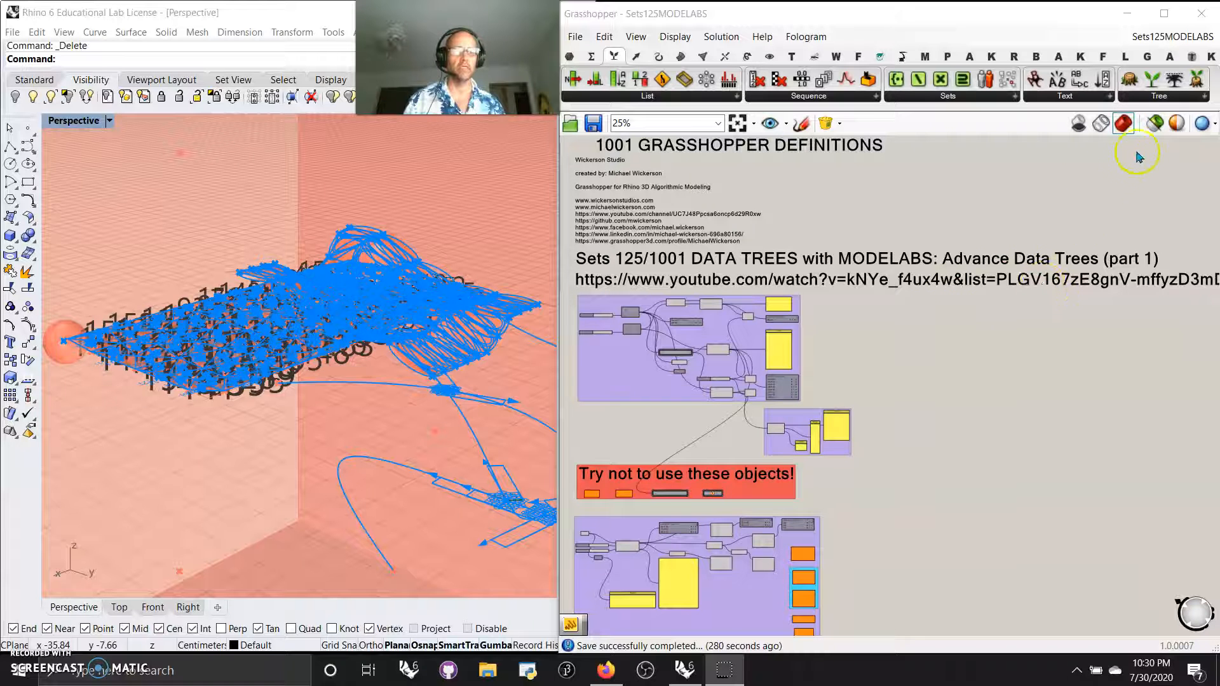
# Restrict the preview to selected objects only and survey the whole definition
pyautogui.click(1153, 125)
pyautogui.scroll(-5, 674, 343)
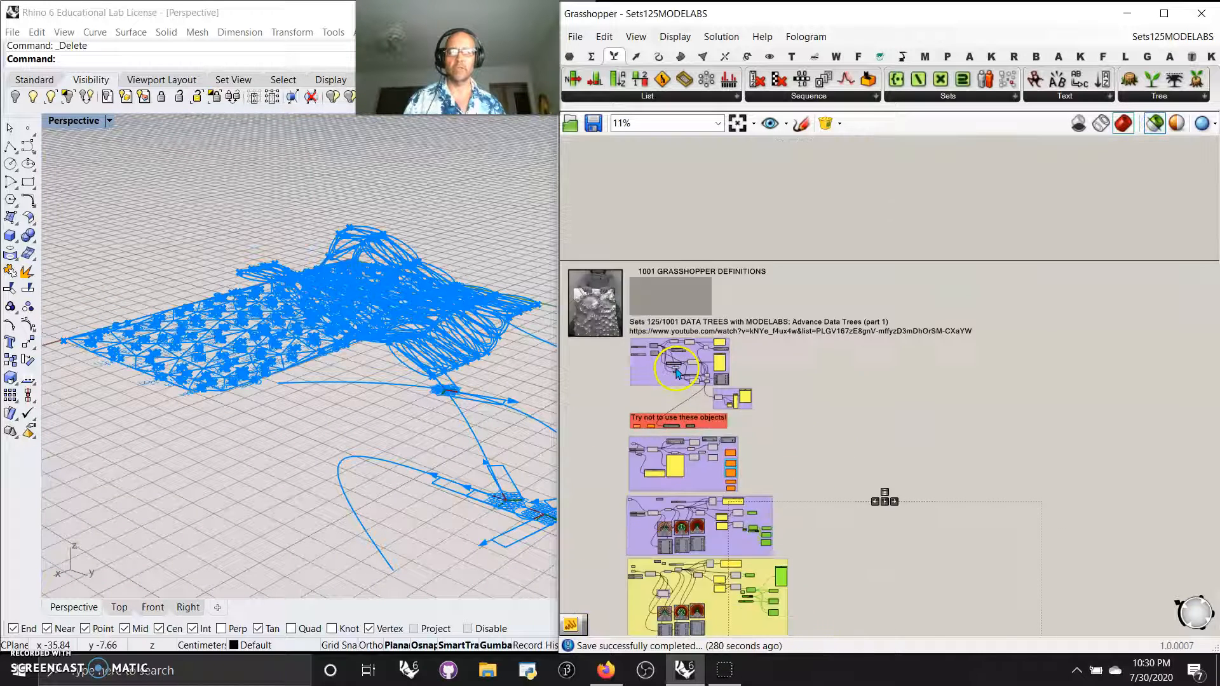
pyautogui.moveTo(690, 325); pyautogui.dragTo(746, 162, button='right')
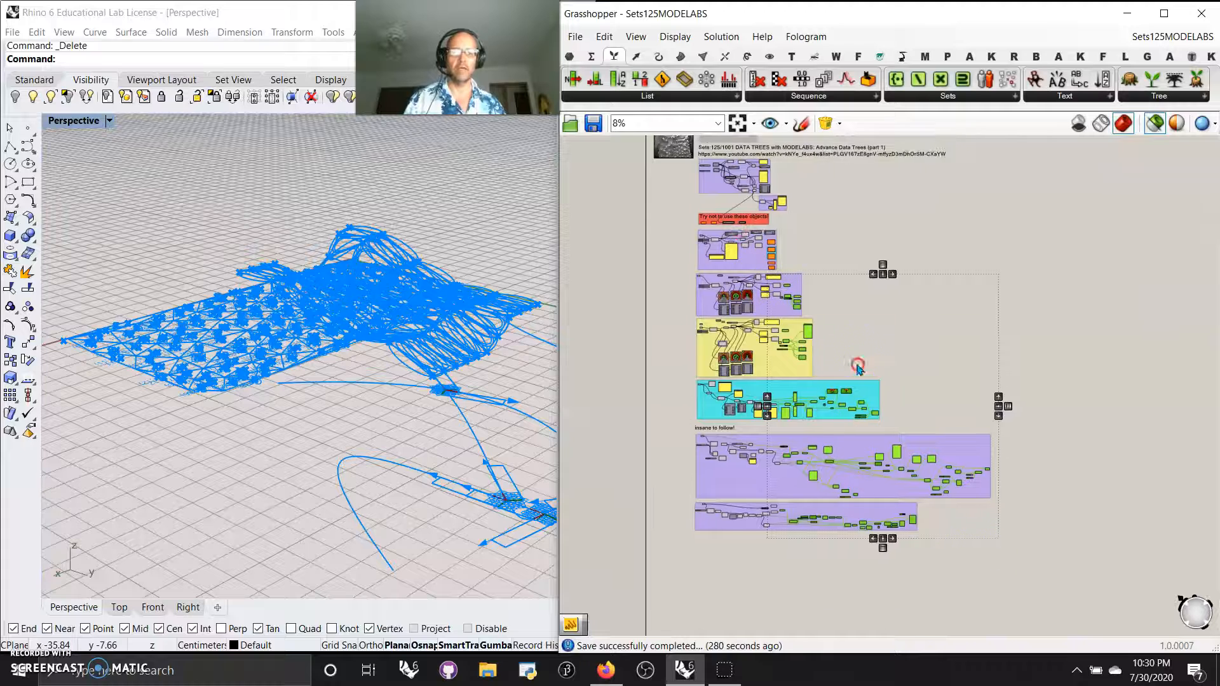
pyautogui.moveTo(857, 367); pyautogui.dragTo(857, 476, button='right')
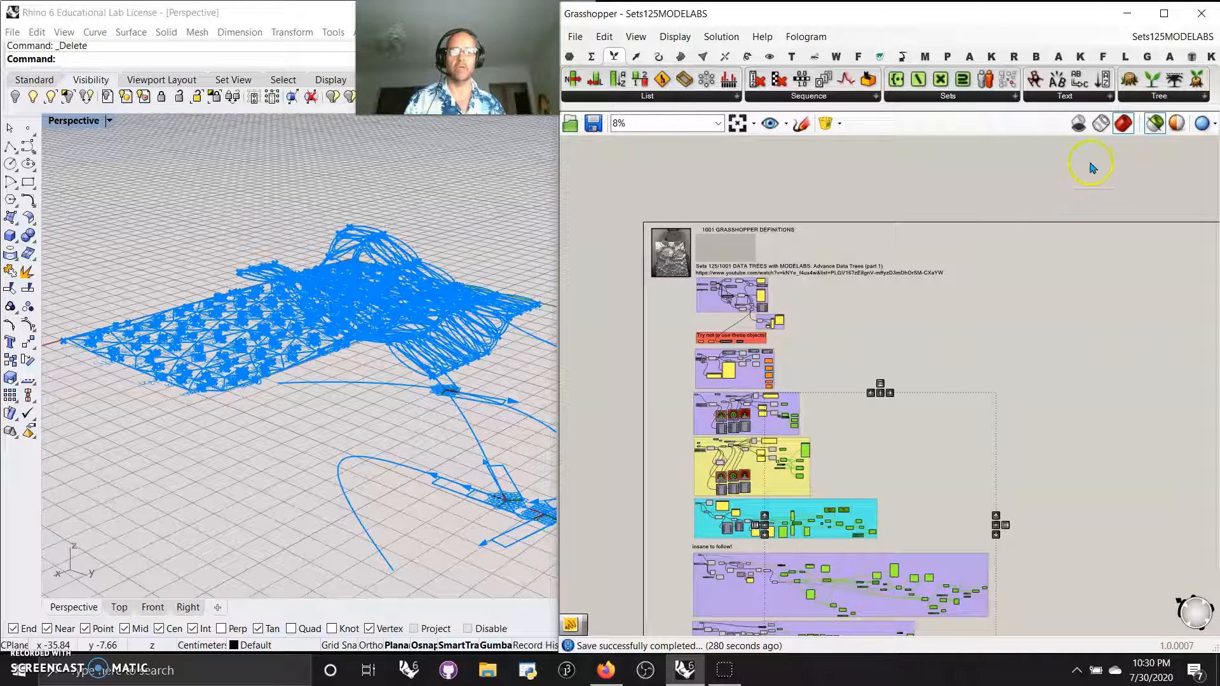
pyautogui.scroll(2, 743, 305)
pyautogui.scroll(3, 743, 305)
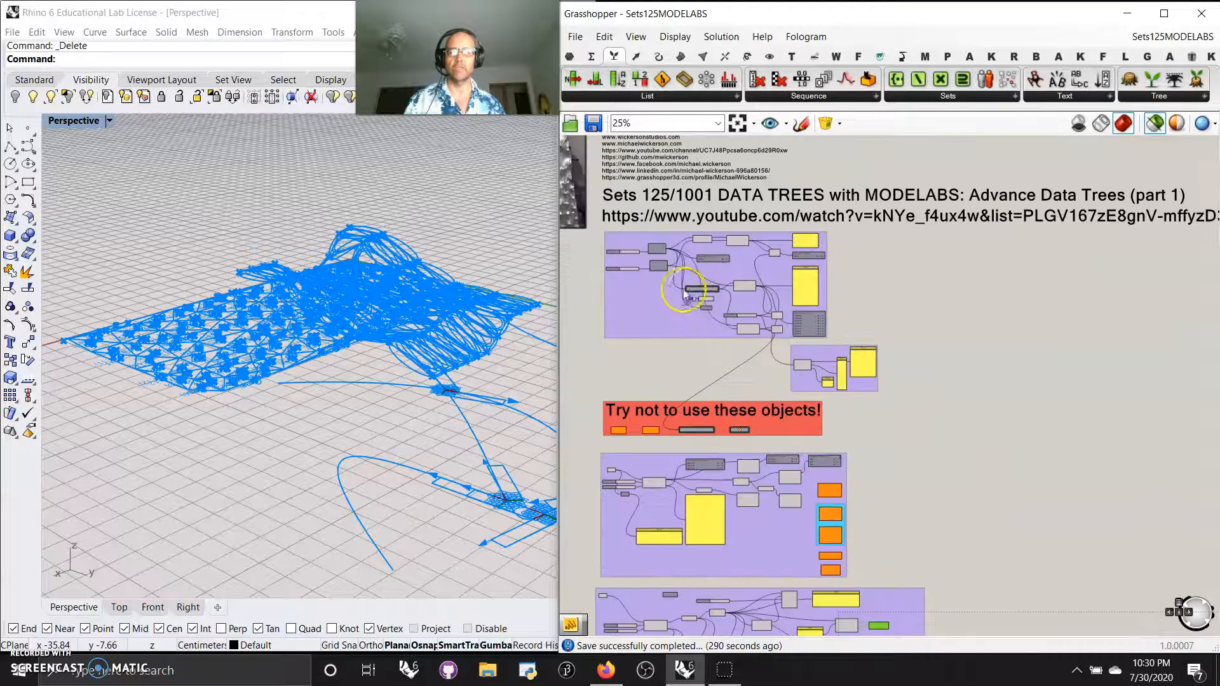
# Inspect the two Series components and their sliders at the start of the first definition
pyautogui.click(658, 249)
pyautogui.scroll(5, 637, 315)
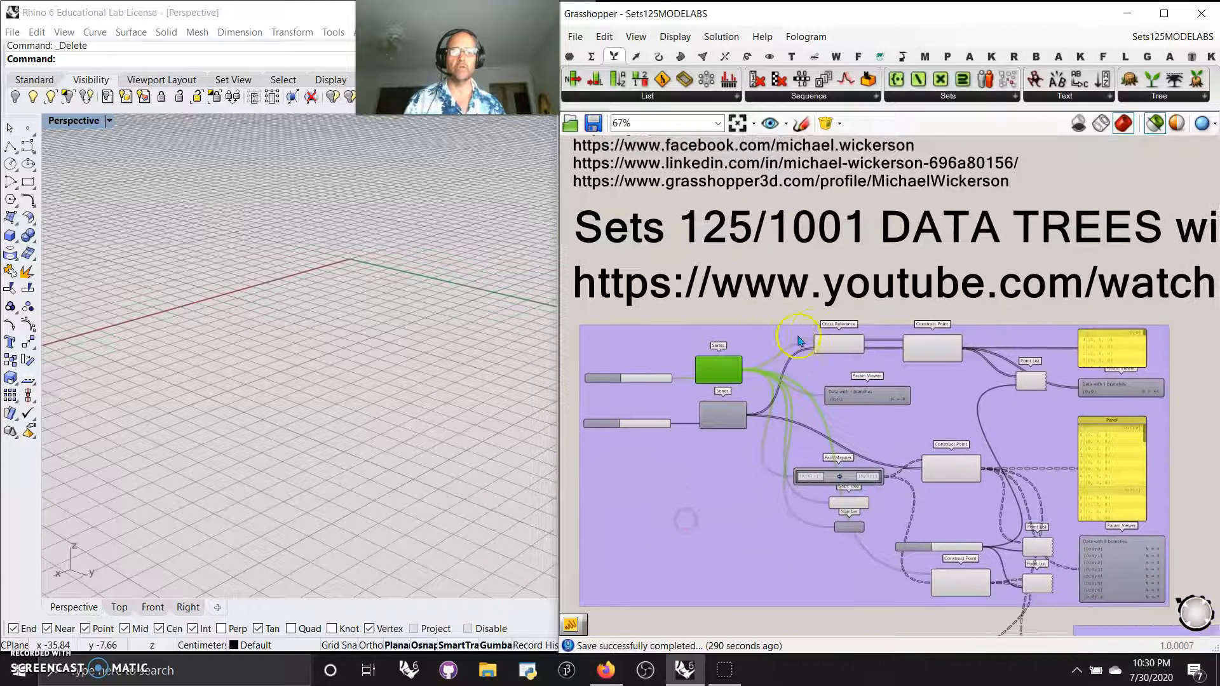
pyautogui.scroll(-6, 799, 341)
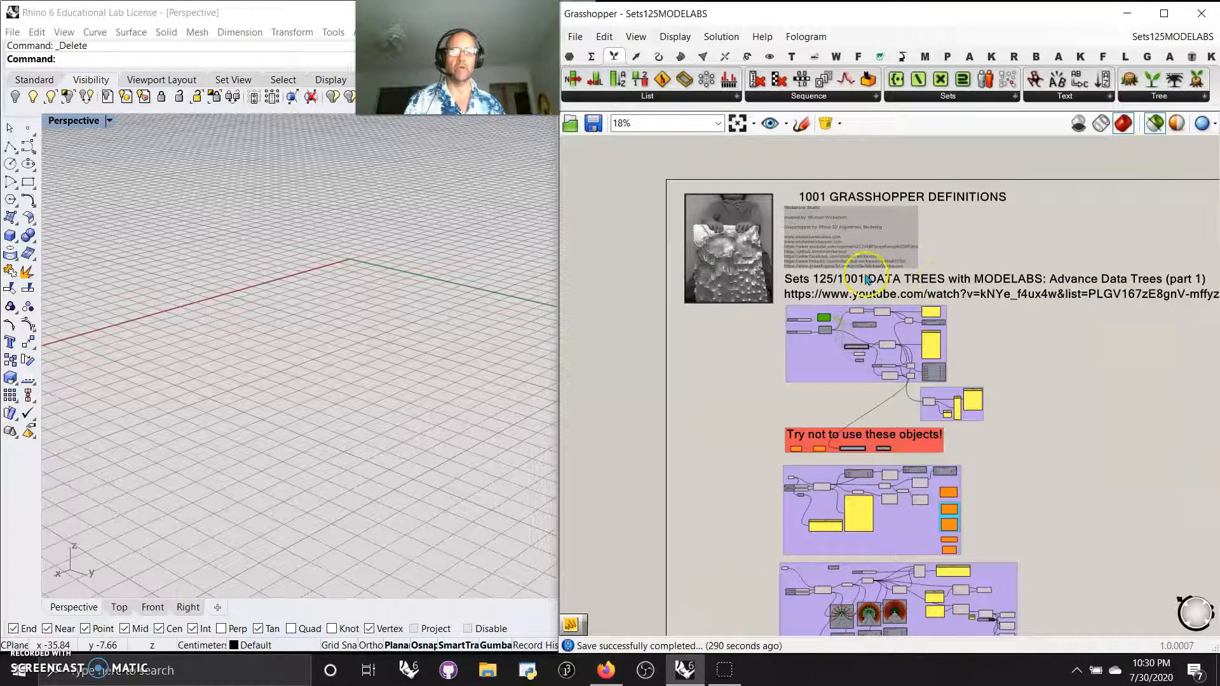
pyautogui.scroll(5, 848, 359)
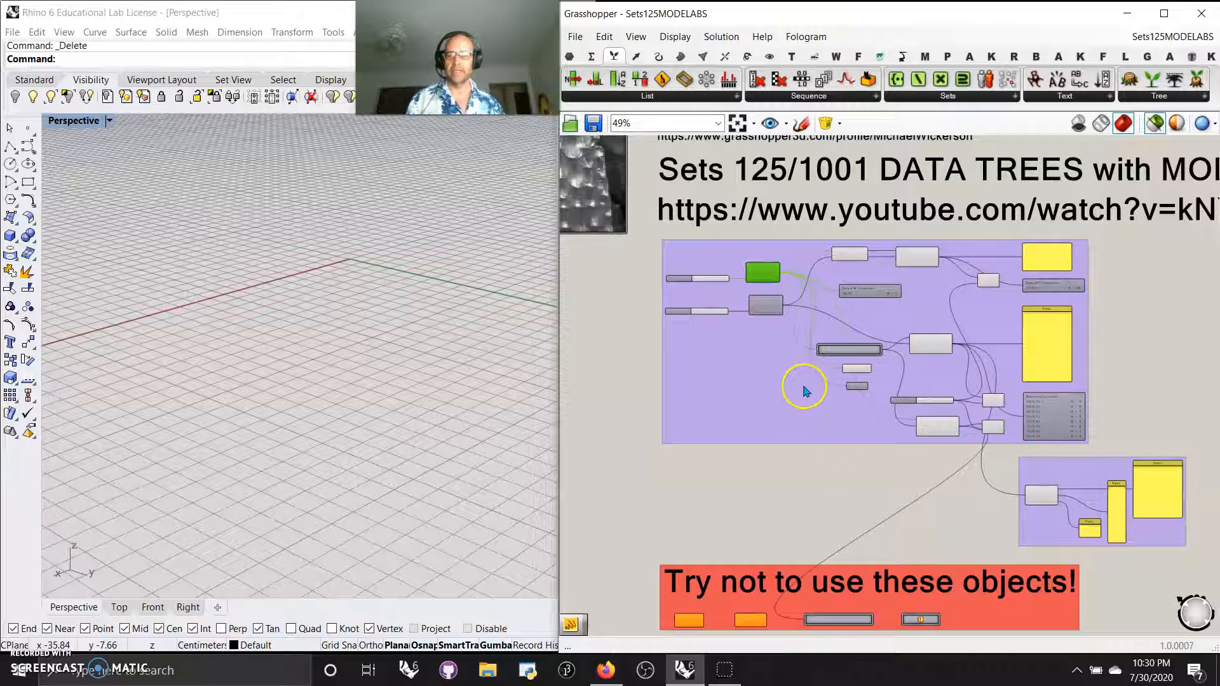
pyautogui.scroll(3, 776, 298)
pyautogui.scroll(2, 776, 298)
pyautogui.click(768, 323)
pyautogui.click(756, 251)
# Follow the Series data through Cross Reference to the upper Construct Point and preview its point grid
pyautogui.moveTo(222, 305); pyautogui.dragTo(333, 324, button='right')
pyautogui.moveTo(1093, 333); pyautogui.dragTo(848, 348, button='right')
pyautogui.click(776, 181)
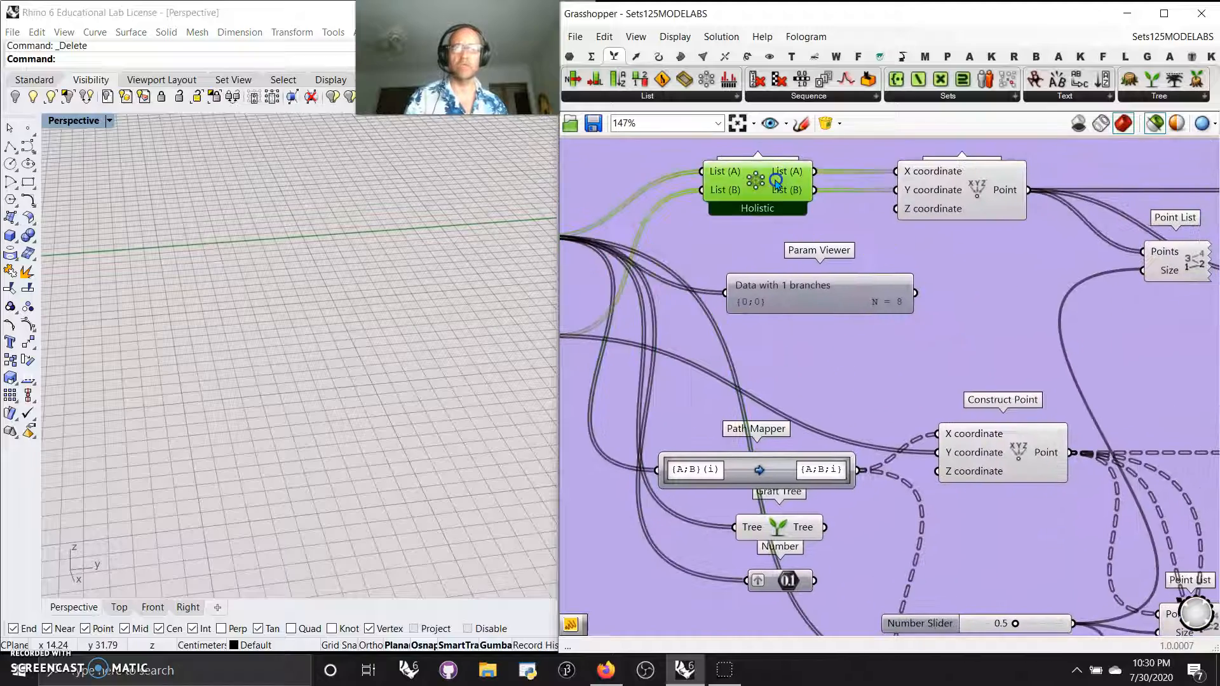
pyautogui.click(953, 211)
pyautogui.moveTo(286, 333); pyautogui.dragTo(468, 311, button='right')
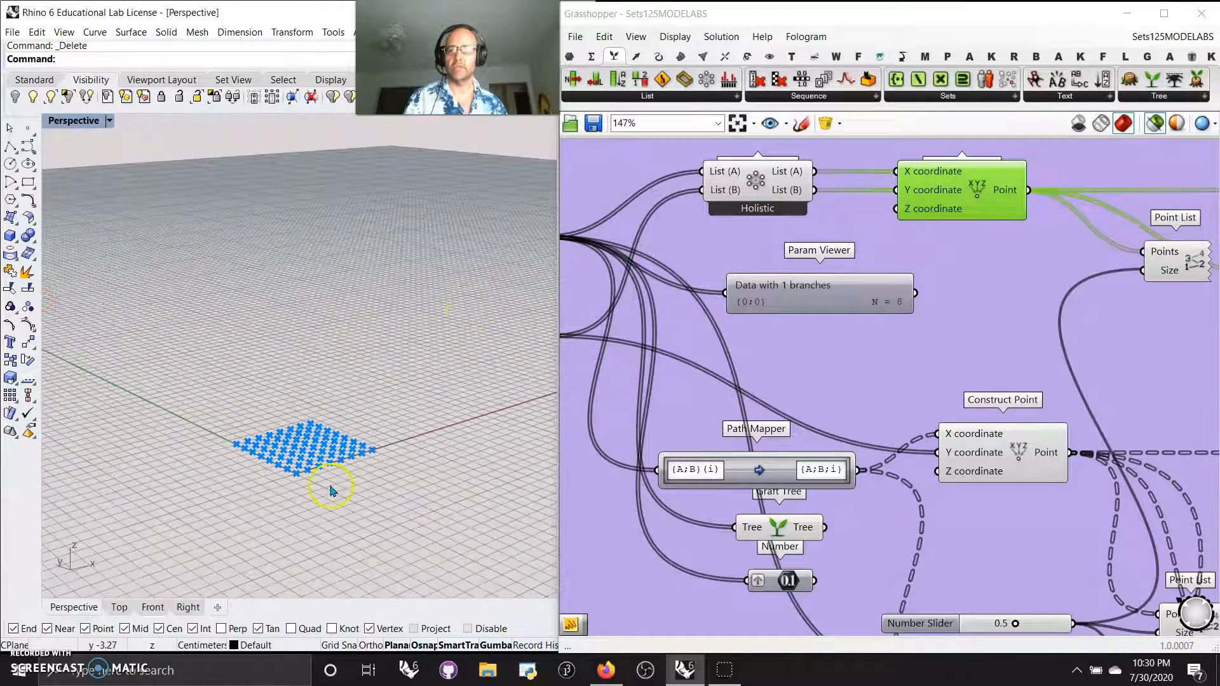
pyautogui.scroll(5, 330, 491)
# Ungroup the purple group around the first definition
pyautogui.scroll(-4, 907, 360)
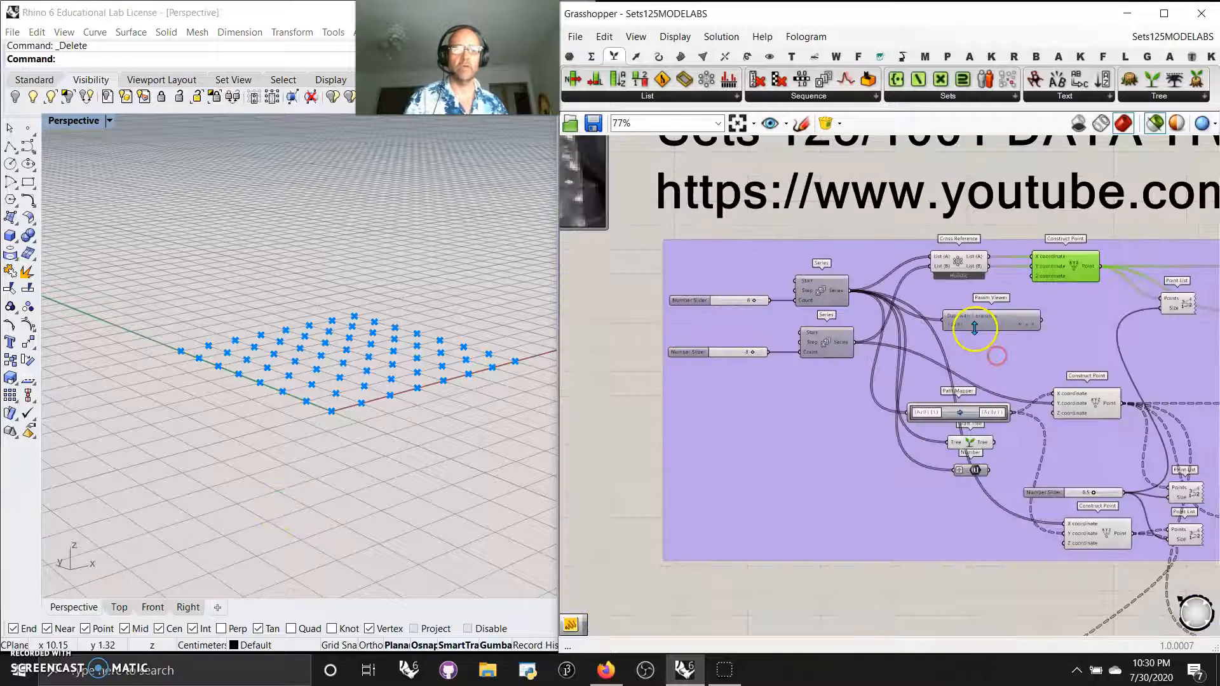
pyautogui.scroll(-1, 974, 329)
pyautogui.moveTo(993, 427); pyautogui.dragTo(863, 395, button='right')
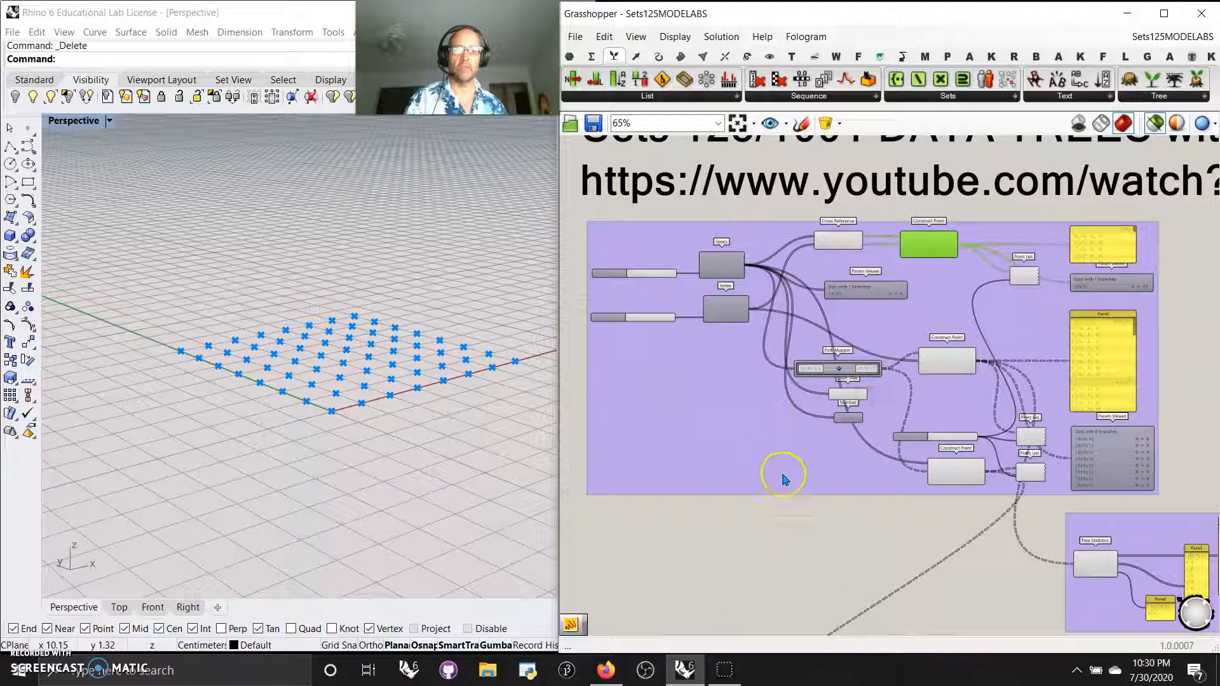
pyautogui.rightClick(766, 454)
pyautogui.click(819, 552)
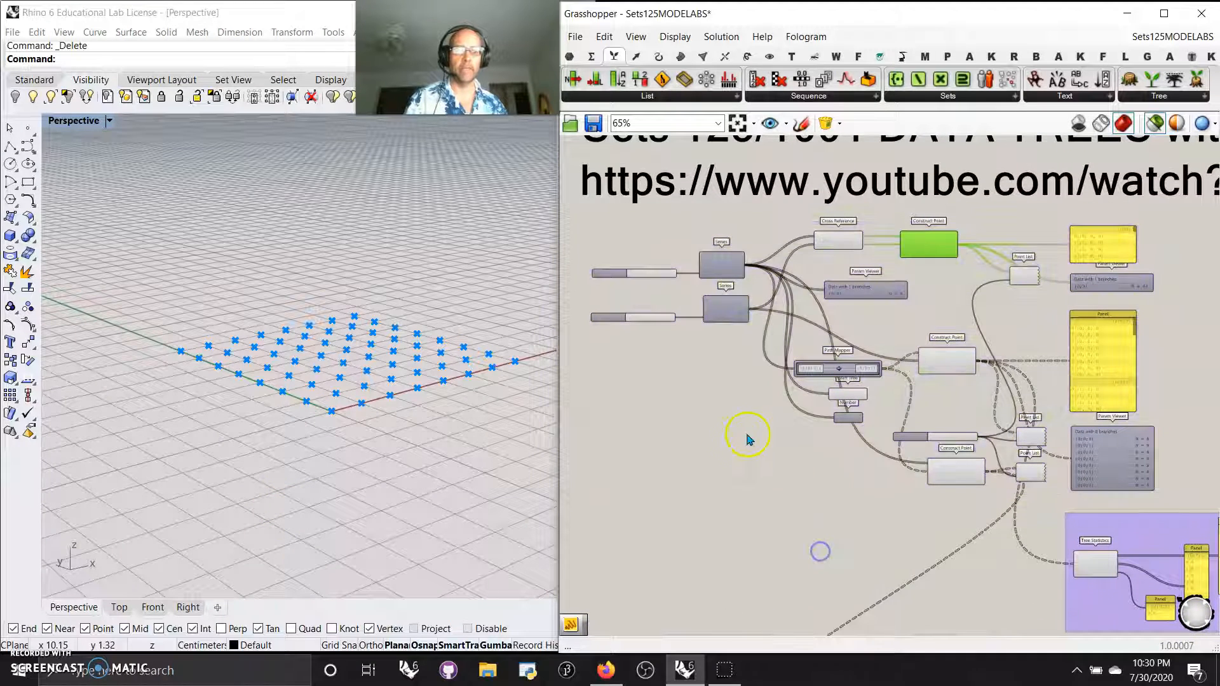
# Trace the upper Series through Cross Reference to its Construct Point, previewing each component
pyautogui.scroll(5, 775, 403)
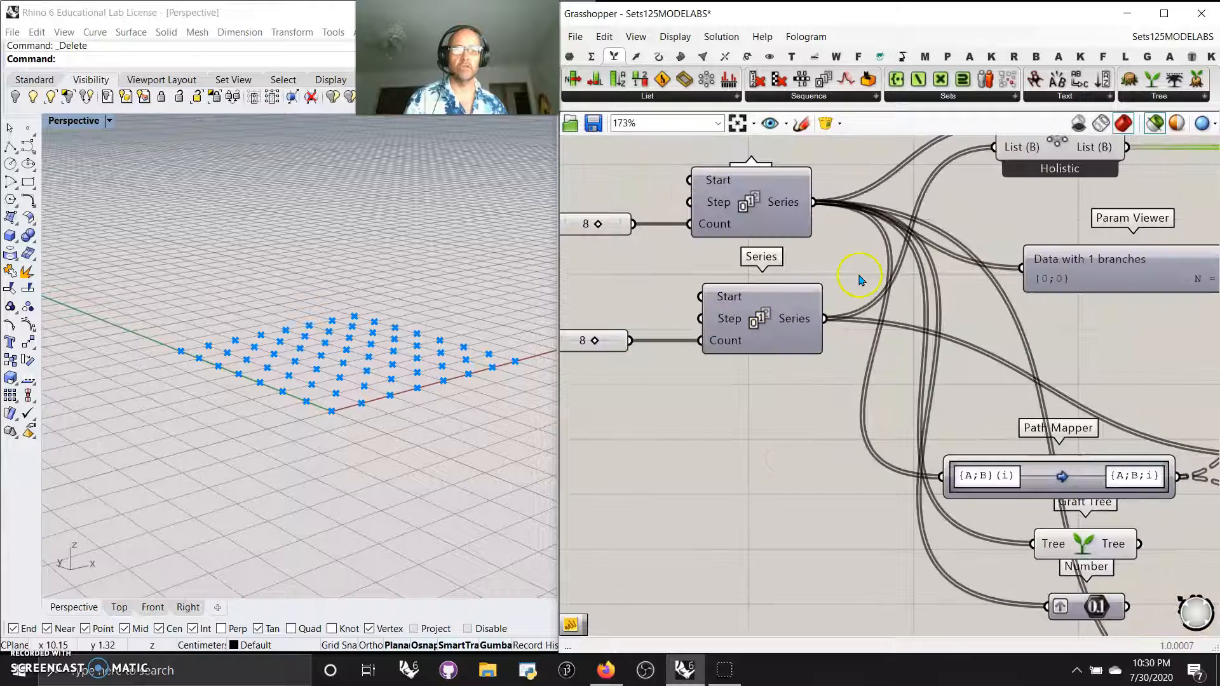
pyautogui.moveTo(860, 280); pyautogui.dragTo(783, 402, button='right')
pyautogui.click(694, 331)
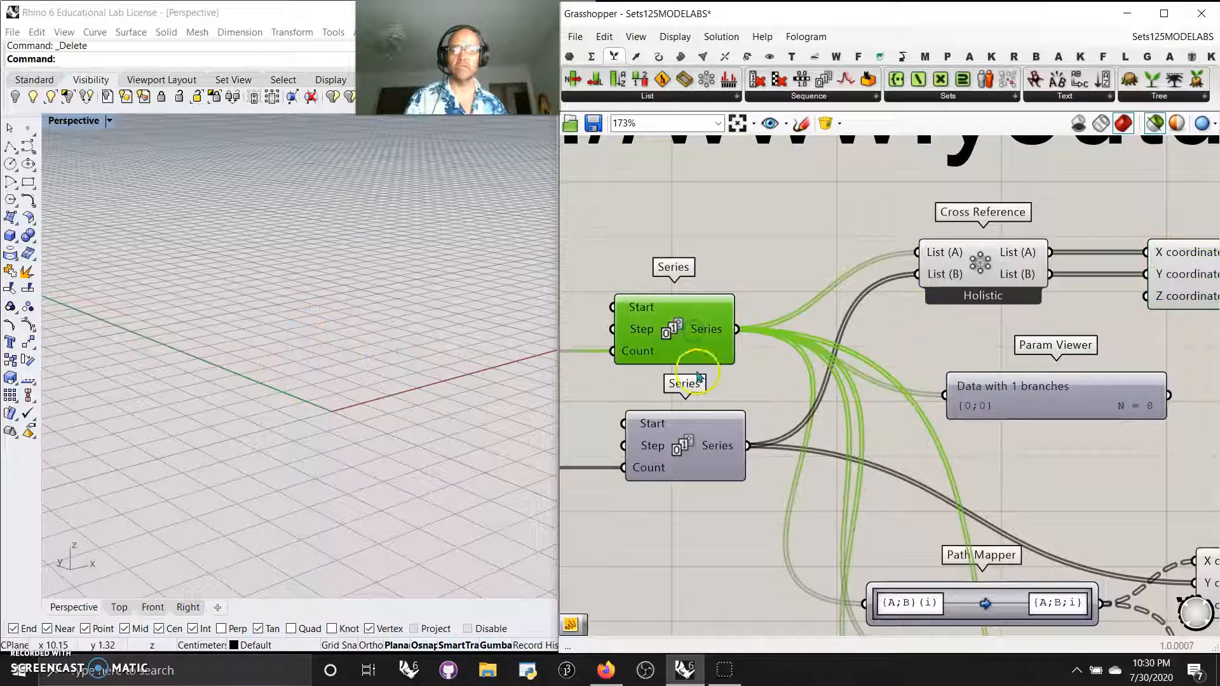
pyautogui.moveTo(697, 375); pyautogui.dragTo(802, 355, button='right')
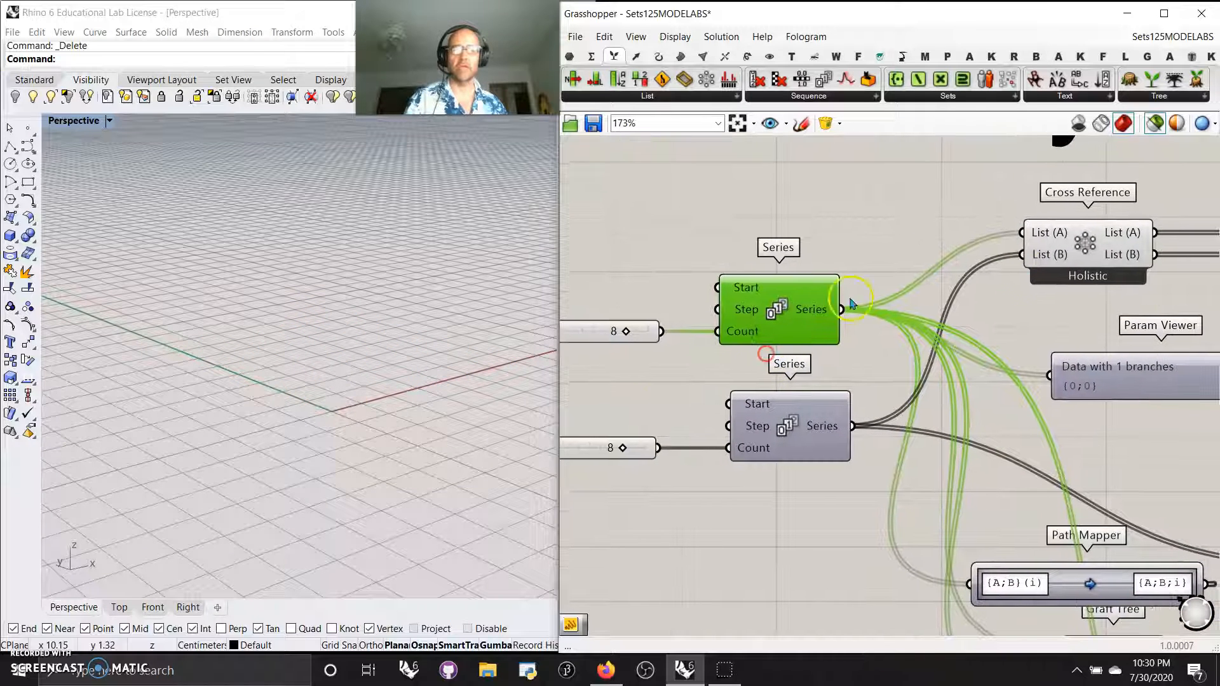
pyautogui.click(1089, 256)
pyautogui.moveTo(1131, 330); pyautogui.dragTo(737, 334, button='right')
pyautogui.click(930, 264)
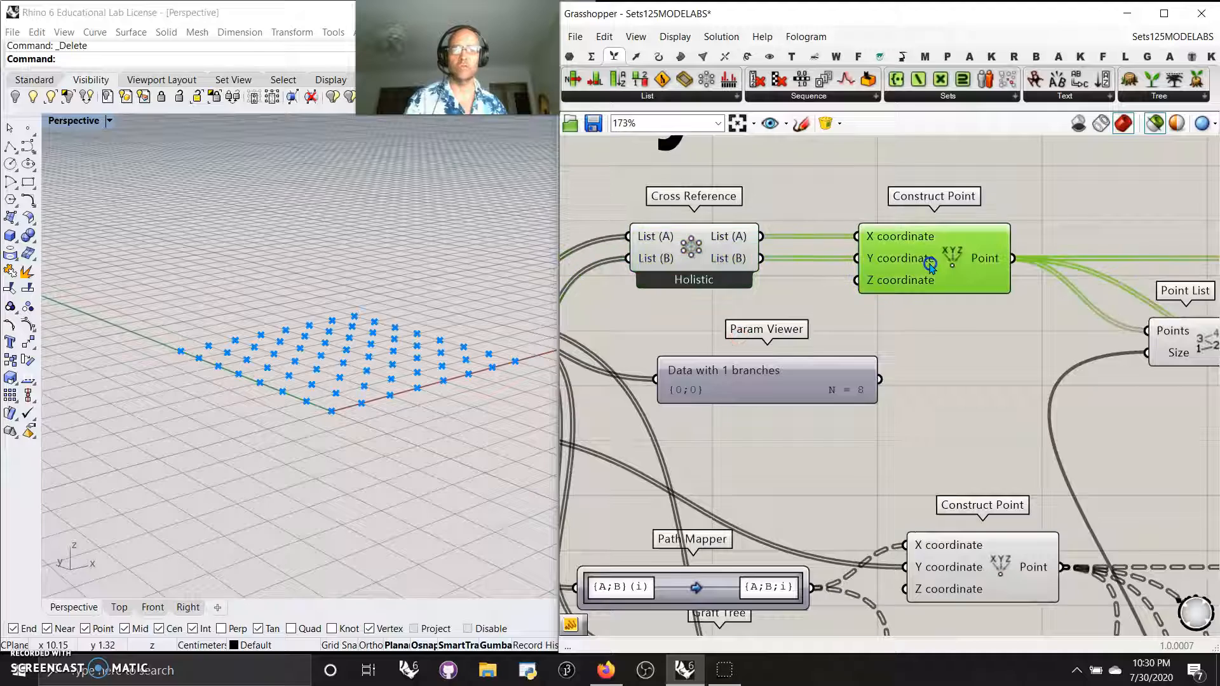
# Preview the upper Point List's item numbering and check the point data's branch structure in the Param Viewer
pyautogui.moveTo(1023, 361); pyautogui.dragTo(756, 356, button='right')
pyautogui.click(922, 339)
pyautogui.moveTo(382, 381); pyautogui.dragTo(372, 409, button='right')
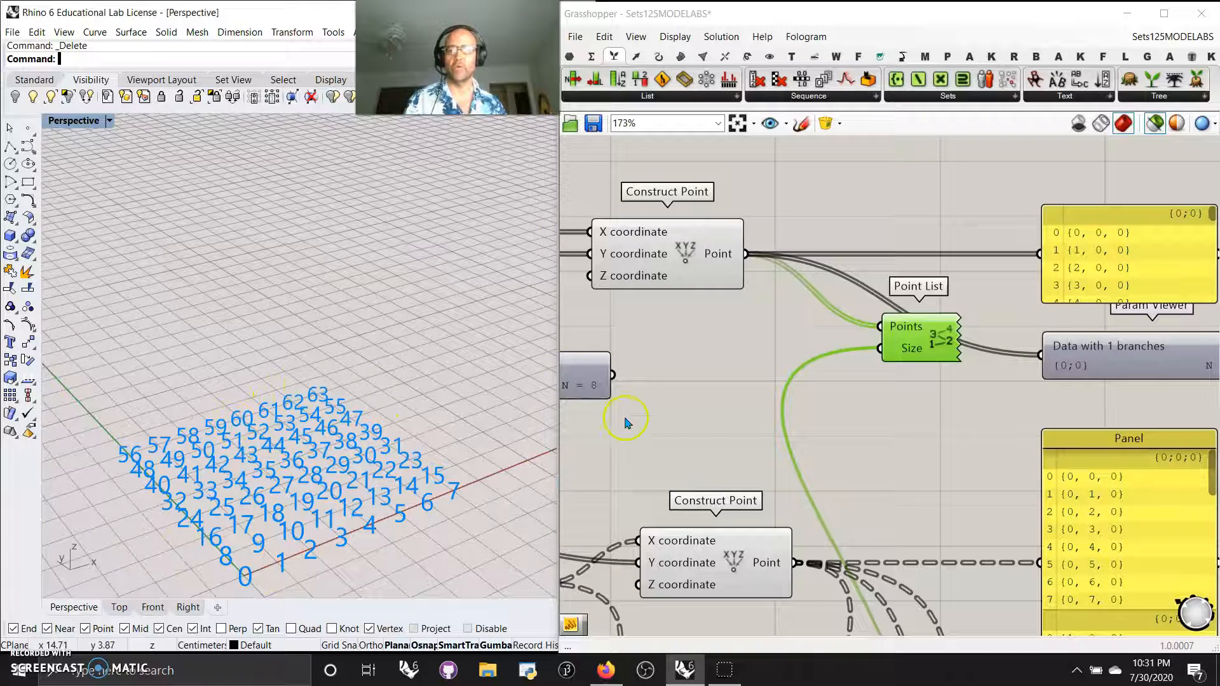
pyautogui.scroll(-5, 789, 389)
pyautogui.moveTo(852, 310); pyautogui.dragTo(839, 327, button='right')
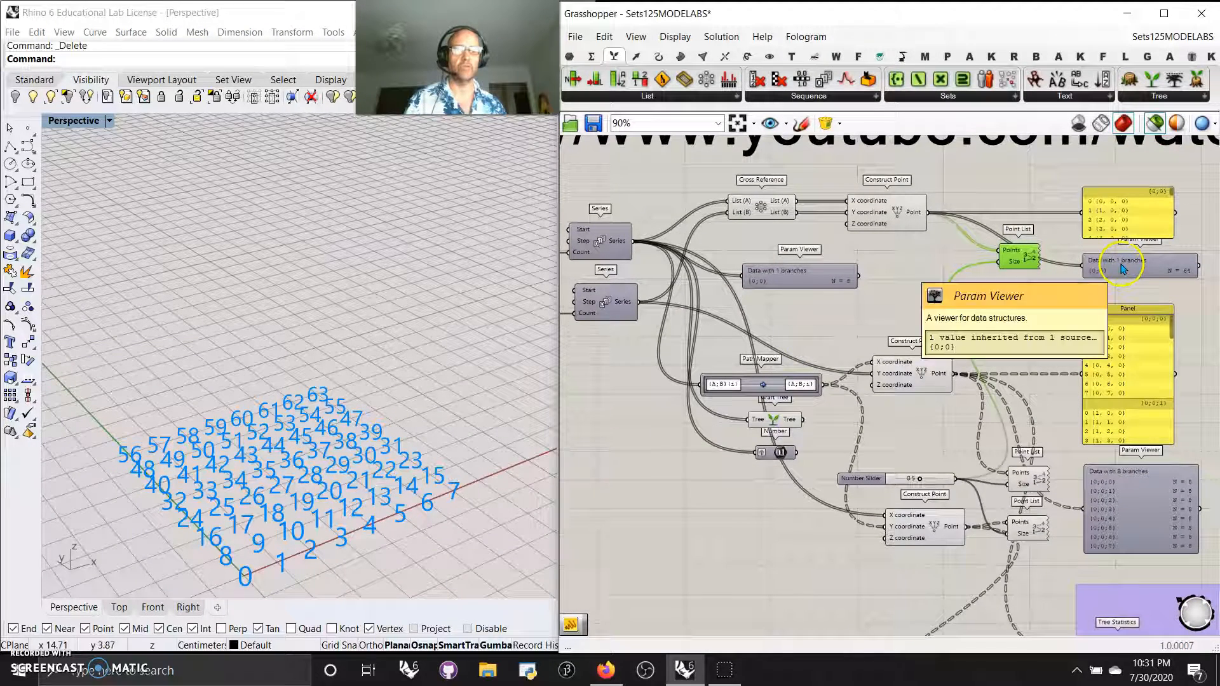
pyautogui.moveTo(808, 337); pyautogui.dragTo(846, 299, button='right')
pyautogui.moveTo(653, 382); pyautogui.dragTo(672, 381, button='right')
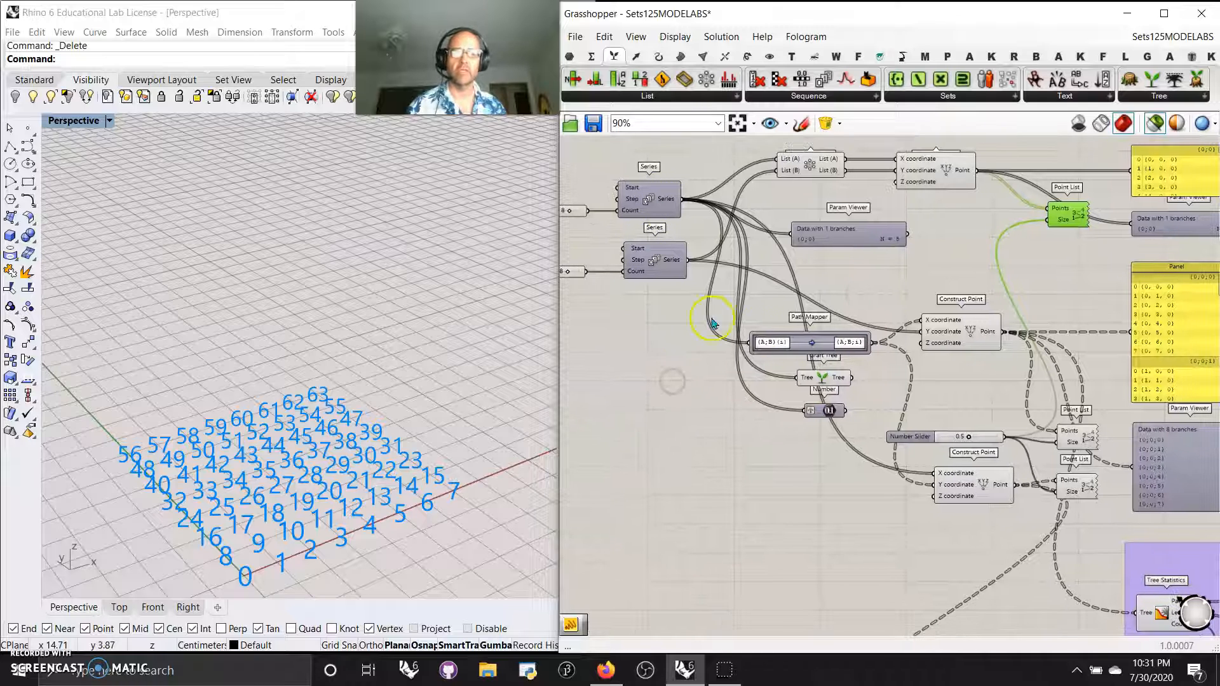
# Connect the Graft Tree output to the X coordinate of the middle Construct Point
pyautogui.click(953, 327)
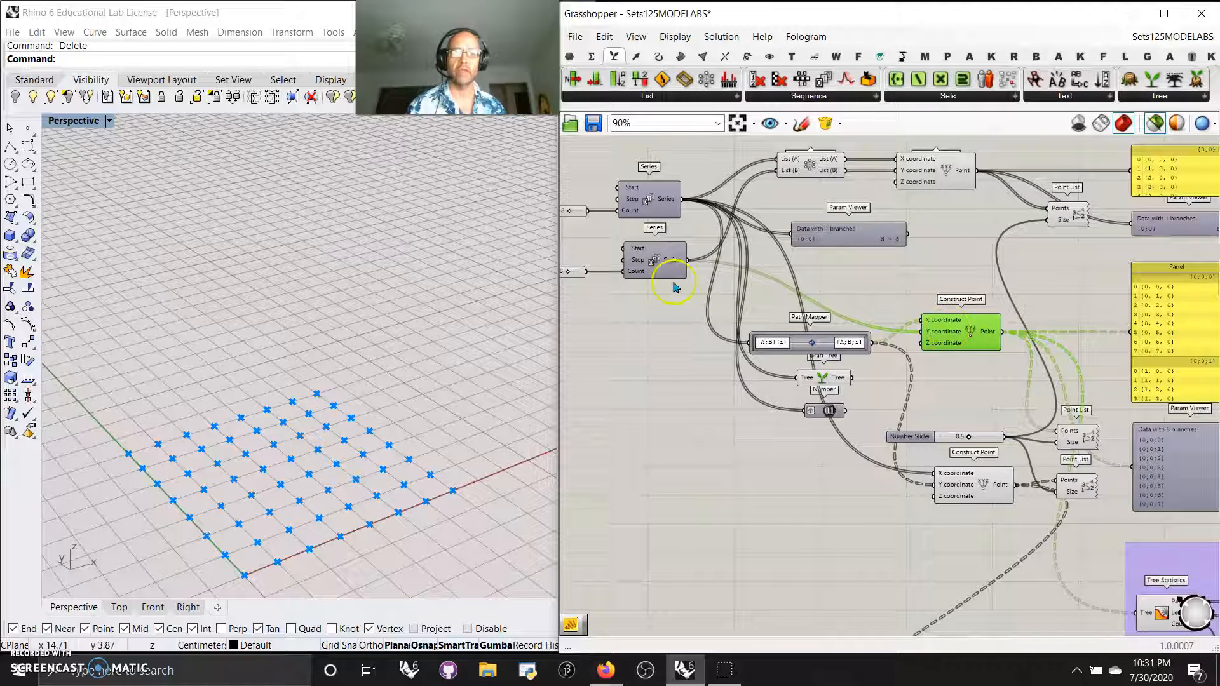
pyautogui.scroll(3, 811, 343)
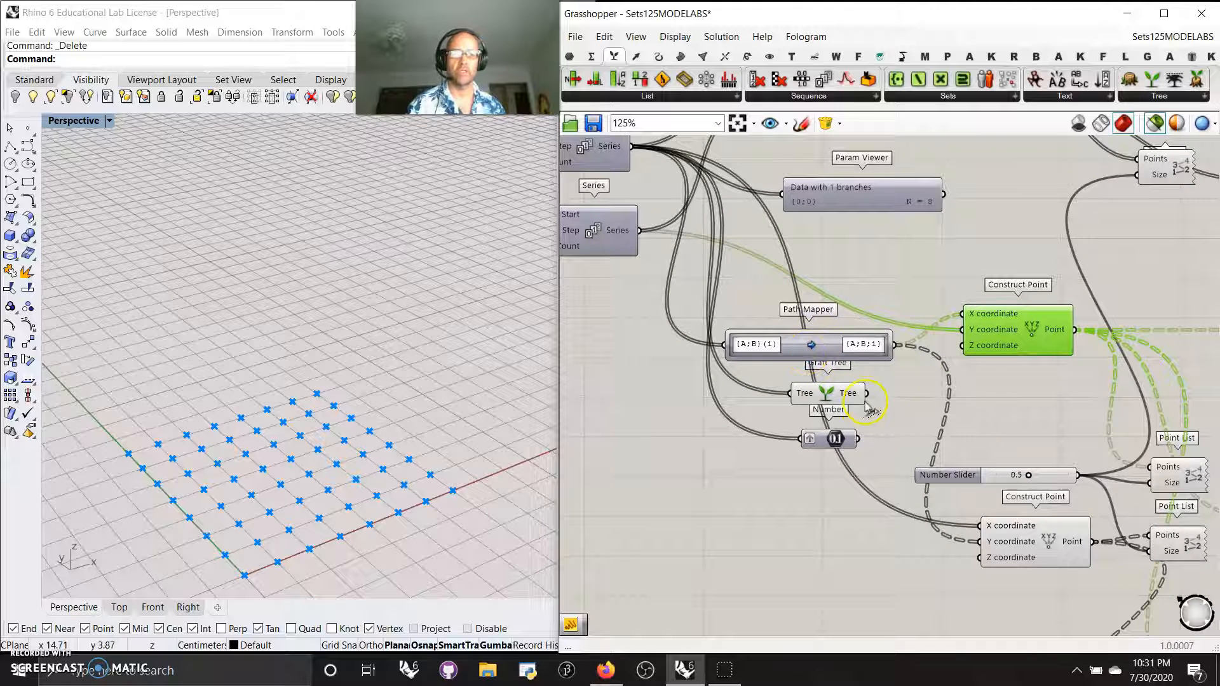
pyautogui.moveTo(866, 395); pyautogui.dragTo(965, 322)
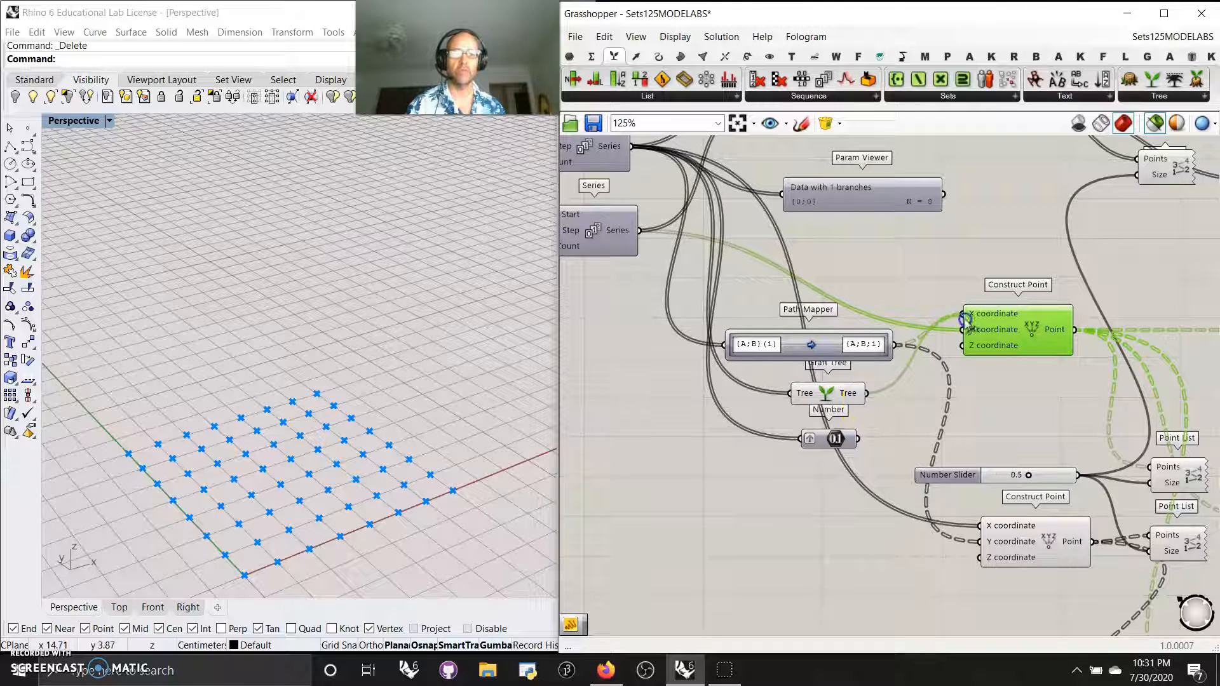
# Examine the Path Mapper's source and target mapping in its Lexer Combo Editor and close it unchanged
pyautogui.rightClick(804, 347)
pyautogui.click(693, 443)
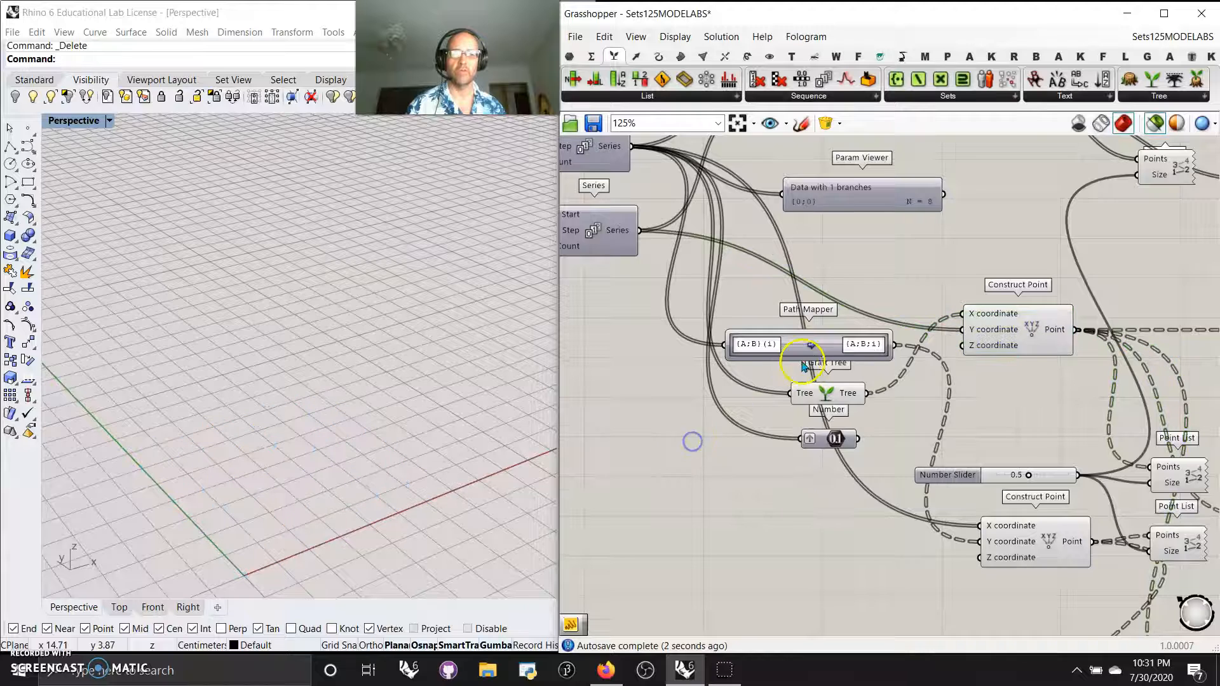
pyautogui.scroll(3, 812, 344)
pyautogui.doubleClick(812, 343)
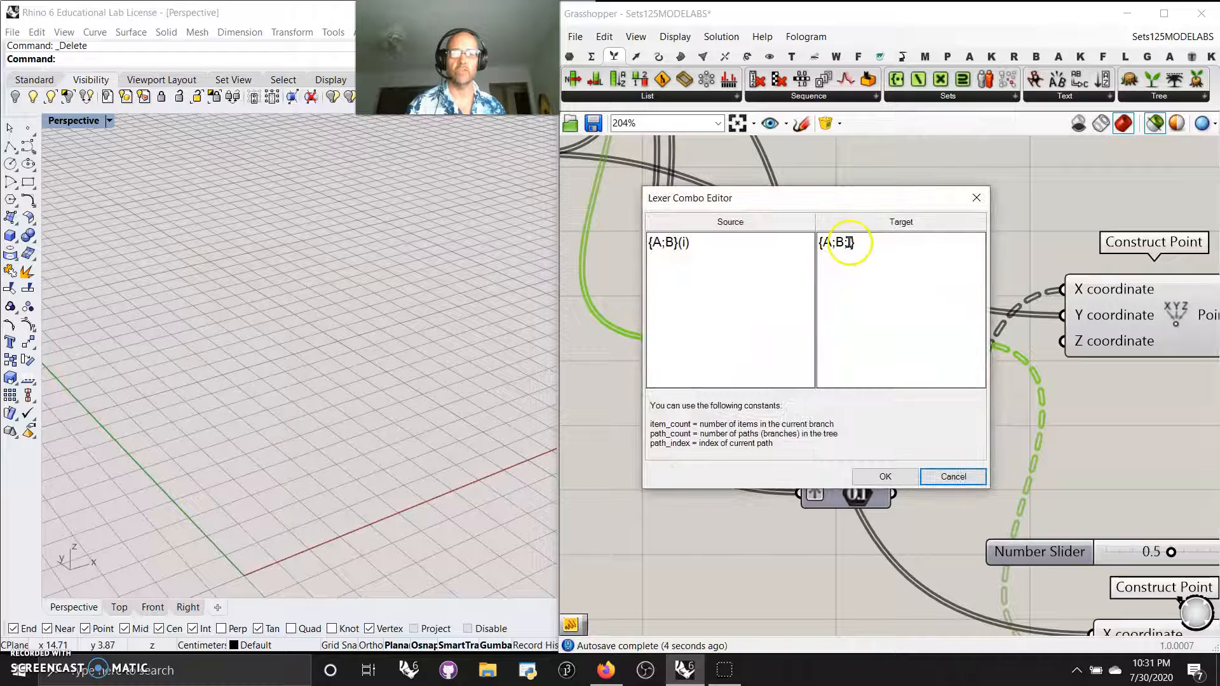
pyautogui.click(976, 197)
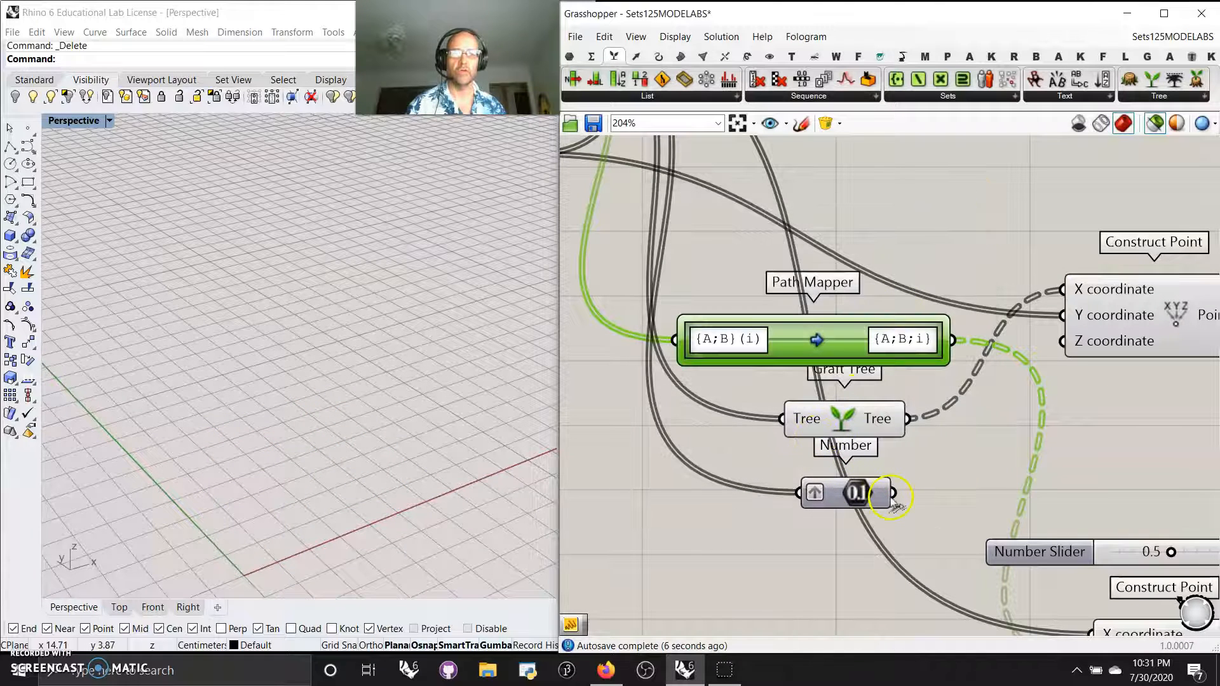
# Try the grafted Number parameter as the middle Construct Point's X coordinate and reconnect the Path Mapper instead
pyautogui.moveTo(894, 493); pyautogui.dragTo(1062, 289)
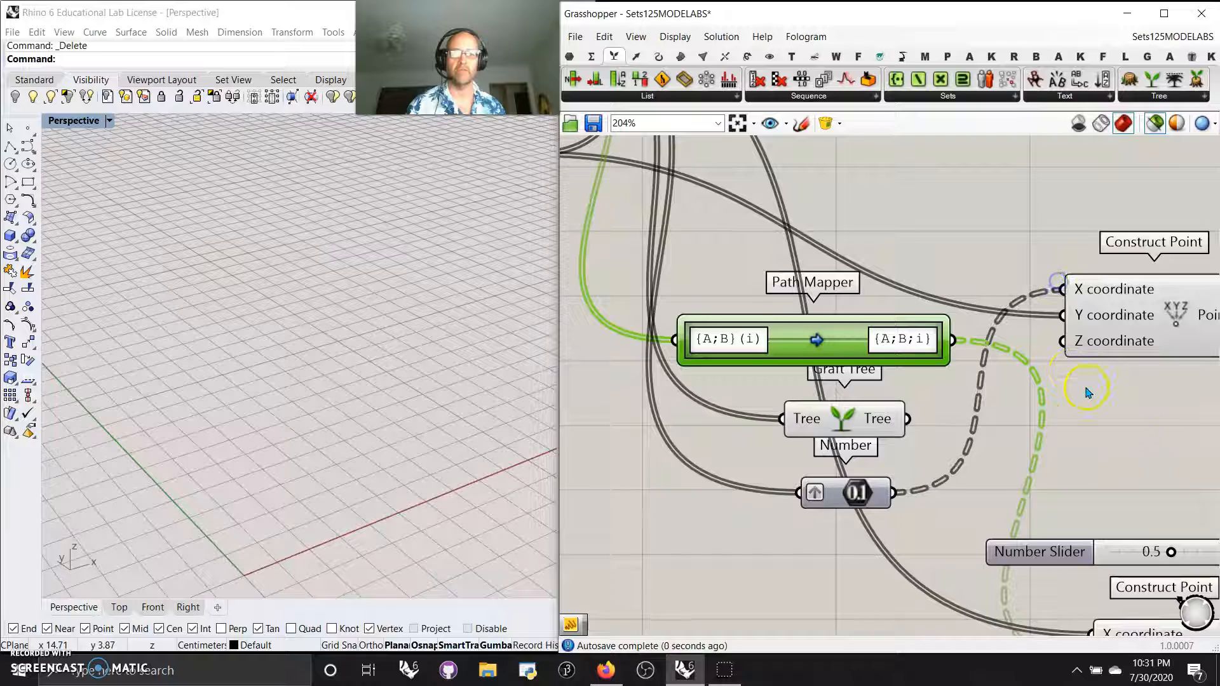
pyautogui.moveTo(1140, 462); pyautogui.dragTo(805, 442, button='right')
pyautogui.moveTo(706, 383); pyautogui.dragTo(810, 398, button='right')
pyautogui.moveTo(720, 335); pyautogui.dragTo(833, 286)
# Preview the middle Construct Point's numbering with its Point List and check the lower Construct Point's Y coordinate data
pyautogui.moveTo(879, 420); pyautogui.dragTo(859, 454, button='right')
pyautogui.scroll(-5, 859, 453)
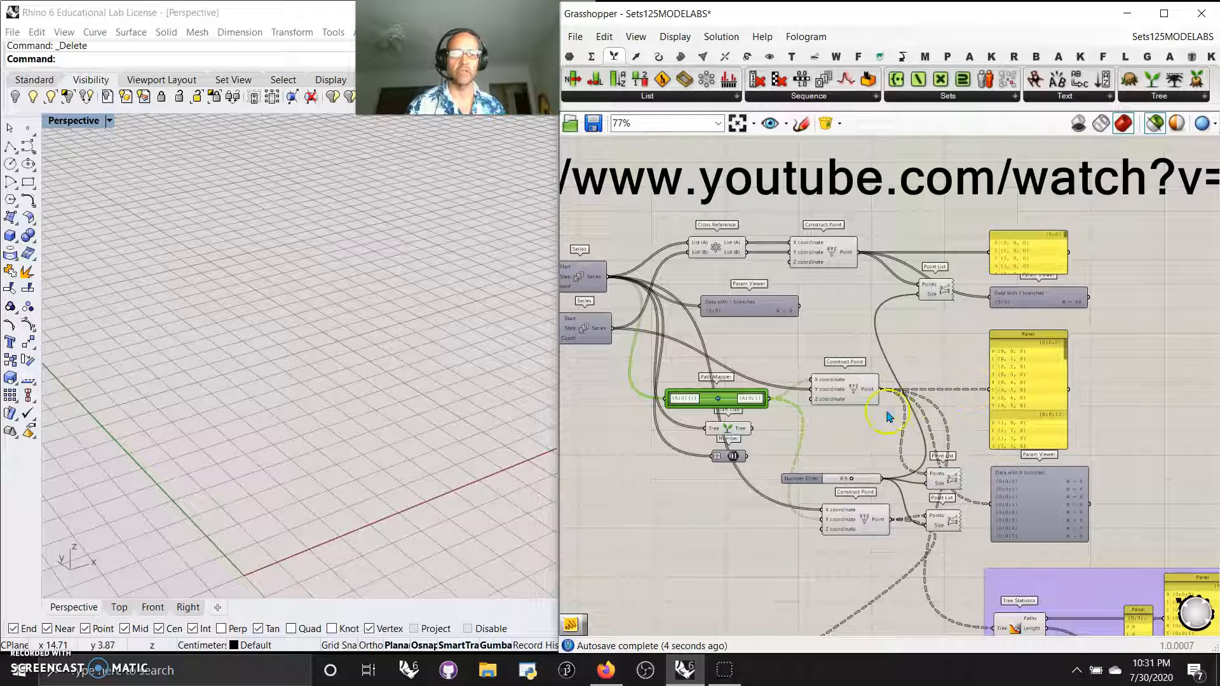
pyautogui.moveTo(813, 462); pyautogui.dragTo(821, 306, button='right')
pyautogui.scroll(2, 850, 283)
pyautogui.click(942, 367)
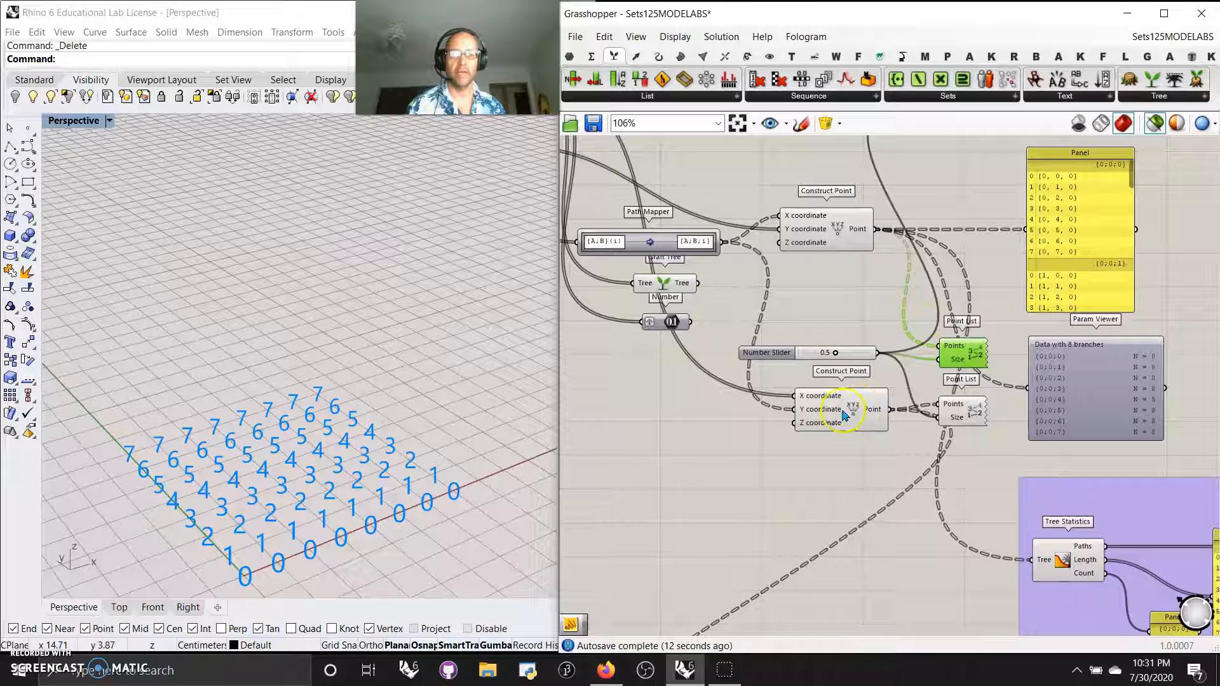
pyautogui.moveTo(839, 414)
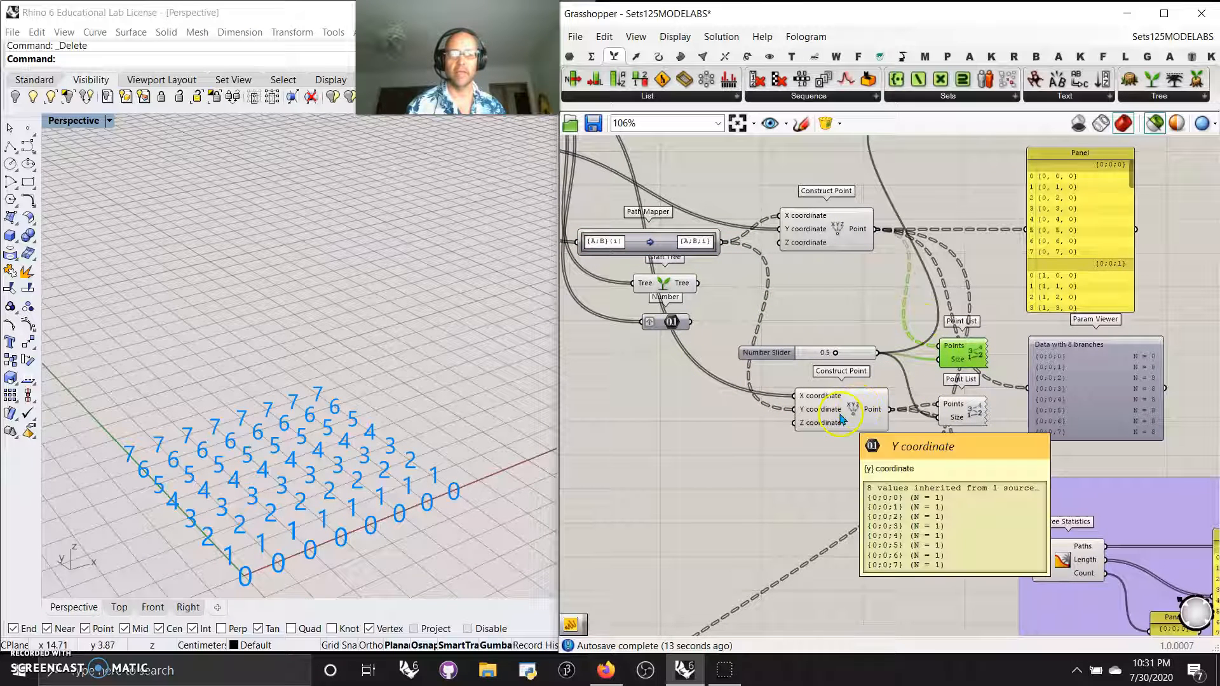
# Compare the branch numbering directions of the two lower Point Lists by previewing them alternately
pyautogui.click(958, 408)
pyautogui.click(967, 364)
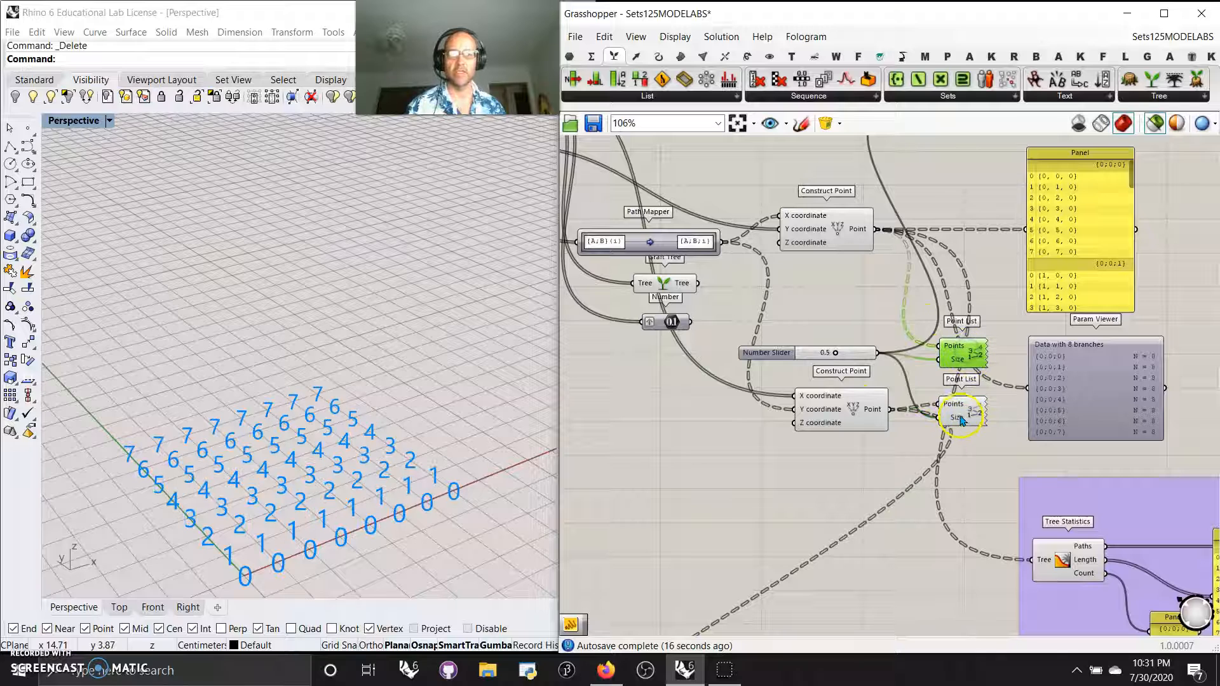
pyautogui.click(961, 419)
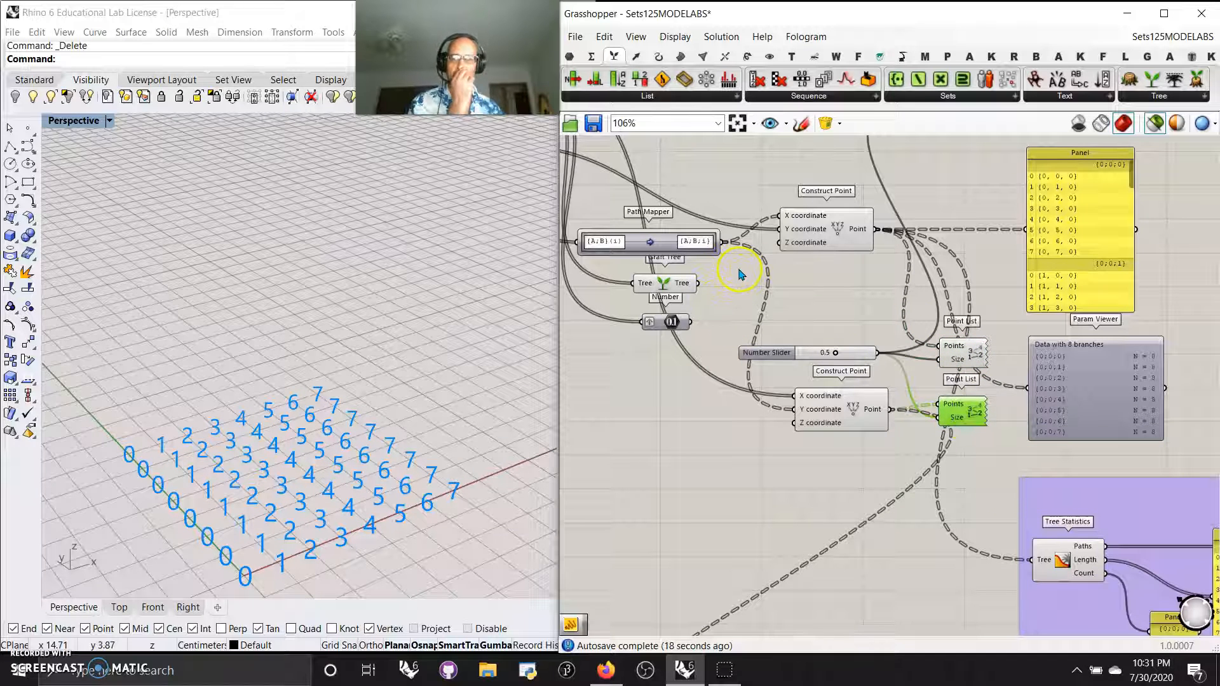
pyautogui.click(967, 354)
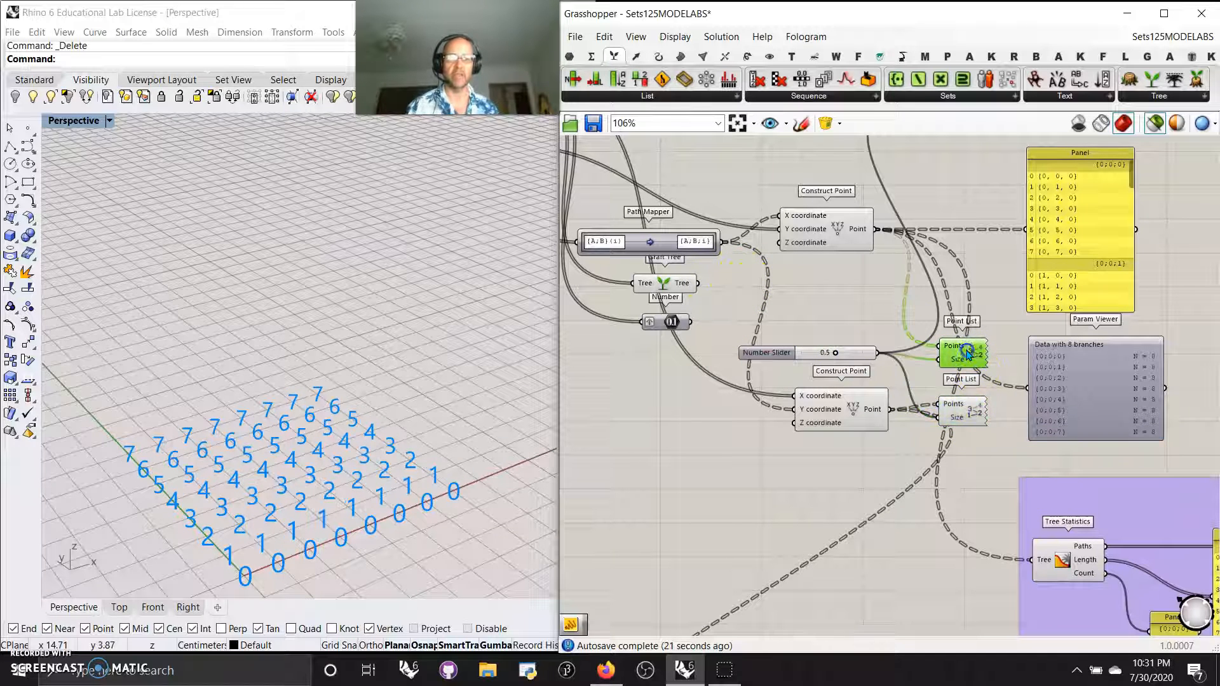
pyautogui.click(849, 235)
pyautogui.click(972, 360)
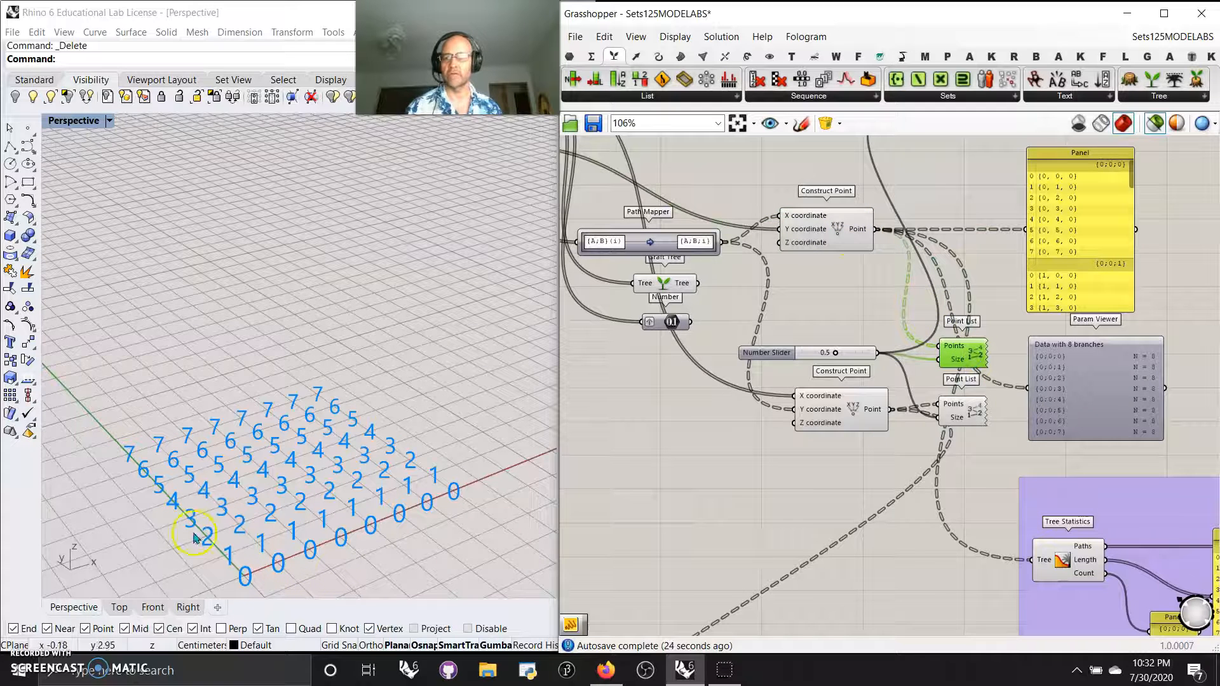
pyautogui.click(956, 415)
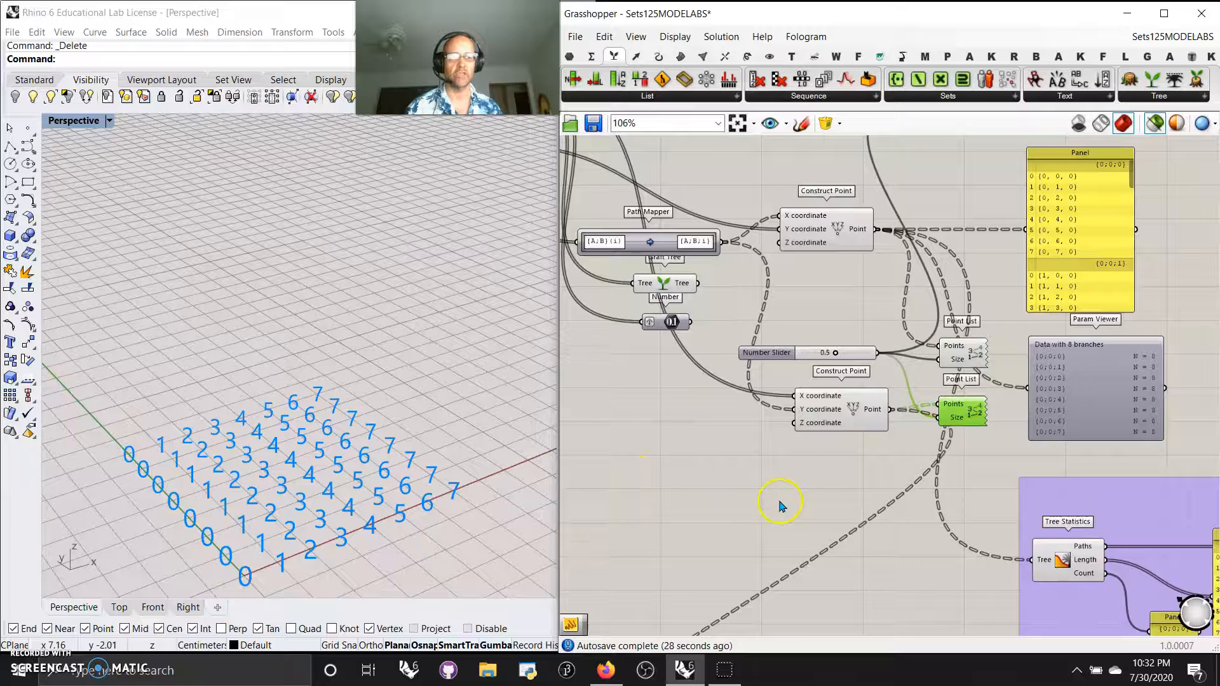
# Check the point grid's Tree Statistics component and preview the lower Point List and the points of its Construct Point
pyautogui.moveTo(830, 553); pyautogui.dragTo(692, 357, button='right')
pyautogui.scroll(2, 847, 362)
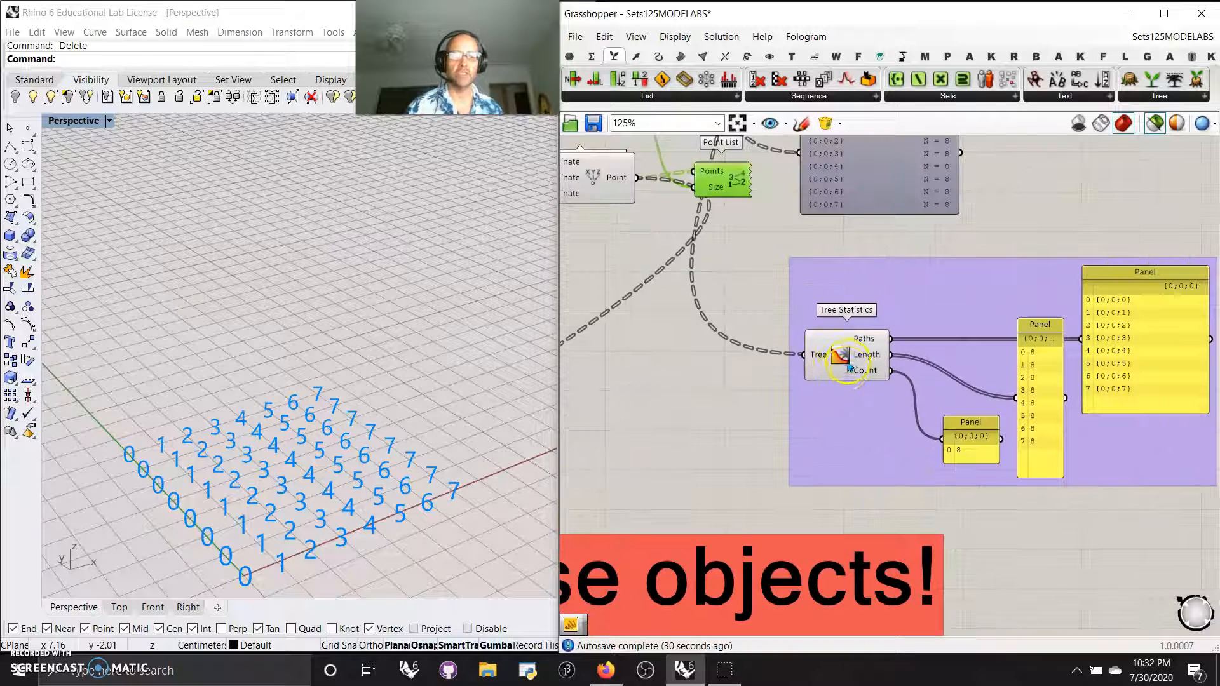
pyautogui.click(843, 359)
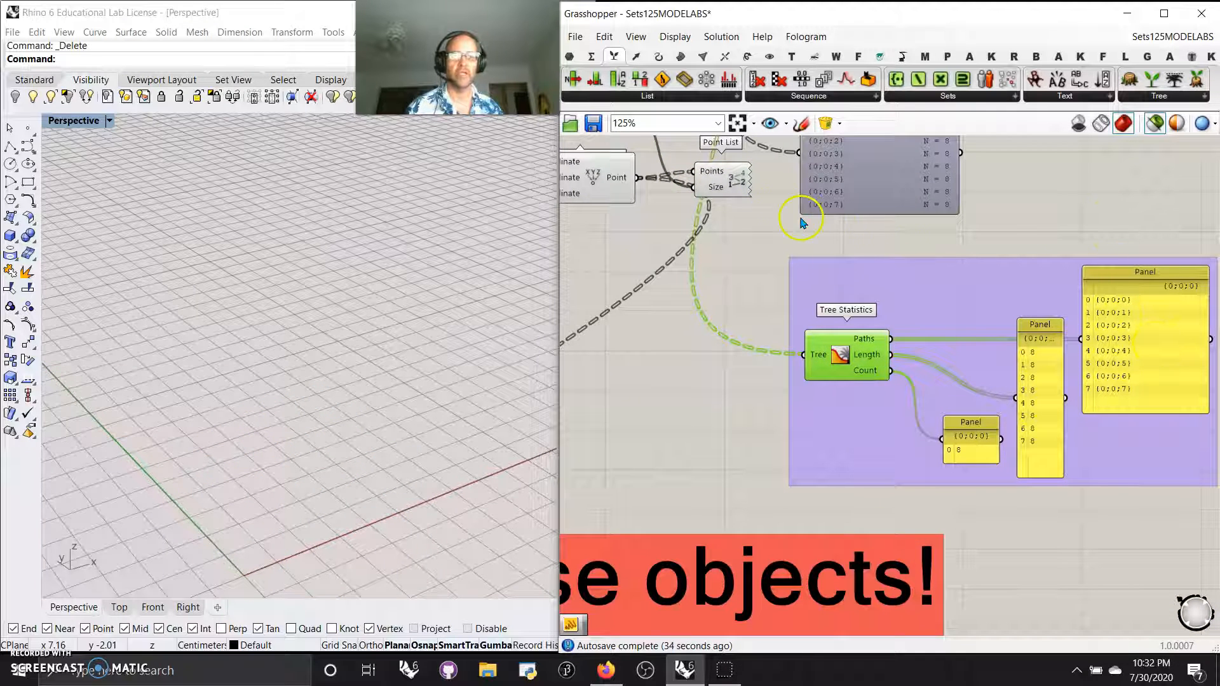
pyautogui.click(730, 183)
pyautogui.click(608, 180)
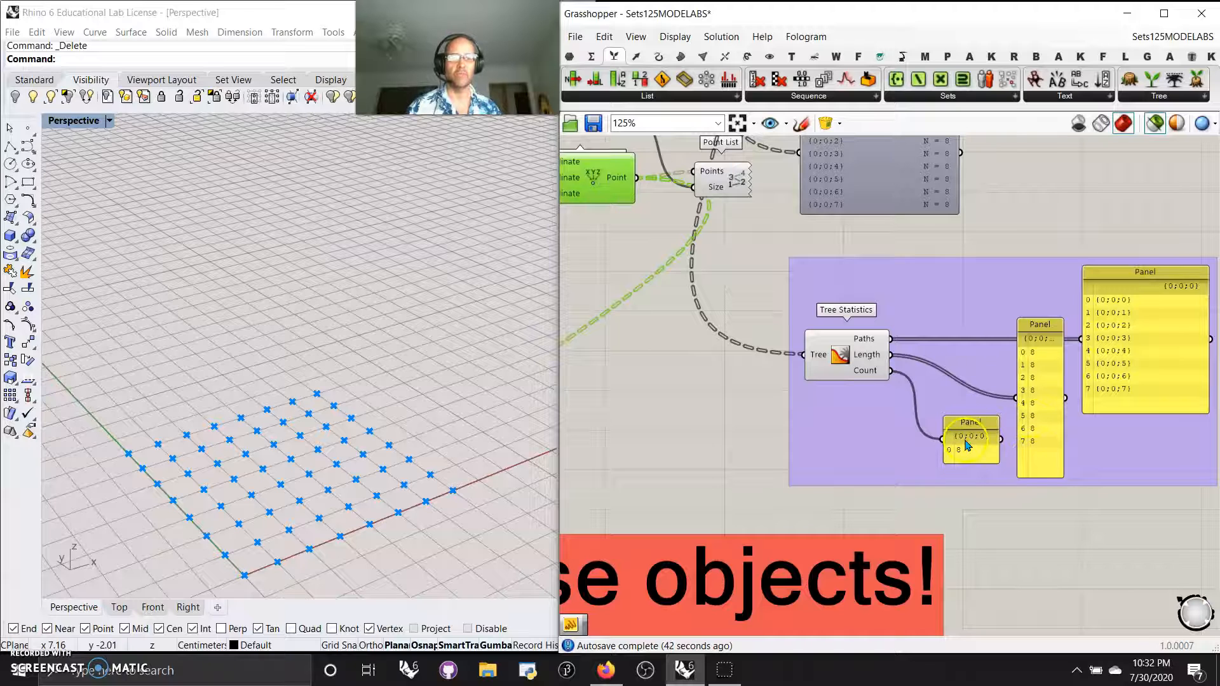
# Group all components of the upper point grid definition, leaving out the already grouped Tree Statistics and its panels
pyautogui.scroll(-5, 648, 455)
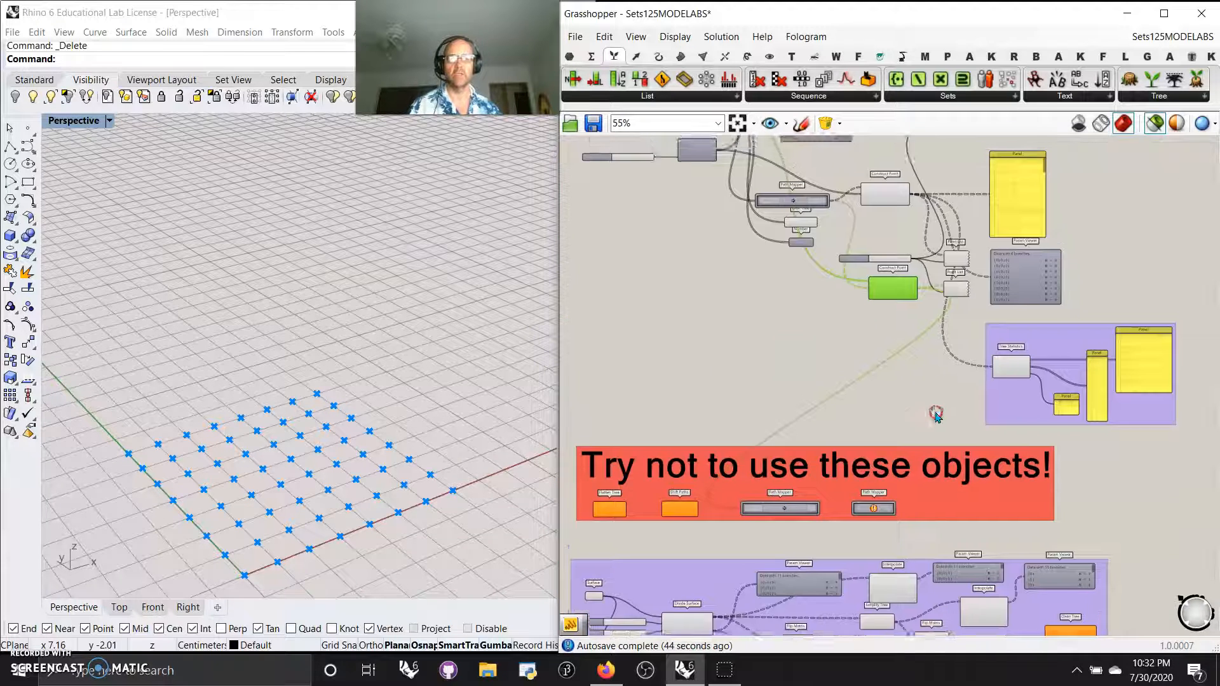
pyautogui.moveTo(1015, 364); pyautogui.dragTo(755, 224)
pyautogui.rightClick(646, 325)
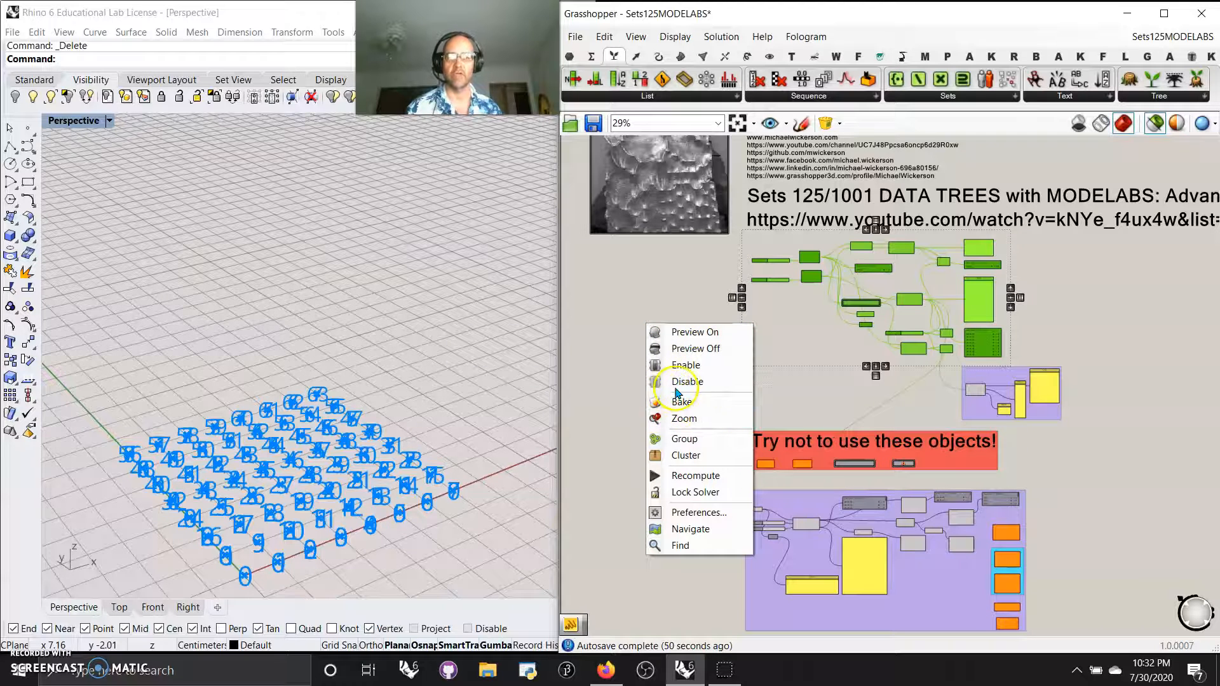
pyautogui.click(685, 441)
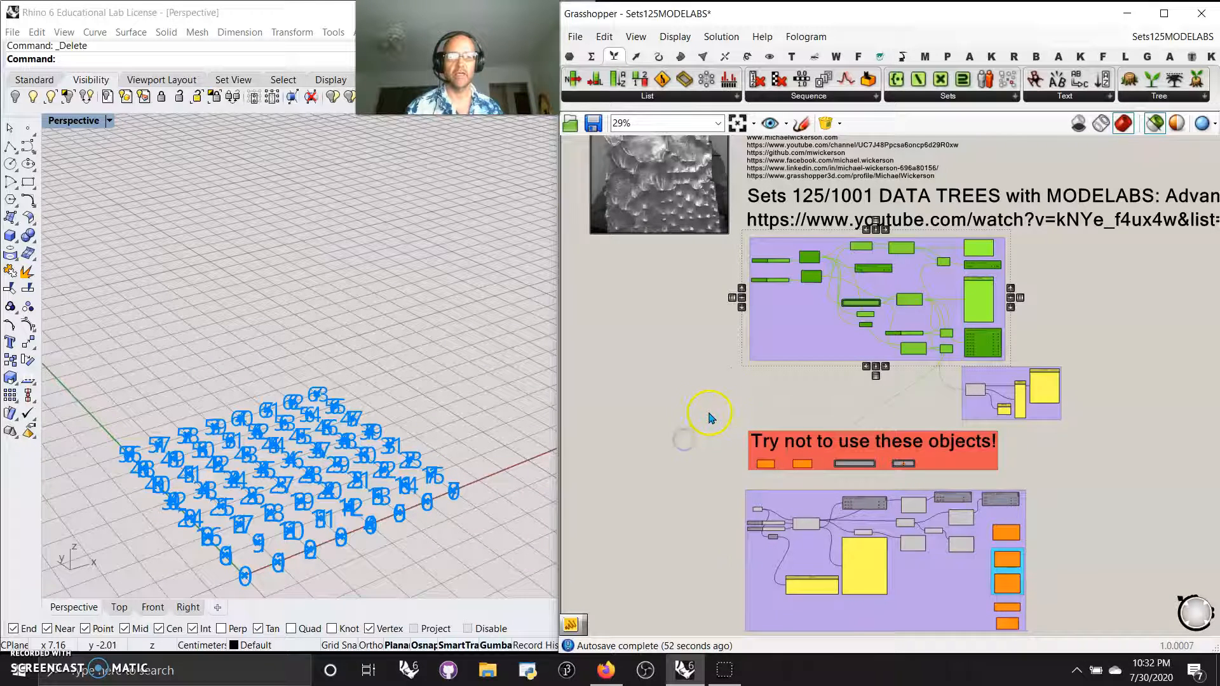
# Review the components marked "Try not to use these objects!" and check the connected Path Mapper's source and target mapping, leaving it unchanged
pyautogui.moveTo(712, 417); pyautogui.dragTo(675, 308, button='right')
pyautogui.scroll(5, 791, 374)
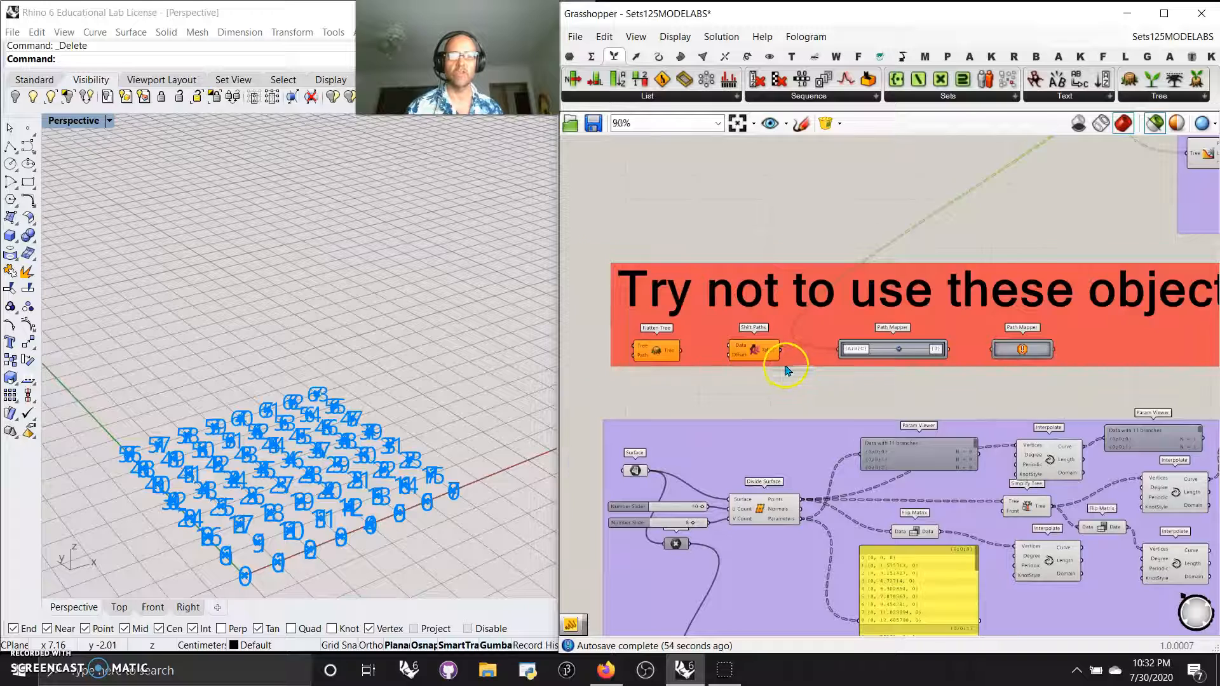
pyautogui.scroll(3, 786, 371)
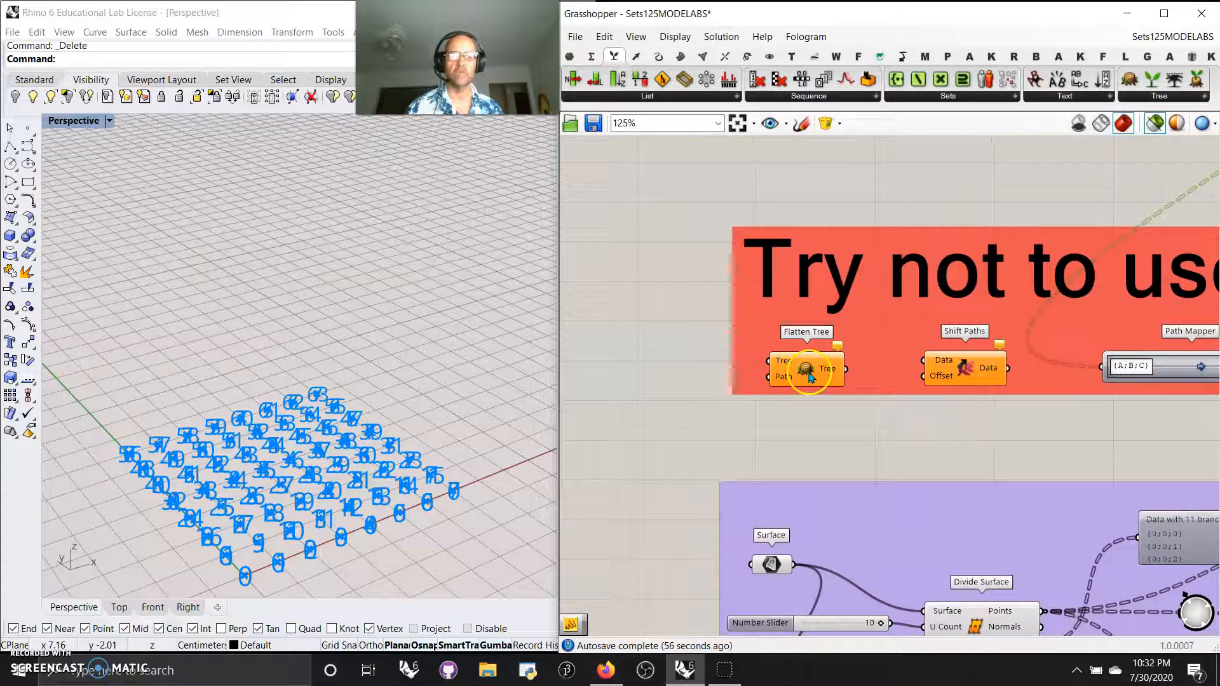
pyautogui.moveTo(948, 430); pyautogui.dragTo(782, 416, button='right')
pyautogui.moveTo(1018, 432); pyautogui.dragTo(801, 426, button='right')
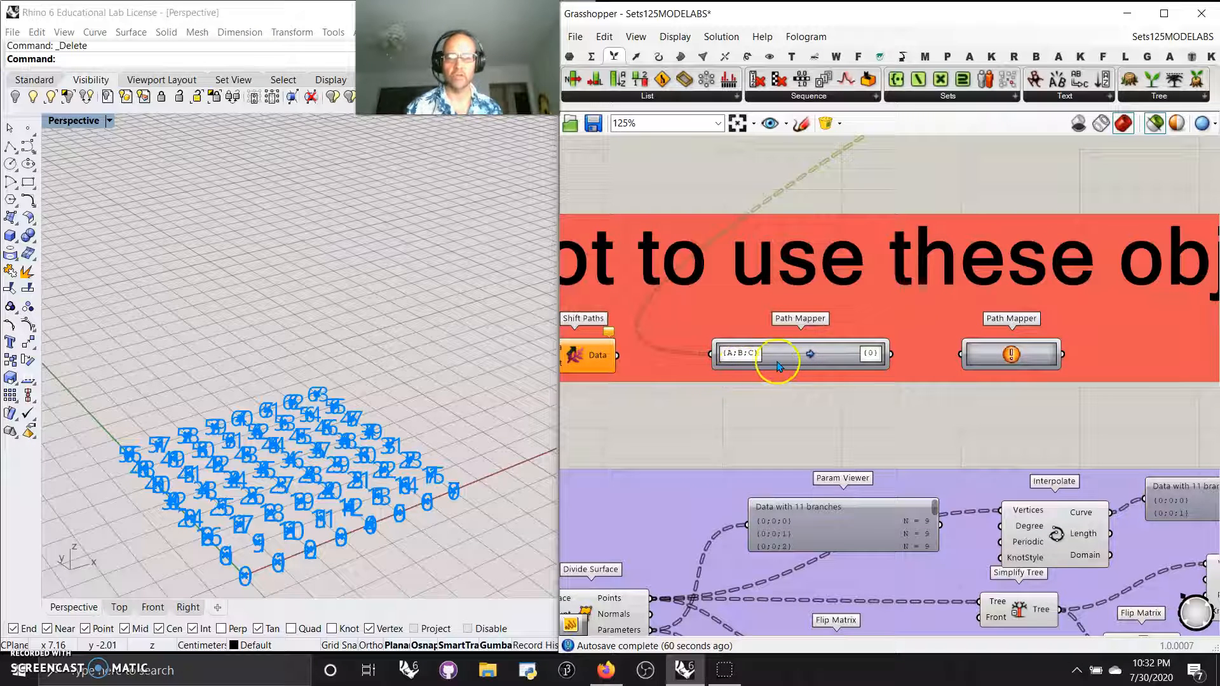
pyautogui.moveTo(718, 446); pyautogui.dragTo(777, 387, button='right')
pyautogui.click(863, 291)
pyautogui.doubleClick(864, 292)
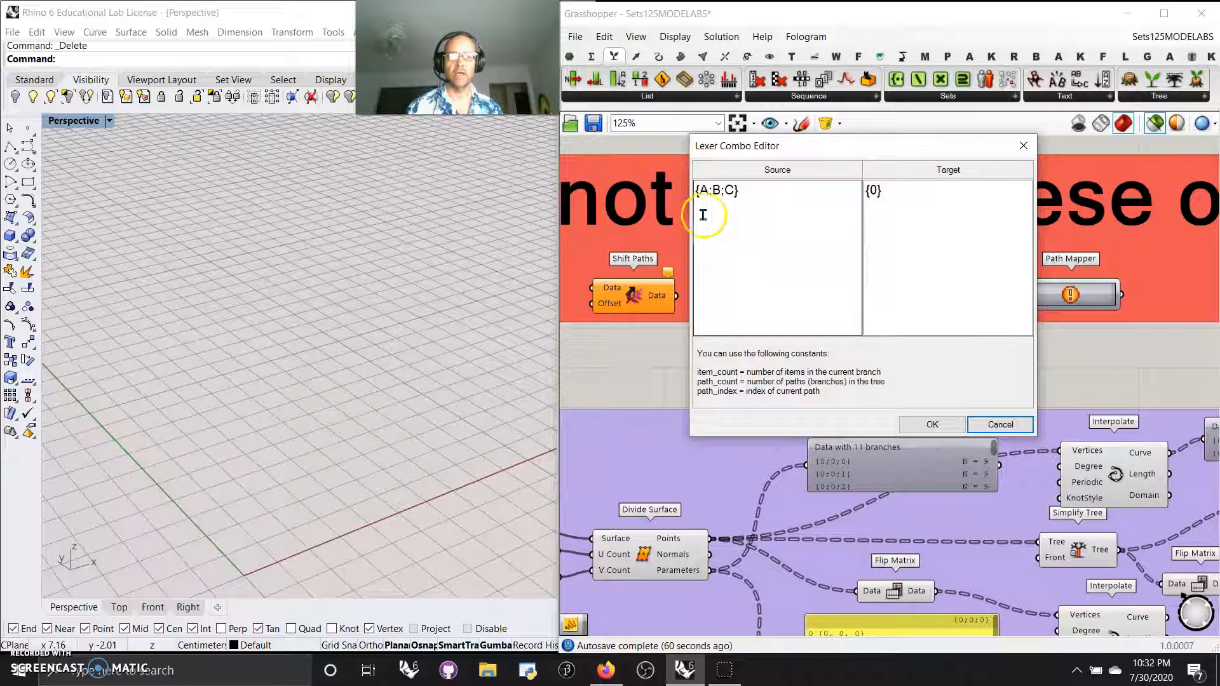
pyautogui.click(1020, 146)
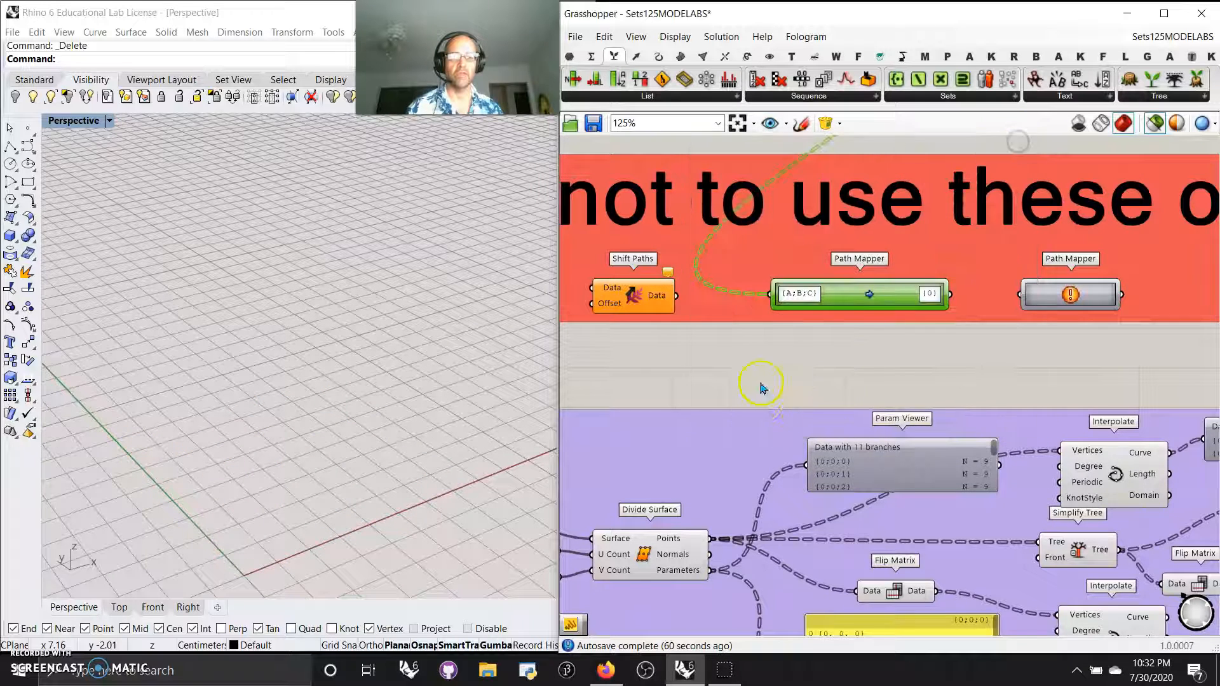
# Look over the available Tree components, and preview the referenced Surface and its Divide Surface points below the red group
pyautogui.scroll(-3, 920, 223)
pyautogui.click(1165, 96)
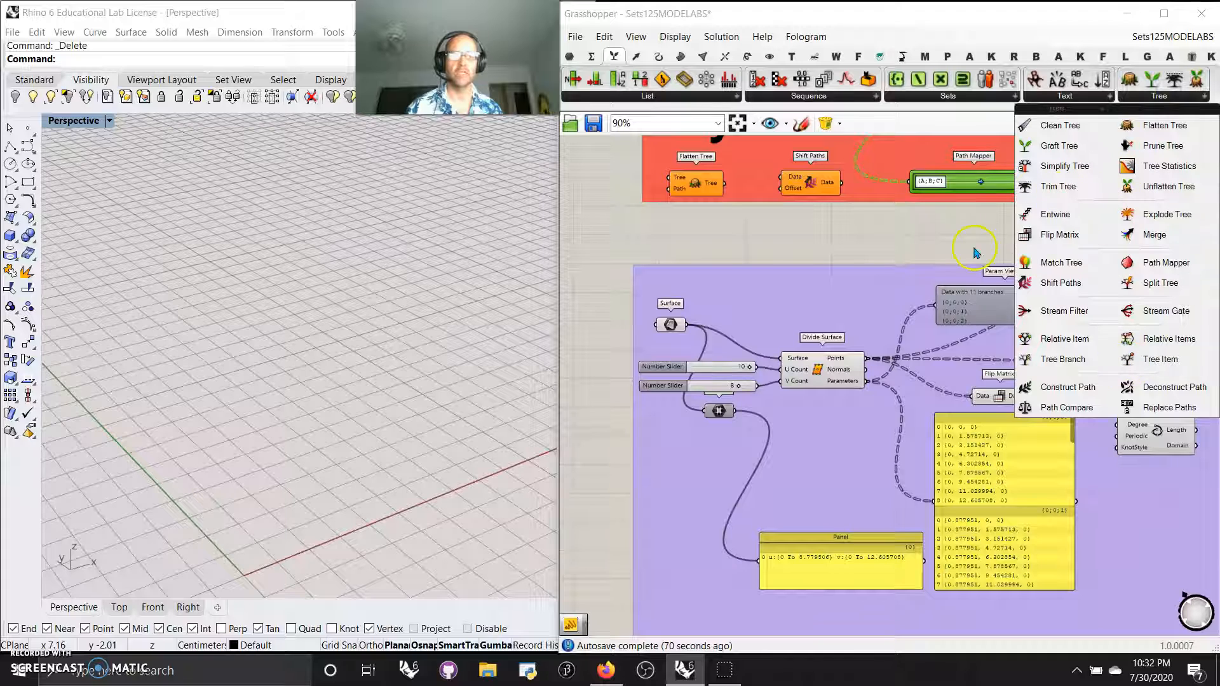
pyautogui.scroll(-2, 816, 276)
pyautogui.moveTo(810, 364); pyautogui.dragTo(728, 388, button='right')
pyautogui.scroll(3, 733, 310)
pyautogui.click(664, 267)
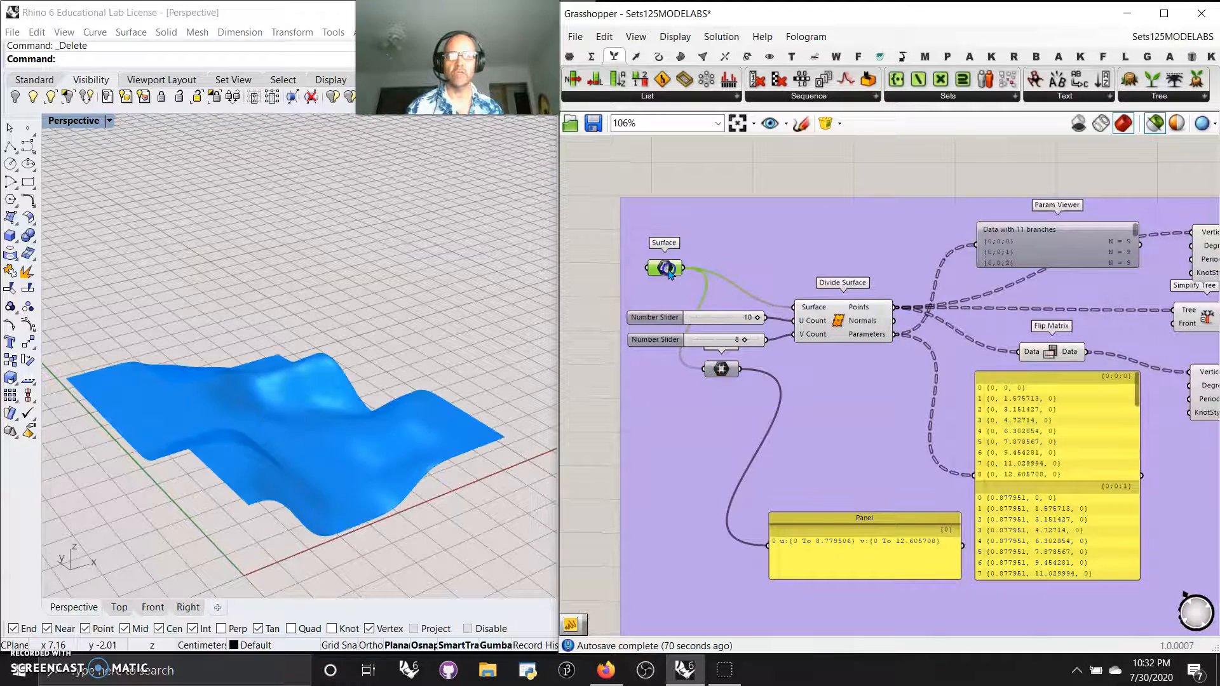
pyautogui.moveTo(341, 449); pyautogui.dragTo(365, 499, button='right')
pyautogui.click(842, 318)
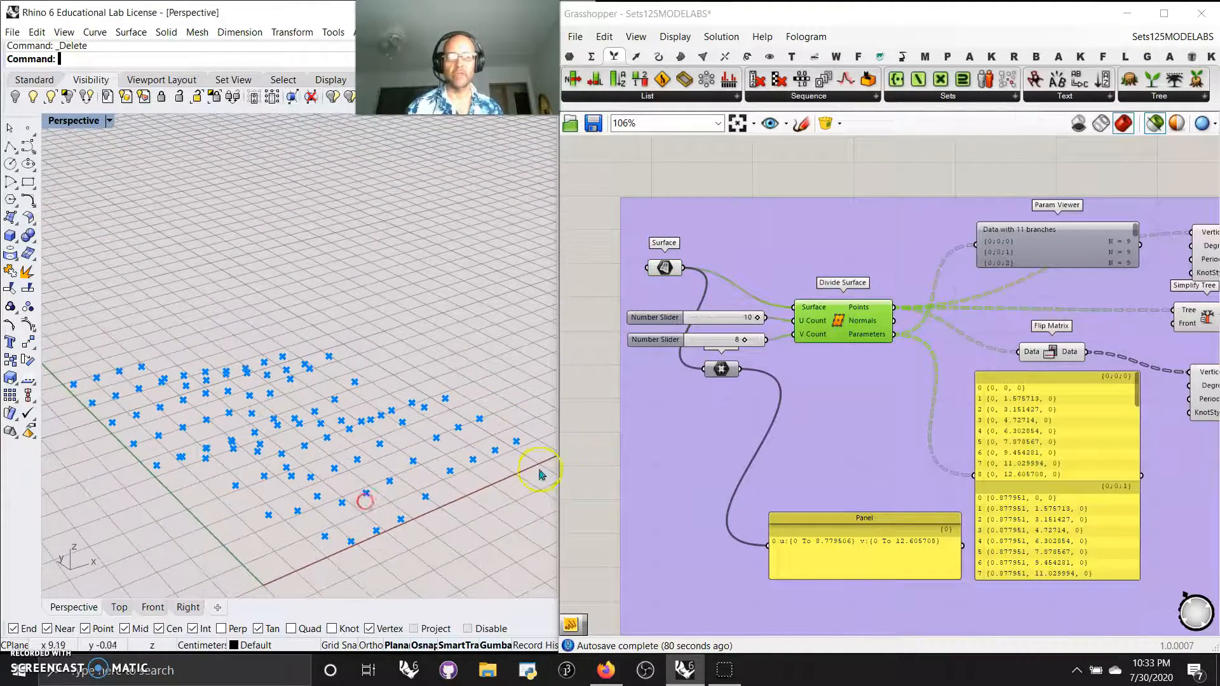
# Ungroup the purple group that holds the Surface, Divide Surface and Interpolate components
pyautogui.rightClick(878, 447)
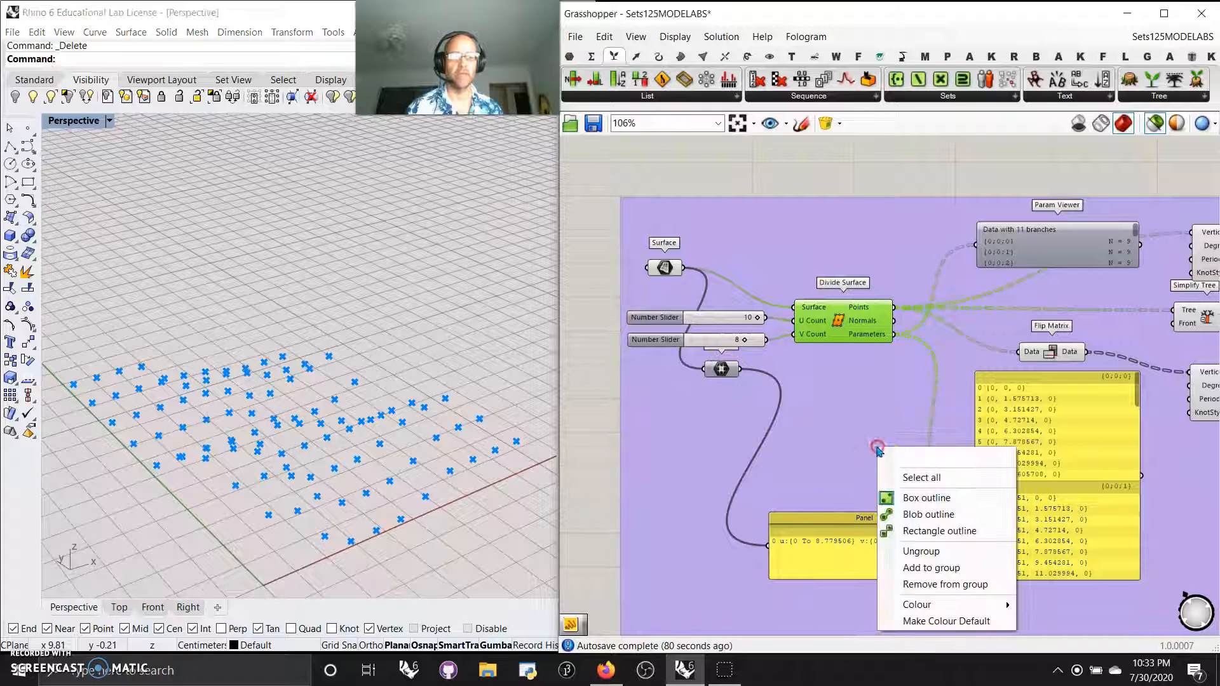
pyautogui.click(923, 552)
pyautogui.moveTo(919, 466); pyautogui.dragTo(748, 366, button='right')
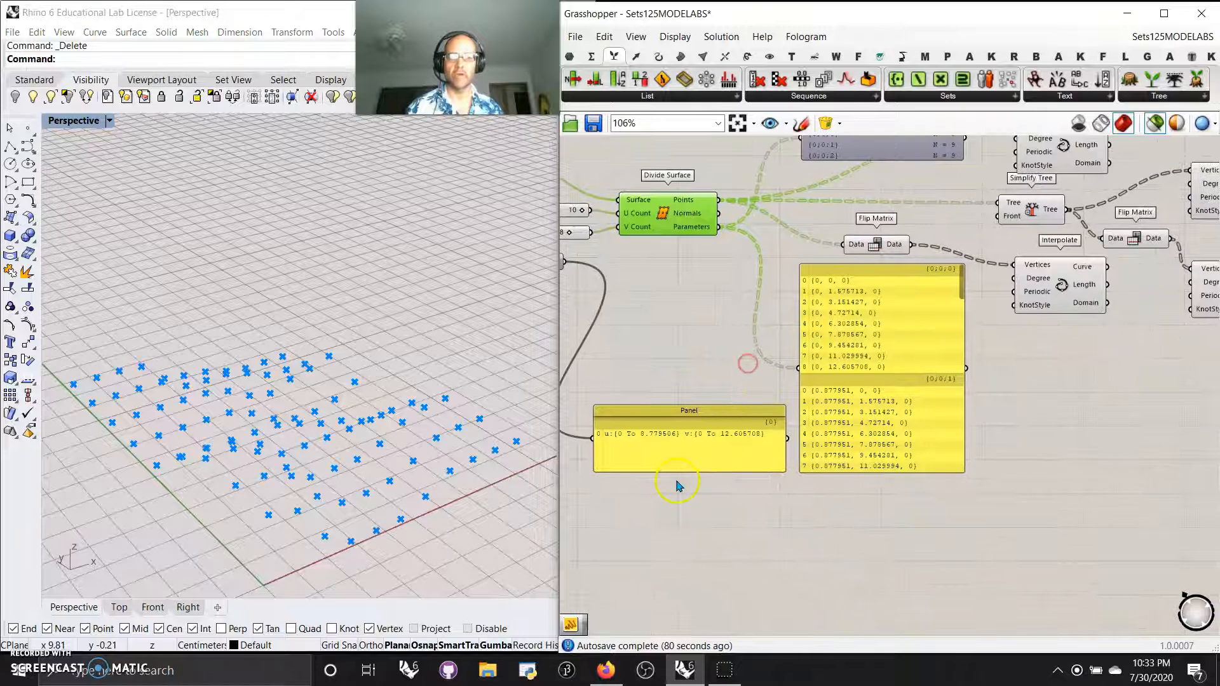
# Compare the curves of the Interpolate fed directly by Divide Surface with those of the Interpolate after the Flip Matrix
pyautogui.moveTo(639, 345); pyautogui.dragTo(643, 352, button='right')
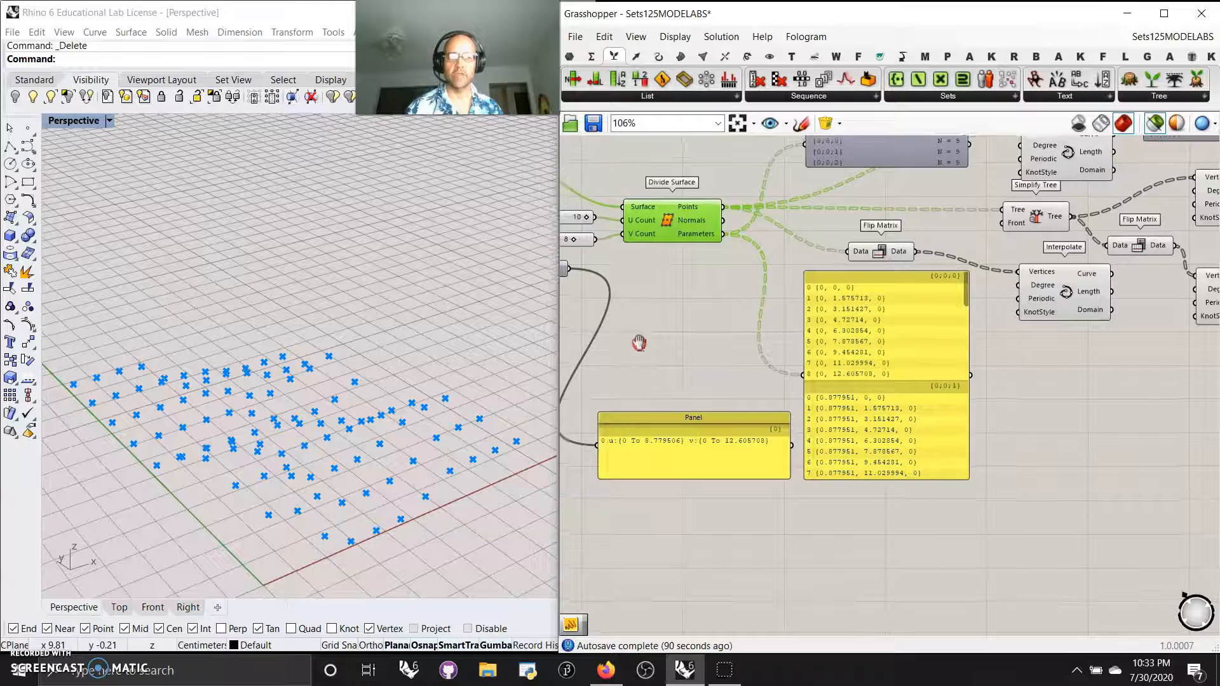
pyautogui.moveTo(1008, 489); pyautogui.dragTo(916, 571, button='right')
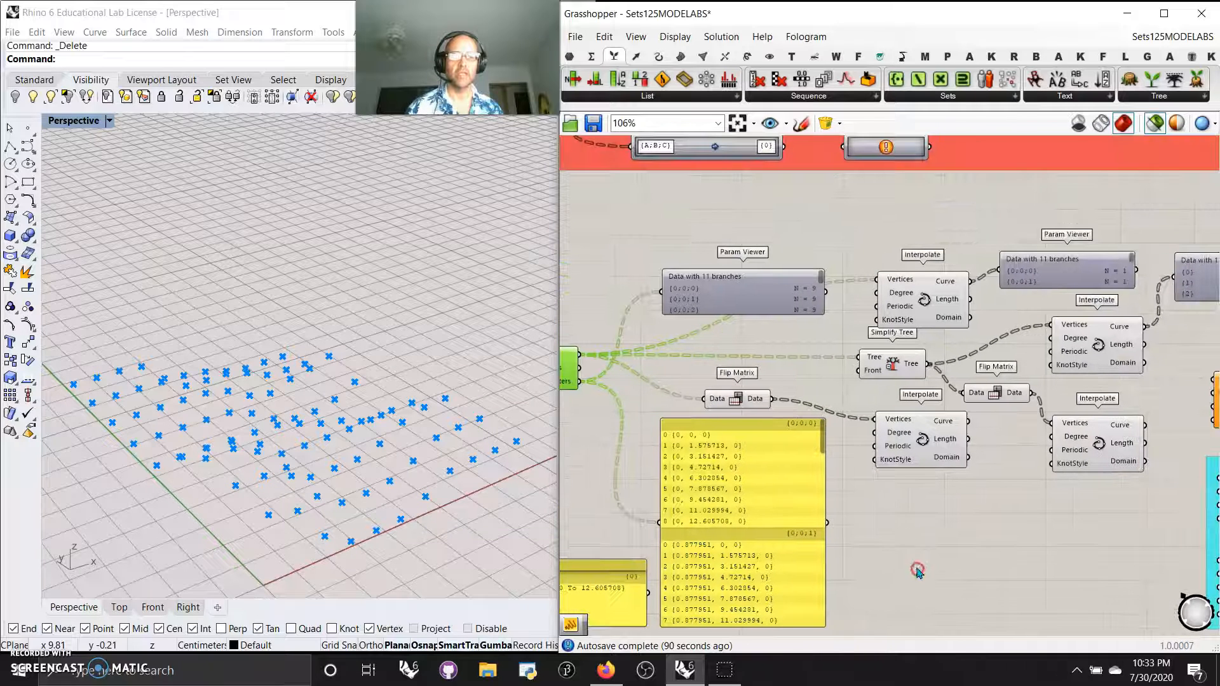
pyautogui.click(913, 315)
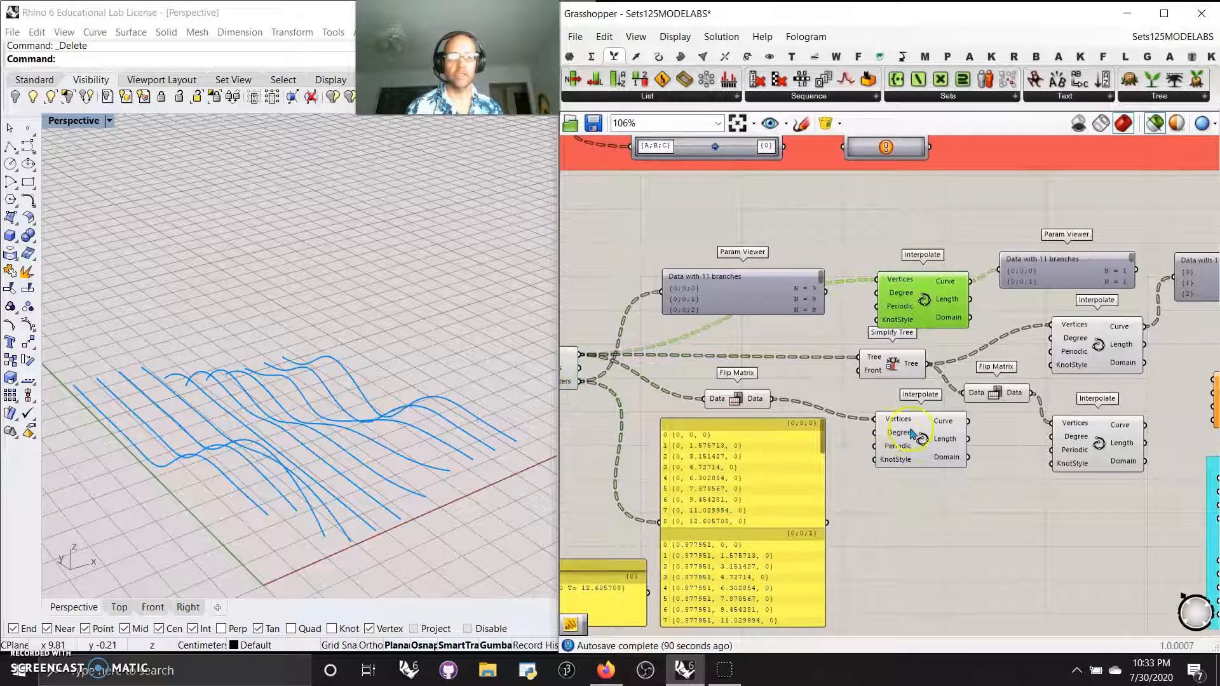
pyautogui.click(921, 451)
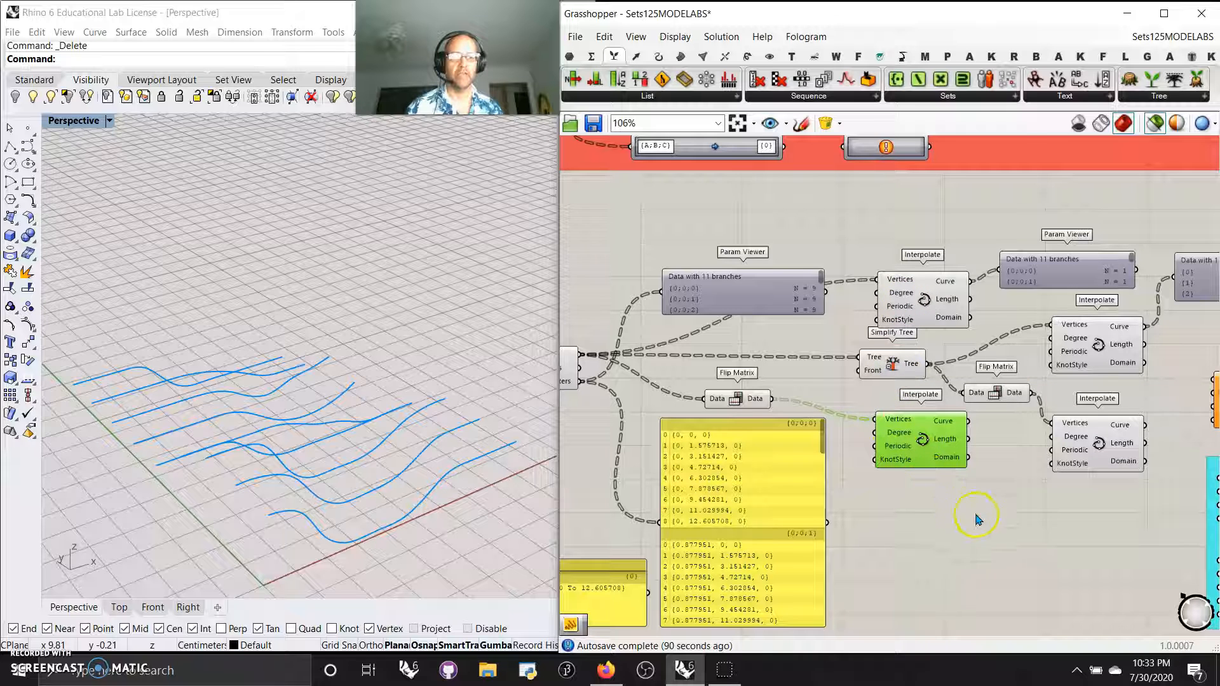
# Preview the Simplify Tree points and the two Interpolate components built from the simplified tree, with and without Flip Matrix
pyautogui.moveTo(960, 515); pyautogui.dragTo(945, 564, button='right')
pyautogui.click(852, 410)
pyautogui.moveTo(854, 410); pyautogui.dragTo(855, 415)
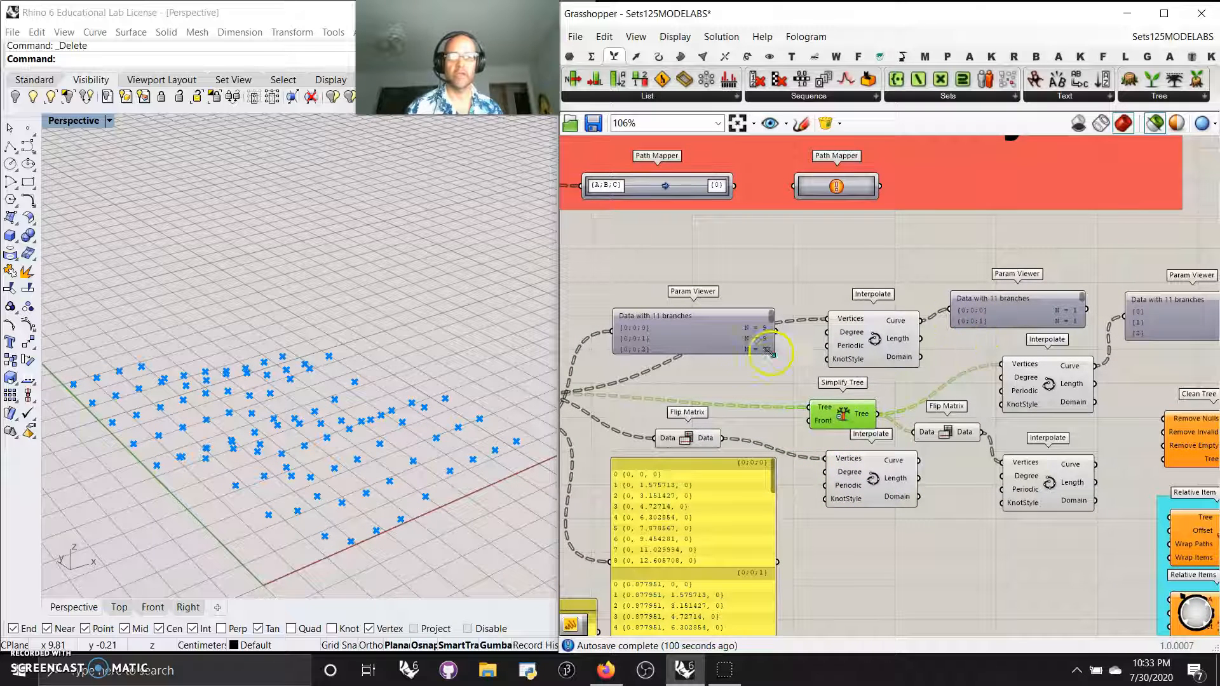
pyautogui.moveTo(1026, 592); pyautogui.dragTo(936, 551, button='right')
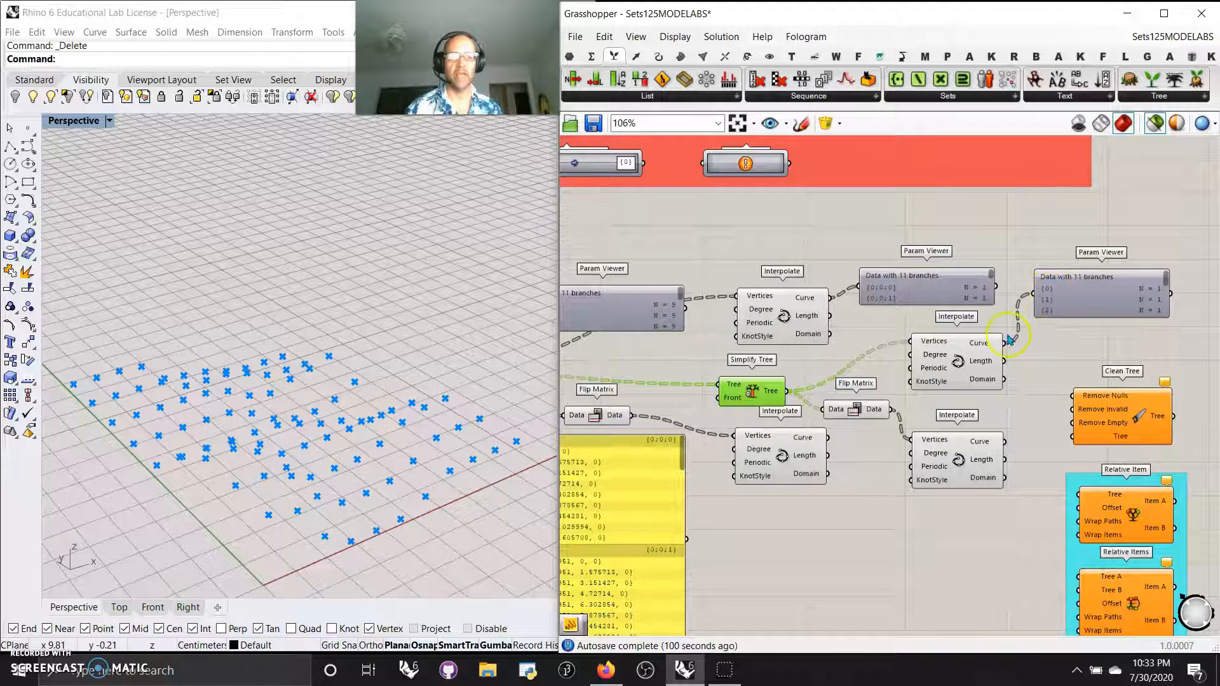
pyautogui.click(960, 372)
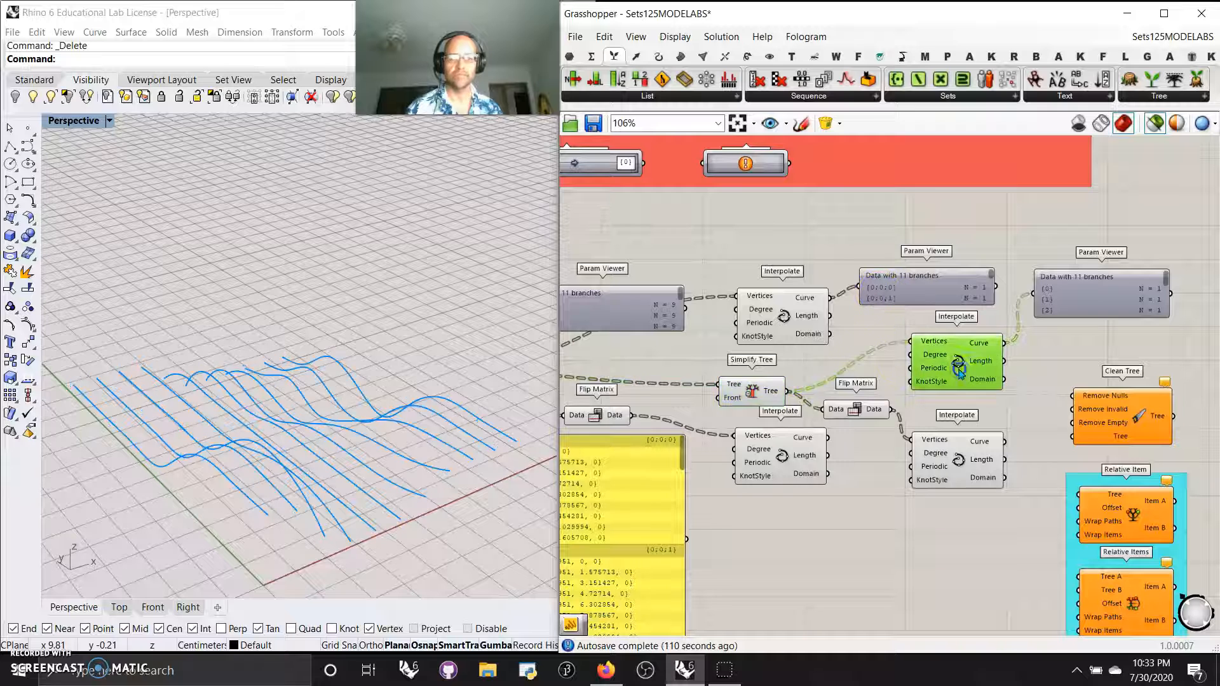
pyautogui.click(956, 467)
pyautogui.moveTo(974, 565); pyautogui.dragTo(920, 559, button='right')
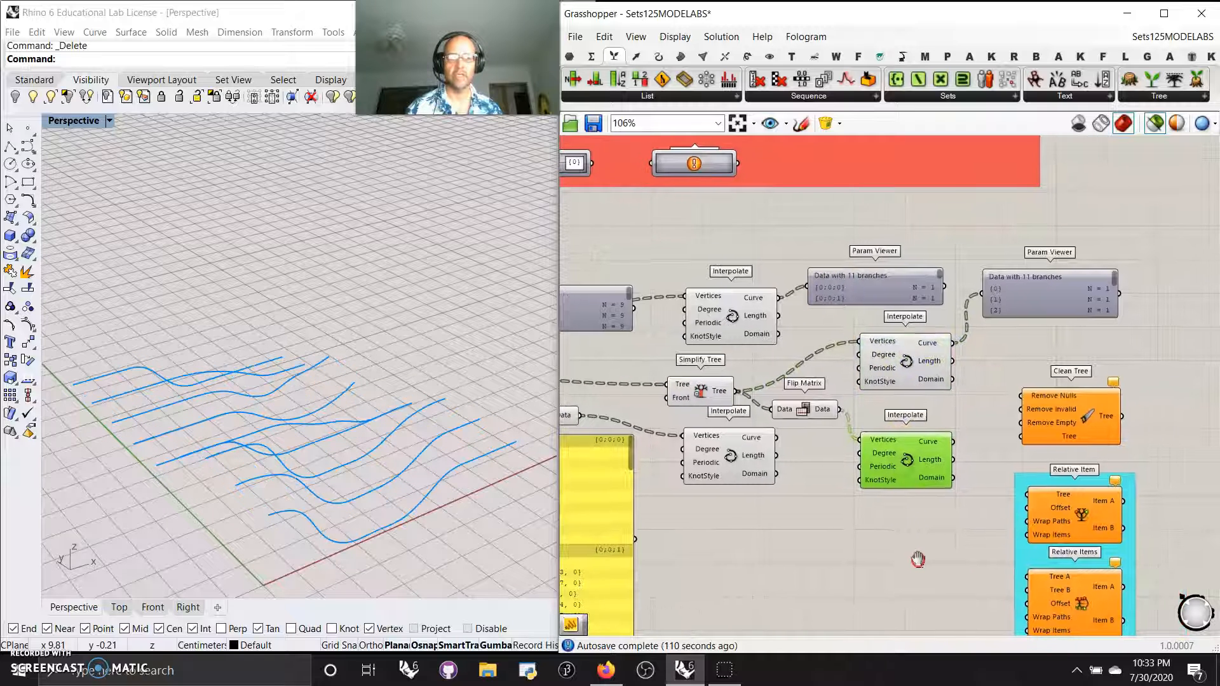
# Compare the simplified-tree Interpolate curves with those of the unsimplified flipped Interpolate and check the branch paths in the Param Viewer
pyautogui.moveTo(744, 302); pyautogui.dragTo(744, 305)
pyautogui.click(905, 356)
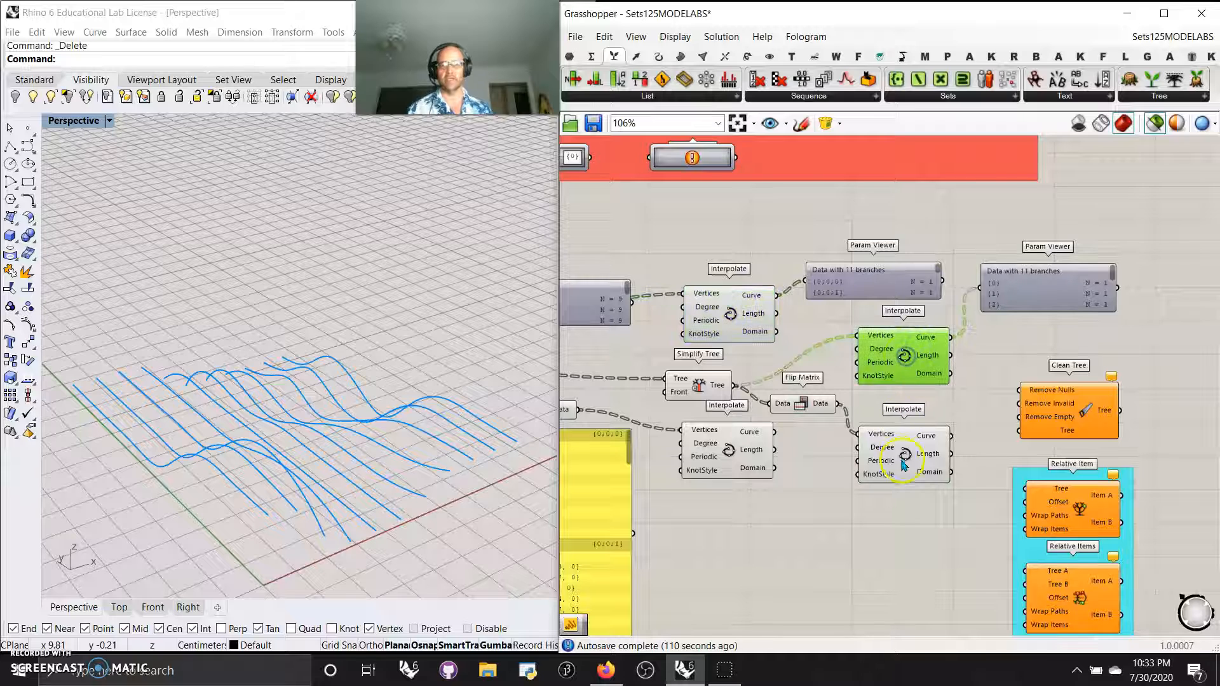
pyautogui.click(902, 454)
pyautogui.click(749, 444)
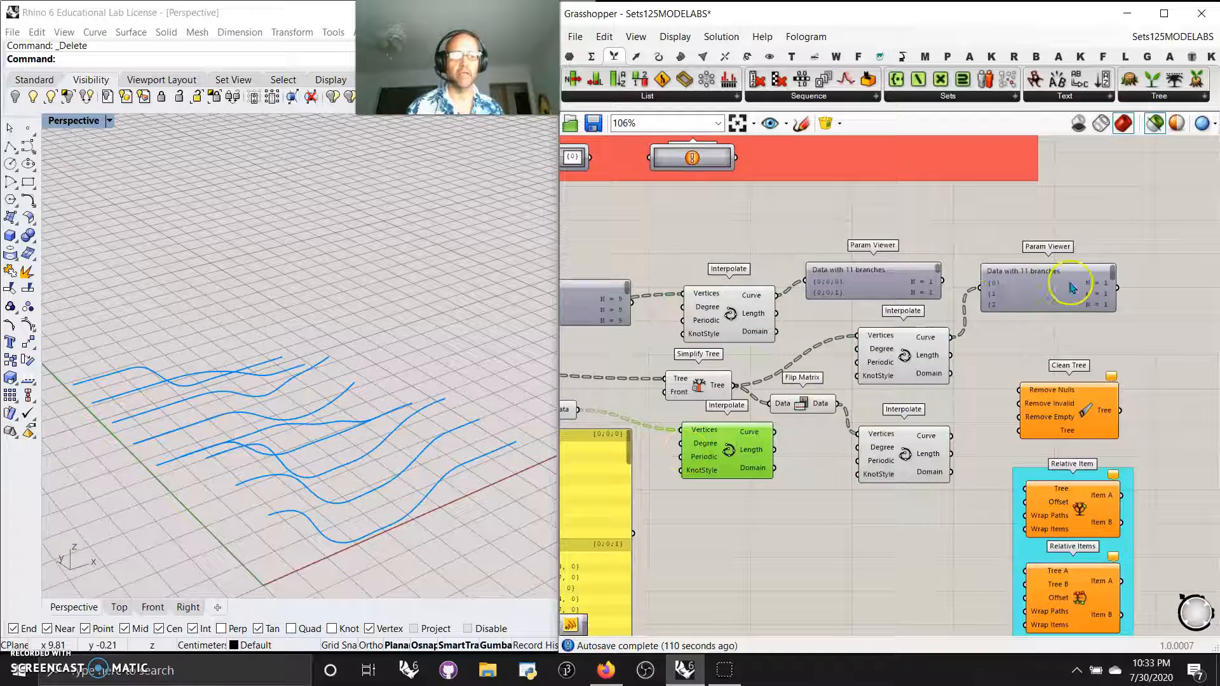
# Group the surface division definition together with the unused Clean Tree, Relative Item, Split Tree and Prune Tree components
pyautogui.moveTo(1047, 333); pyautogui.dragTo(986, 140, button='right')
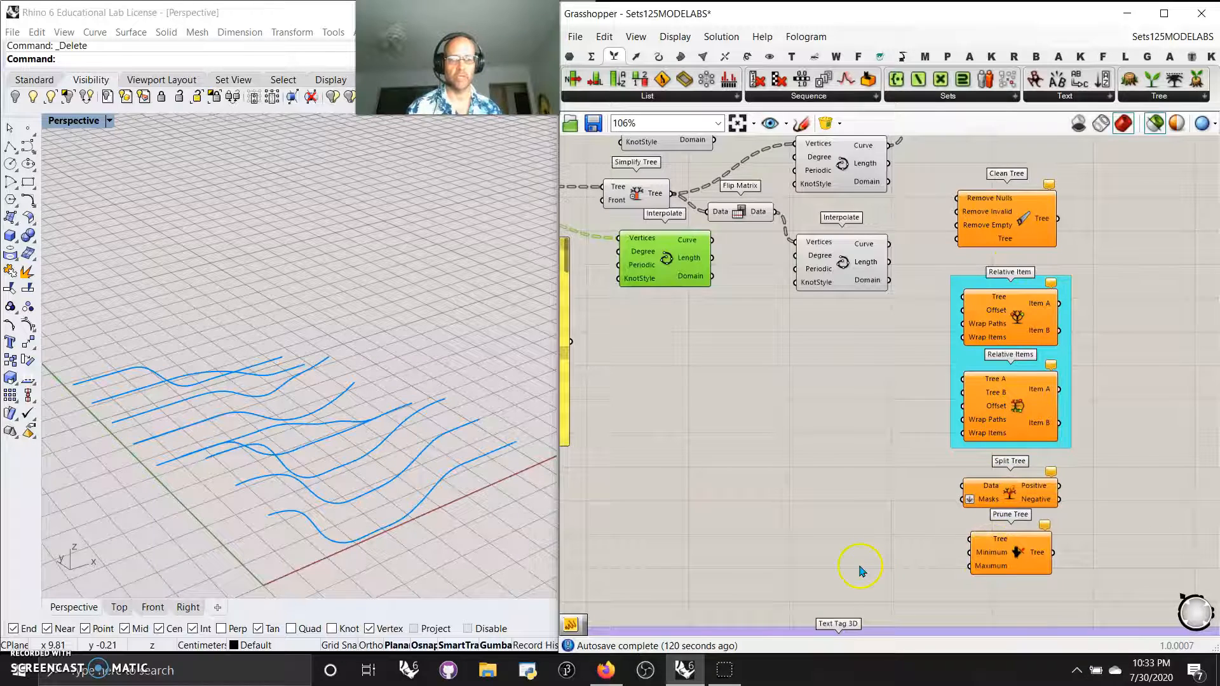
pyautogui.scroll(-6, 1007, 381)
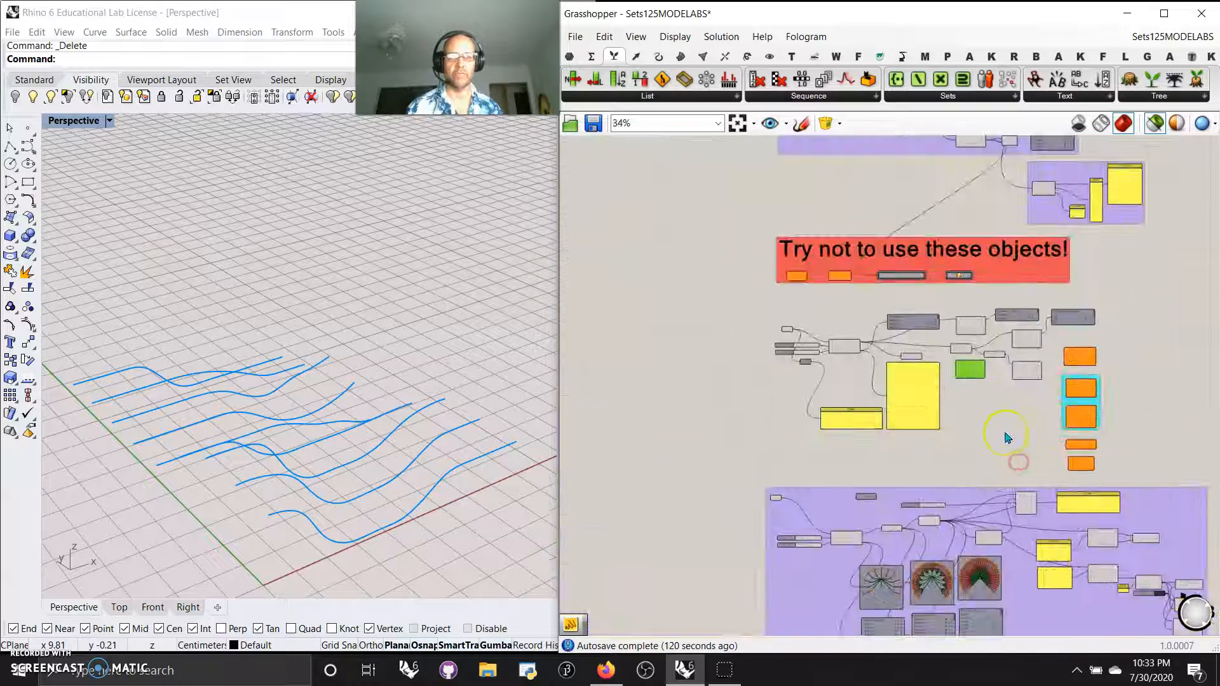
pyautogui.moveTo(1137, 468); pyautogui.dragTo(756, 299)
pyautogui.rightClick(692, 324)
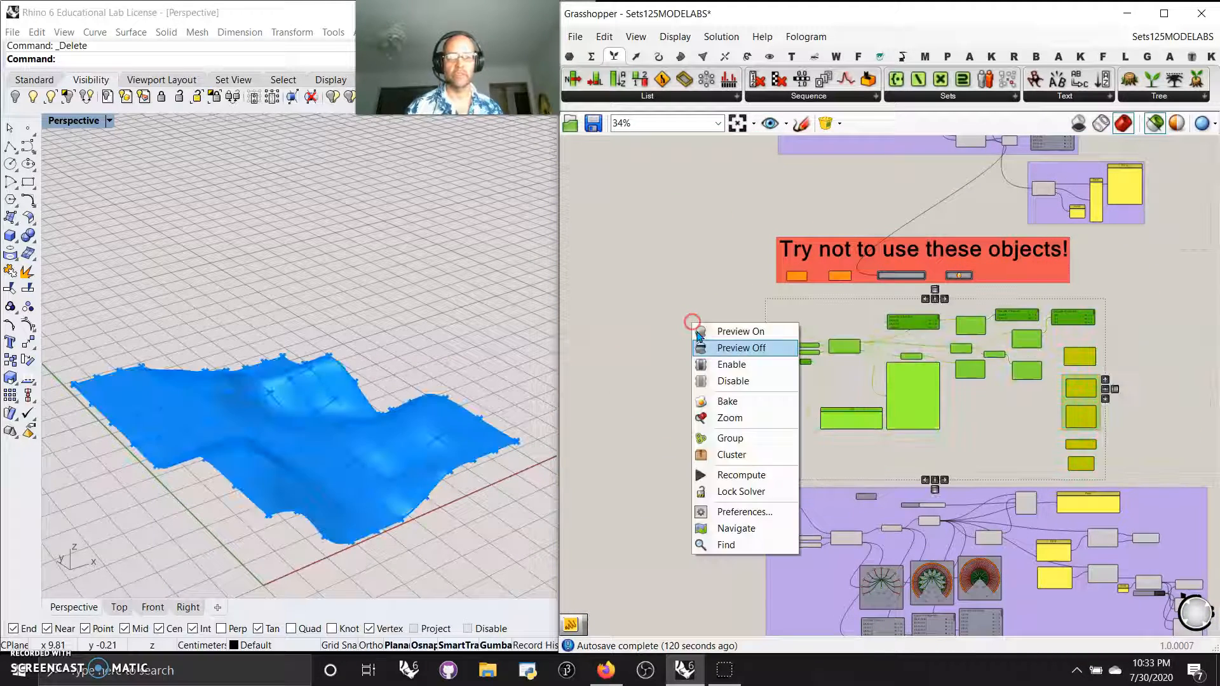
pyautogui.click(731, 437)
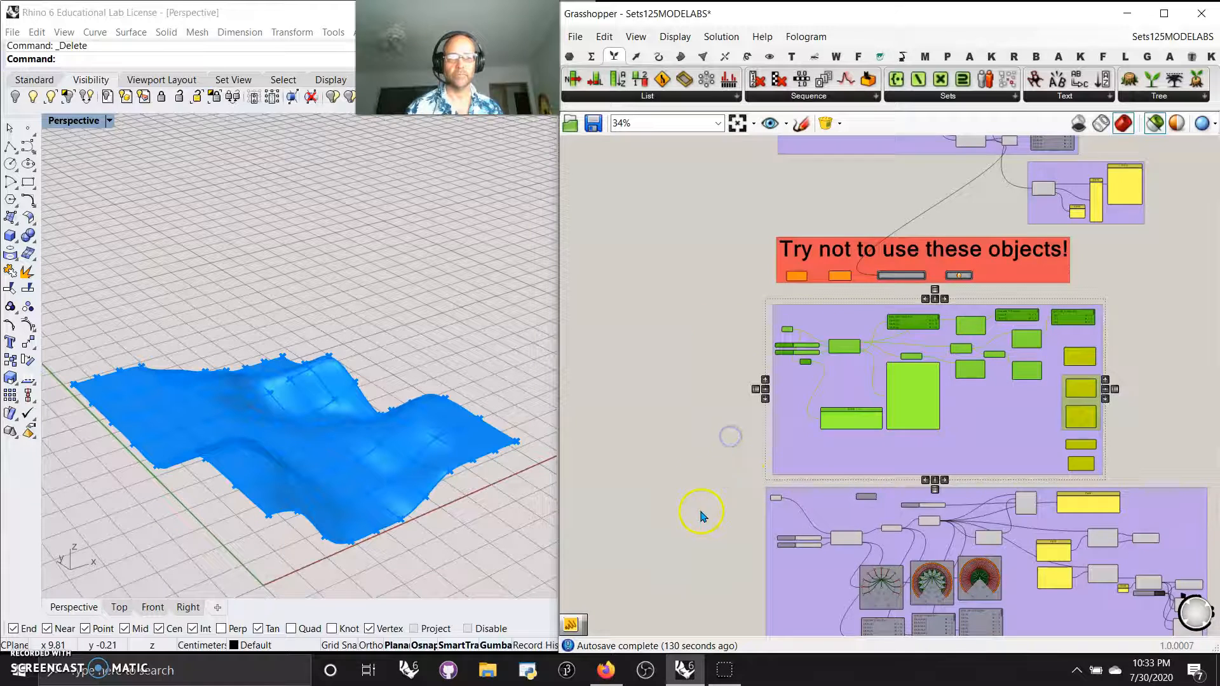
# Ungroup the purple group with the radial Param Viewer diagrams, directly above the yellow group
pyautogui.moveTo(702, 500); pyautogui.dragTo(702, 245, button='right')
pyautogui.rightClick(753, 316)
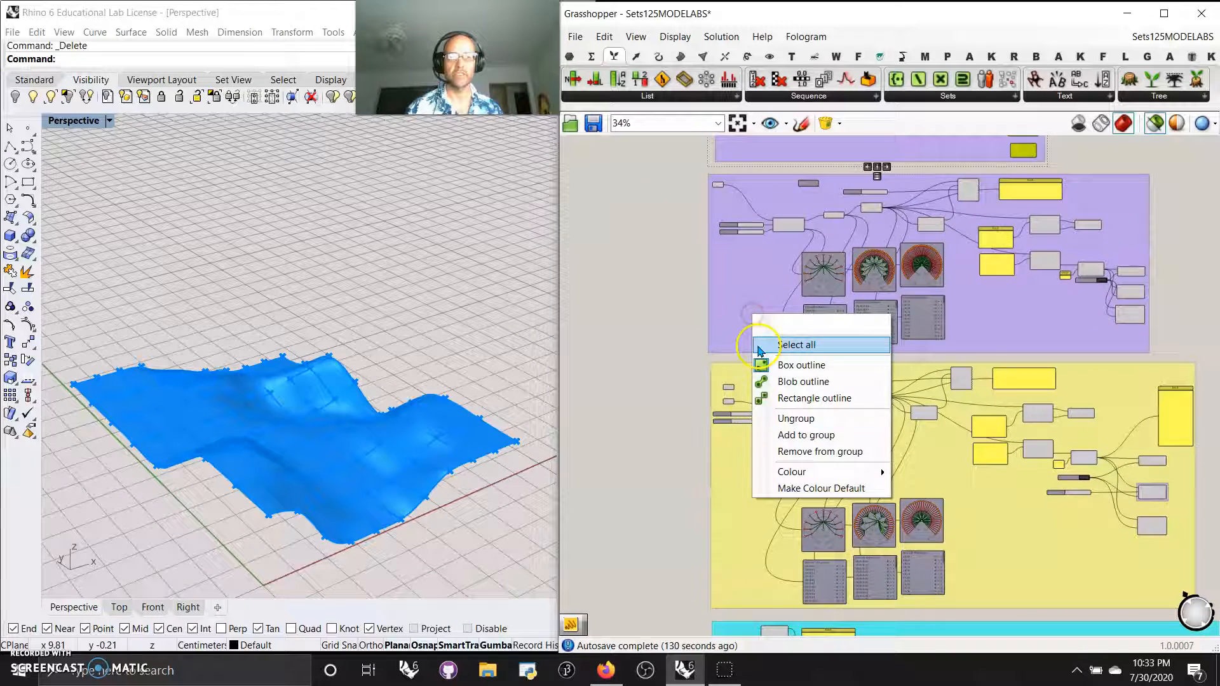
pyautogui.click(786, 418)
# Preview the Surface, Divide Surface, Graft Tree and Simplify Tree stages of the ungrouped definition one after another
pyautogui.scroll(5, 691, 283)
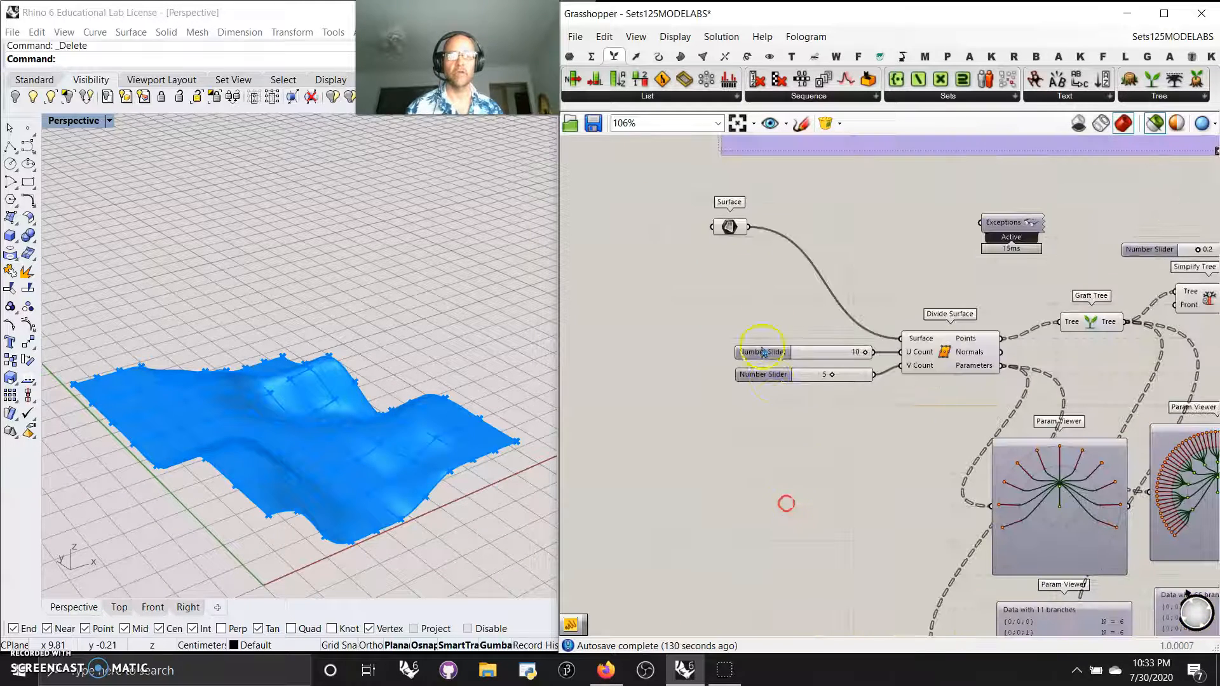
pyautogui.click(725, 230)
pyautogui.click(939, 345)
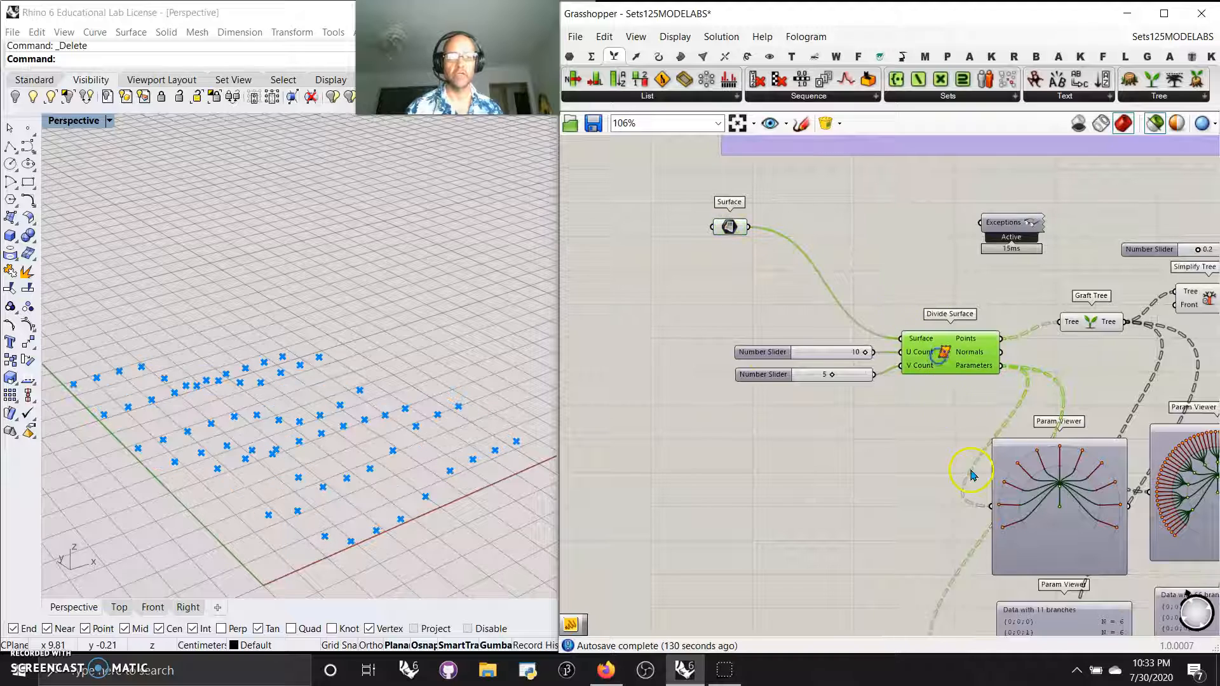
pyautogui.moveTo(972, 473); pyautogui.dragTo(728, 438, button='right')
pyautogui.click(853, 287)
pyautogui.click(953, 278)
# Preview the Text Tag 3D labels that show the Tree Statistics paths at the simplified tree's points
pyautogui.moveTo(994, 337); pyautogui.dragTo(846, 296, button='right')
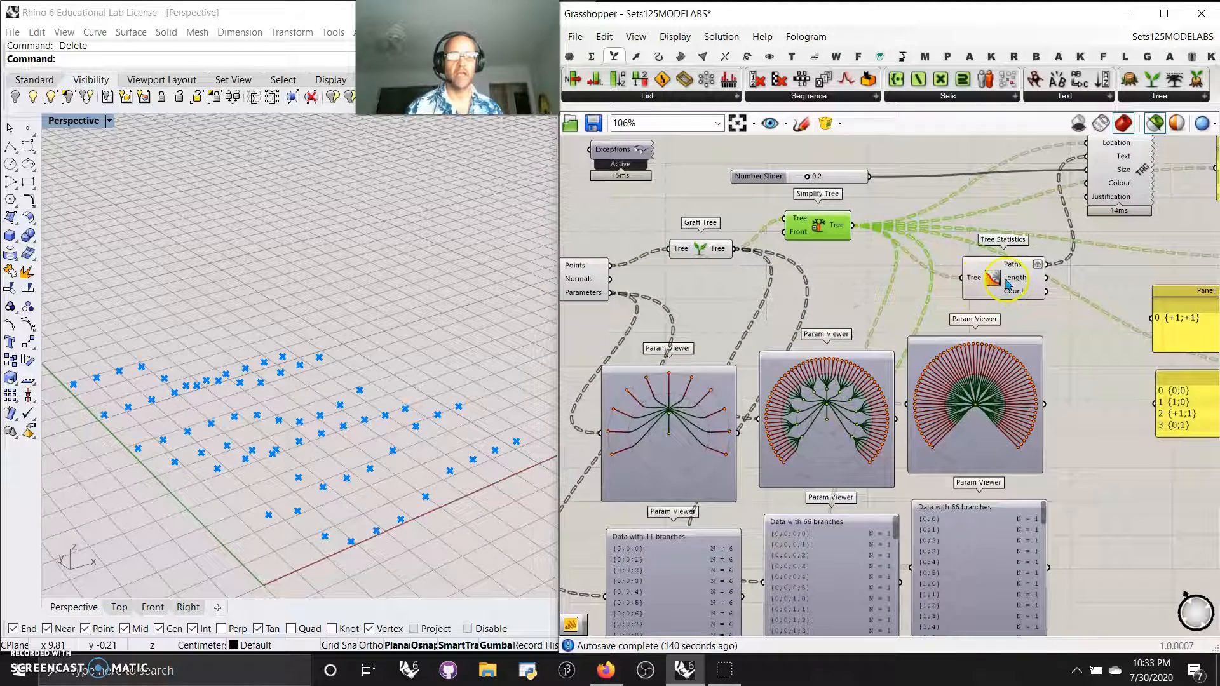
pyautogui.moveTo(1007, 284); pyautogui.dragTo(843, 369, button='right')
pyautogui.click(959, 257)
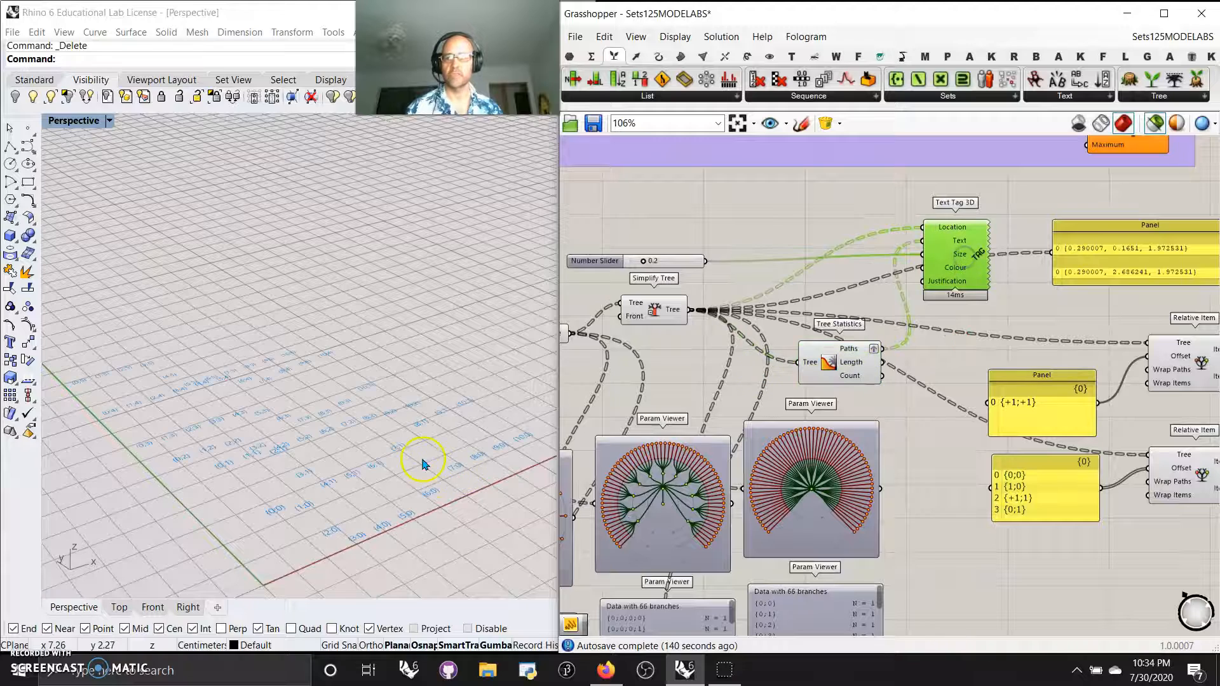
# Compare the path labels in the viewport with the Param Viewer diagrams and branch lists for the divided, grafted and simplified data
pyautogui.scroll(10, 425, 464)
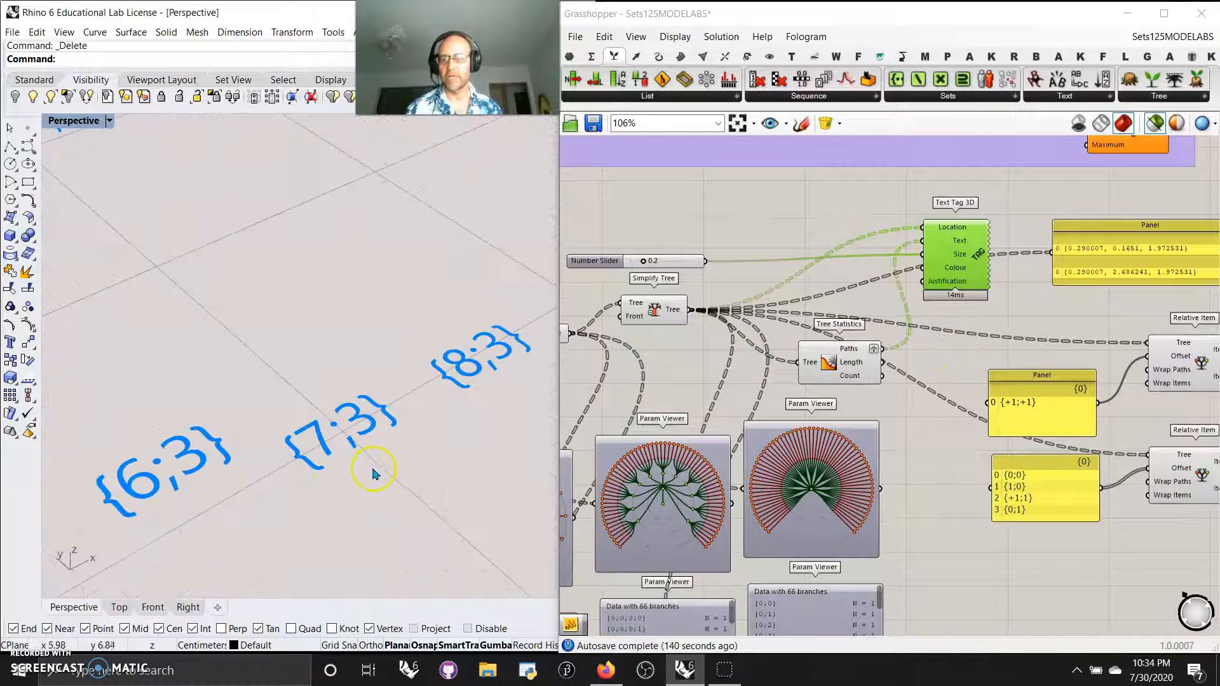
pyautogui.scroll(-5, 374, 474)
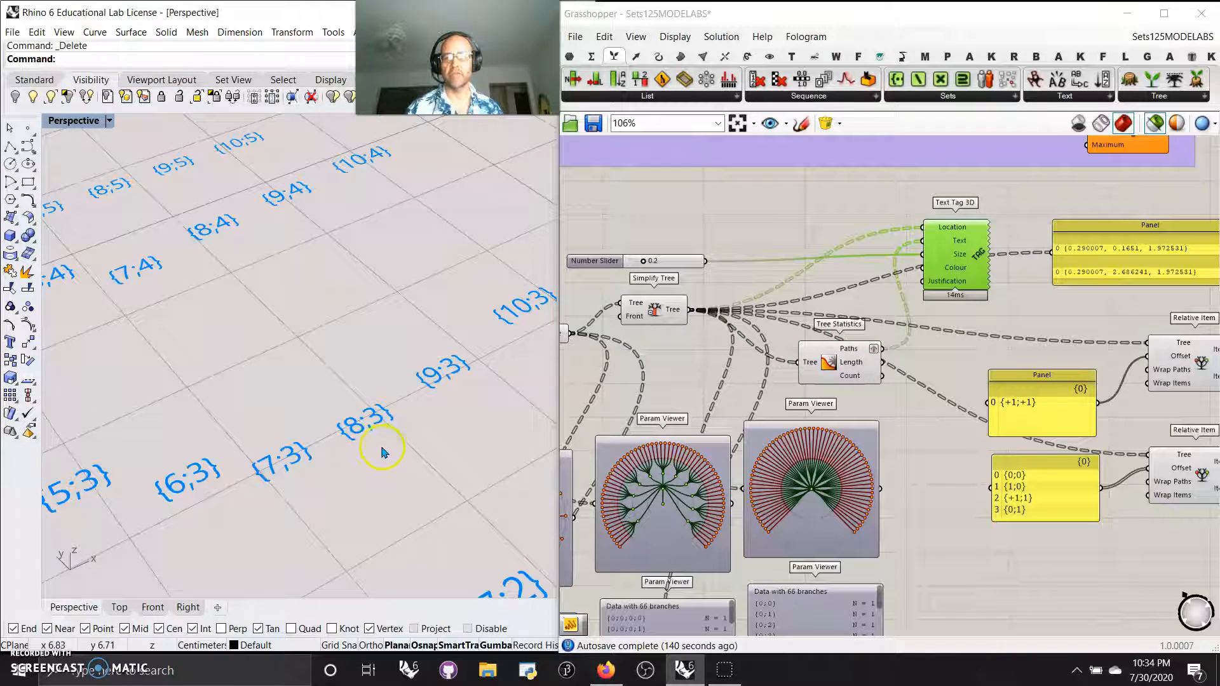
pyautogui.moveTo(901, 398); pyautogui.dragTo(1073, 196, button='right')
pyautogui.moveTo(875, 241); pyautogui.dragTo(996, 311, button='right')
pyautogui.scroll(-3, 955, 316)
pyautogui.scroll(3, 820, 479)
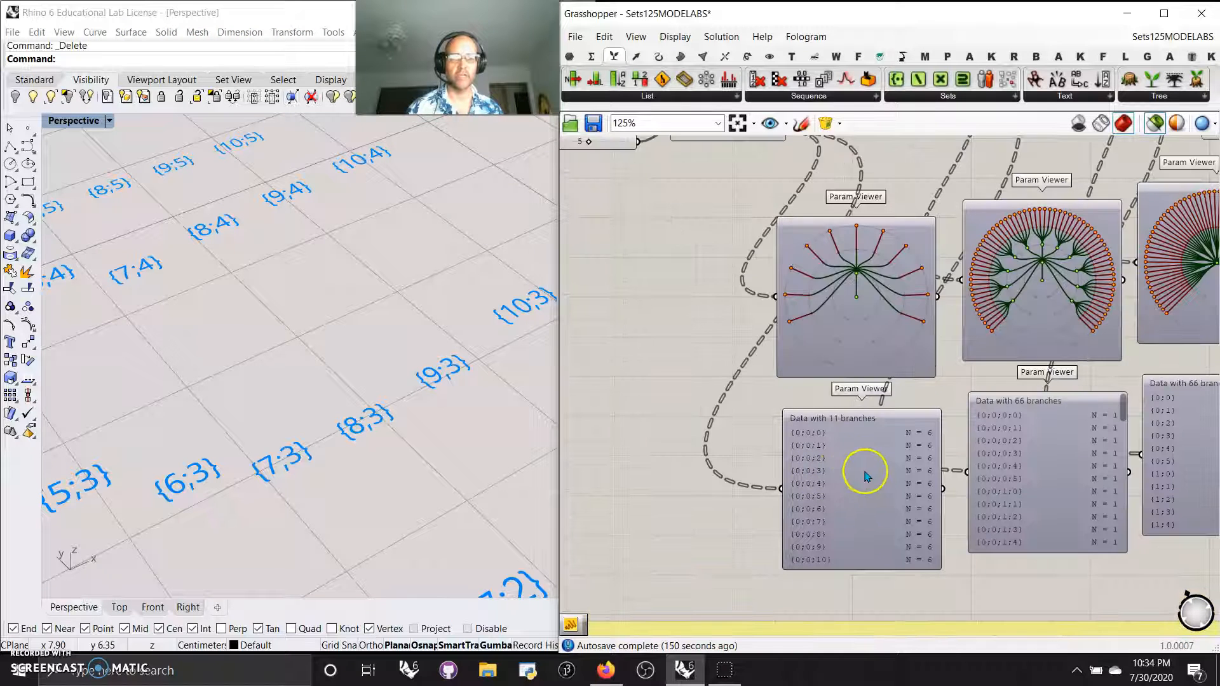
pyautogui.moveTo(744, 479); pyautogui.dragTo(664, 491, button='right')
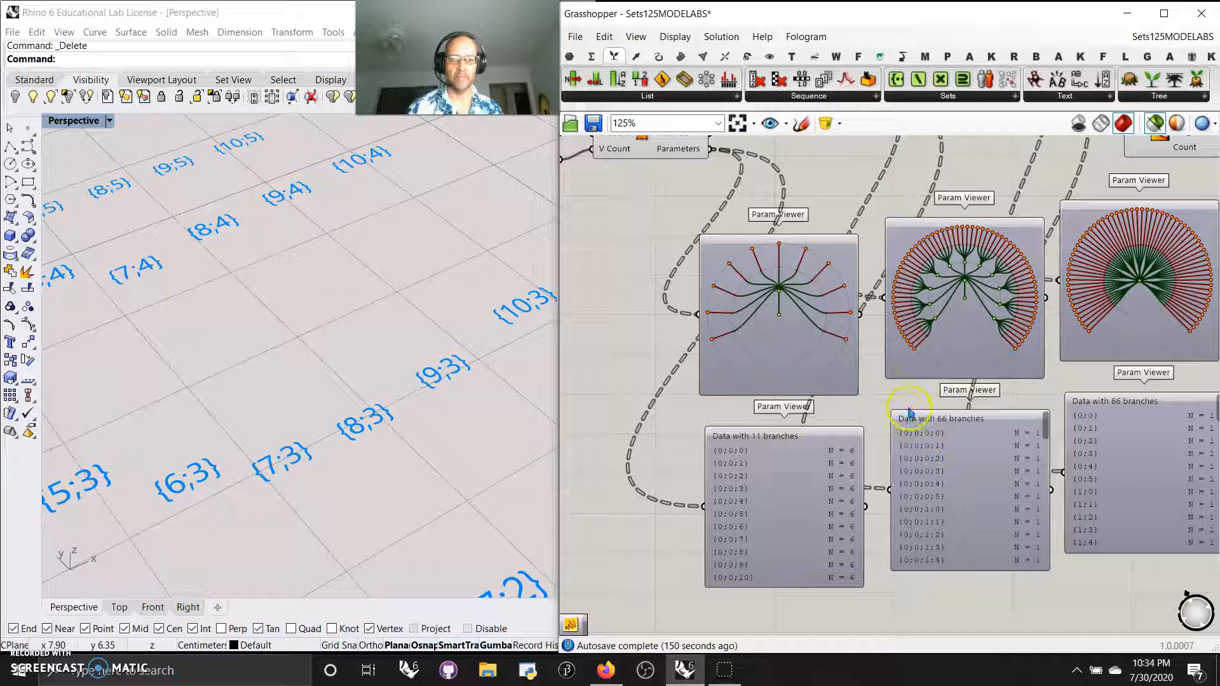
pyautogui.moveTo(915, 389); pyautogui.dragTo(838, 354, button='right')
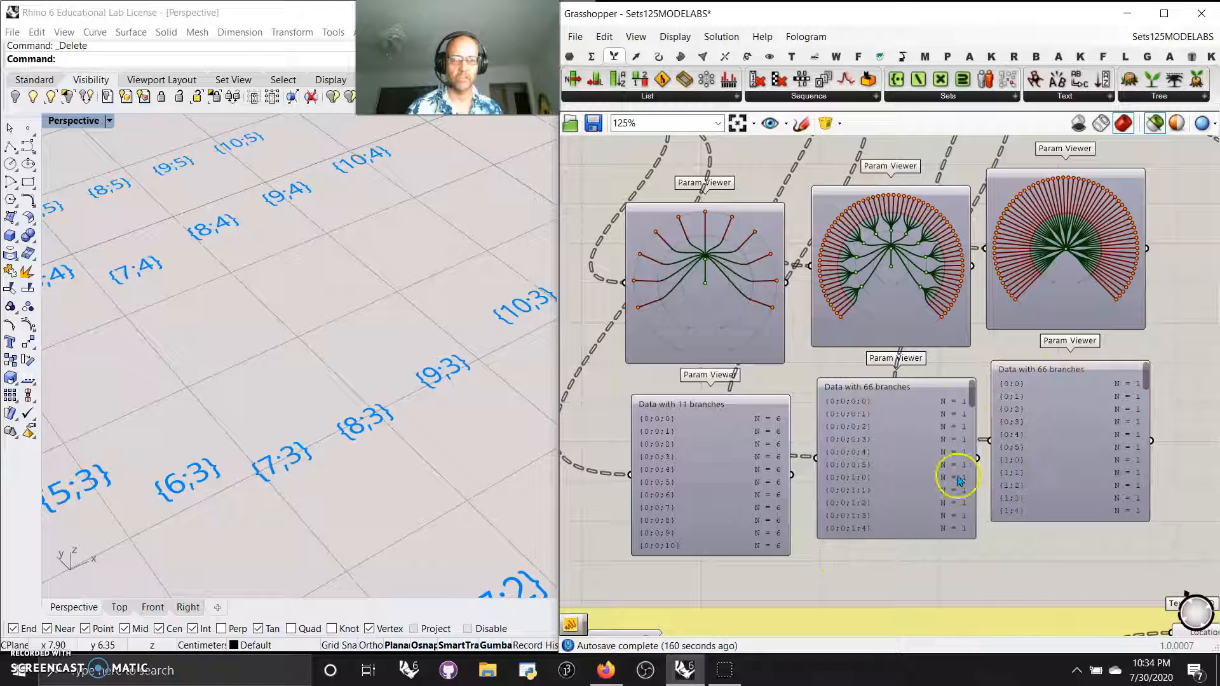
pyautogui.moveTo(848, 360); pyautogui.dragTo(867, 489, button='right')
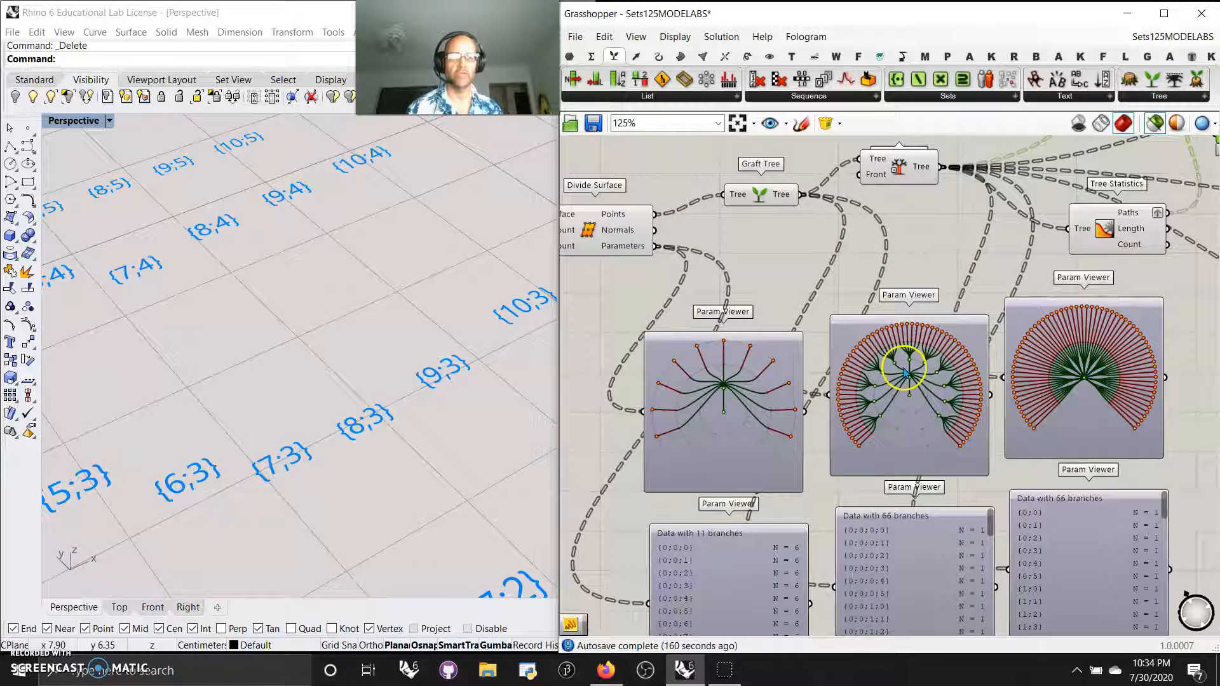
pyautogui.moveTo(930, 222); pyautogui.dragTo(1006, 275, button='right')
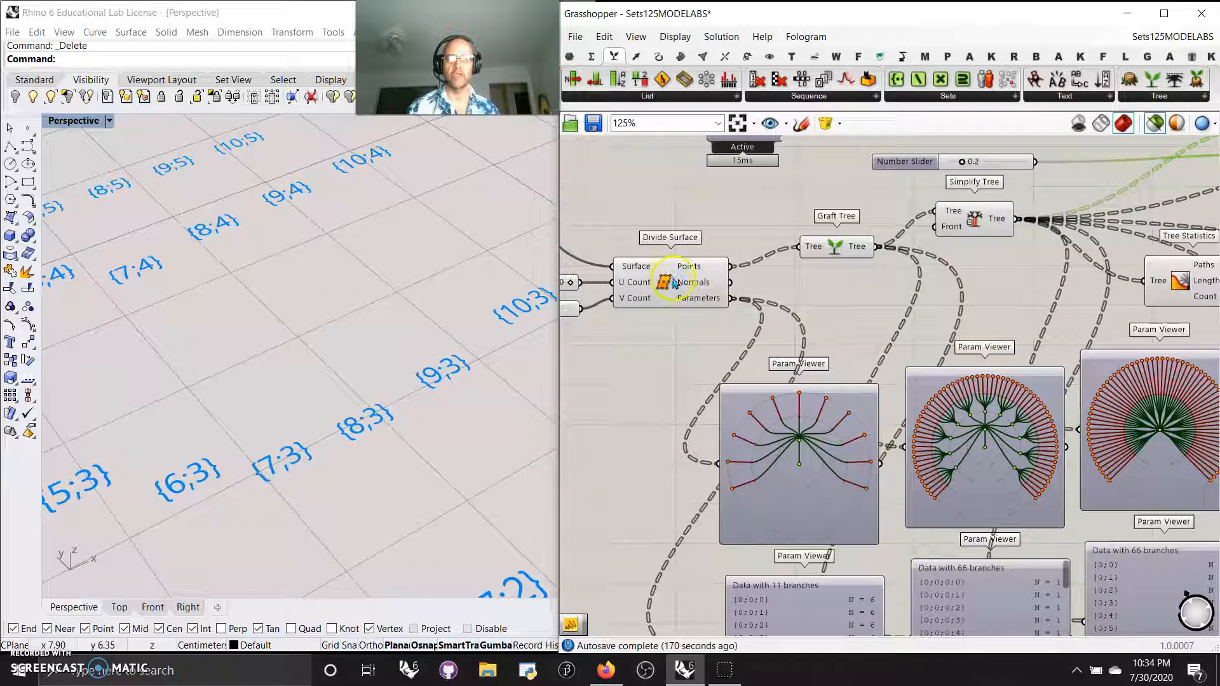
pyautogui.moveTo(1027, 299); pyautogui.dragTo(725, 230, button='right')
pyautogui.moveTo(976, 302); pyautogui.dragTo(923, 471, button='right')
pyautogui.moveTo(908, 396); pyautogui.dragTo(829, 452, button='right')
pyautogui.scroll(-3, 404, 373)
pyautogui.scroll(-3, 405, 381)
pyautogui.scroll(6, 402, 428)
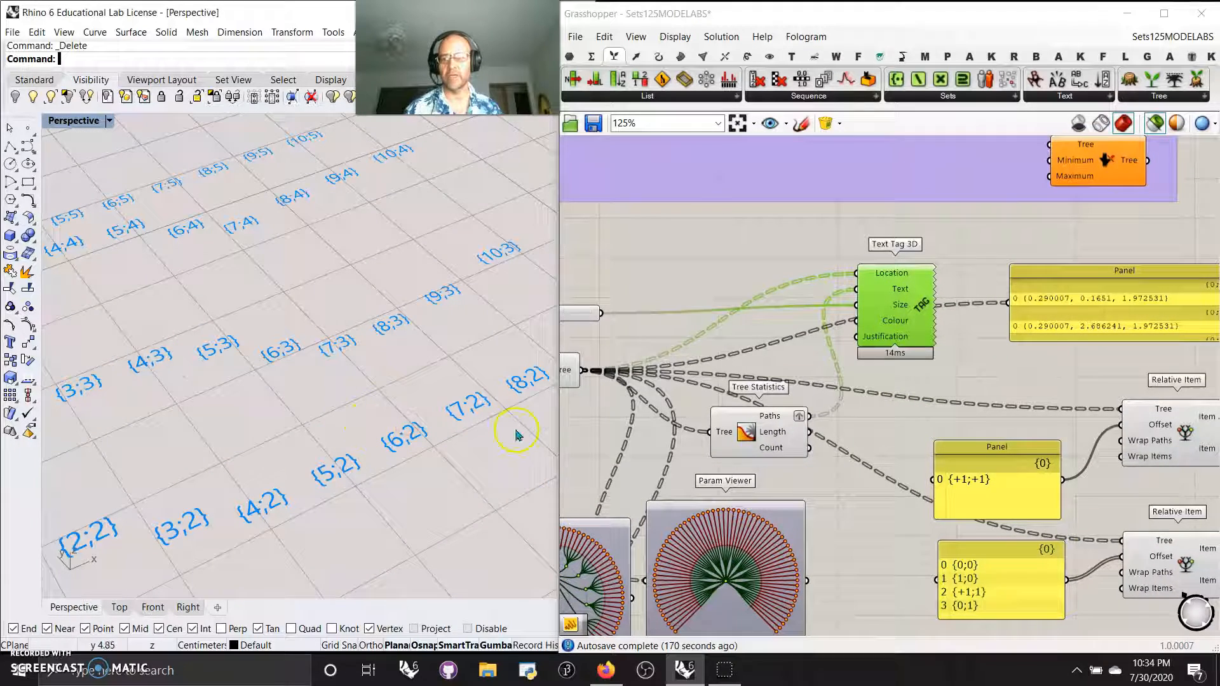
# Preview the Relative Item component with the {+1;+1} offset and the diagonal lines drawn from it, viewing them from above
pyautogui.moveTo(1029, 382); pyautogui.dragTo(803, 331, button='right')
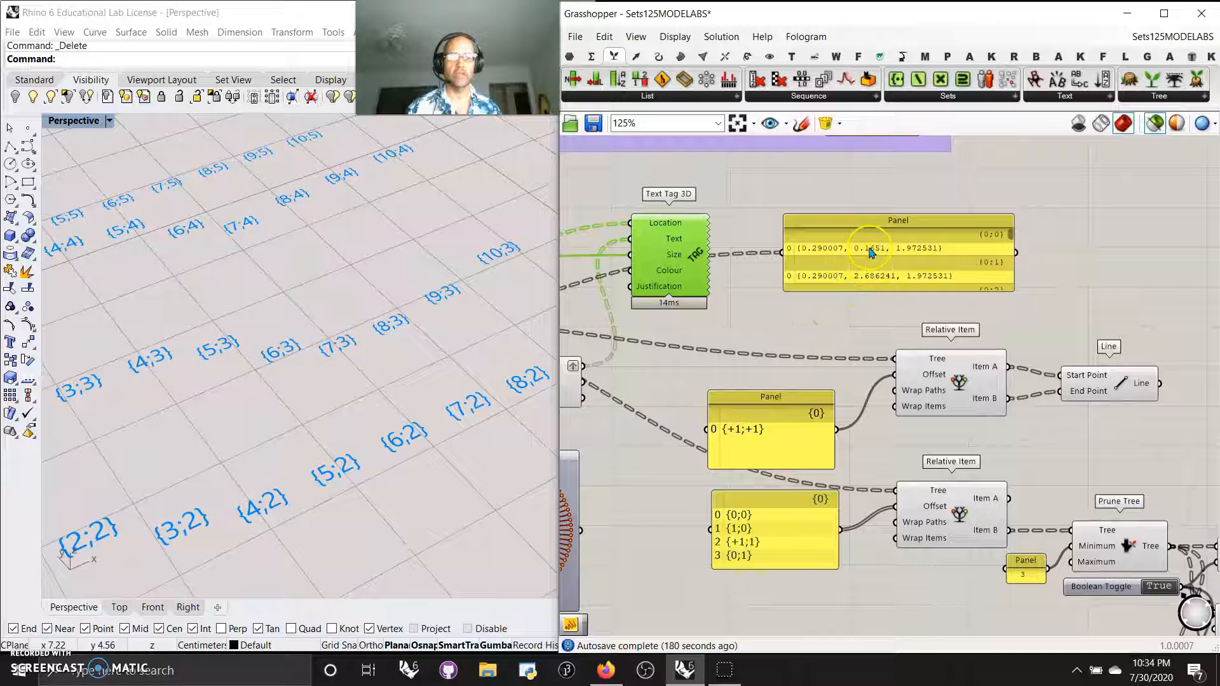
pyautogui.moveTo(845, 371); pyautogui.dragTo(826, 256, button='right')
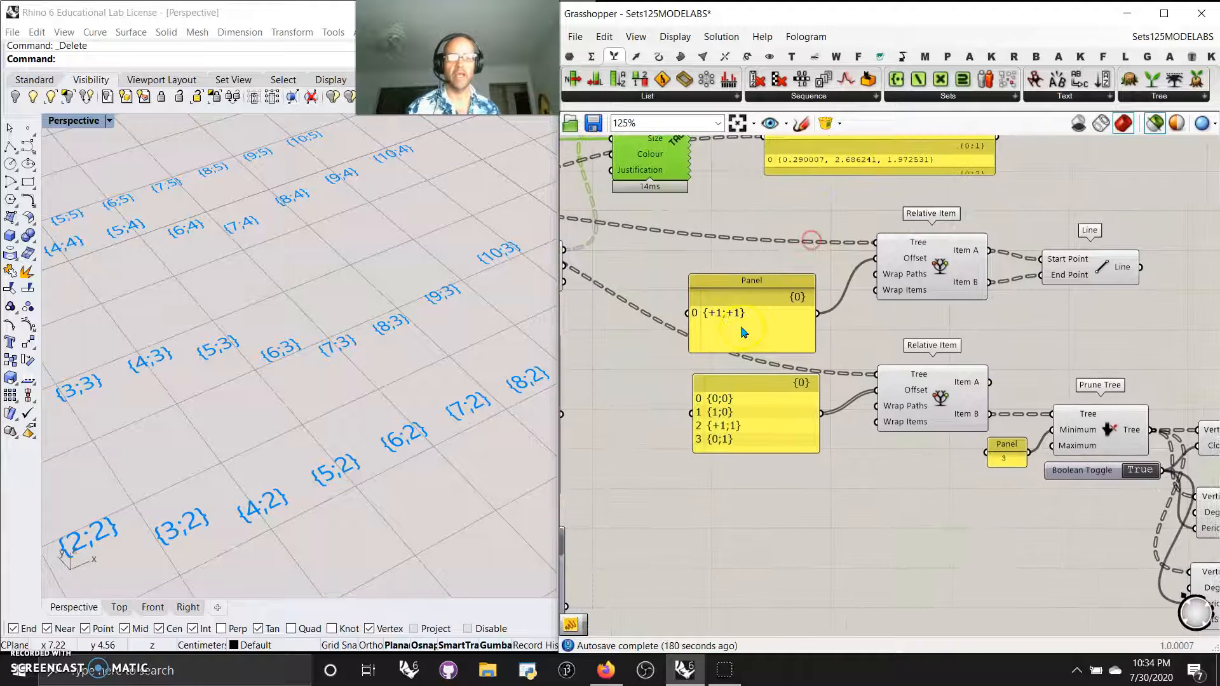
pyautogui.click(933, 275)
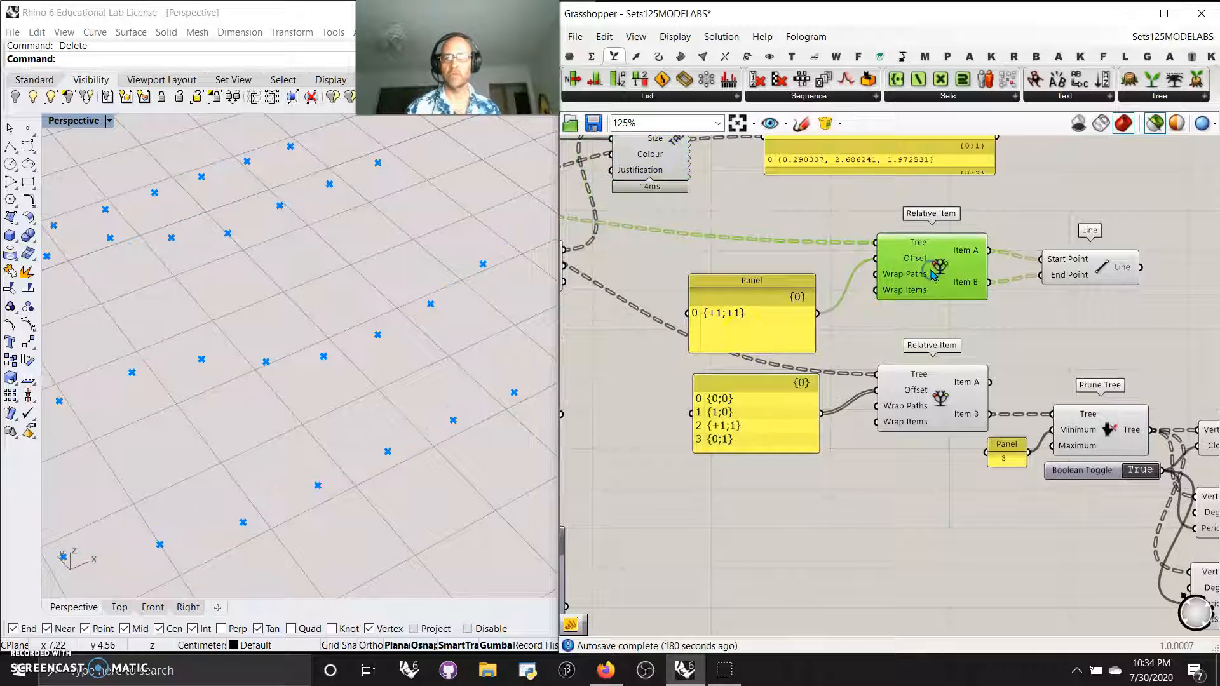
pyautogui.click(1090, 272)
pyautogui.moveTo(322, 384); pyautogui.dragTo(421, 473, button='right')
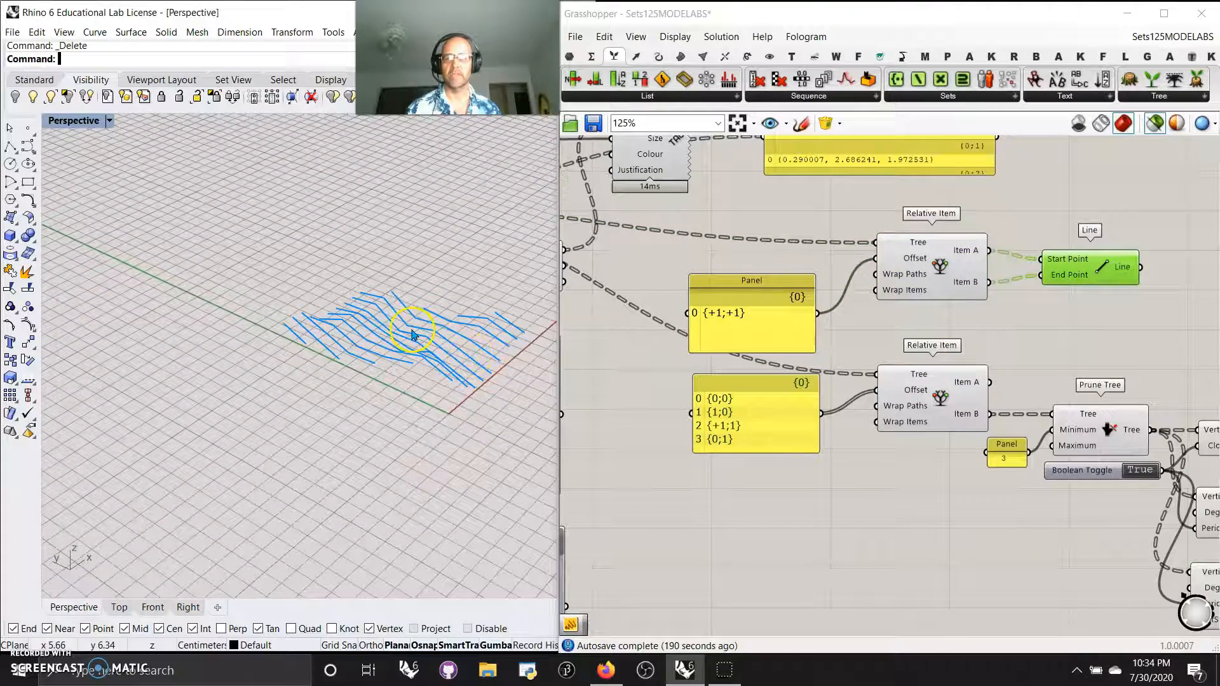
pyautogui.moveTo(483, 438); pyautogui.dragTo(373, 476, button='right')
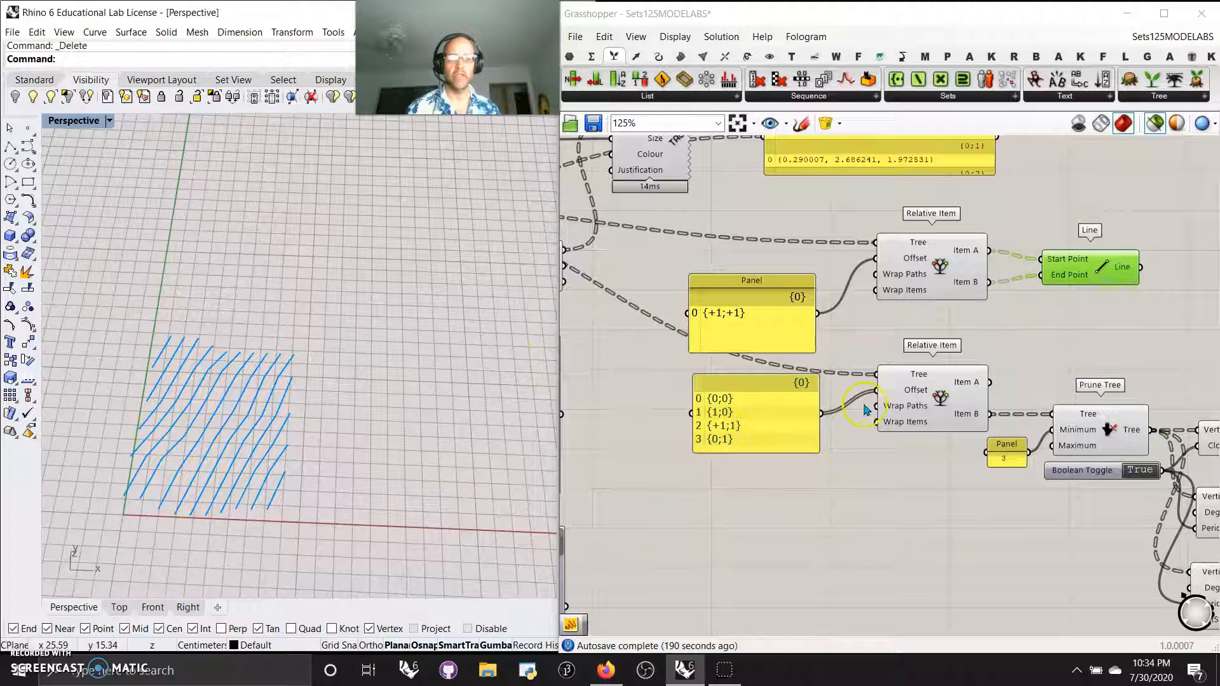
# Preview the Relative Item with the four-offset panel, the Prune Tree points and the closed PolyLine cells one after another
pyautogui.click(905, 410)
pyautogui.moveTo(996, 541); pyautogui.dragTo(862, 451, button='right')
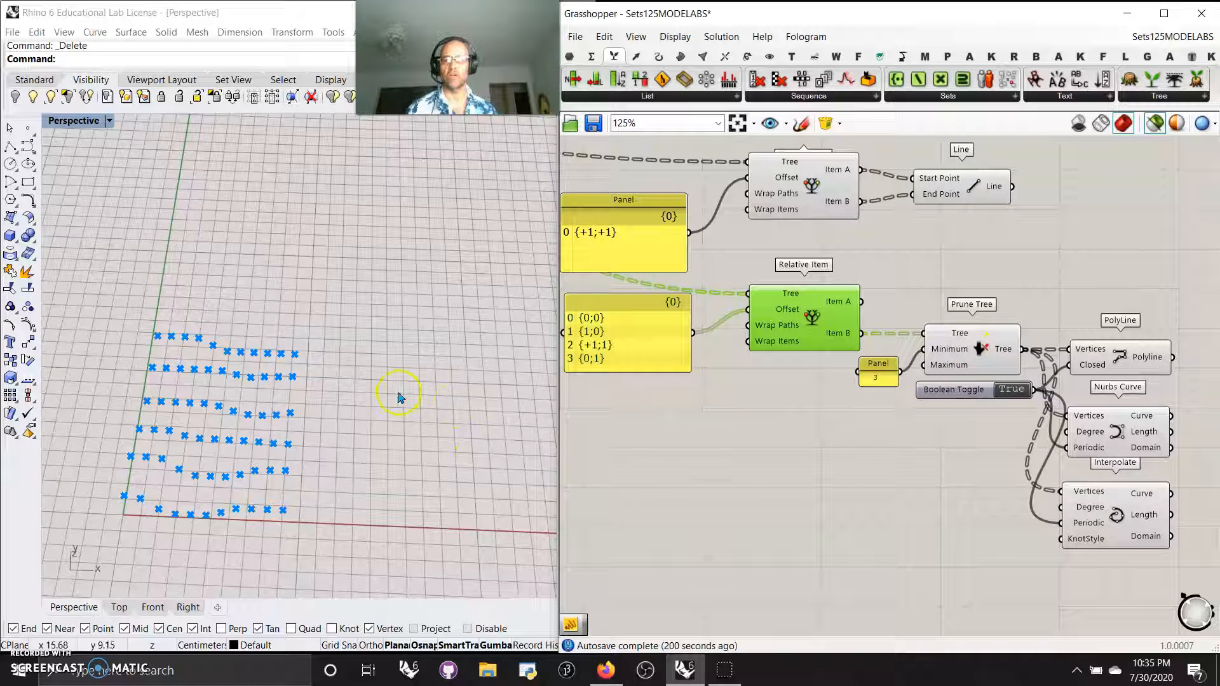
pyautogui.click(955, 361)
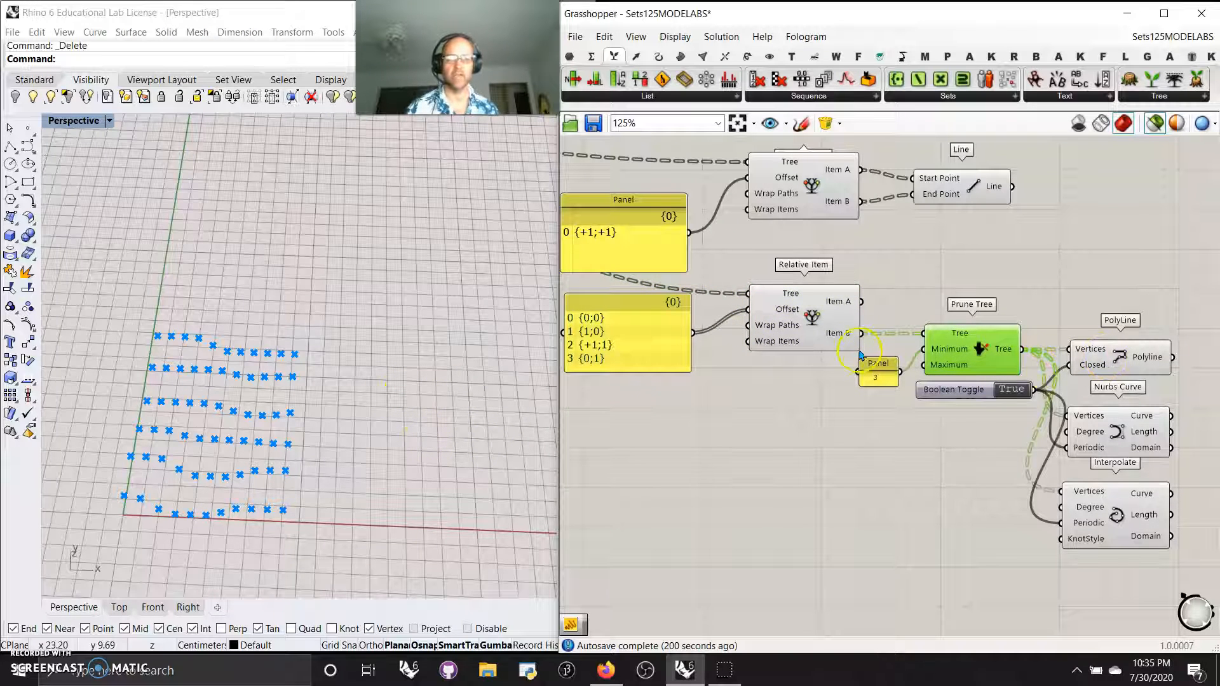
pyautogui.click(843, 334)
pyautogui.click(1105, 368)
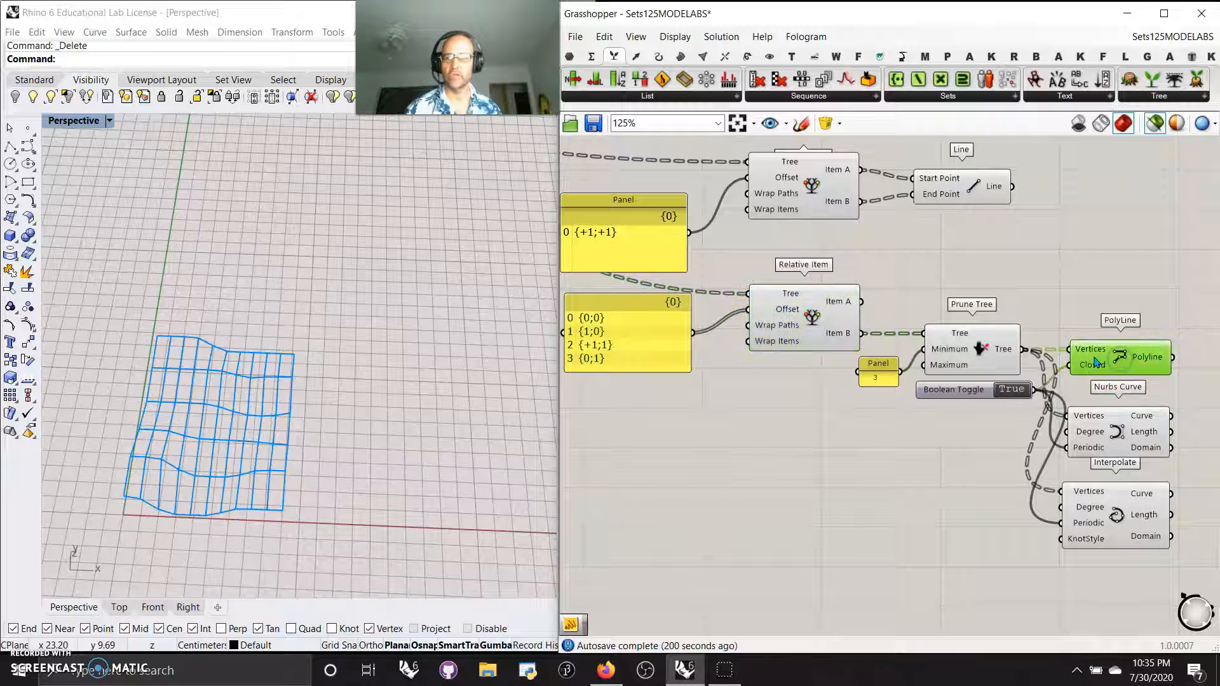
pyautogui.moveTo(604, 437); pyautogui.dragTo(639, 438, button='right')
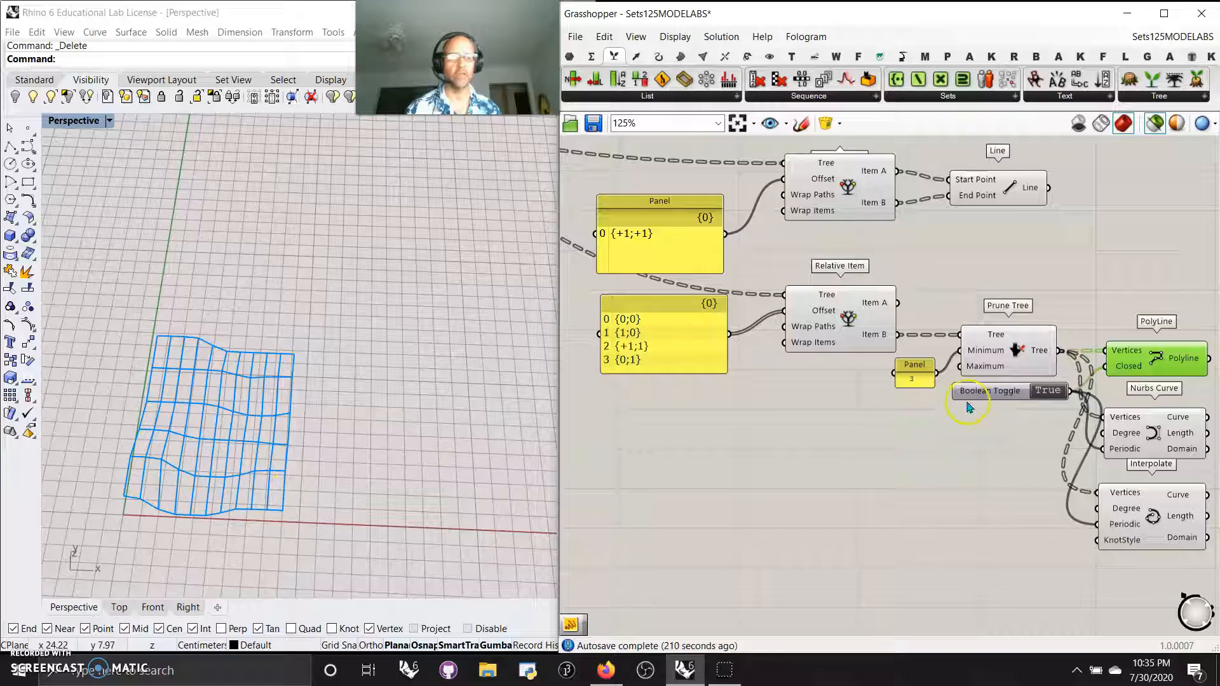
# Preview the Nurbs Curve and Interpolate results, and shift the Interpolate component slightly away from Nurbs Curve
pyautogui.moveTo(974, 546); pyautogui.dragTo(852, 448, button='right')
pyautogui.click(1026, 336)
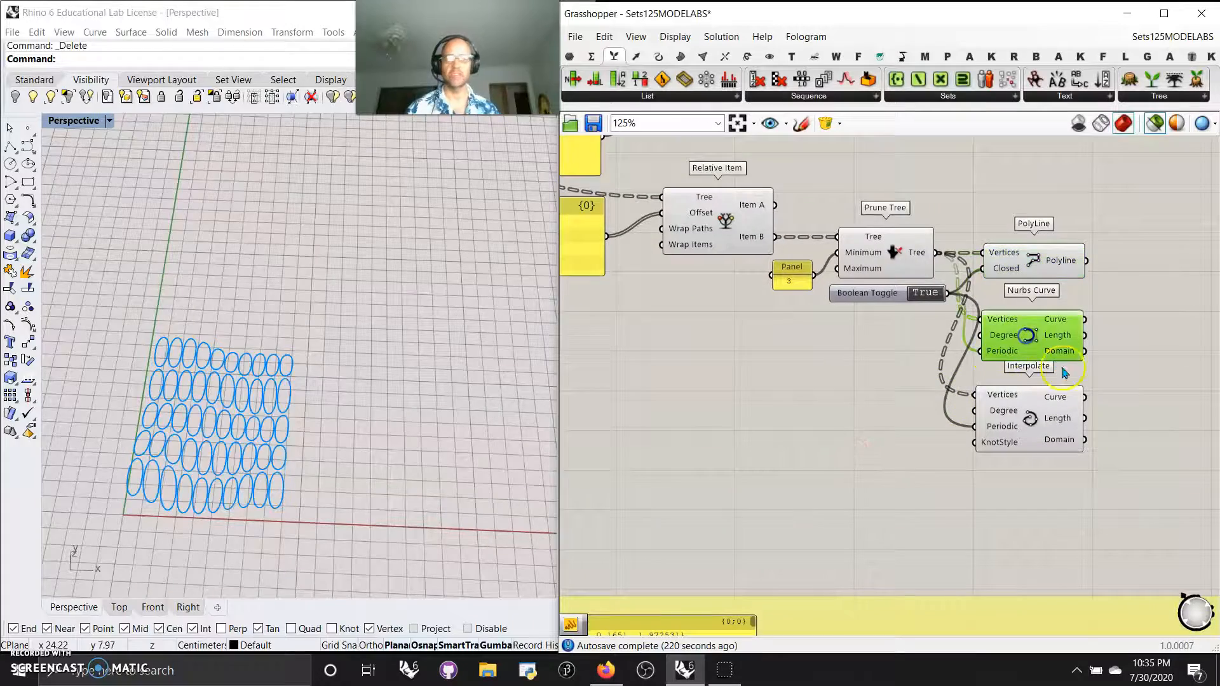
pyautogui.moveTo(294, 445); pyautogui.dragTo(342, 395, button='right')
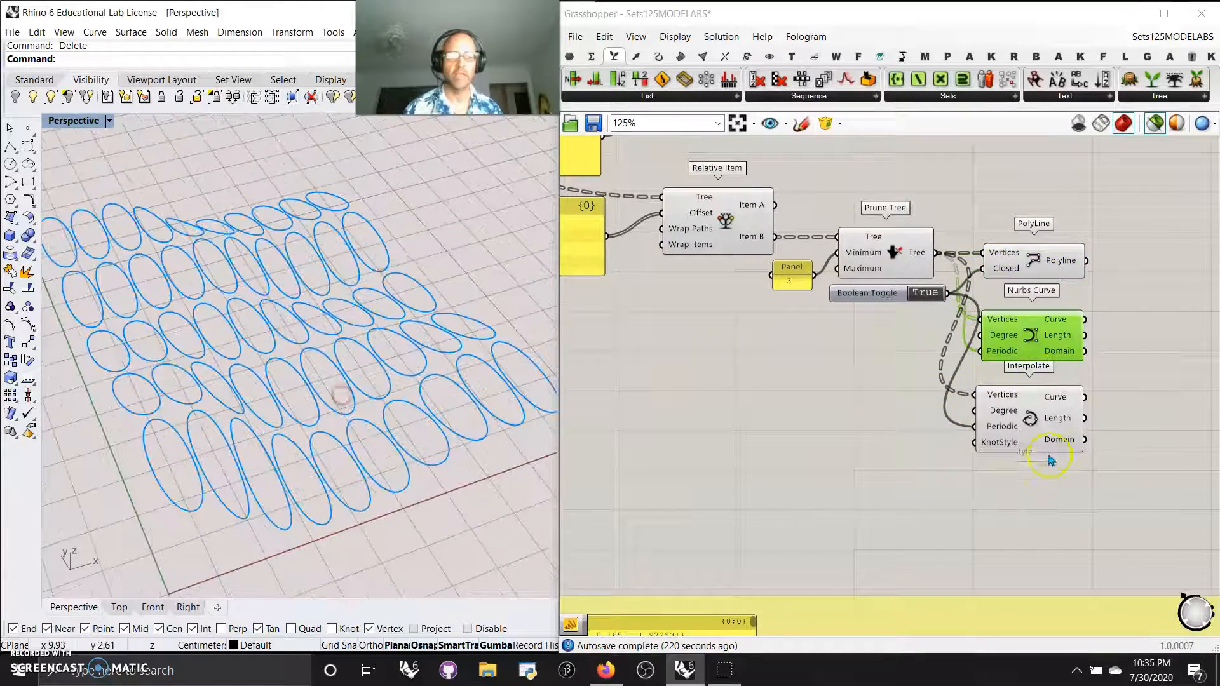
pyautogui.click(1032, 425)
pyautogui.scroll(-6, 406, 470)
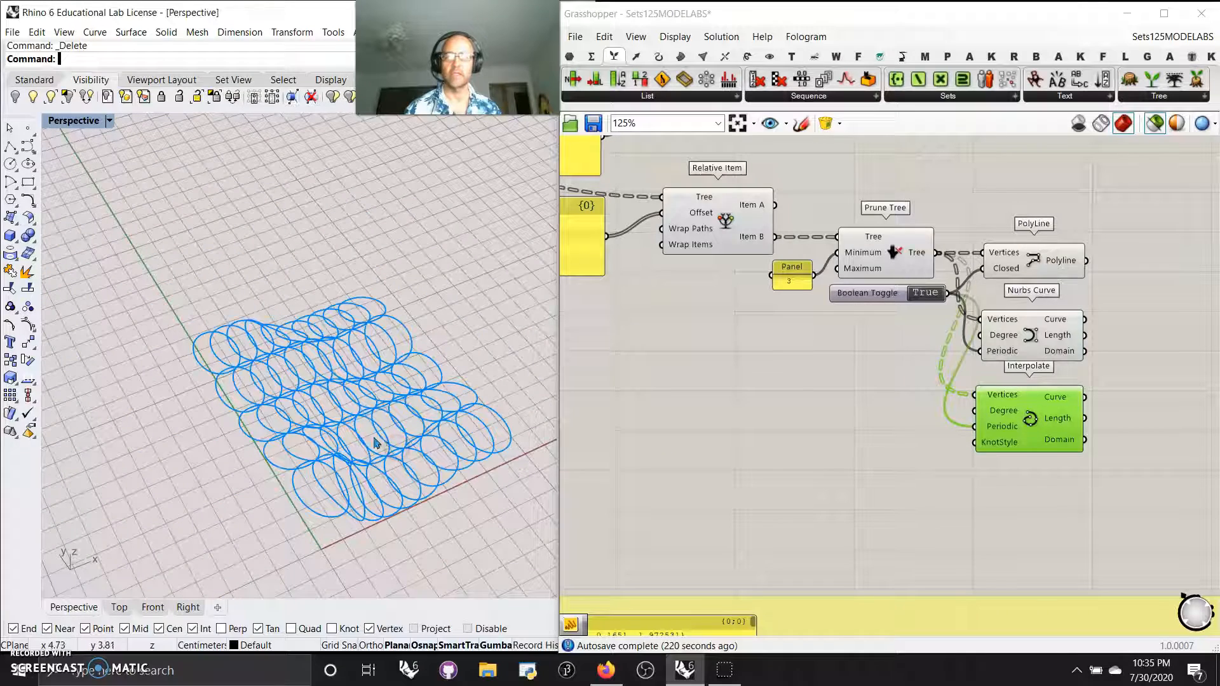
pyautogui.moveTo(1021, 431); pyautogui.dragTo(1027, 440)
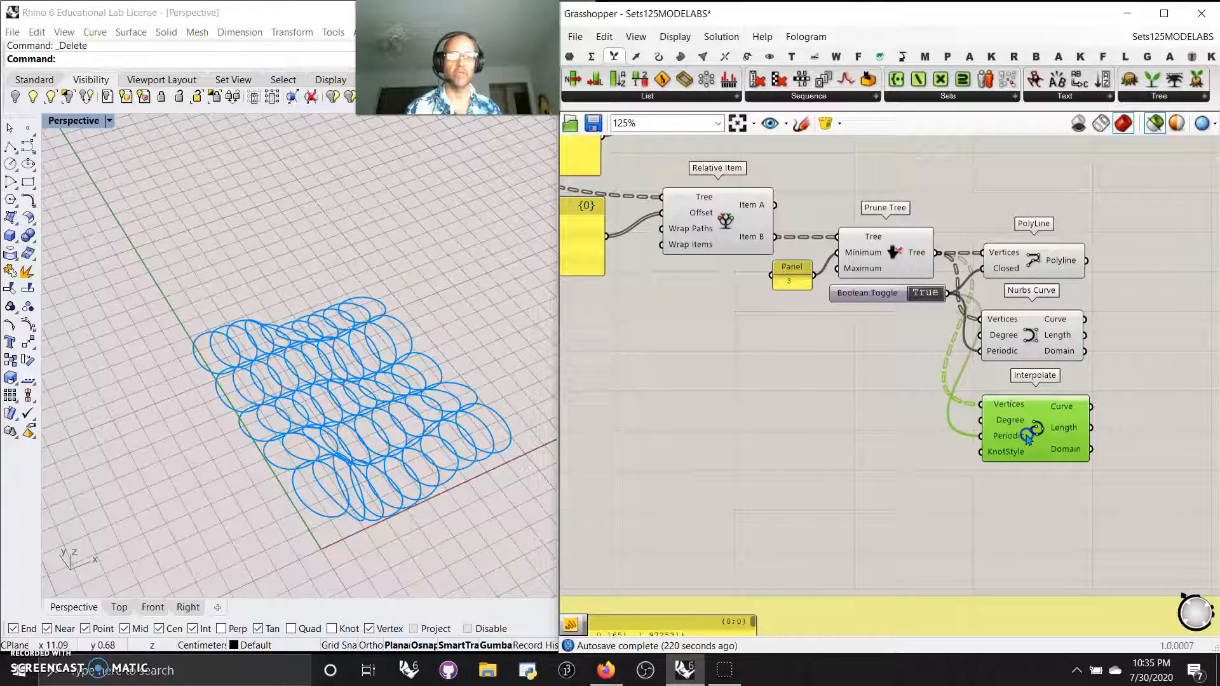
# Compare the periodic Nurbs Curve result with the closed PolyLine cells, checking the Boolean Toggle that feeds them
pyautogui.click(1030, 348)
pyautogui.scroll(4, 376, 495)
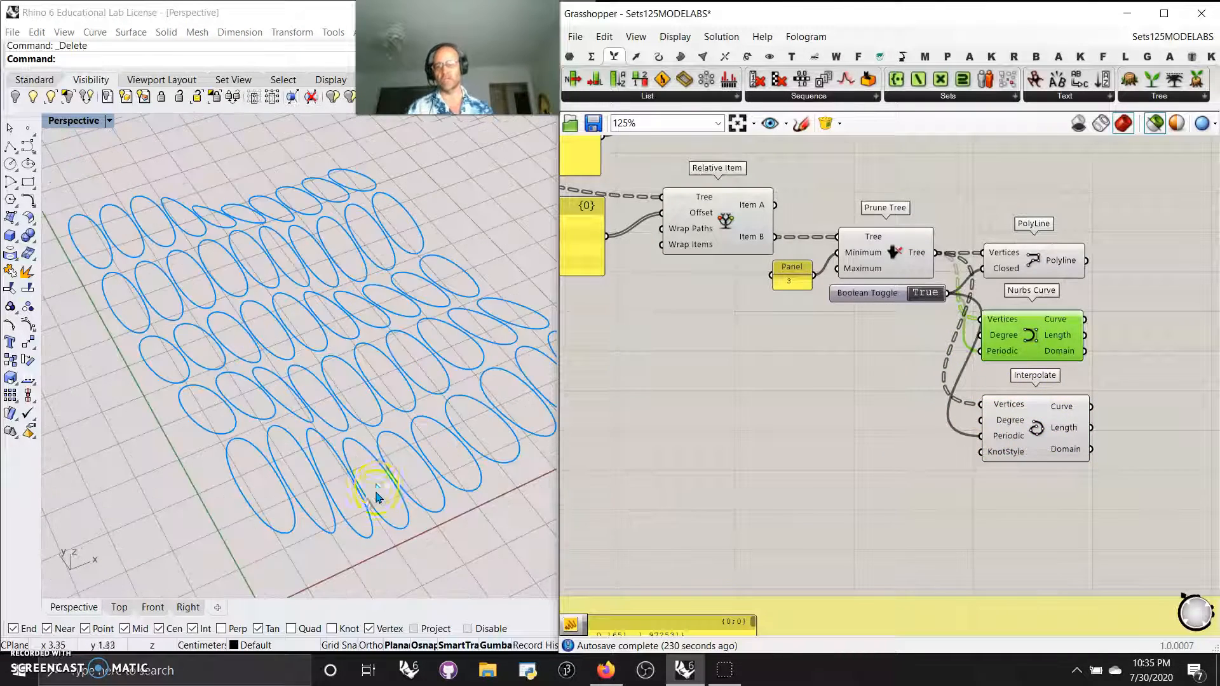
pyautogui.click(1034, 270)
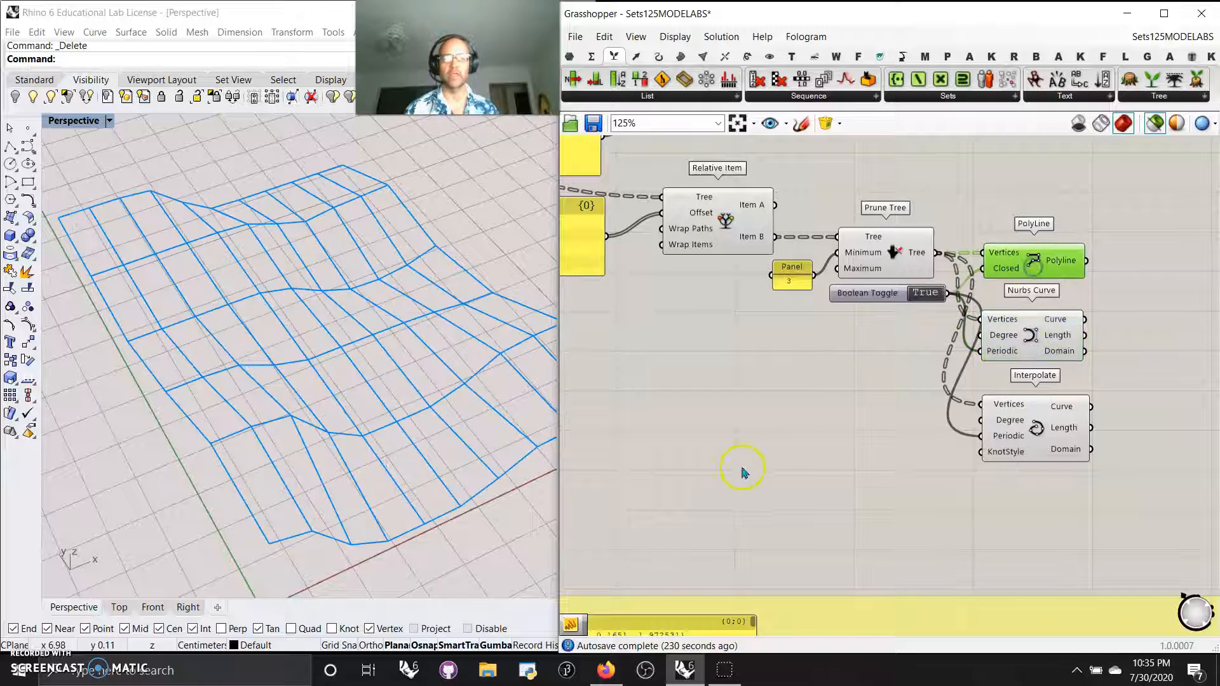
pyautogui.moveTo(742, 469); pyautogui.dragTo(834, 430, button='right')
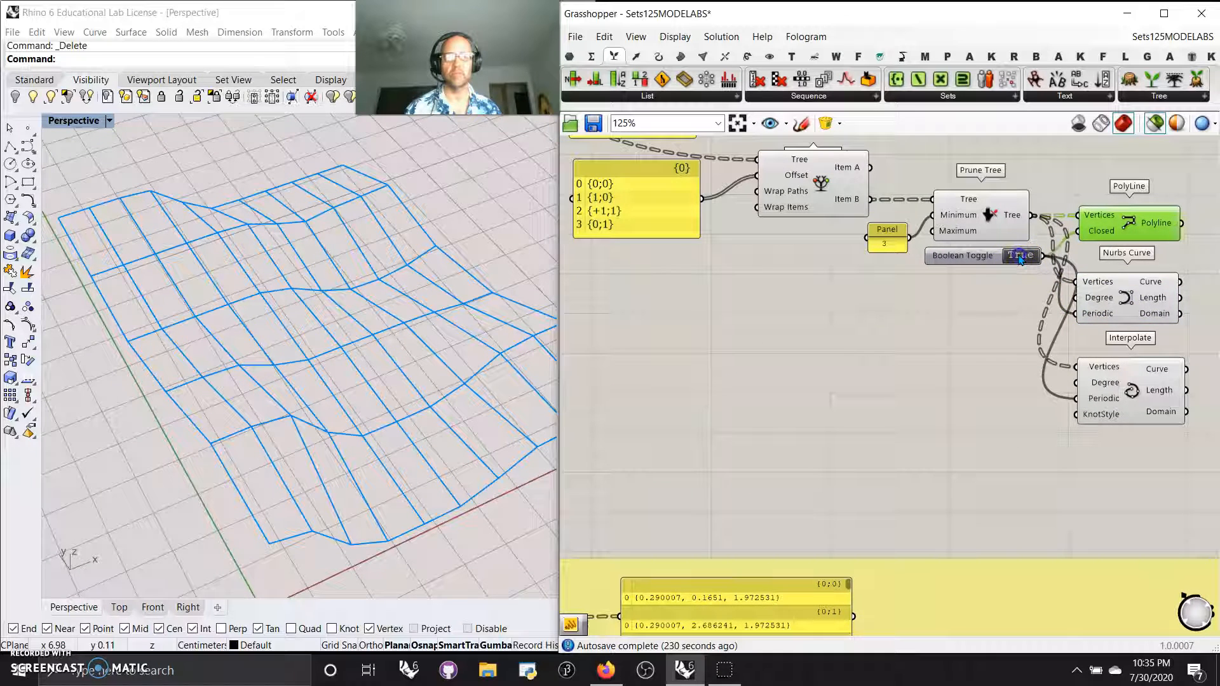
pyautogui.moveTo(805, 474); pyautogui.dragTo(844, 436, button='right')
# Group the whole ungrouped definition between the purple group and the yellow group
pyautogui.scroll(-6, 822, 428)
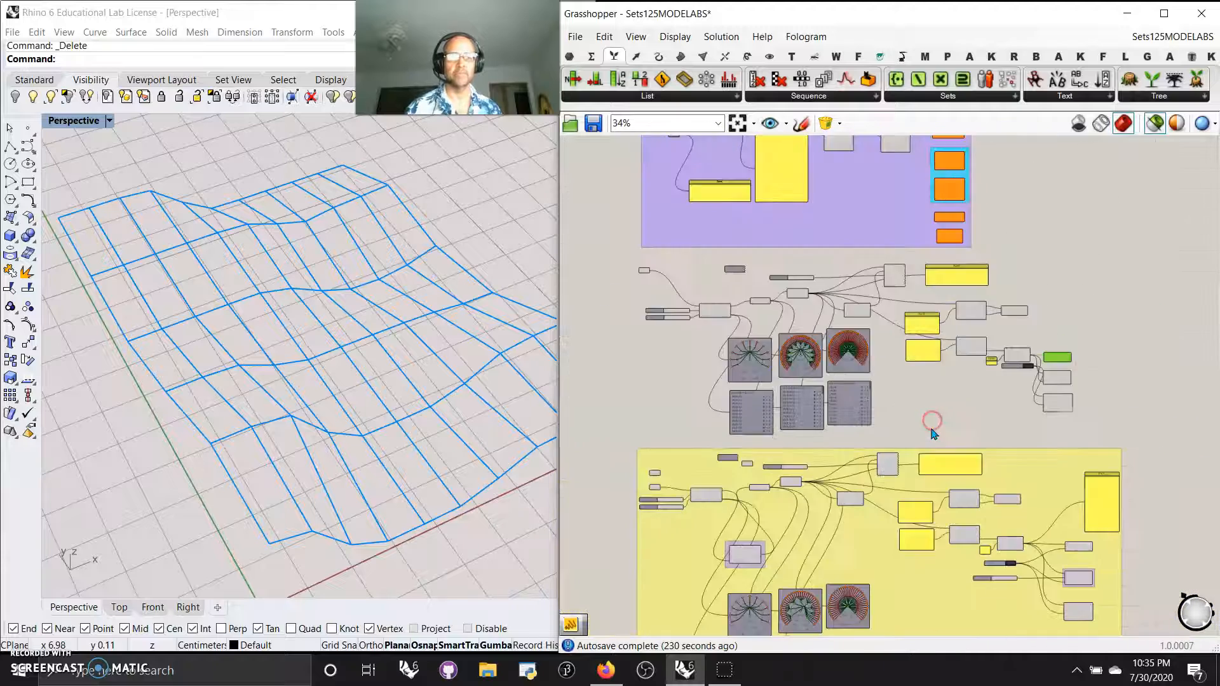
pyautogui.scroll(-2, 934, 434)
pyautogui.moveTo(1034, 431); pyautogui.dragTo(732, 321)
pyautogui.rightClick(661, 333)
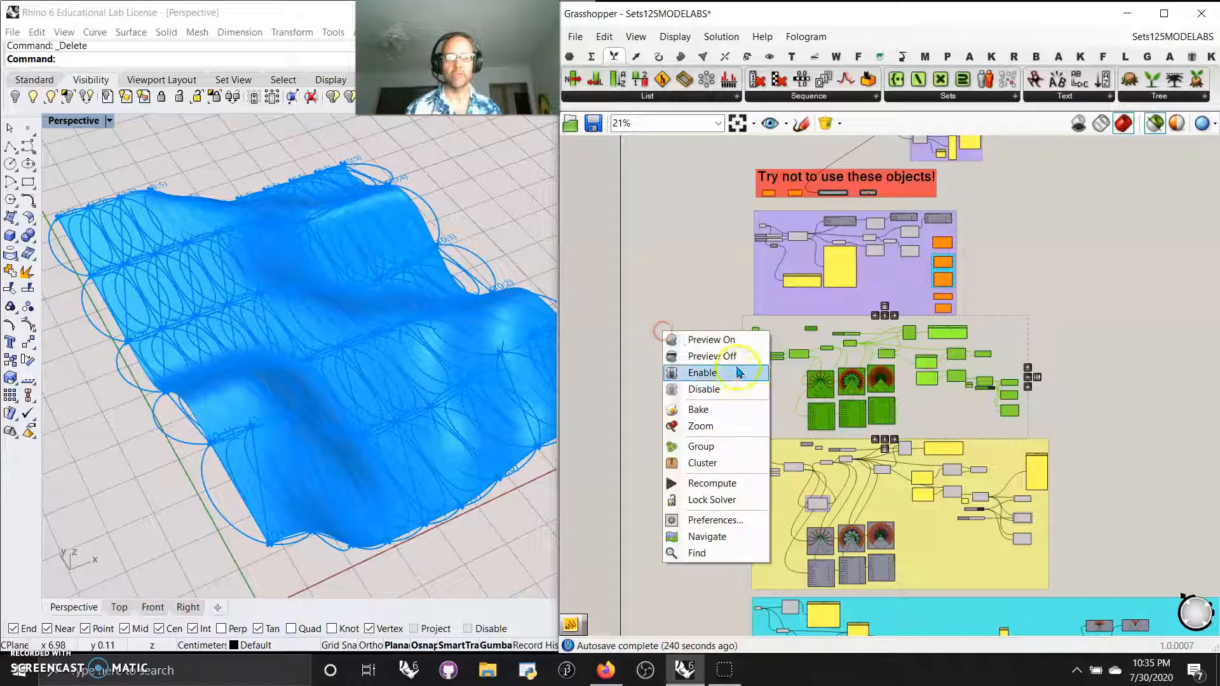
pyautogui.click(701, 447)
# Ungroup the yellow group directly below the newly grouped definition
pyautogui.scroll(5, 730, 527)
pyautogui.scroll(-1, 649, 426)
pyautogui.scroll(-1, 615, 468)
pyautogui.rightClick(717, 439)
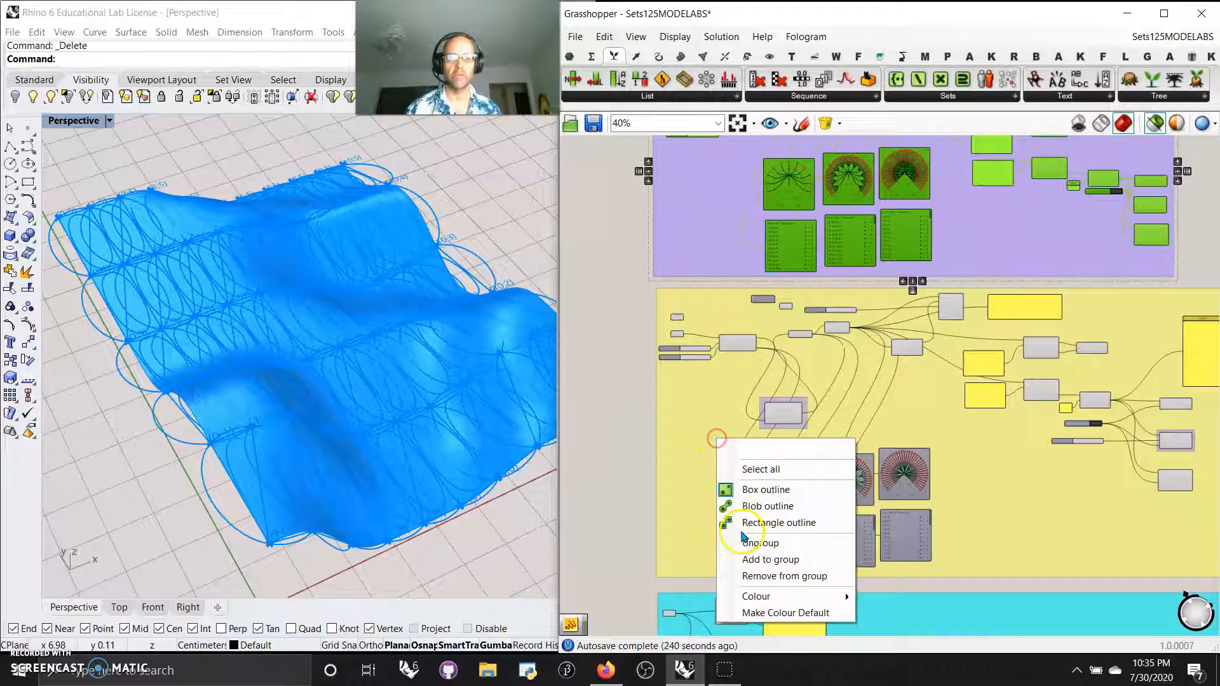
pyautogui.click(750, 542)
# Preview the Divide Surface and Simplify Tree points of the ungrouped Clean Tree definition
pyautogui.scroll(5, 694, 430)
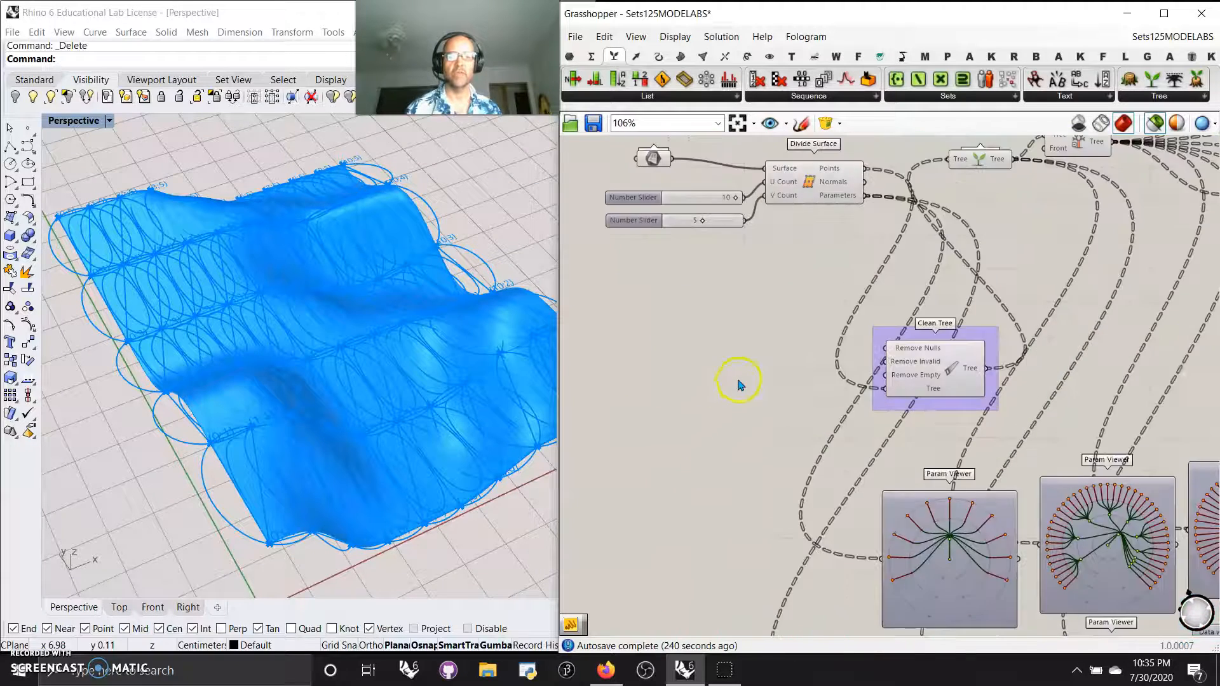
pyautogui.moveTo(739, 384); pyautogui.dragTo(648, 545, button='right')
pyautogui.click(728, 356)
pyautogui.moveTo(695, 458); pyautogui.dragTo(667, 390, button='right')
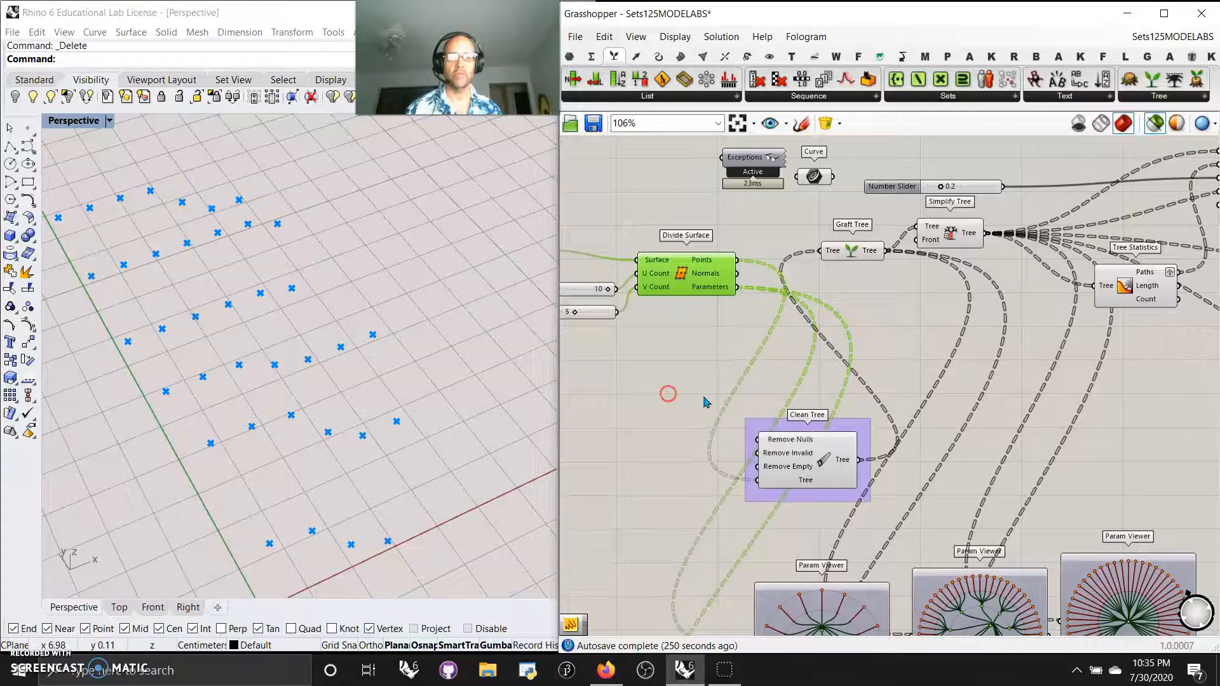
pyautogui.scroll(-1, 704, 398)
pyautogui.moveTo(673, 466); pyautogui.dragTo(748, 449, button='right')
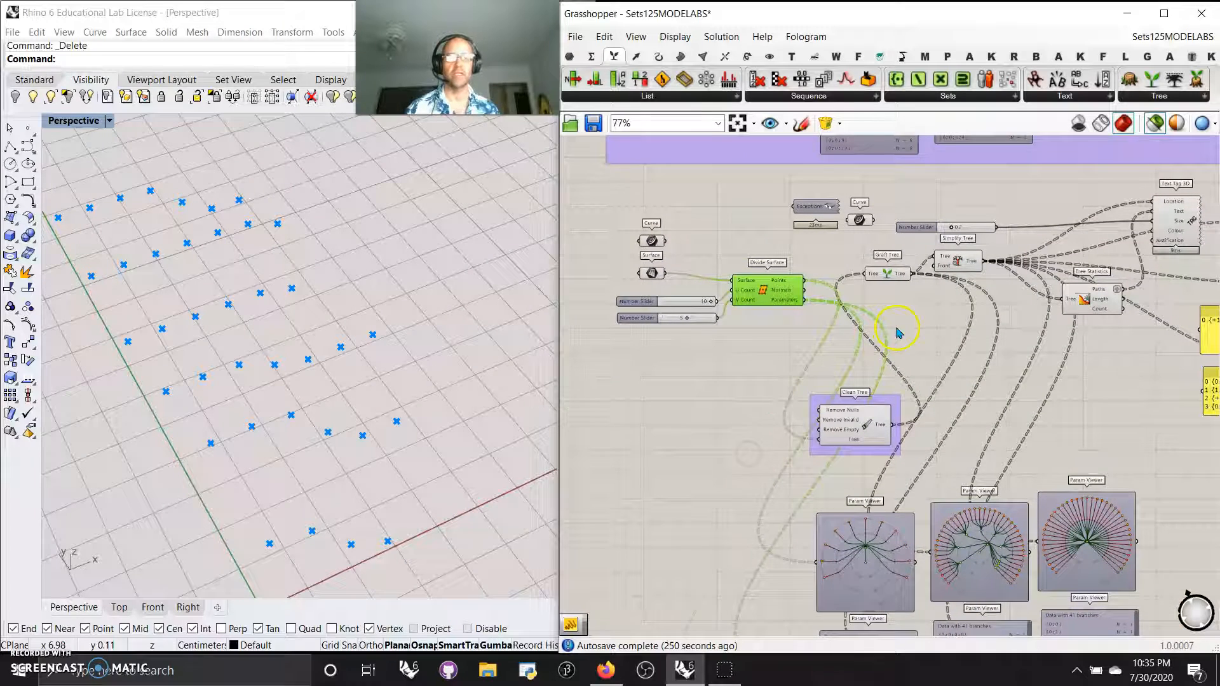
pyautogui.moveTo(898, 333); pyautogui.dragTo(839, 366, button='right')
pyautogui.click(901, 292)
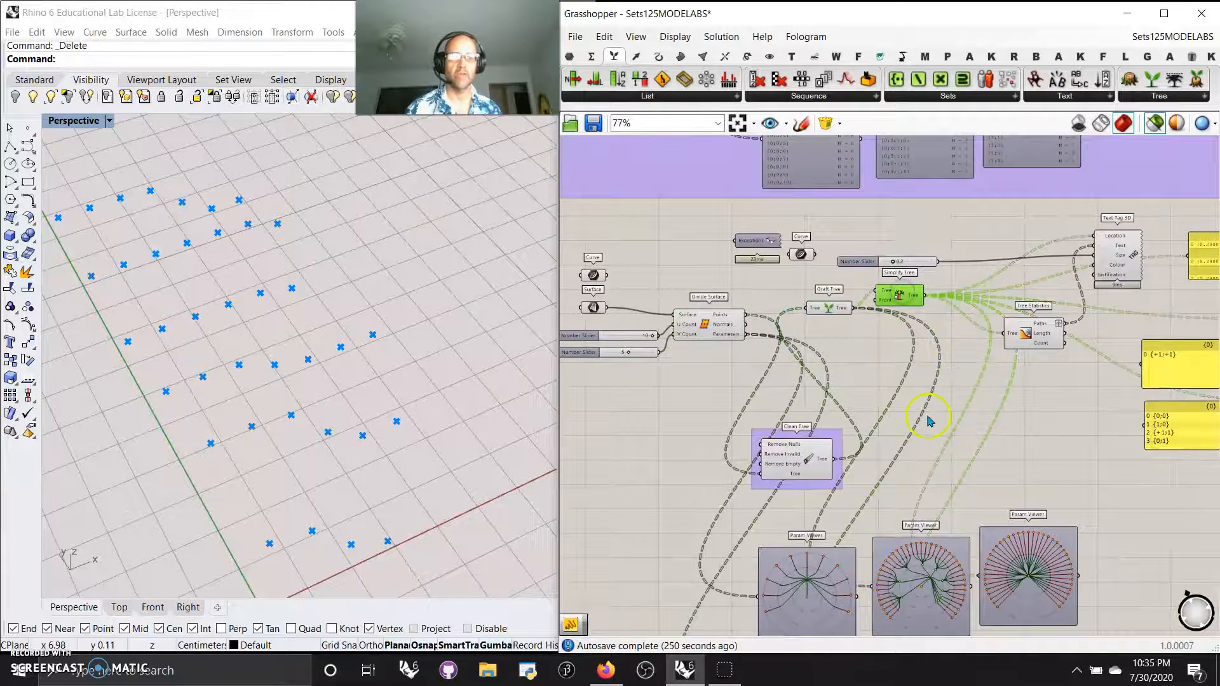
# Inspect the Tree Statistics component and preview the Text Tag 3D path labels of the cleaned tree
pyautogui.scroll(2, 927, 421)
pyautogui.moveTo(969, 389); pyautogui.dragTo(806, 452, button='right')
pyautogui.click(902, 341)
pyautogui.moveTo(985, 408); pyautogui.dragTo(879, 472, button='right')
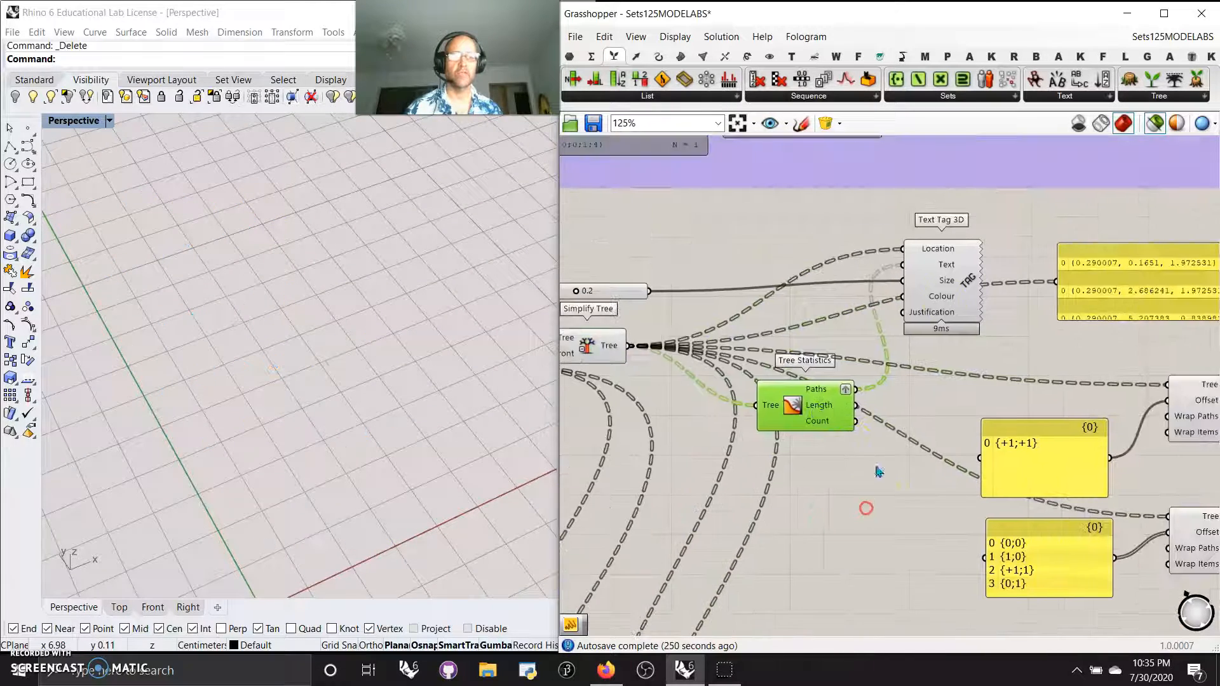
pyautogui.click(944, 314)
pyautogui.moveTo(1039, 390); pyautogui.dragTo(781, 305, button='right')
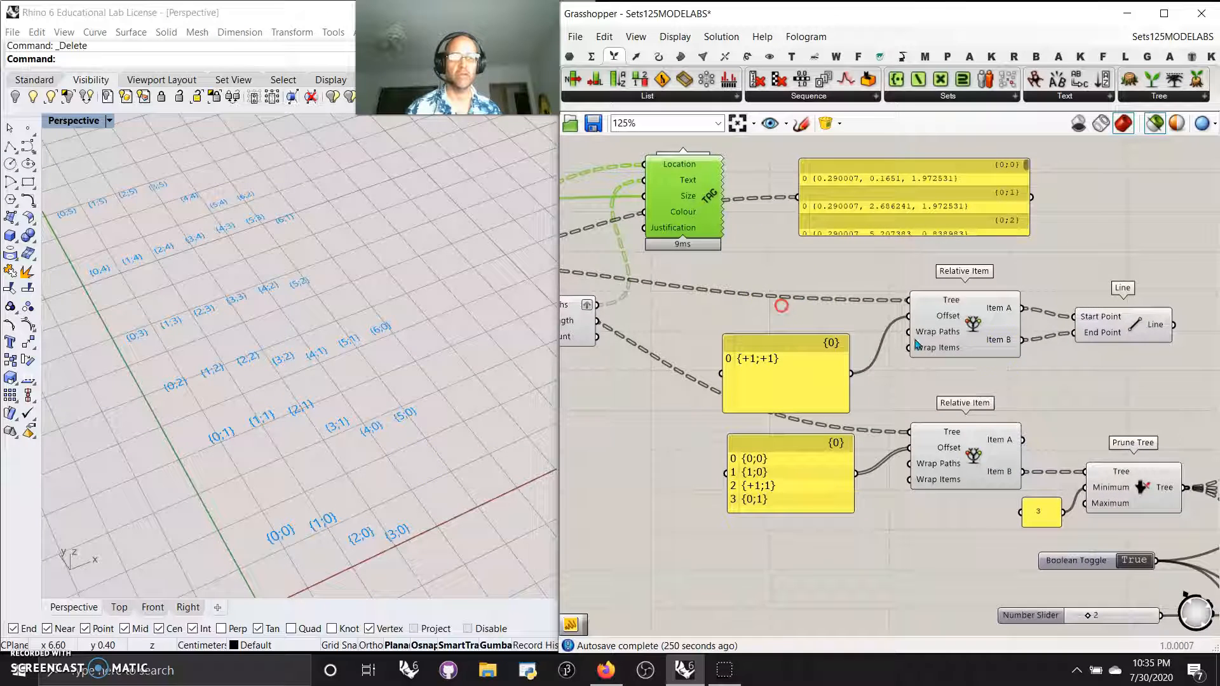
# Preview both Relative Item components and the Line output of the Clean Tree definition, then examine its Prune Tree and curve components
pyautogui.click(968, 338)
pyautogui.click(974, 451)
pyautogui.moveTo(1110, 422); pyautogui.dragTo(947, 390, button='right')
pyautogui.click(973, 292)
pyautogui.moveTo(1051, 381); pyautogui.dragTo(813, 239, button='right')
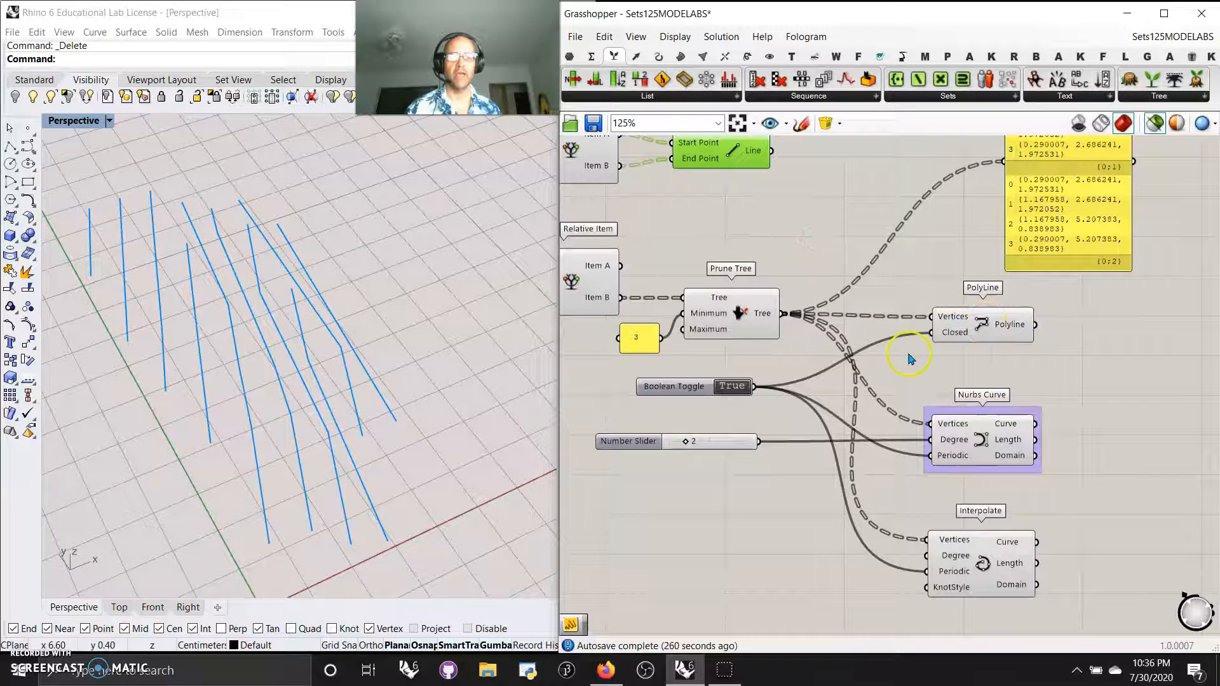
pyautogui.moveTo(425, 430); pyautogui.dragTo(455, 432, button='right')
pyautogui.moveTo(643, 407); pyautogui.dragTo(918, 458, button='right')
pyautogui.moveTo(856, 425); pyautogui.dragTo(572, 373, button='right')
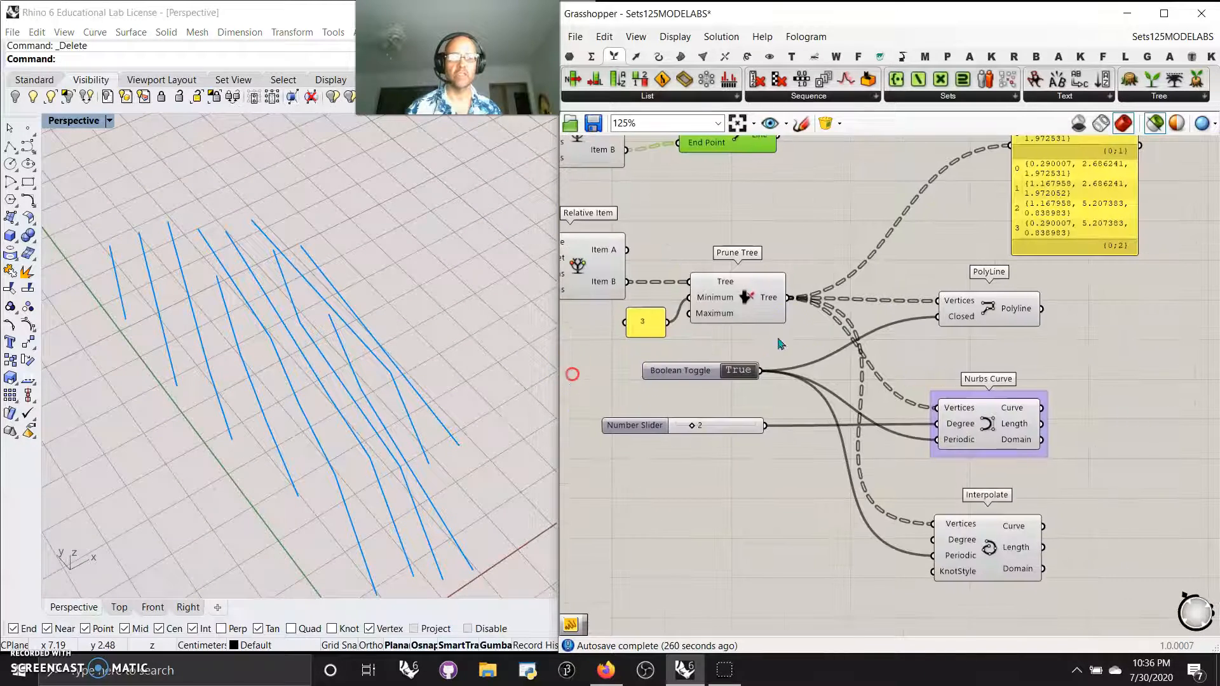
# Preview the PolyLine output and the input Curve of the Clean Tree definition
pyautogui.click(1017, 318)
pyautogui.moveTo(415, 468); pyautogui.dragTo(414, 464, button='right')
pyautogui.scroll(-2, 716, 504)
pyautogui.moveTo(716, 504); pyautogui.dragTo(986, 493, button='right')
pyautogui.moveTo(657, 354); pyautogui.dragTo(874, 406, button='right')
pyautogui.scroll(-4, 782, 394)
pyautogui.moveTo(689, 373); pyautogui.dragTo(858, 419, button='right')
pyautogui.scroll(6, 713, 356)
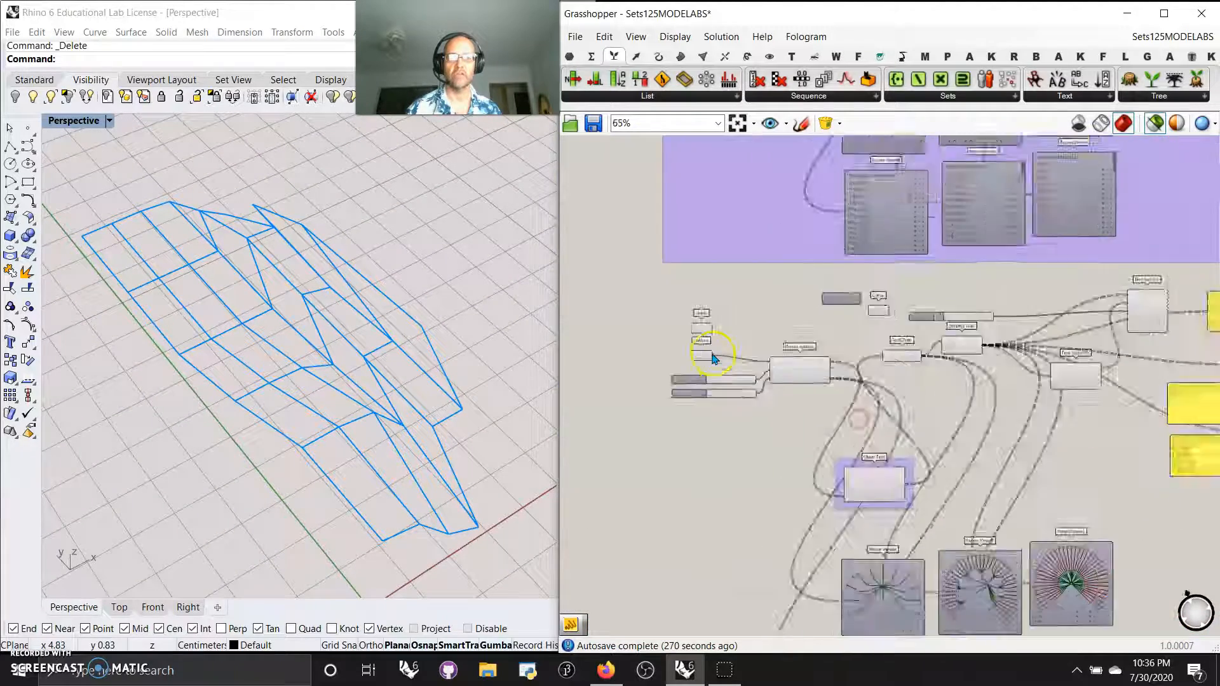
pyautogui.click(686, 309)
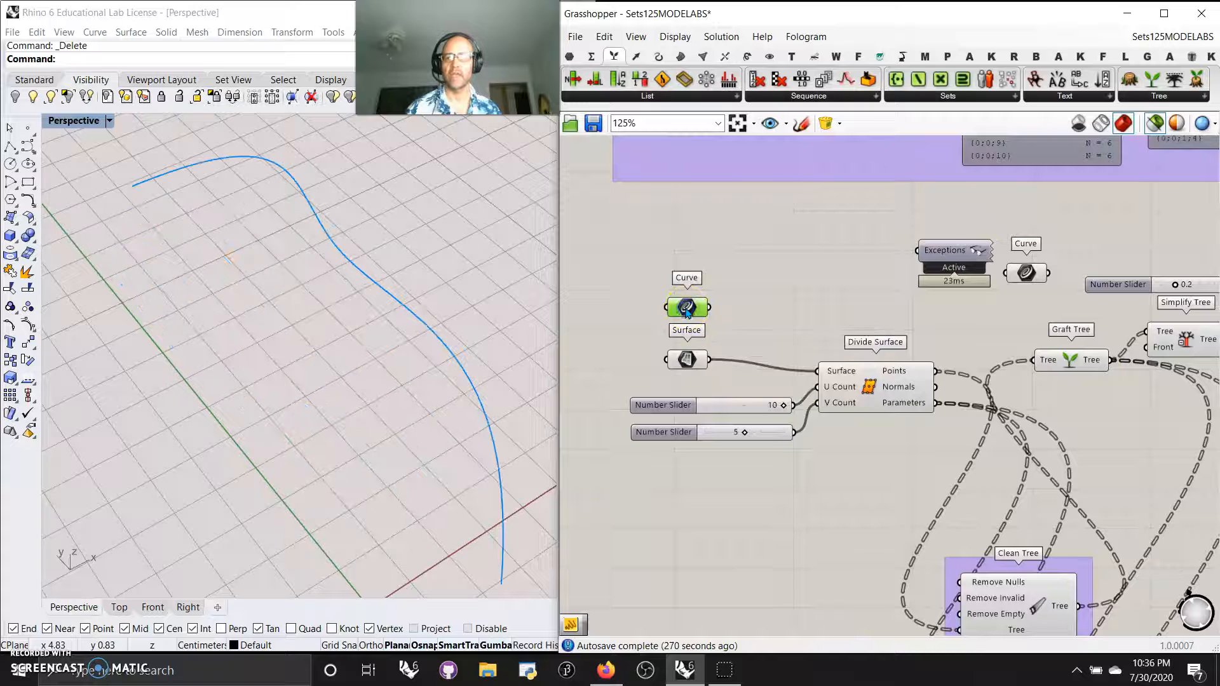
# Compare the surface referenced in the purple group above with the Surface input of the Clean Tree definition
pyautogui.moveTo(745, 275); pyautogui.dragTo(798, 411, button='right')
pyautogui.scroll(-5, 807, 374)
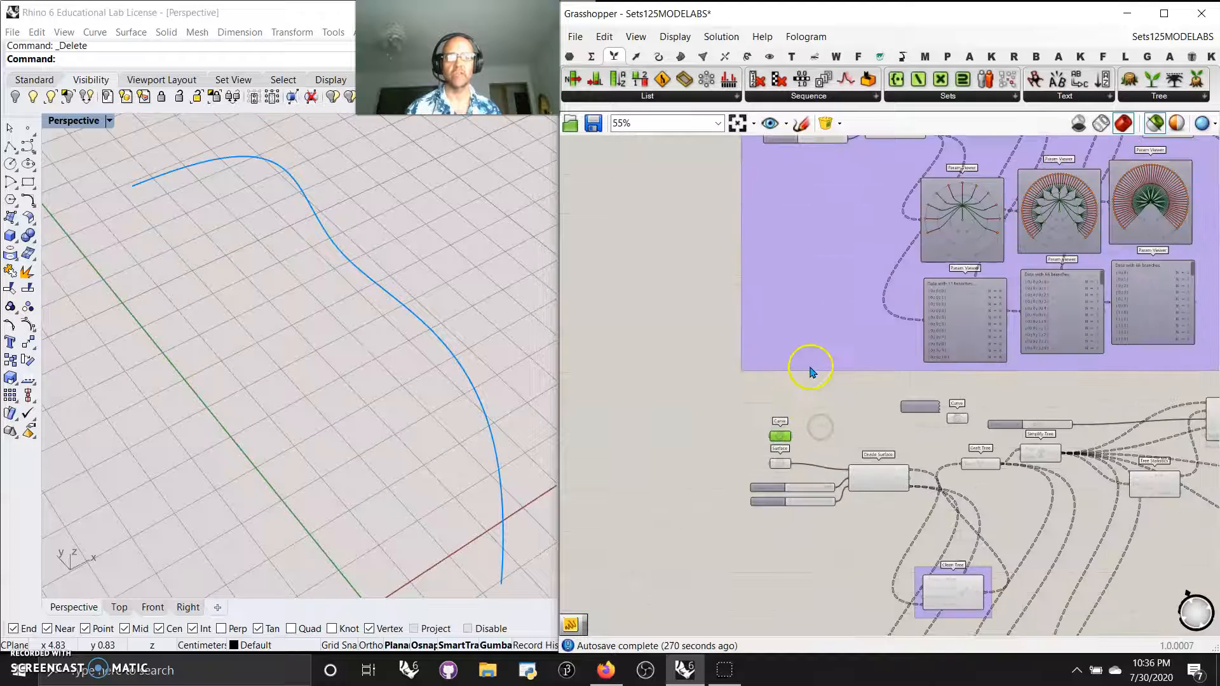
pyautogui.click(784, 209)
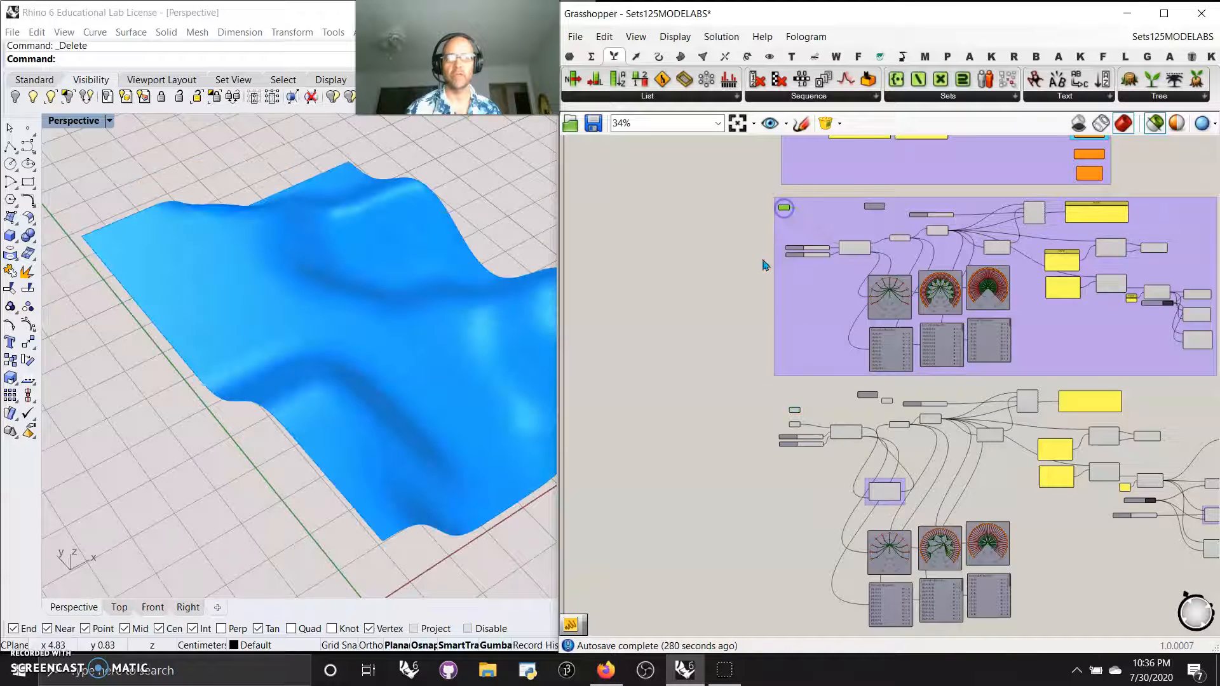
pyautogui.click(794, 426)
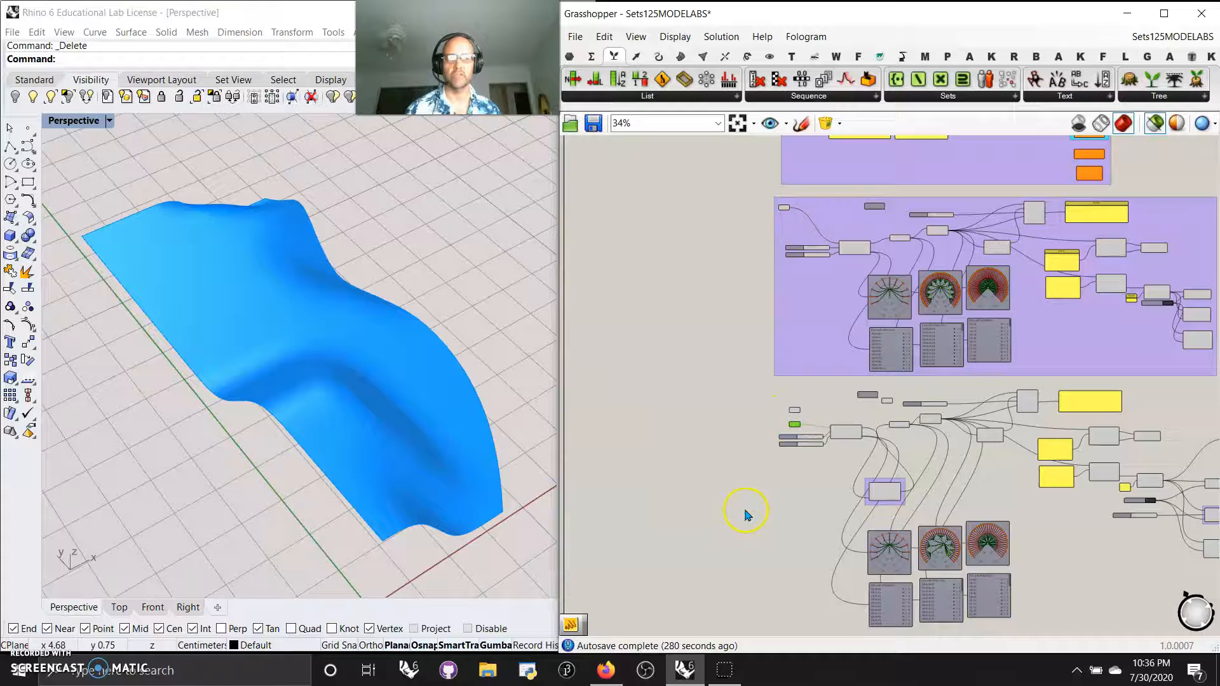
pyautogui.scroll(5, 798, 492)
pyautogui.moveTo(794, 502); pyautogui.dragTo(733, 460, button='right')
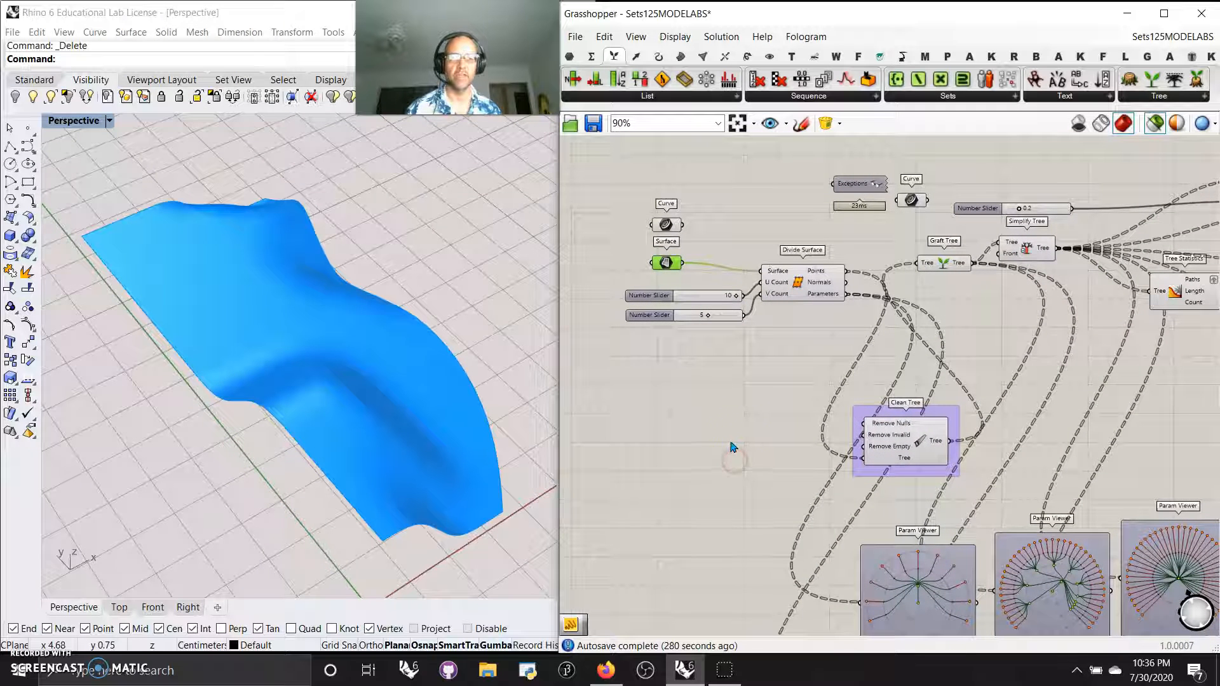
# Preview the Clean Tree points and the Nurbs Curve output of the same definition
pyautogui.click(902, 452)
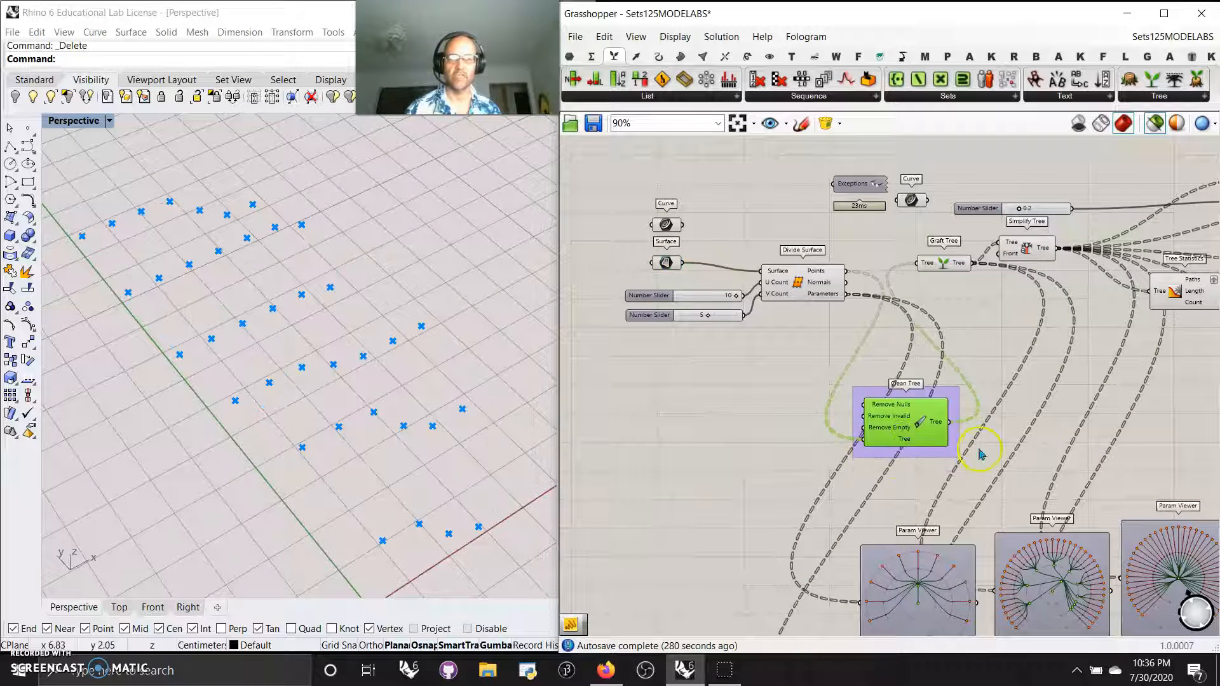
pyautogui.moveTo(1137, 428); pyautogui.dragTo(768, 332, button='right')
pyautogui.moveTo(1019, 413); pyautogui.dragTo(756, 426, button='right')
pyautogui.moveTo(1045, 534); pyautogui.dragTo(864, 523, button='right')
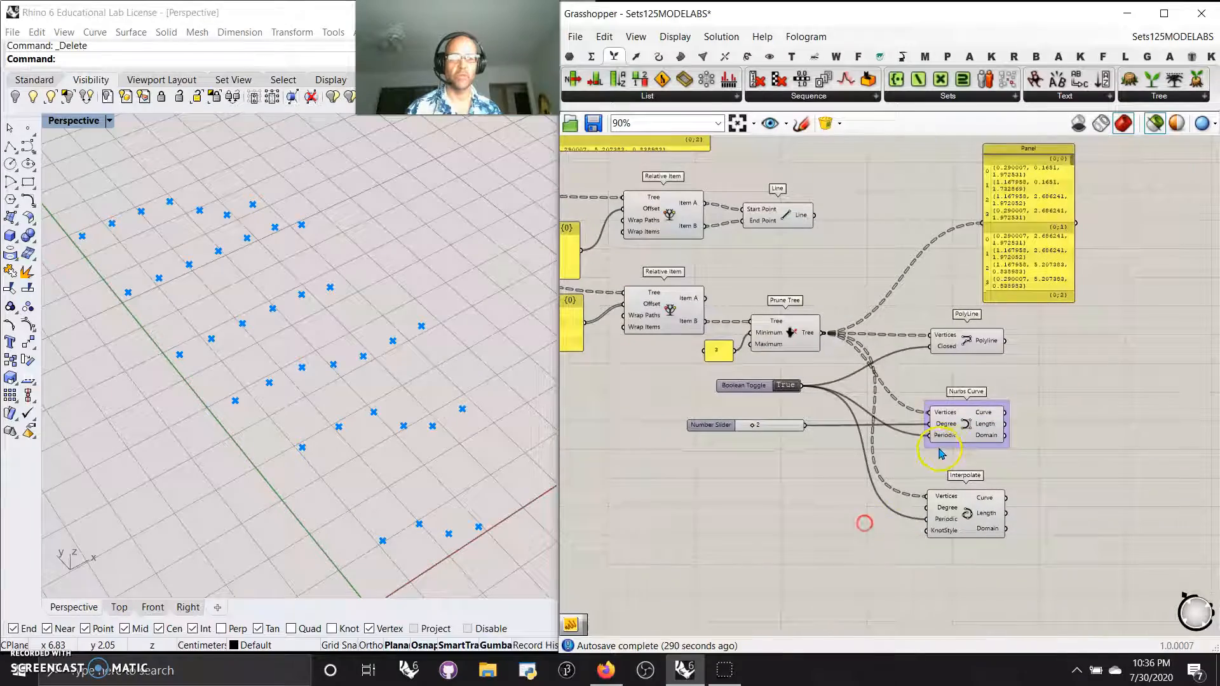
pyautogui.click(966, 427)
pyautogui.moveTo(467, 477); pyautogui.dragTo(372, 412, button='right')
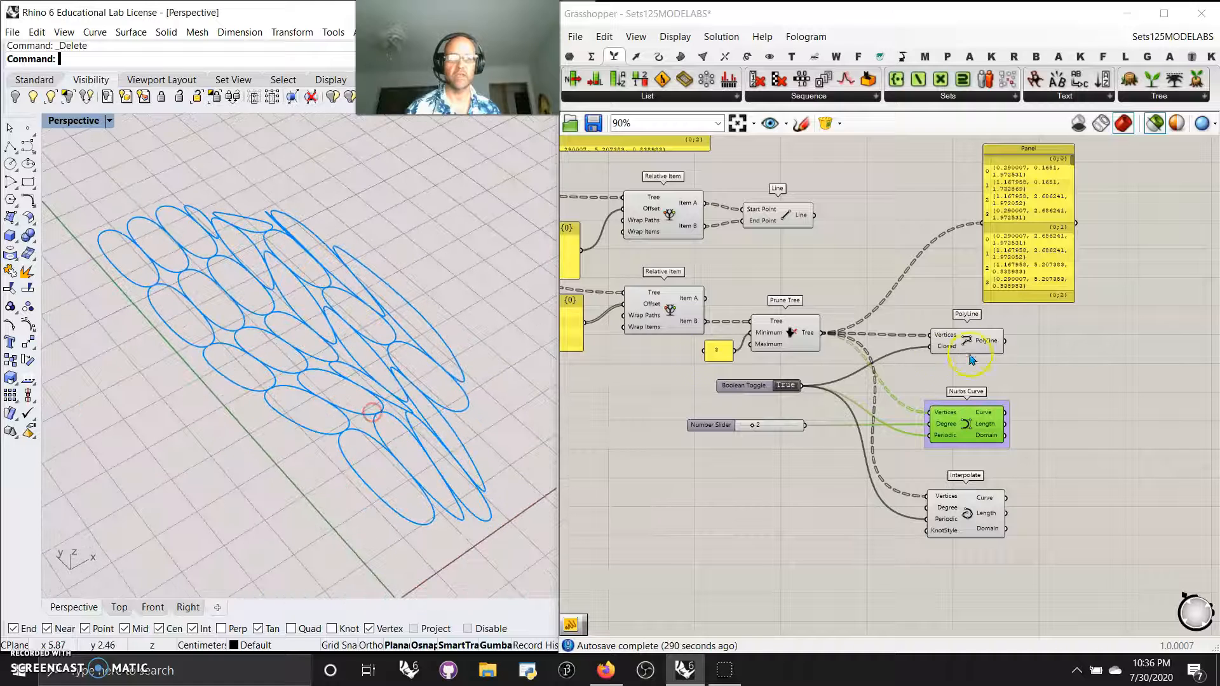
# Preview the Interpolate curves and the PolyLine cells, examining the polylines from a different angle
pyautogui.click(967, 516)
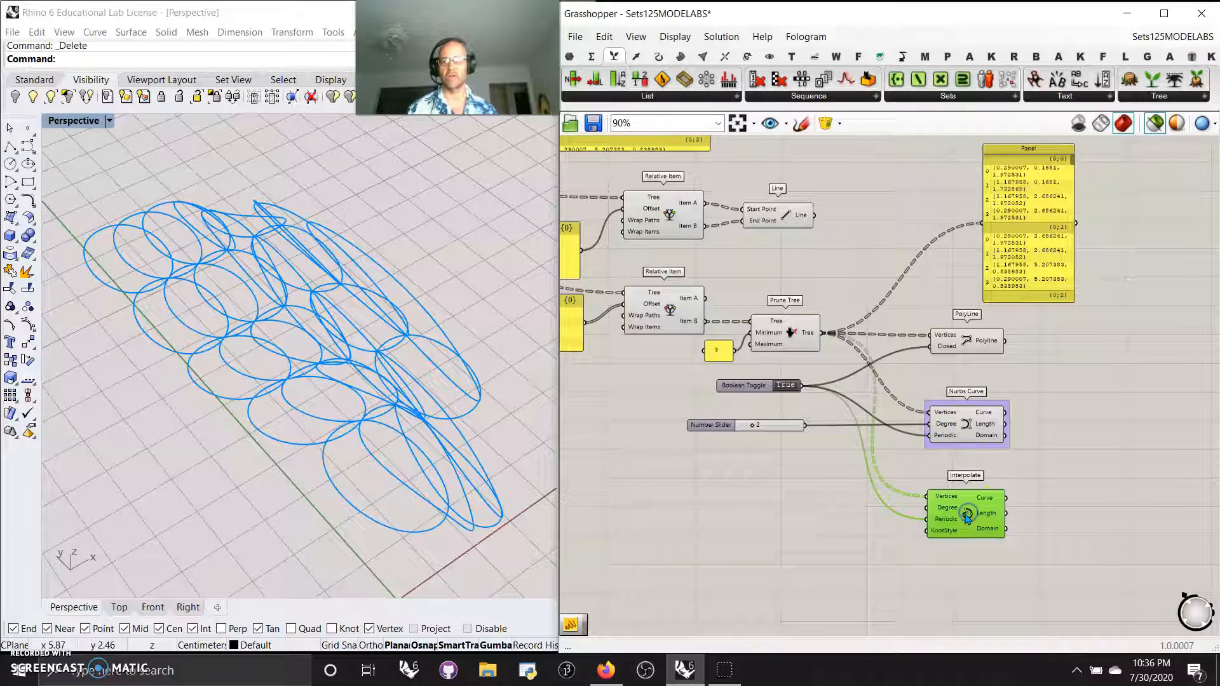
pyautogui.click(966, 343)
pyautogui.moveTo(393, 470); pyautogui.dragTo(287, 420, button='right')
pyautogui.rightClick(379, 361)
pyautogui.moveTo(184, 495); pyautogui.dragTo(214, 480, button='right')
pyautogui.scroll(-5, 813, 471)
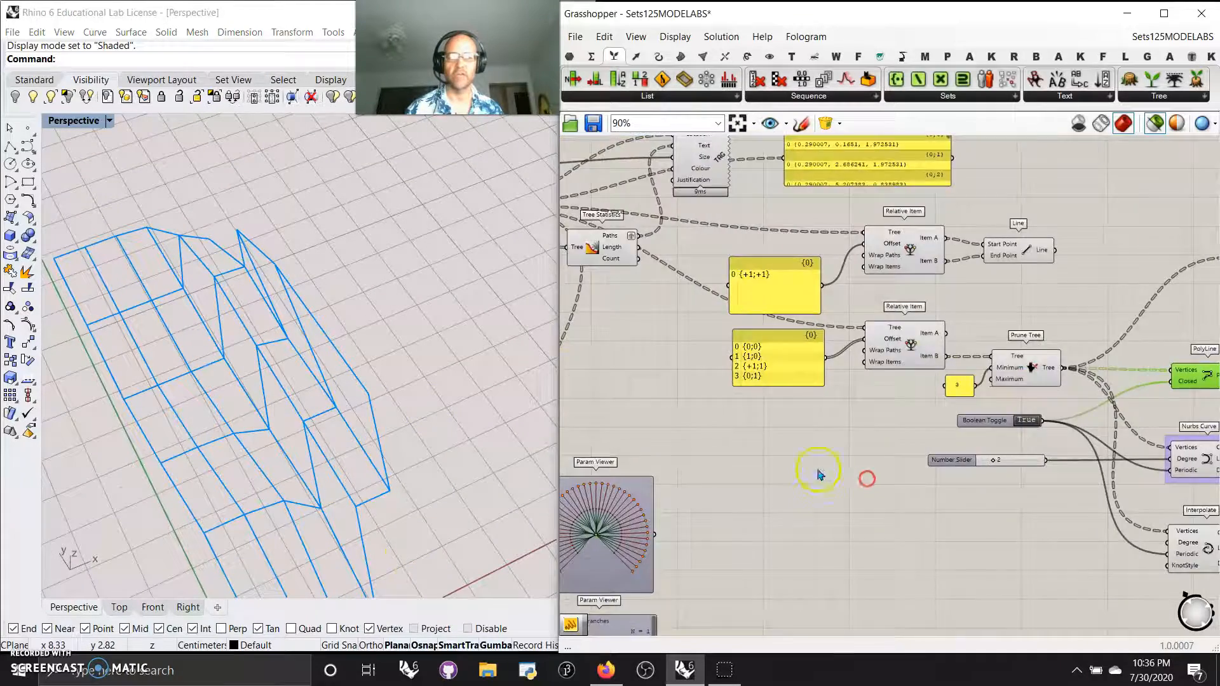
# Set the V Count slider of Divide Surface to 10 and preview the Surface and Curve inputs
pyautogui.scroll(10, 851, 435)
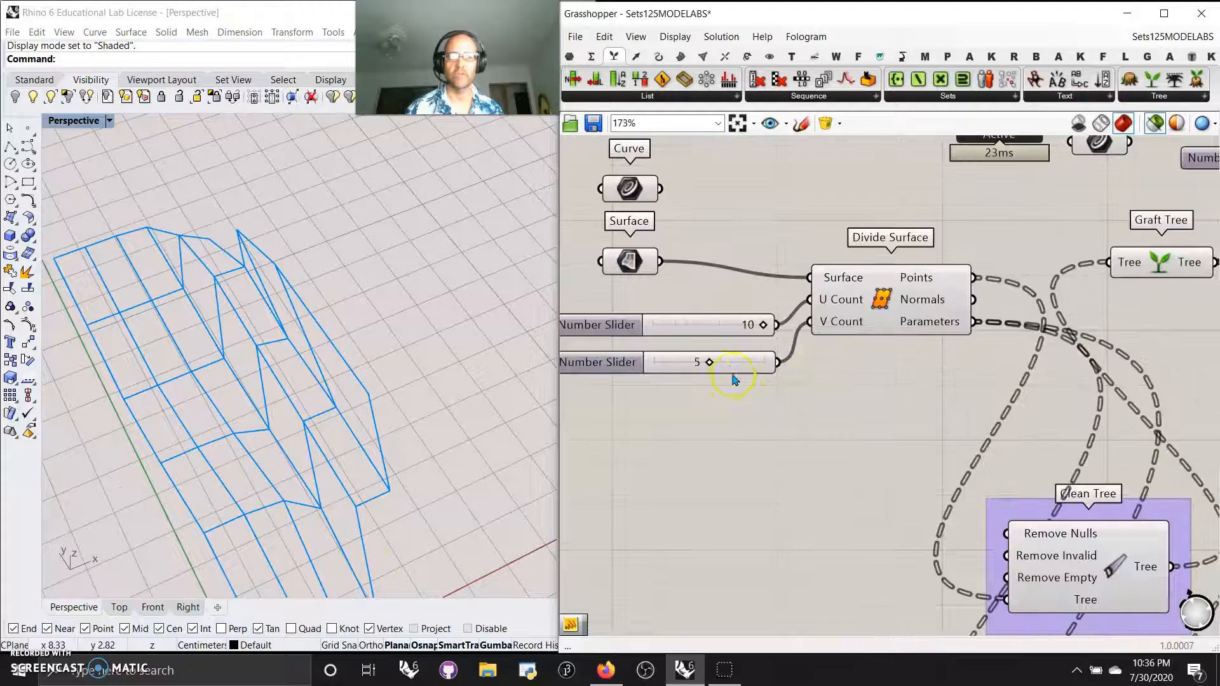
pyautogui.moveTo(708, 362); pyautogui.dragTo(767, 364)
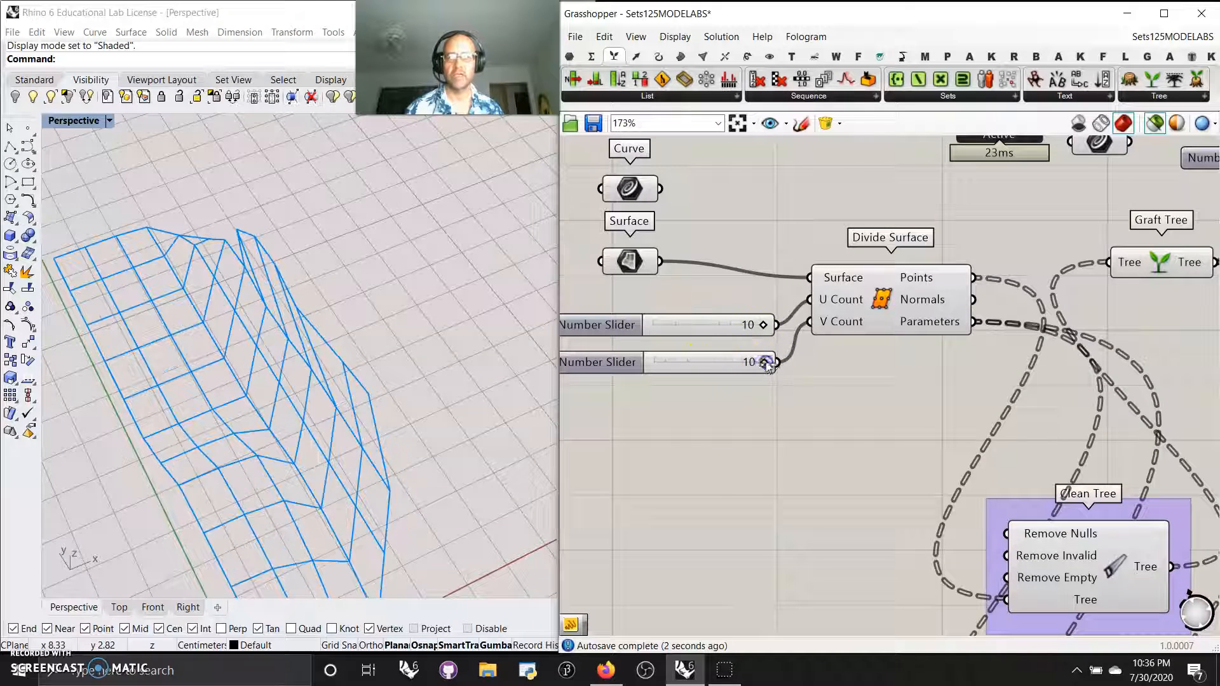
pyautogui.moveTo(355, 470); pyautogui.dragTo(333, 444, button='right')
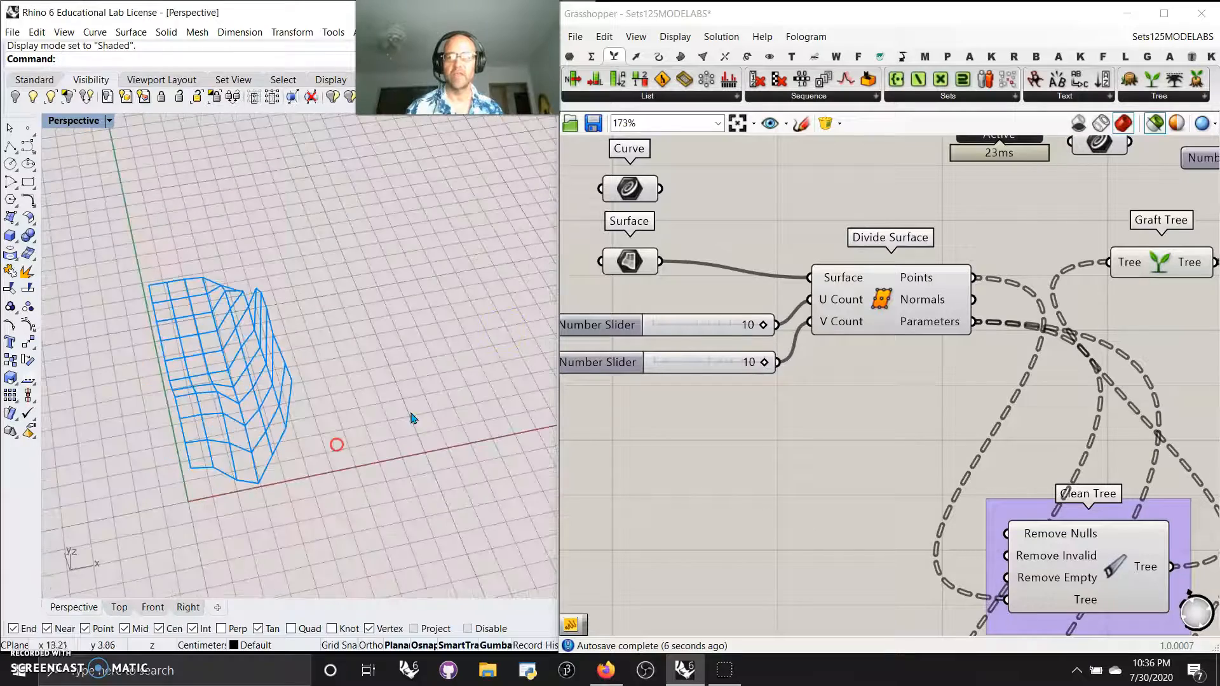
pyautogui.click(631, 272)
pyautogui.click(631, 189)
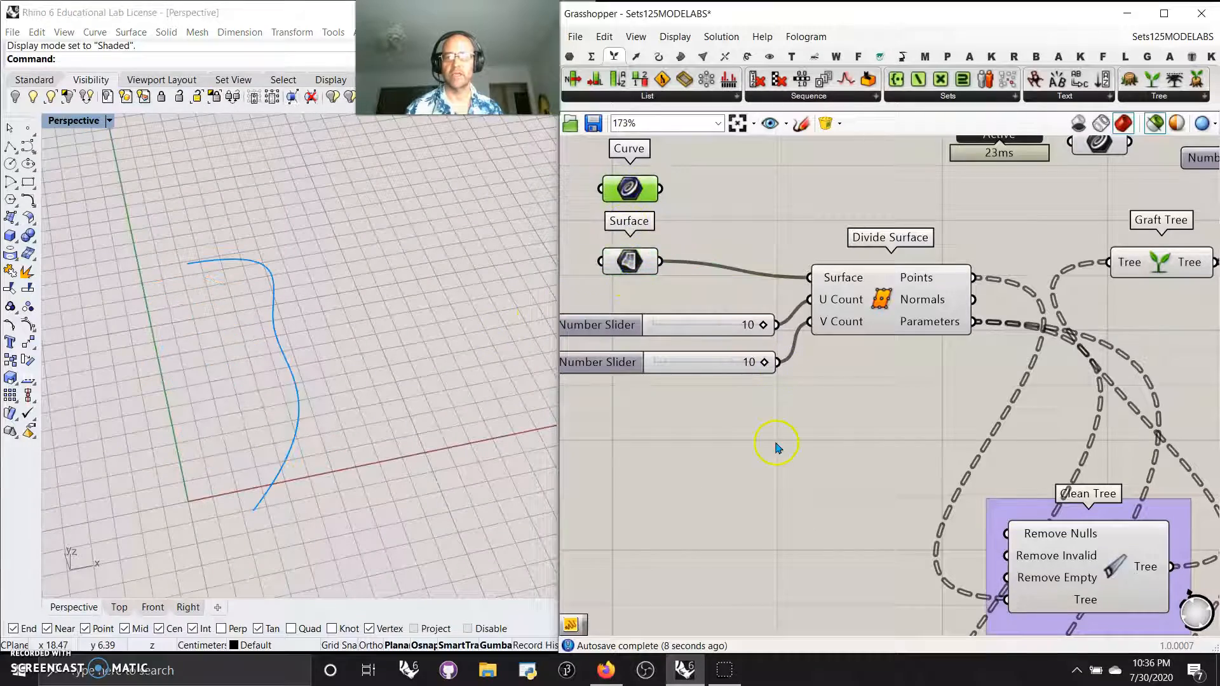
# Preview the PolyLine, Nurbs Curve and Interpolate outputs together and examine the overlapping curves up close
pyautogui.scroll(-4, 817, 463)
pyautogui.moveTo(817, 476); pyautogui.dragTo(622, 367, button='right')
pyautogui.moveTo(1012, 403); pyautogui.dragTo(673, 320, button='right')
pyautogui.moveTo(972, 450); pyautogui.dragTo(791, 482, button='right')
pyautogui.moveTo(1016, 519); pyautogui.dragTo(934, 288)
pyautogui.click(807, 523)
pyautogui.moveTo(737, 536); pyautogui.dragTo(890, 466, button='right')
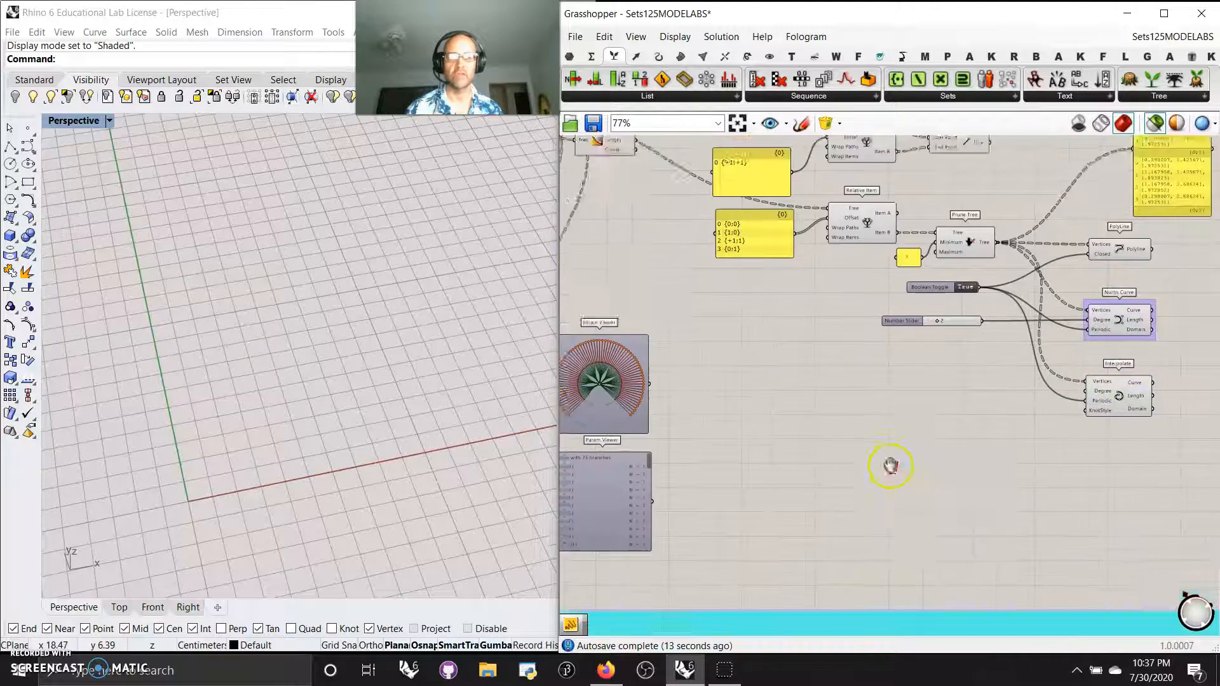
pyautogui.scroll(-3, 926, 443)
pyautogui.moveTo(1077, 450); pyautogui.dragTo(993, 274)
pyautogui.scroll(5, 171, 438)
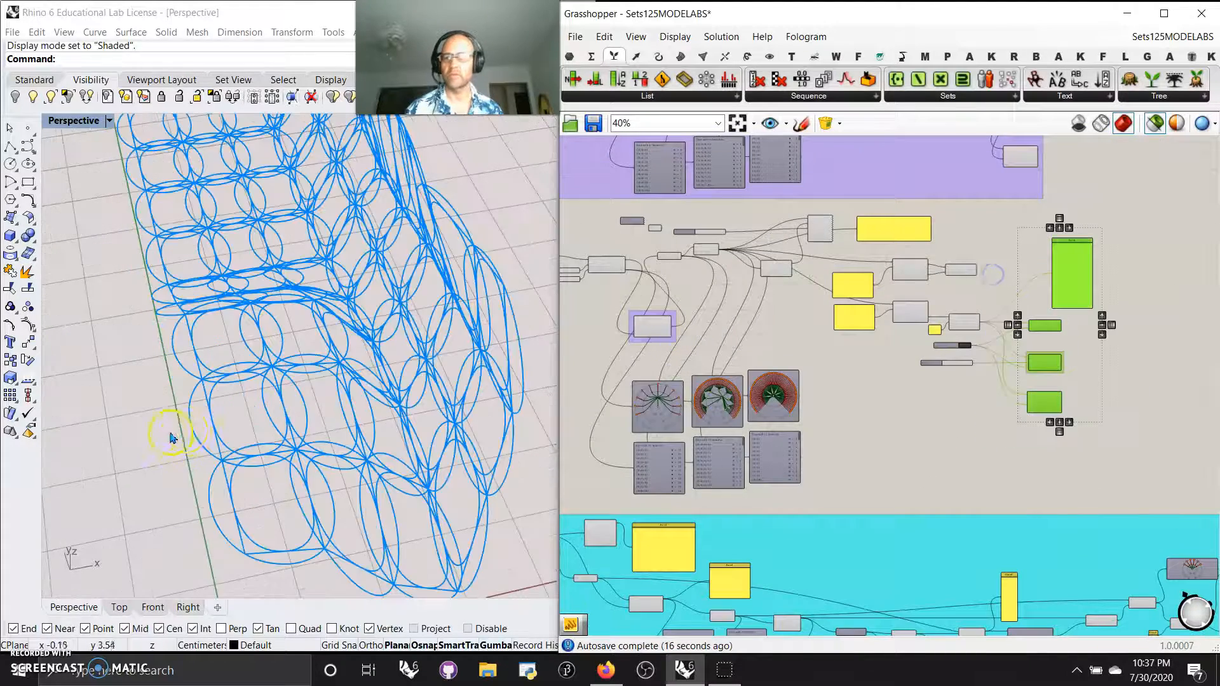
pyautogui.scroll(-5, 247, 407)
pyautogui.scroll(8, 250, 405)
pyautogui.scroll(-4, 246, 410)
pyautogui.scroll(-2, 247, 410)
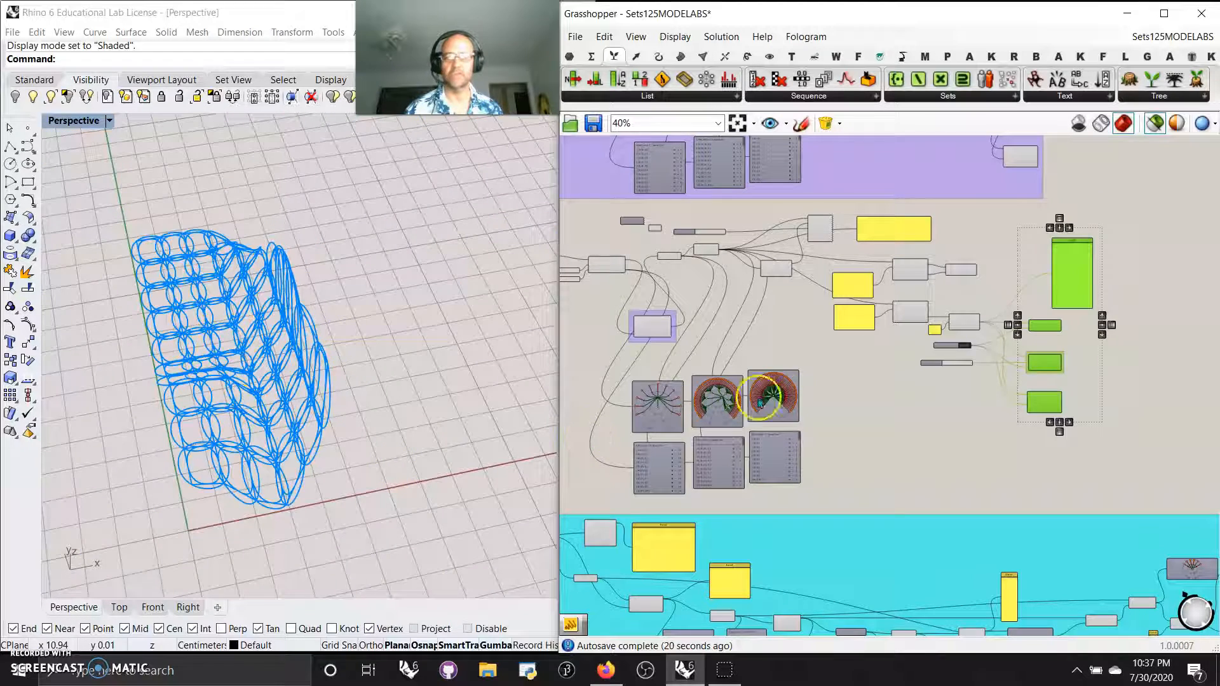
pyautogui.click(942, 430)
# Turn off the preview of the whole Clean Tree definition and group all its components
pyautogui.scroll(-3, 891, 427)
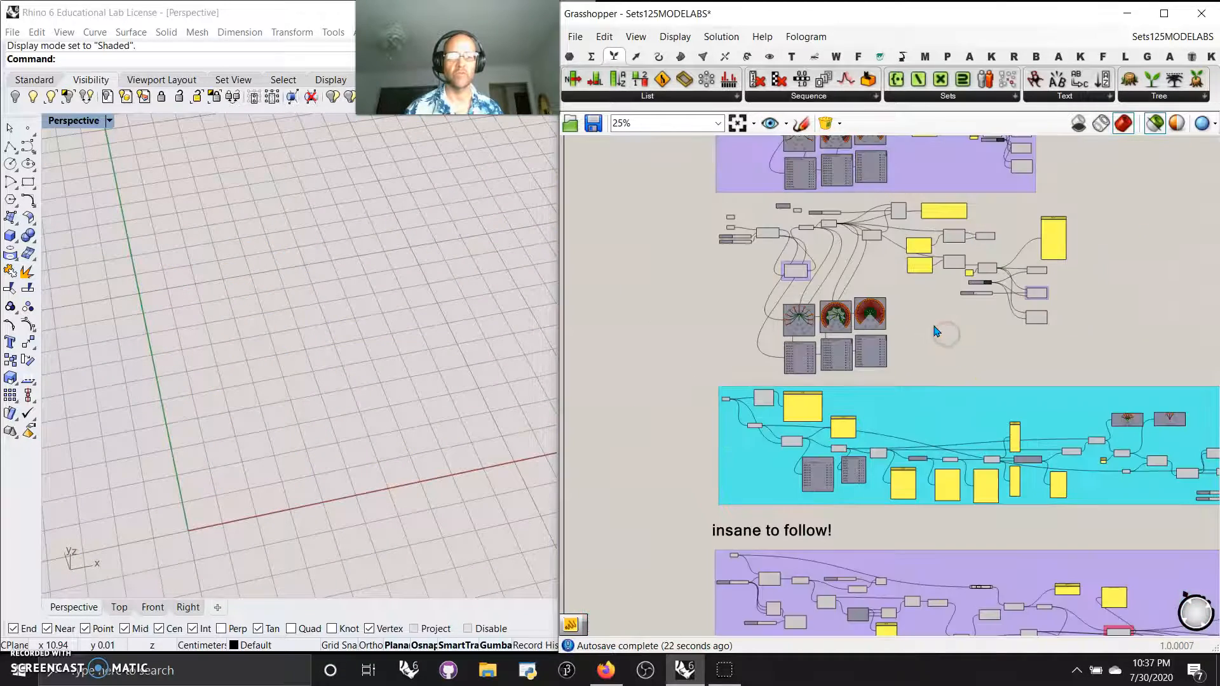
pyautogui.moveTo(1055, 424); pyautogui.dragTo(679, 245)
pyautogui.rightClick(596, 280)
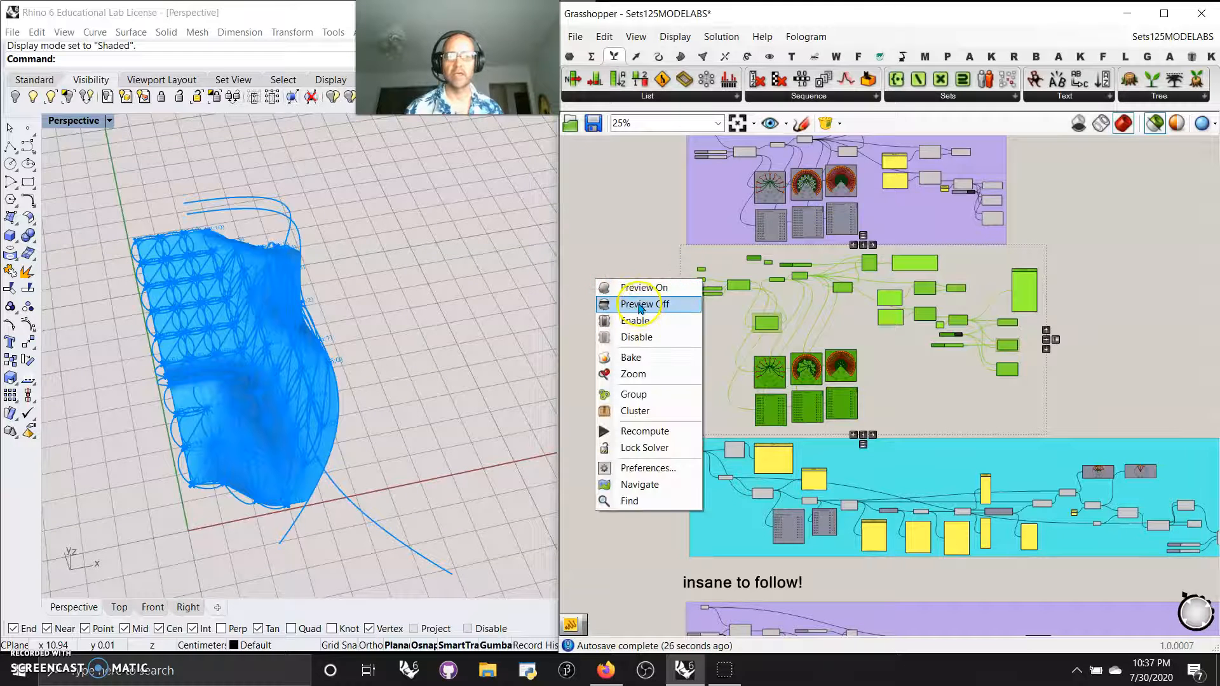
pyautogui.click(639, 306)
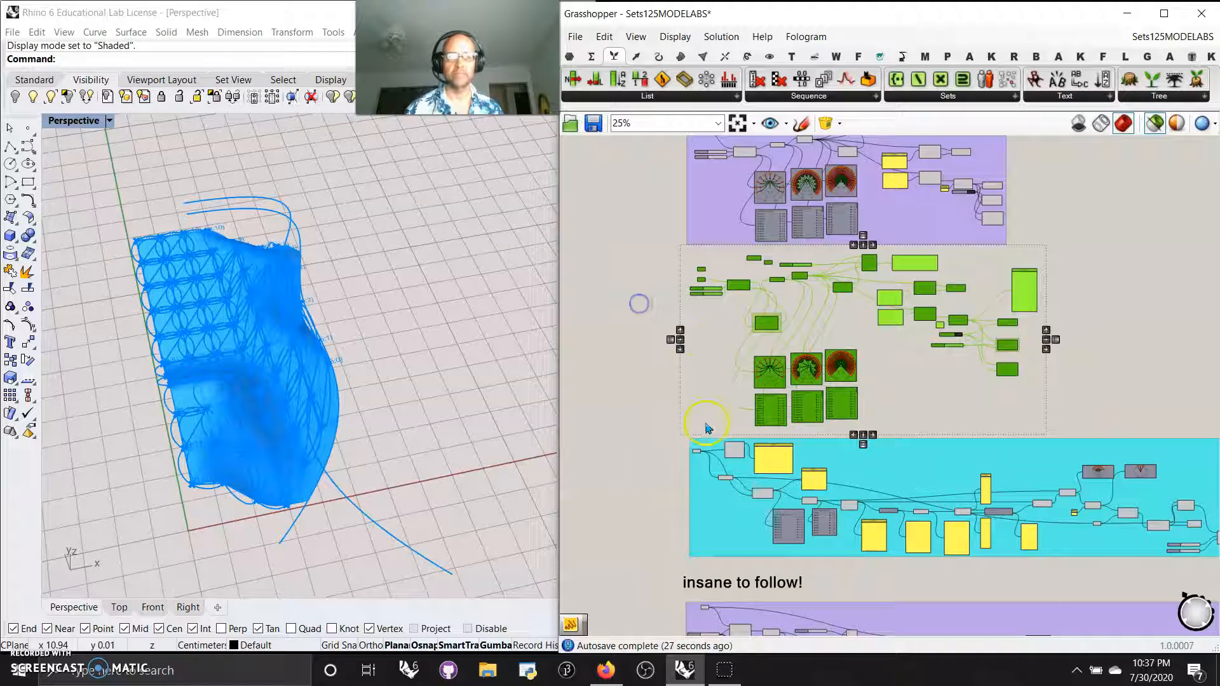
pyautogui.rightClick(652, 400)
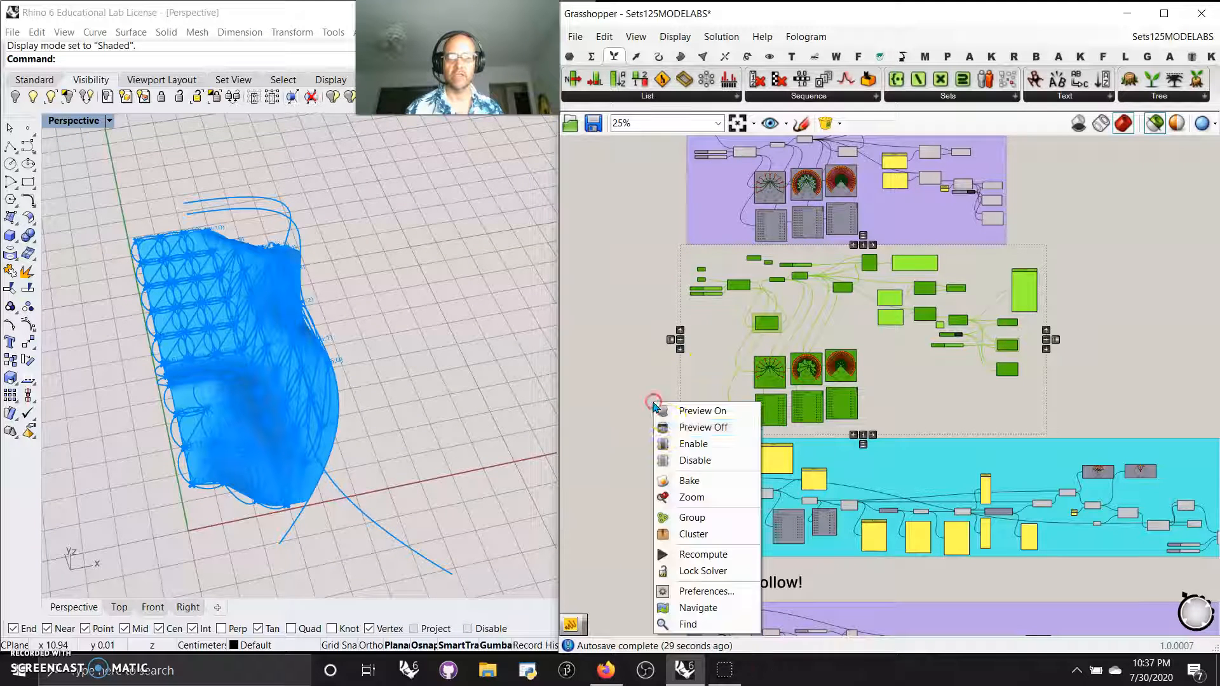
pyautogui.click(686, 413)
pyautogui.rightClick(635, 392)
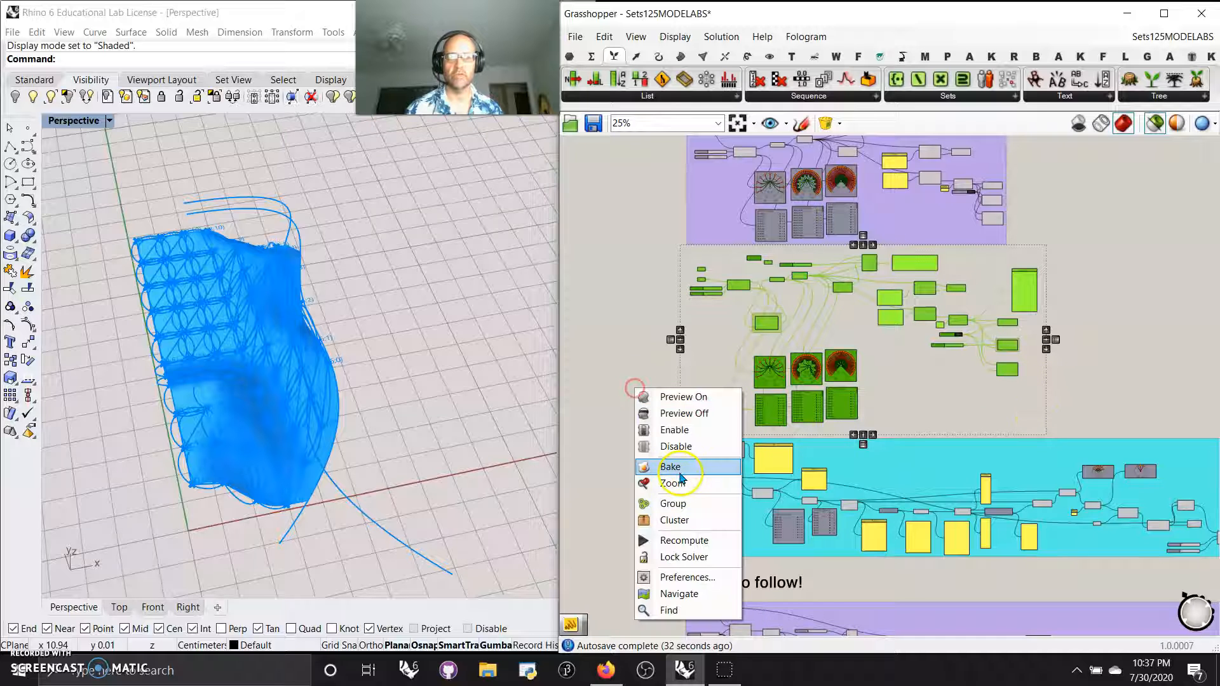
pyautogui.click(673, 501)
# Ungroup the cyan group above the "insane to follow!" label
pyautogui.moveTo(585, 492); pyautogui.dragTo(585, 305, button='right')
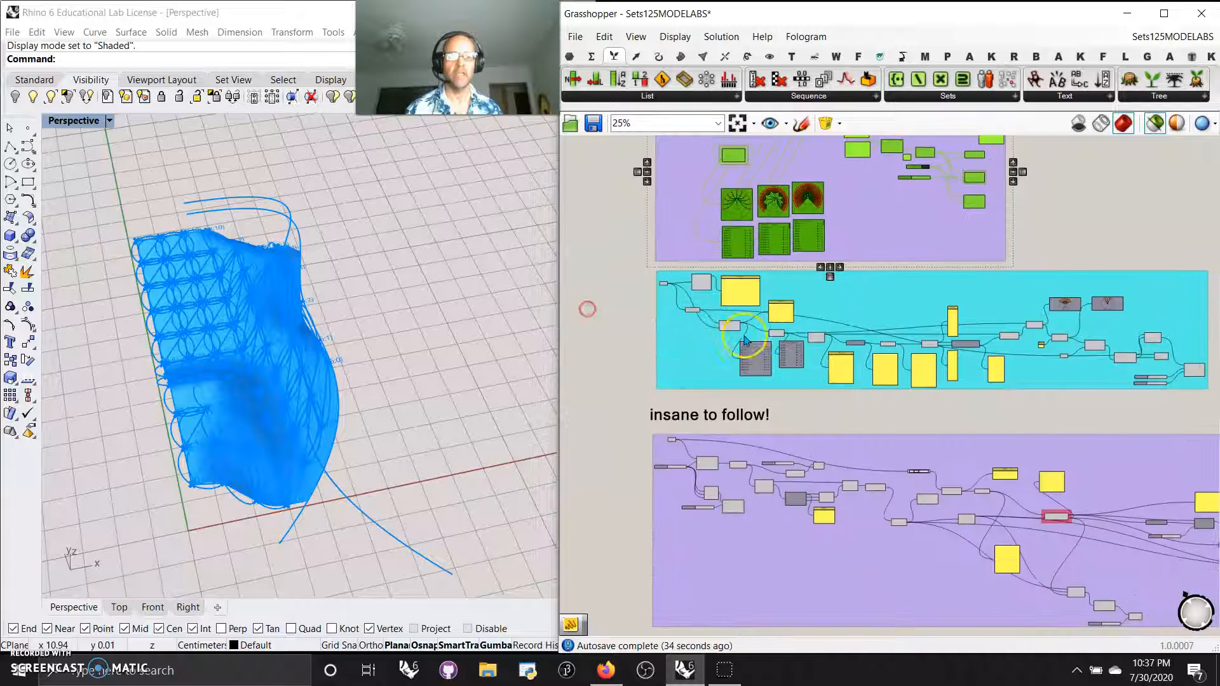
pyautogui.scroll(-3, 794, 436)
pyautogui.scroll(2, 815, 422)
pyautogui.scroll(3, 815, 422)
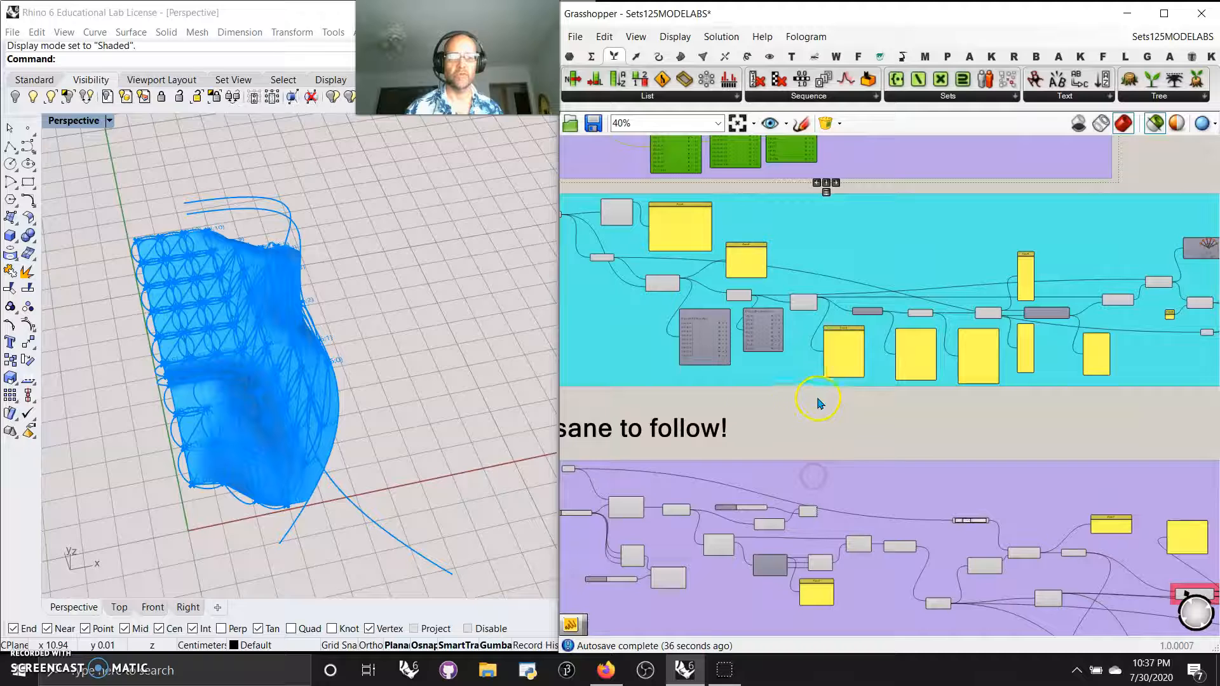
pyautogui.moveTo(583, 328); pyautogui.dragTo(769, 319, button='right')
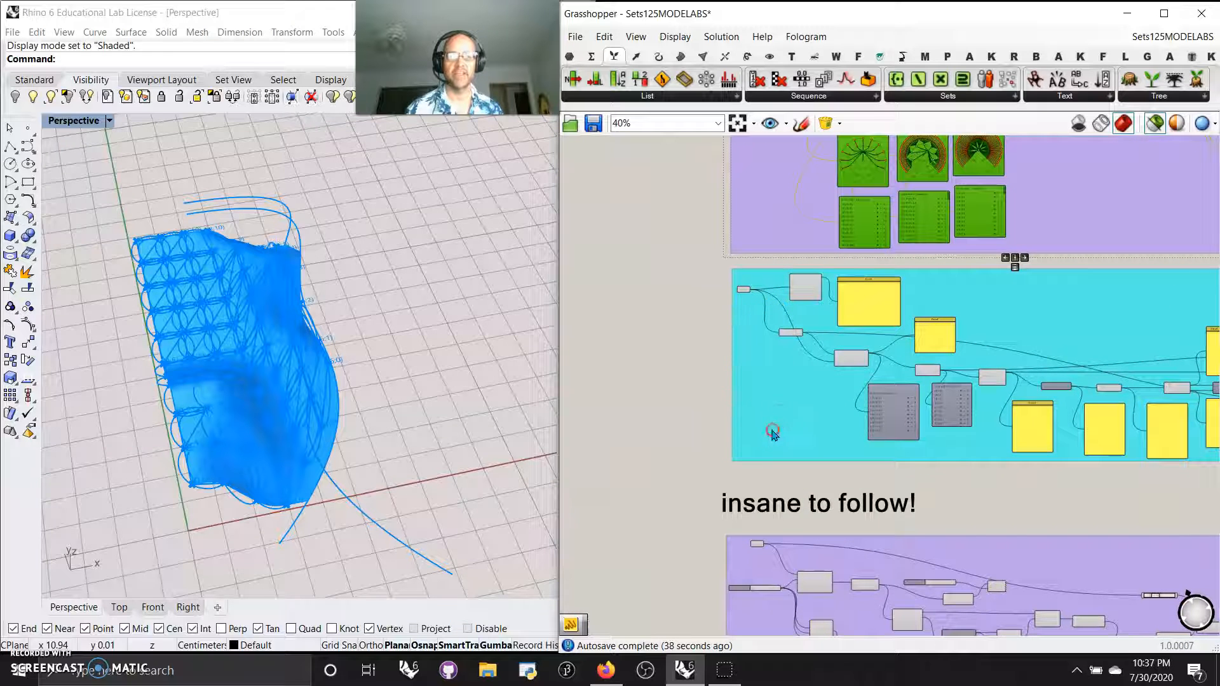
pyautogui.rightClick(774, 432)
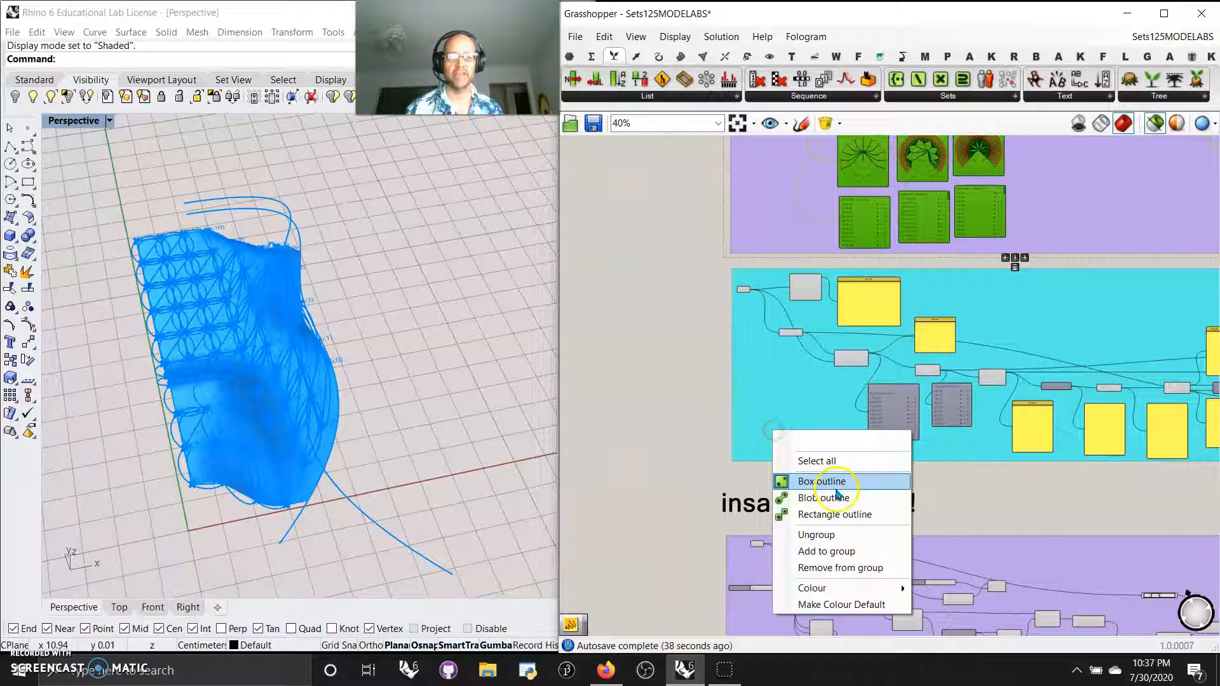
pyautogui.click(821, 539)
# Preview the input Curve parameter of the ungrouped definition and frame all its curves
pyautogui.scroll(2, 744, 316)
pyautogui.click(744, 276)
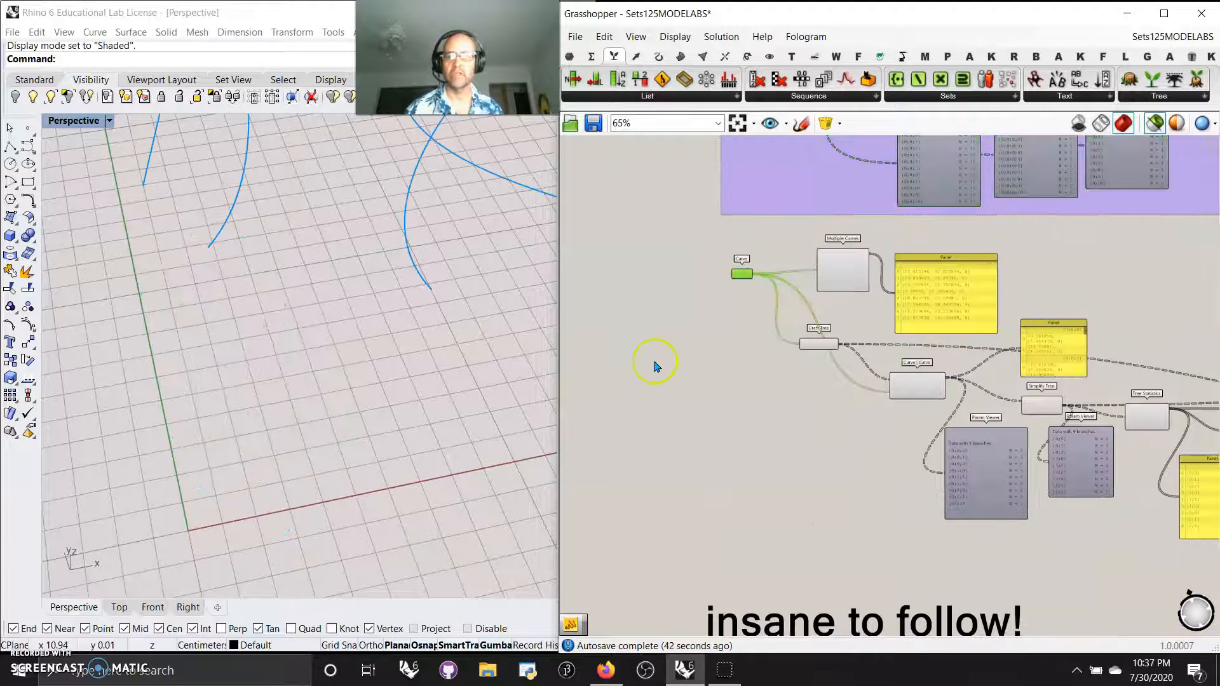
pyautogui.moveTo(373, 273)
pyautogui.mouseDown(button='right')
pyautogui.moveTo(372, 414)
pyautogui.moveTo(376, 394)
pyautogui.mouseUp(button='right')
pyautogui.scroll(5, 763, 312)
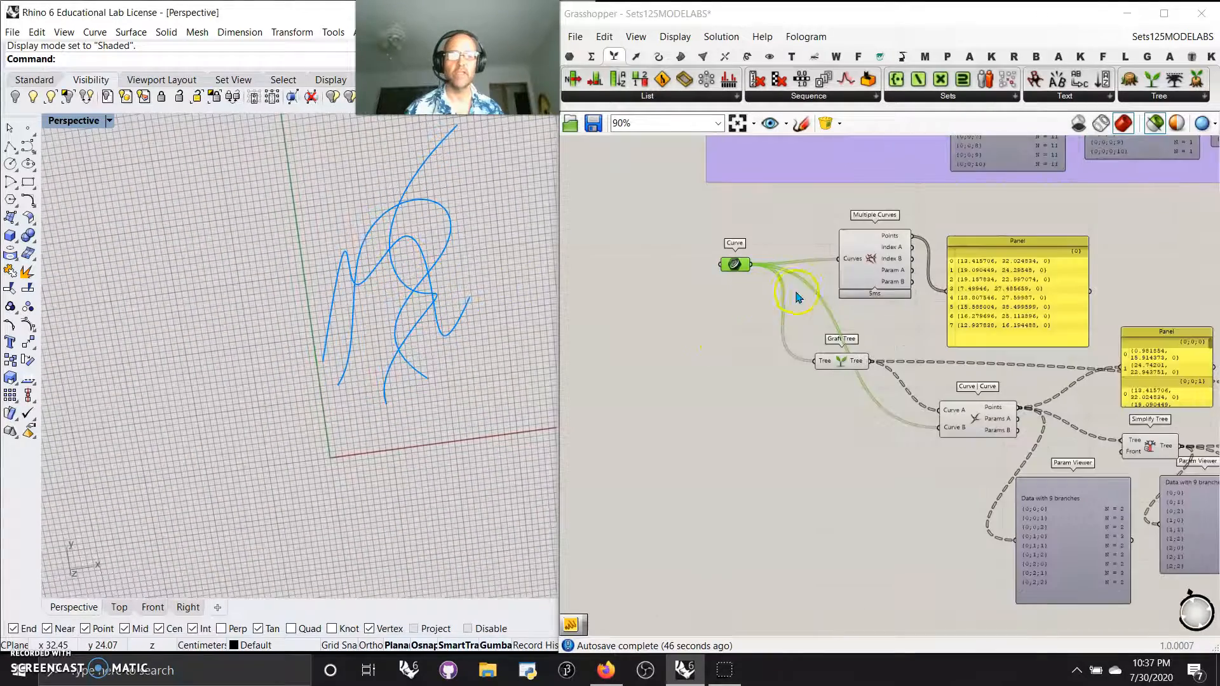
pyautogui.moveTo(729, 390); pyautogui.dragTo(816, 403, button='right')
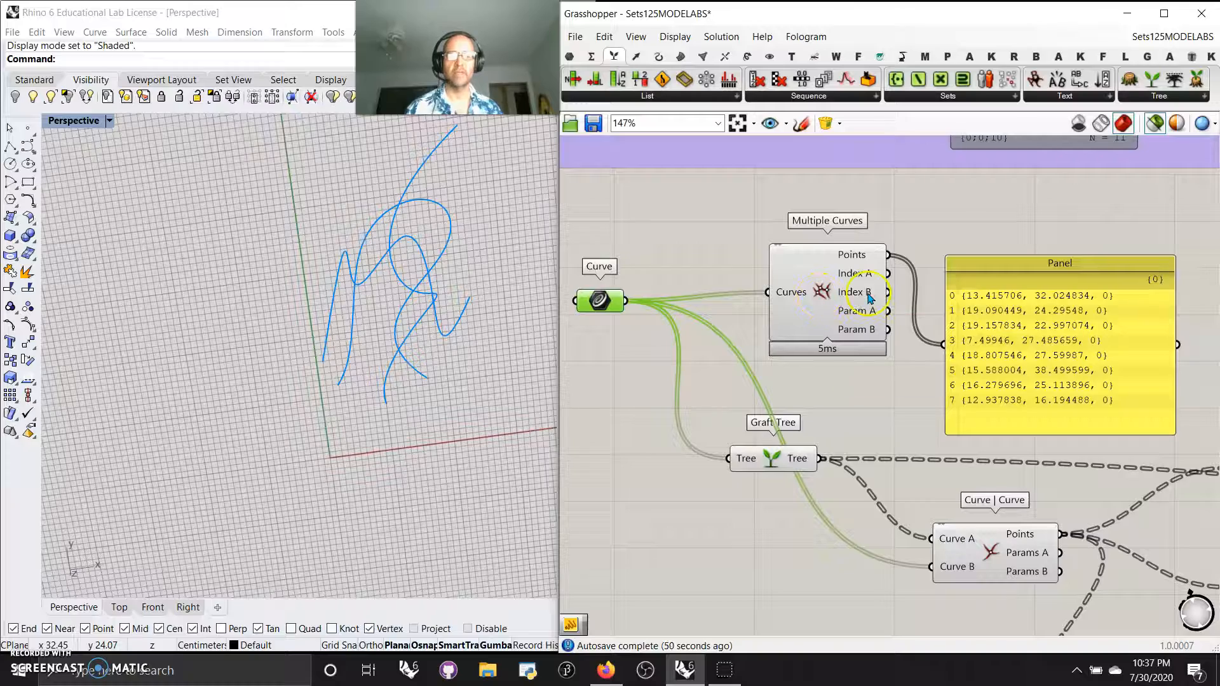
# Preview the Multiple Curves intersection points and the input curves, and move the connected points panel slightly up
pyautogui.click(815, 296)
pyautogui.moveTo(465, 338); pyautogui.dragTo(454, 283, button='right')
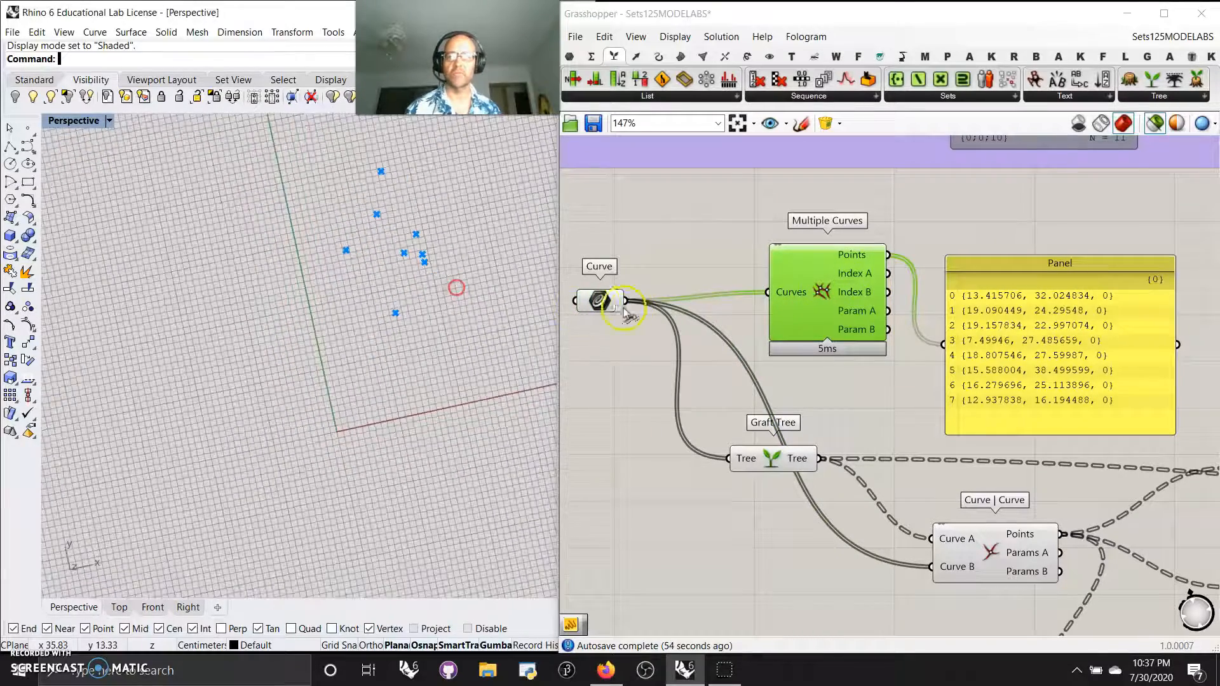
pyautogui.click(599, 307)
pyautogui.moveTo(854, 379); pyautogui.dragTo(786, 367, button='right')
pyautogui.moveTo(987, 312); pyautogui.dragTo(997, 282)
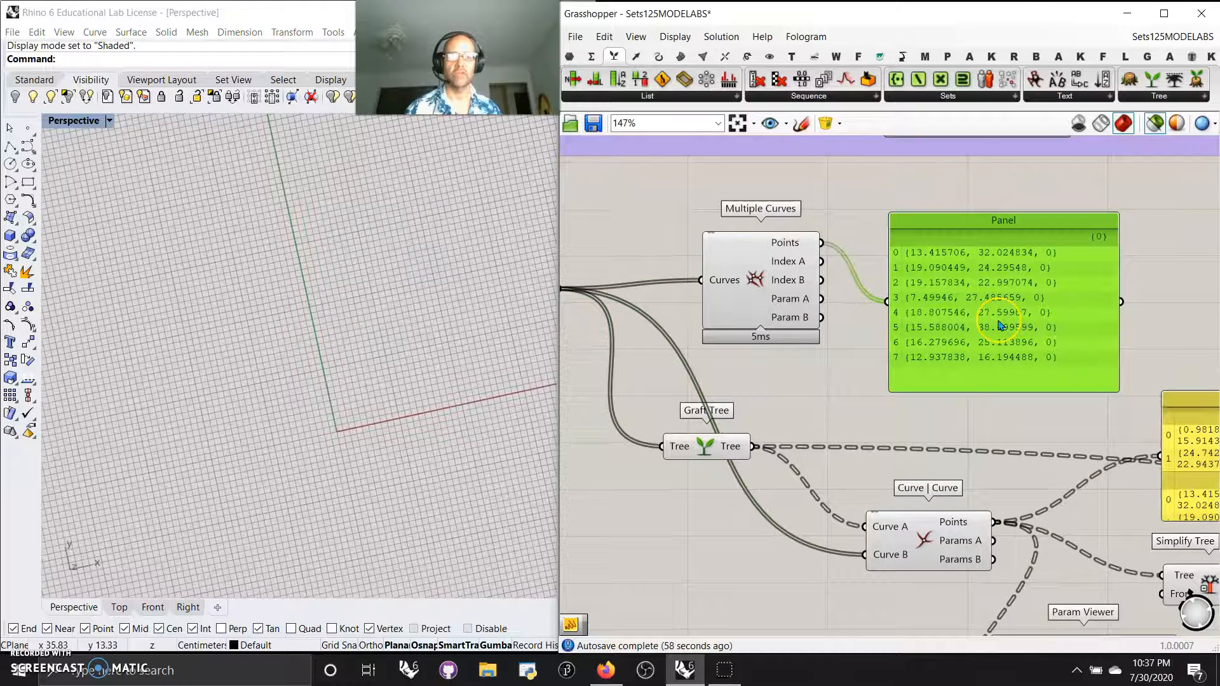
pyautogui.click(772, 283)
pyautogui.moveTo(764, 375); pyautogui.dragTo(835, 240, button='right')
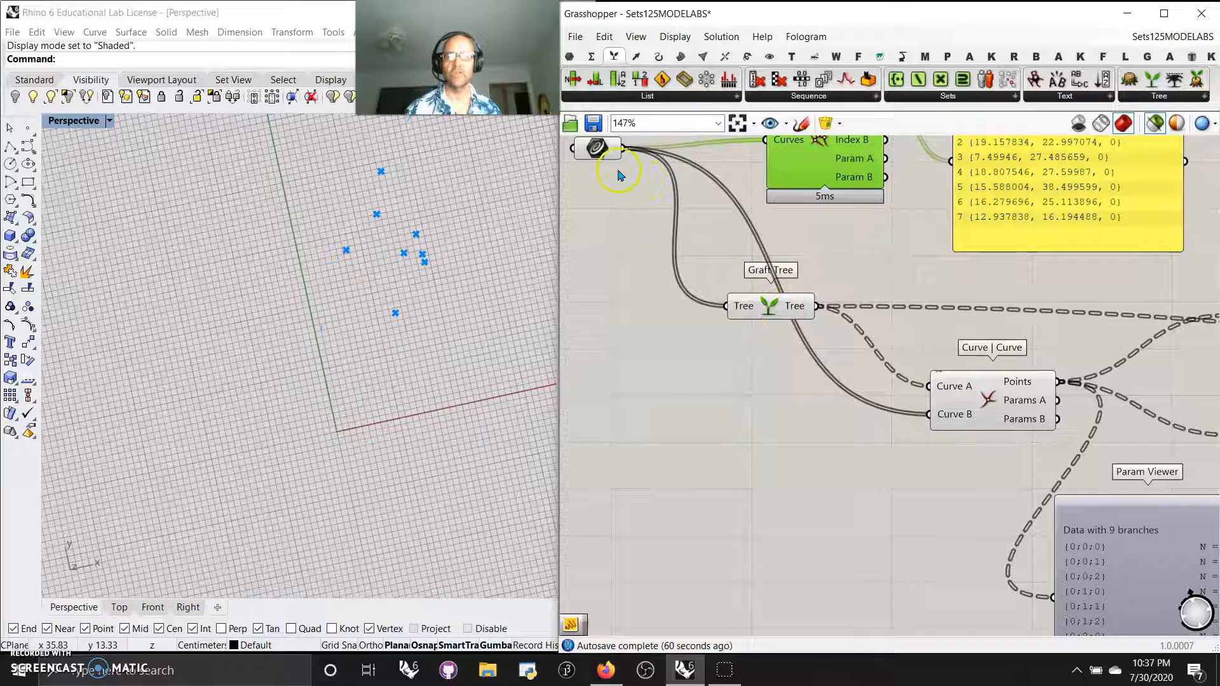
# Preview the input Curve, the Graft Tree output and the Curve | Curve intersection points
pyautogui.click(597, 148)
pyautogui.click(772, 318)
pyautogui.moveTo(909, 389); pyautogui.dragTo(798, 403, button='right')
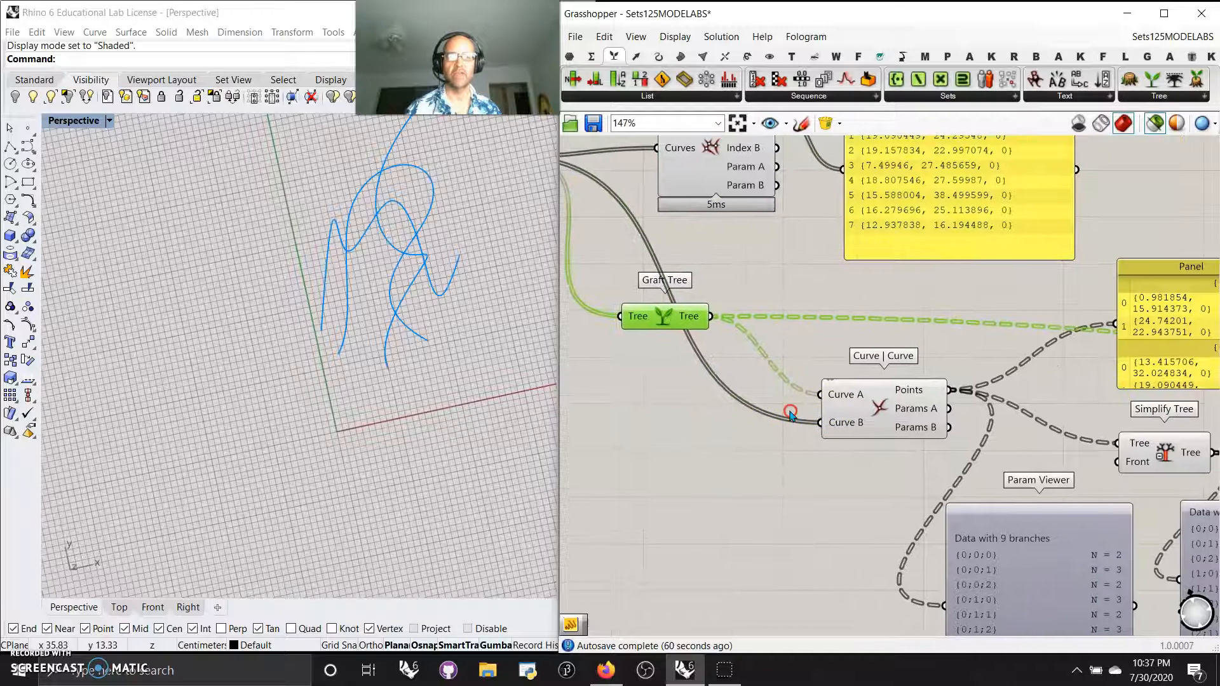
pyautogui.click(889, 422)
pyautogui.moveTo(838, 528); pyautogui.dragTo(640, 493, button='right')
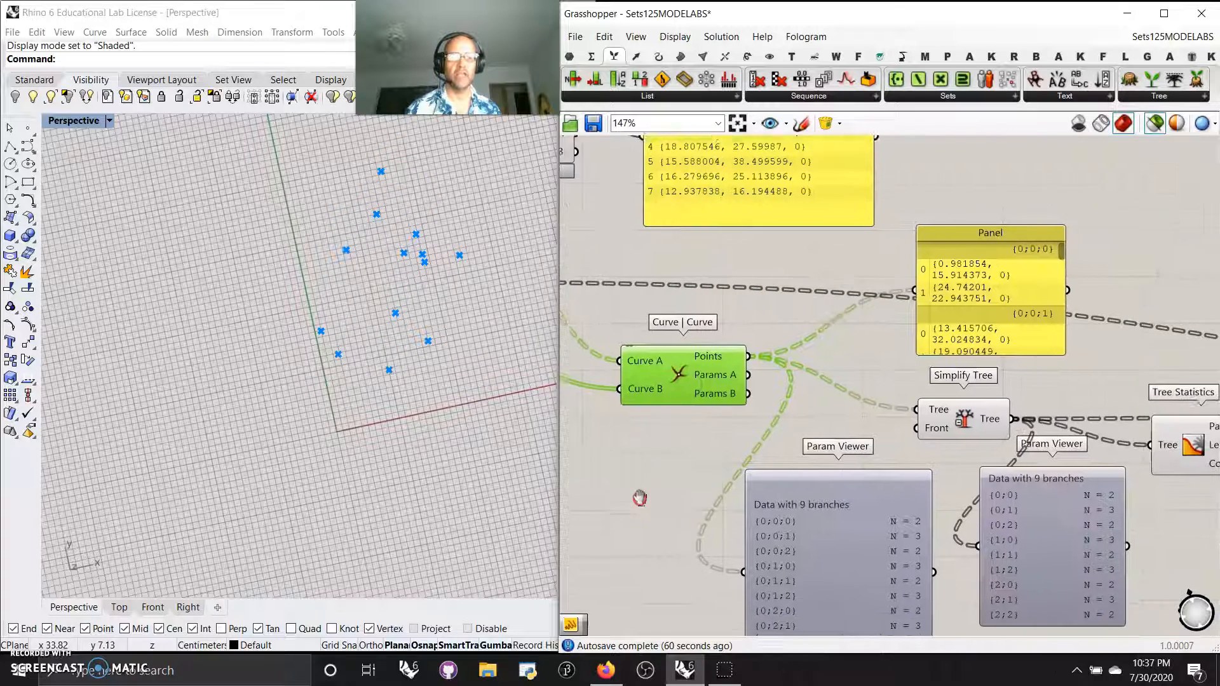
# Preview the Simplify Tree output and inspect Tree Statistics for the Curve | Curve intersection points
pyautogui.scroll(-2, 678, 461)
pyautogui.click(888, 434)
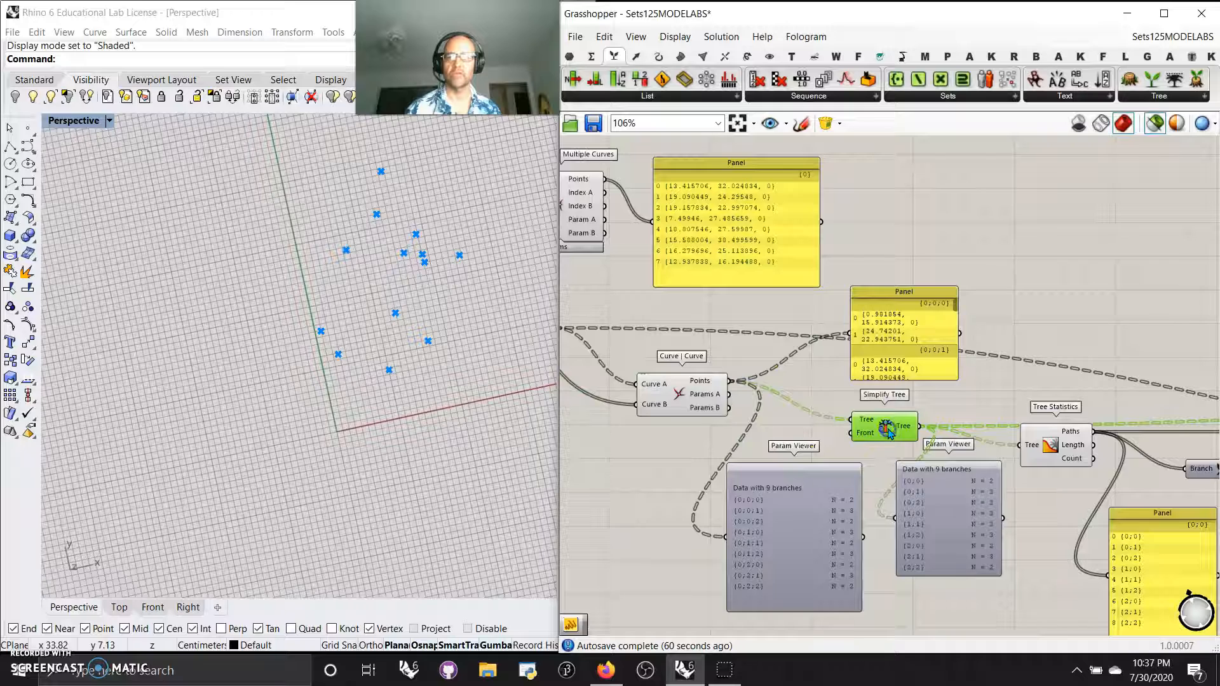
pyautogui.moveTo(991, 413); pyautogui.dragTo(812, 338, button='right')
pyautogui.click(884, 380)
pyautogui.moveTo(1015, 413); pyautogui.dragTo(772, 399, button='right')
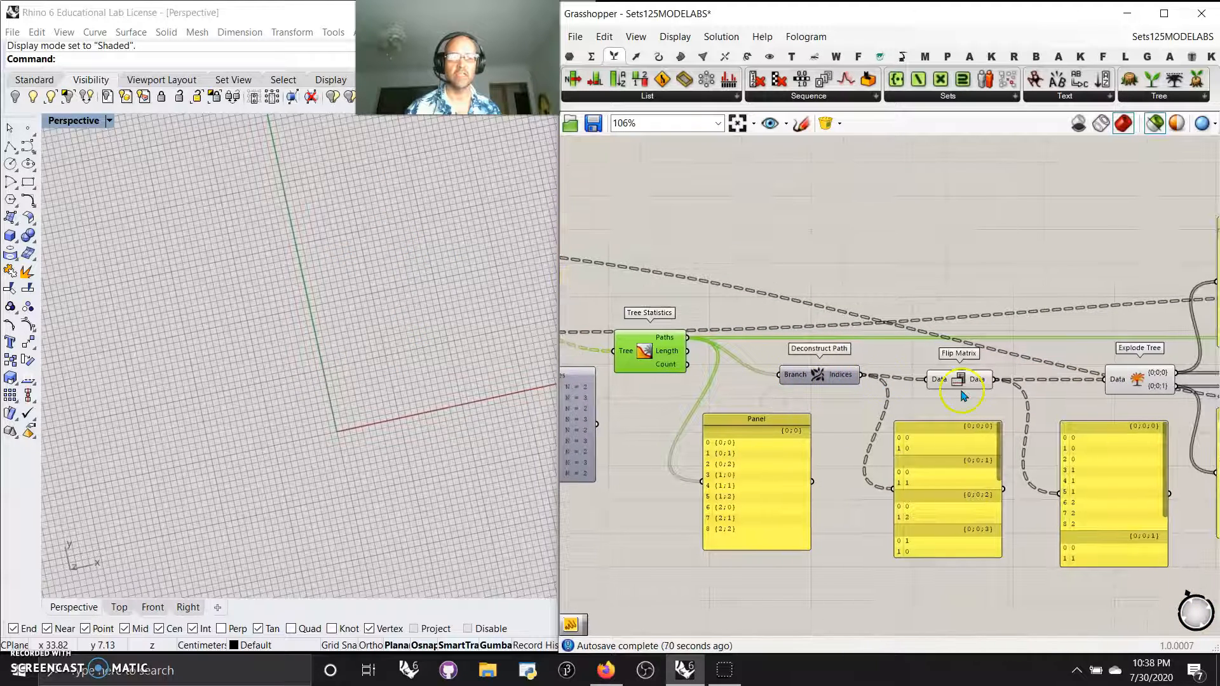
# Inspect the Deconstruct Path, Flip Matrix and Explode Tree components with the panels connected to their outputs
pyautogui.click(822, 381)
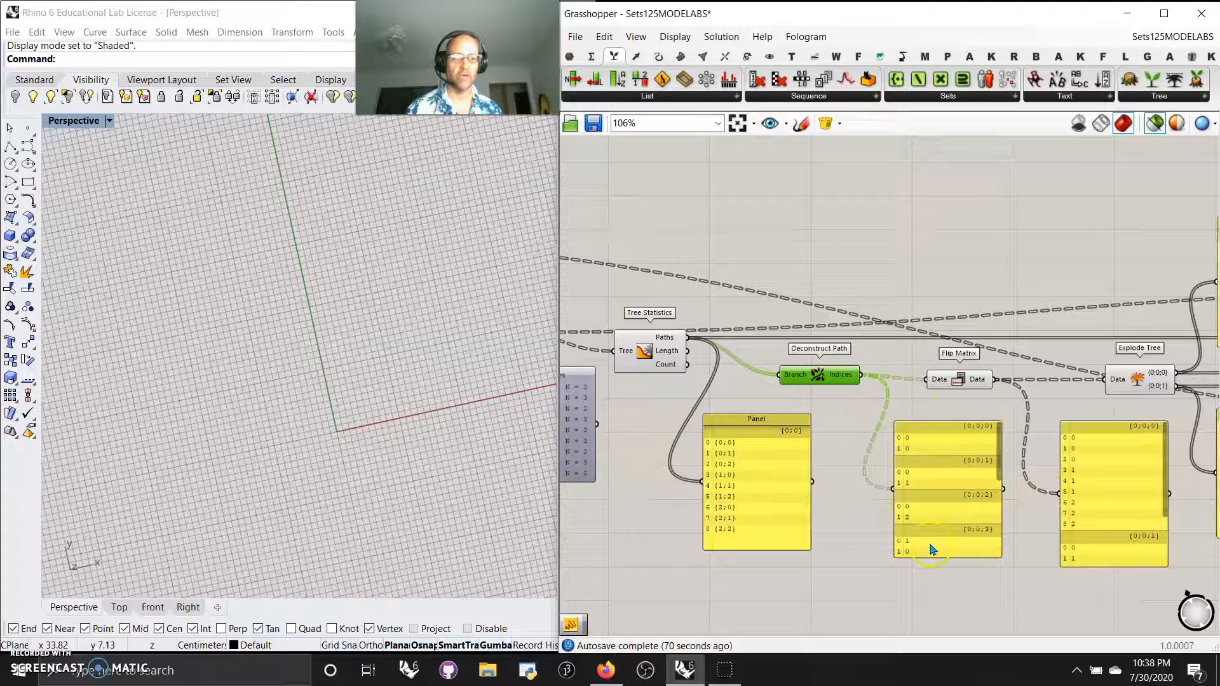
pyautogui.click(953, 377)
pyautogui.moveTo(1073, 404); pyautogui.dragTo(901, 402, button='right')
pyautogui.click(962, 383)
pyautogui.moveTo(1024, 424); pyautogui.dragTo(886, 422, button='right')
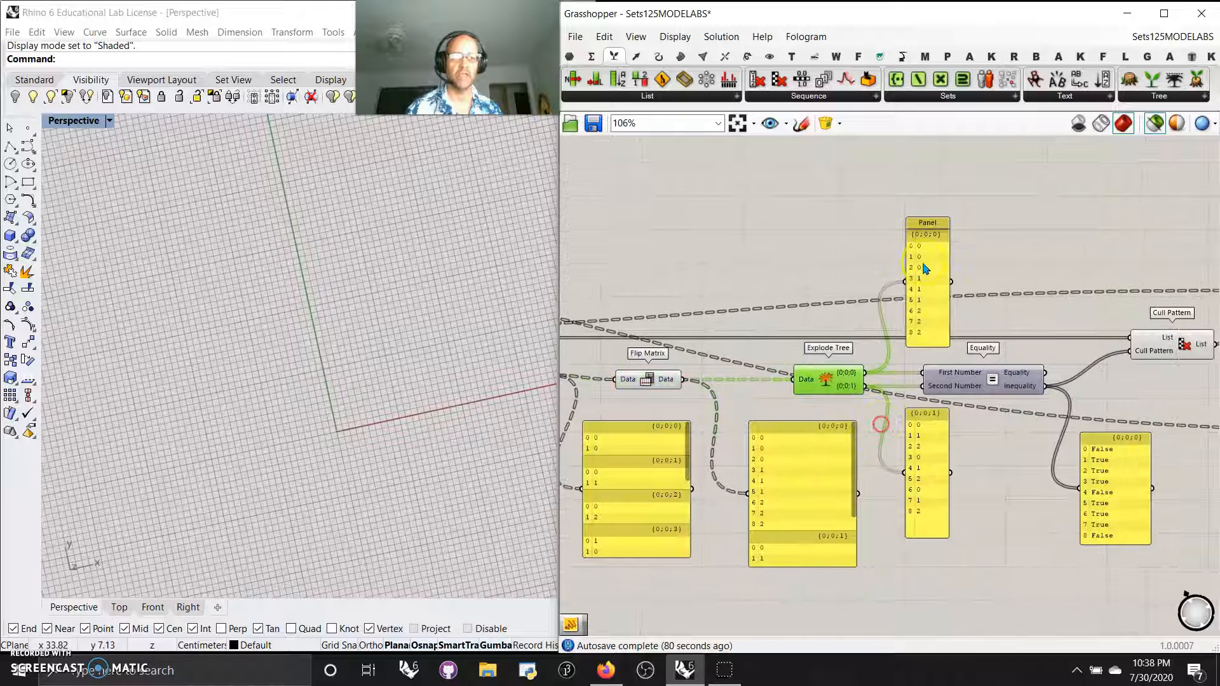
# Examine the Equality component, its true/false panel and Cull Pattern, and preview the points kept by Tree Branch
pyautogui.click(1000, 395)
pyautogui.moveTo(1167, 413); pyautogui.dragTo(995, 433, button='right')
pyautogui.click(961, 508)
pyautogui.click(1000, 368)
pyautogui.click(1103, 315)
pyautogui.moveTo(690, 342); pyautogui.dragTo(1083, 336, button='right')
pyautogui.moveTo(522, 367); pyautogui.dragTo(543, 371, button='right')
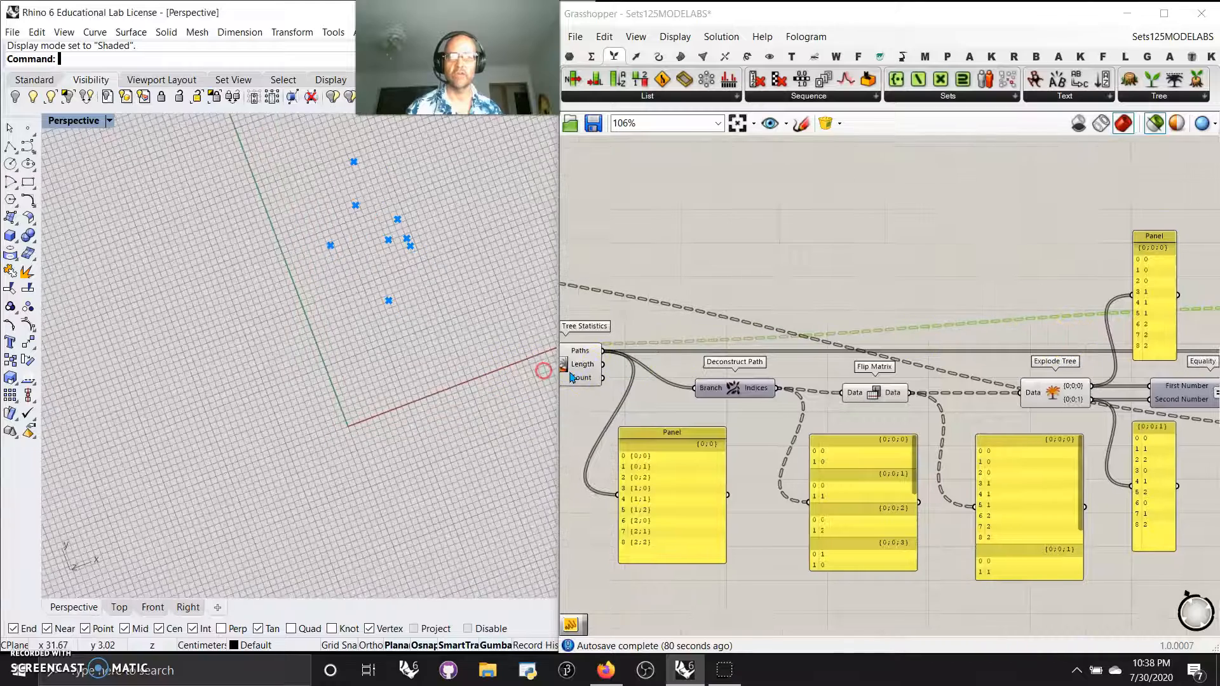
pyautogui.moveTo(985, 294); pyautogui.dragTo(559, 189, button='right')
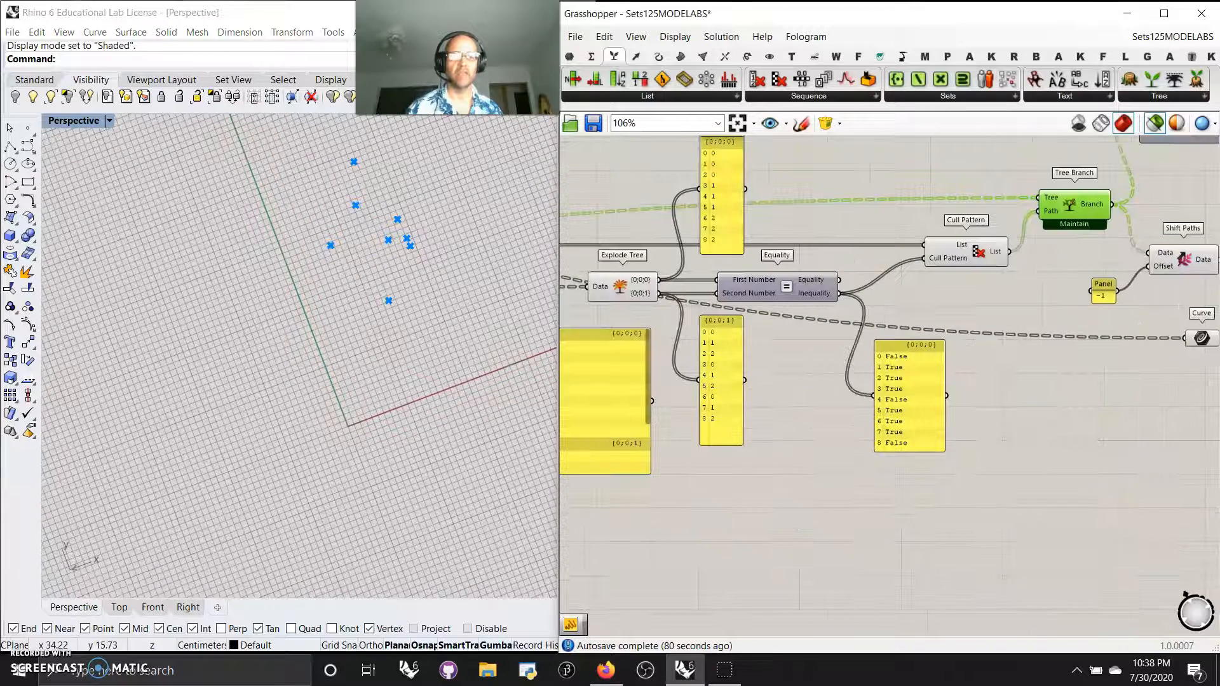
pyautogui.moveTo(1077, 232); pyautogui.dragTo(1010, 320, button='right')
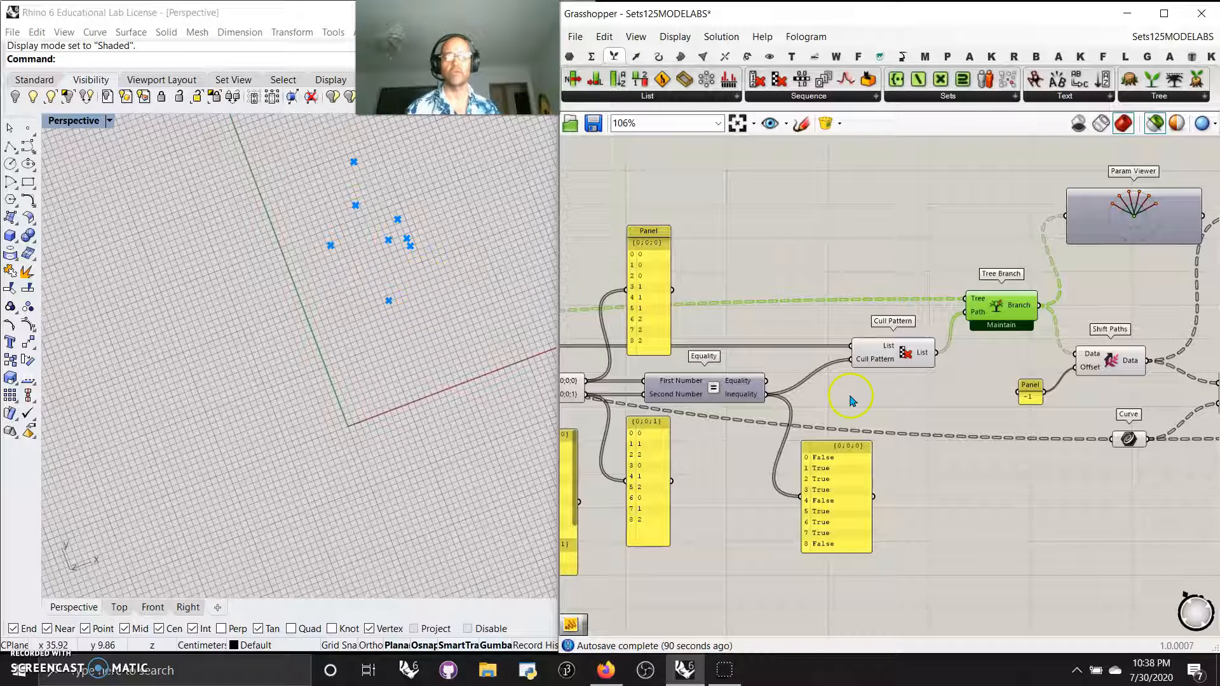
# Review the path index panels before and after Flip Matrix and the Tree Statistics paths panel up close
pyautogui.moveTo(969, 435); pyautogui.dragTo(998, 431, button='right')
pyautogui.scroll(3, 573, 319)
pyautogui.moveTo(573, 319); pyautogui.dragTo(1200, 325, button='right')
pyautogui.moveTo(964, 465); pyautogui.dragTo(1061, 243, button='right')
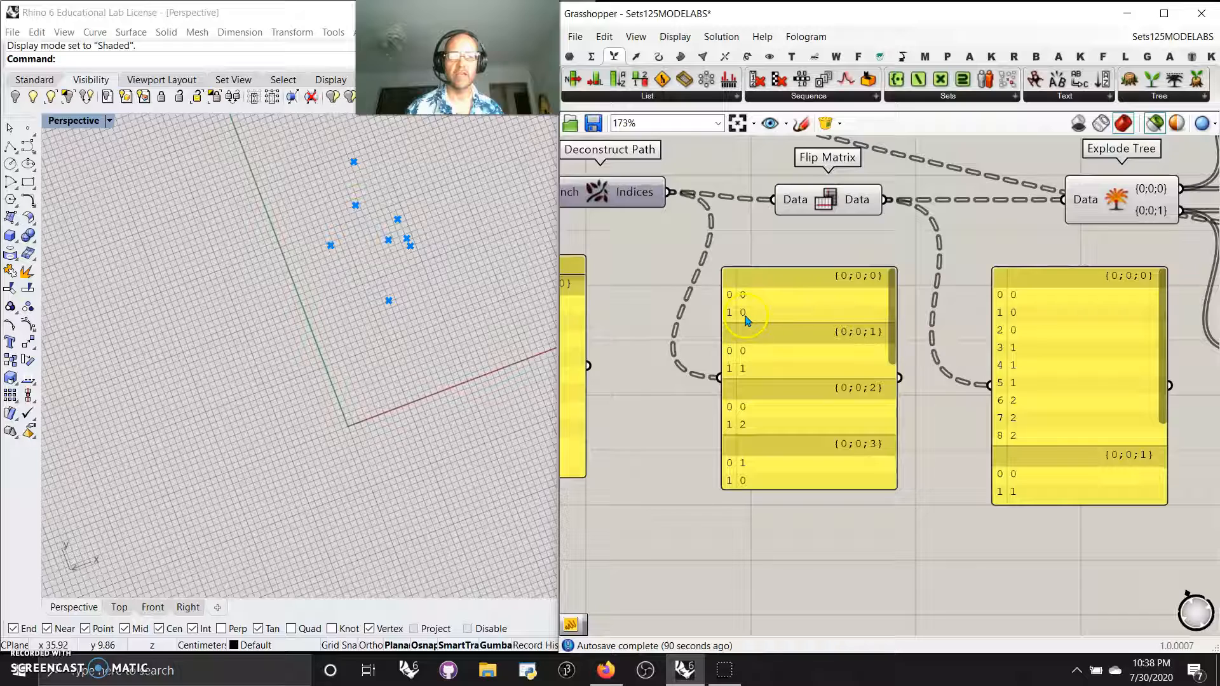
pyautogui.moveTo(655, 420); pyautogui.dragTo(1017, 390, button='right')
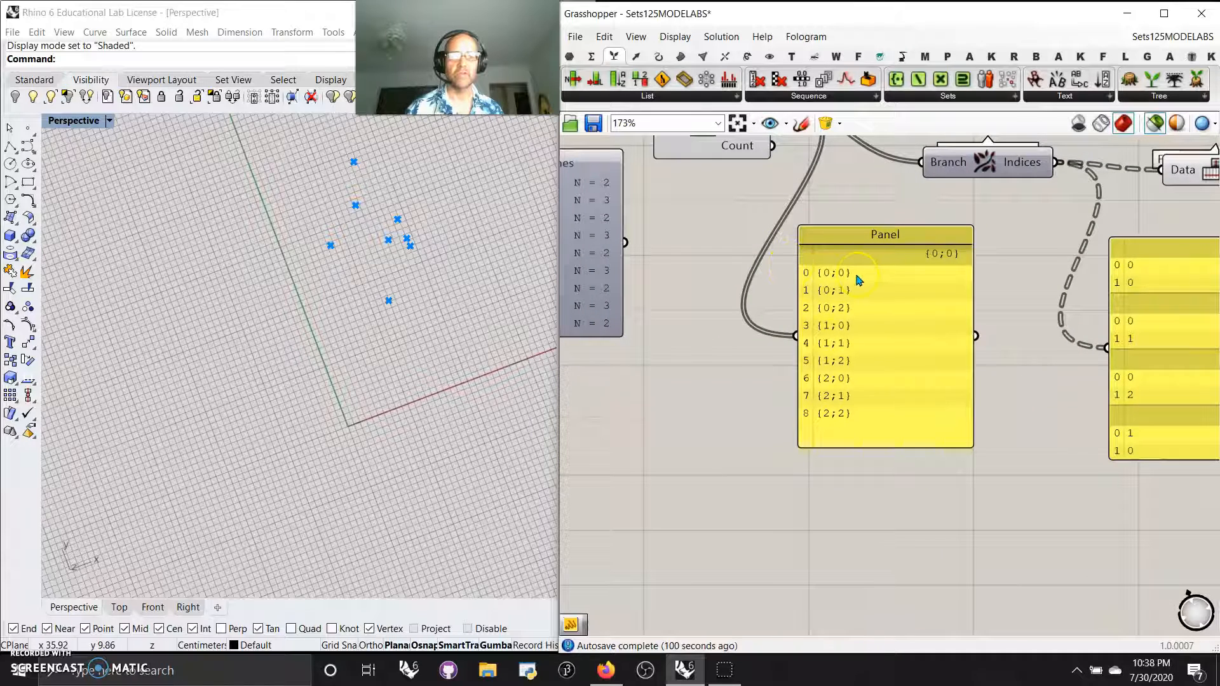
pyautogui.scroll(-8, 918, 427)
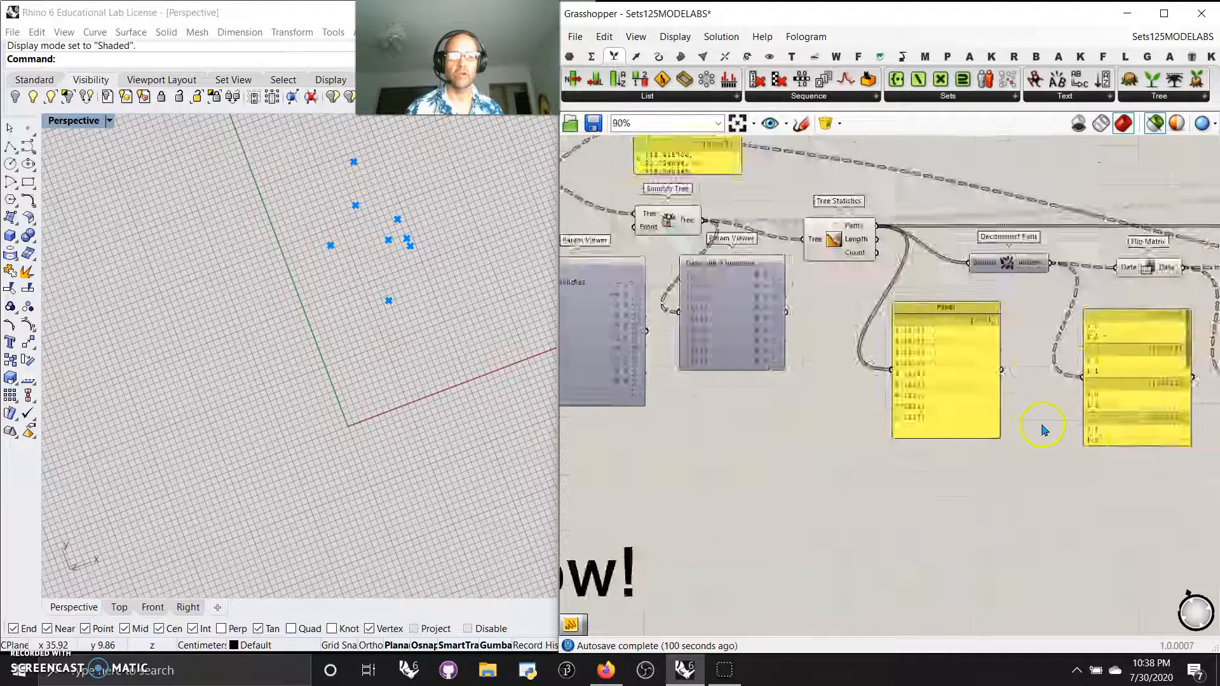
pyautogui.moveTo(924, 426); pyautogui.dragTo(942, 427, button='right')
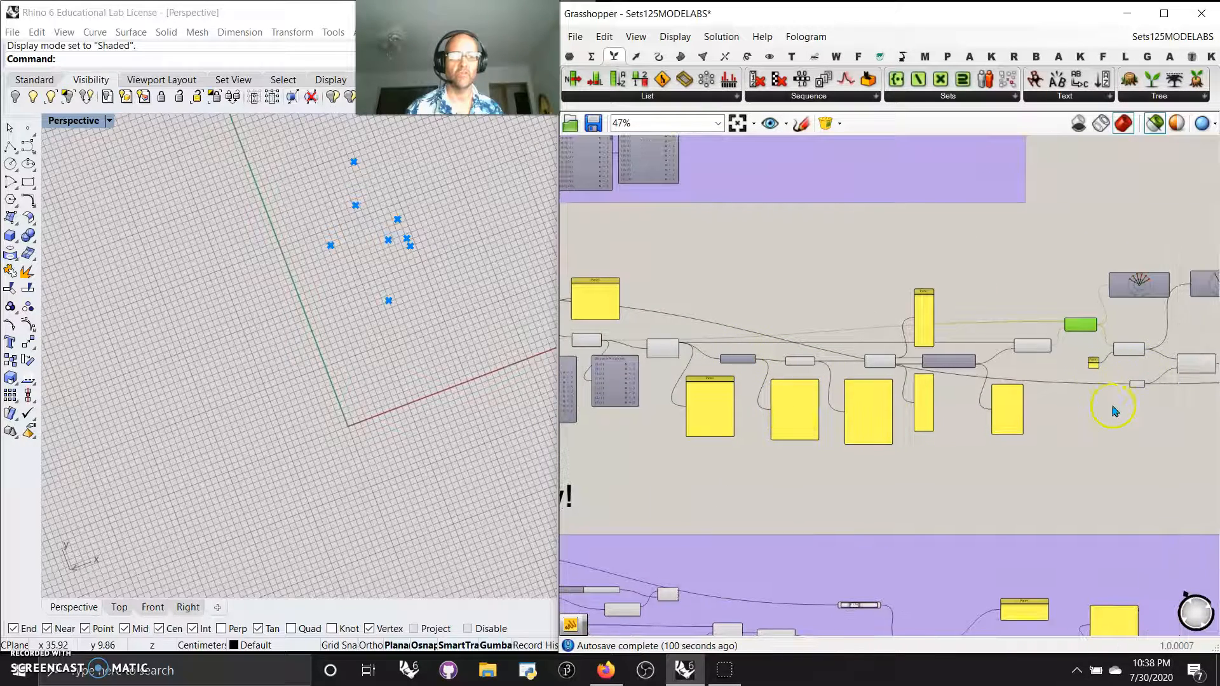
# Inspect Shift Paths with its -1 offset and compare the tree structures in the two Param Viewers beside it
pyautogui.moveTo(1113, 411); pyautogui.dragTo(928, 476, button='right')
pyautogui.scroll(3, 891, 442)
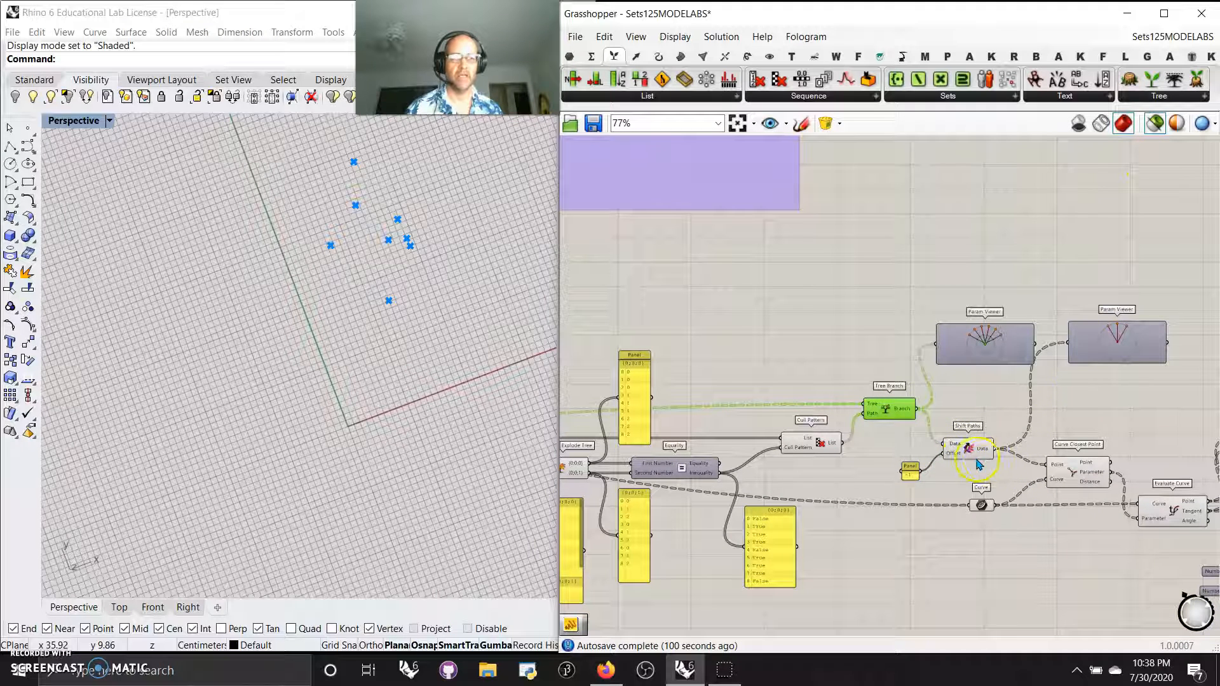
pyautogui.moveTo(970, 451); pyautogui.dragTo(888, 440, button='right')
pyautogui.click(889, 437)
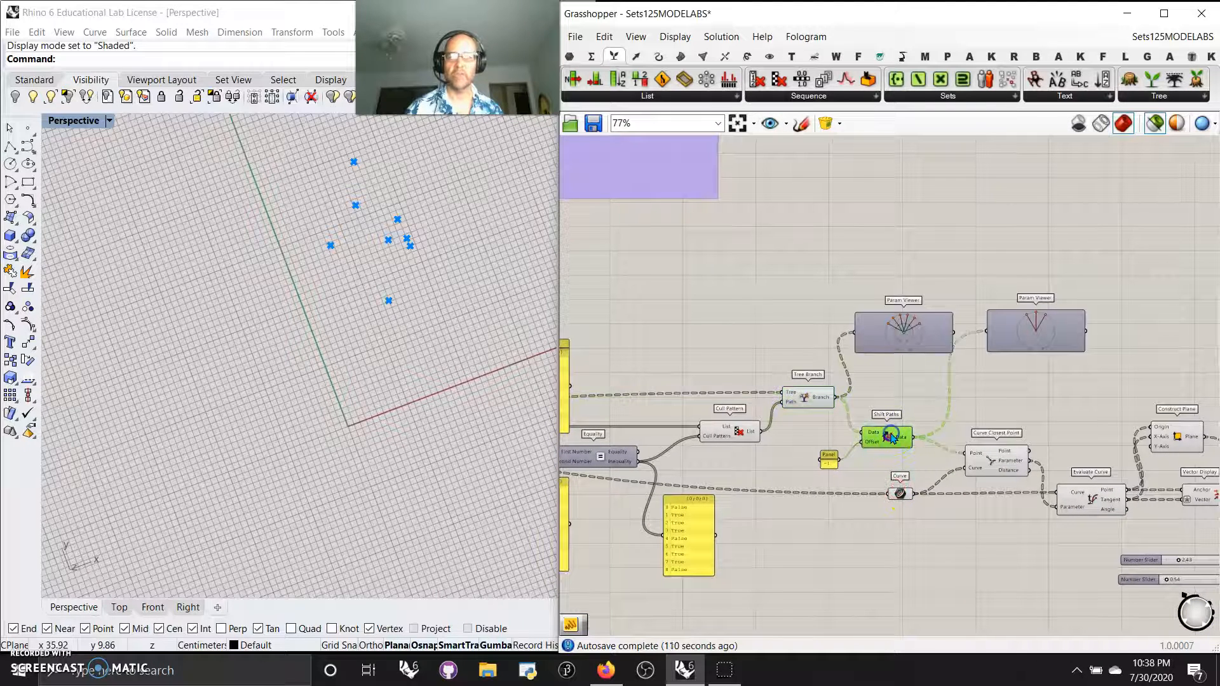
pyautogui.scroll(2, 833, 479)
pyautogui.moveTo(1007, 524); pyautogui.dragTo(876, 516, button='right')
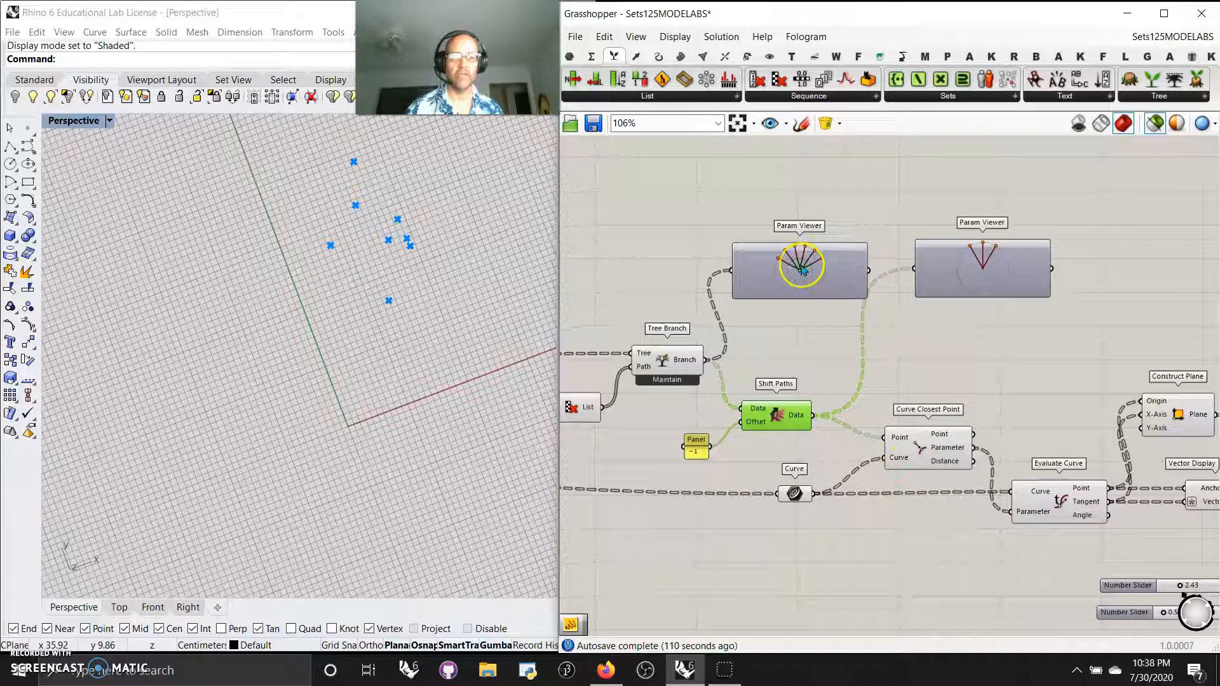
# Preview Curve Closest Point, Evaluate Curve and the Construct Plane planes at the intersection points
pyautogui.click(921, 452)
pyautogui.moveTo(992, 582); pyautogui.dragTo(867, 549, button='right')
pyautogui.click(941, 472)
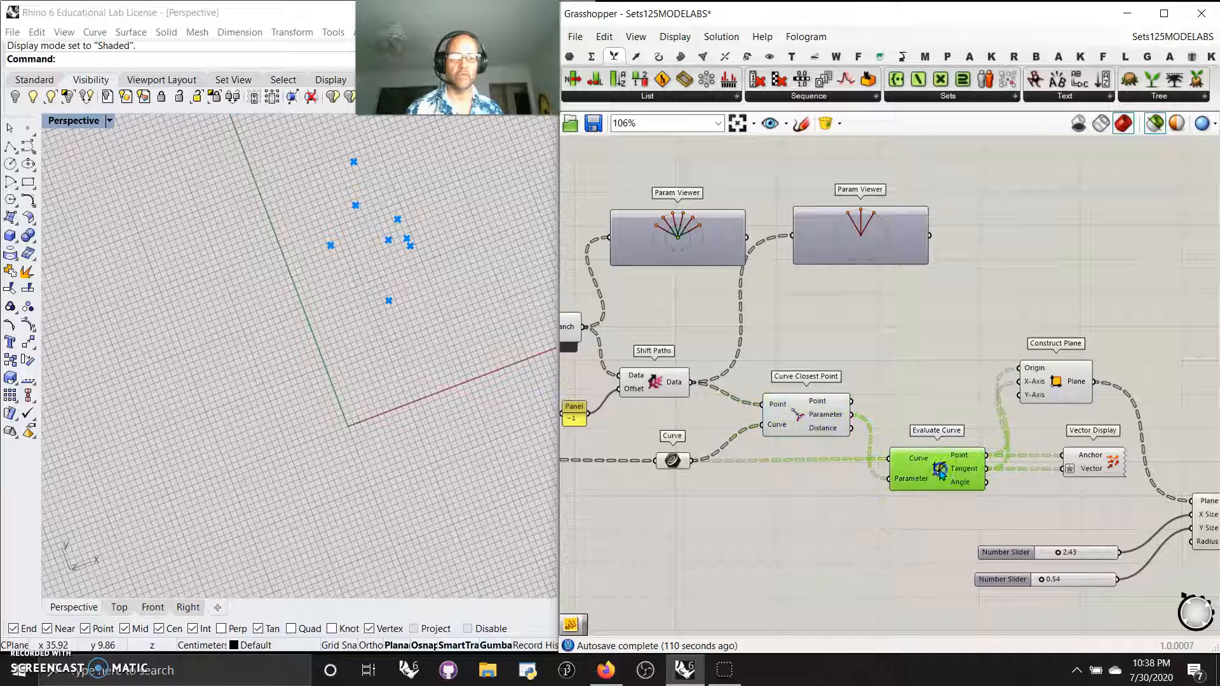
pyautogui.click(1048, 384)
pyautogui.scroll(8, 394, 257)
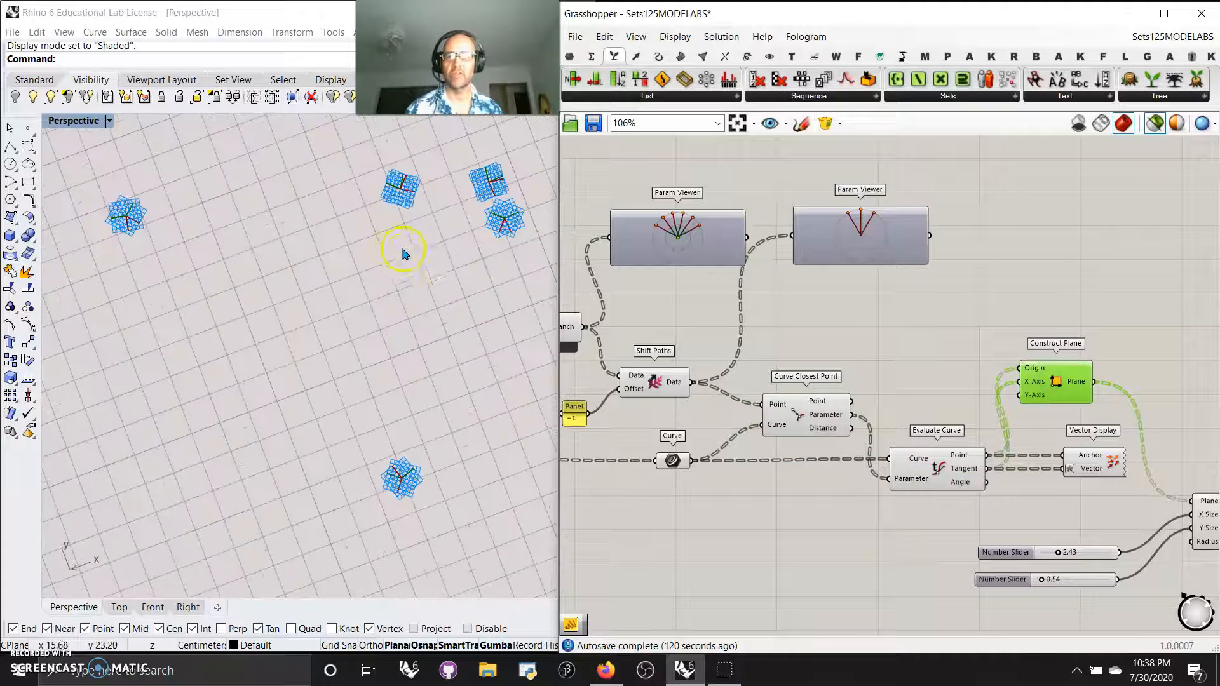
pyautogui.moveTo(1067, 506); pyautogui.dragTo(1035, 443, button='right')
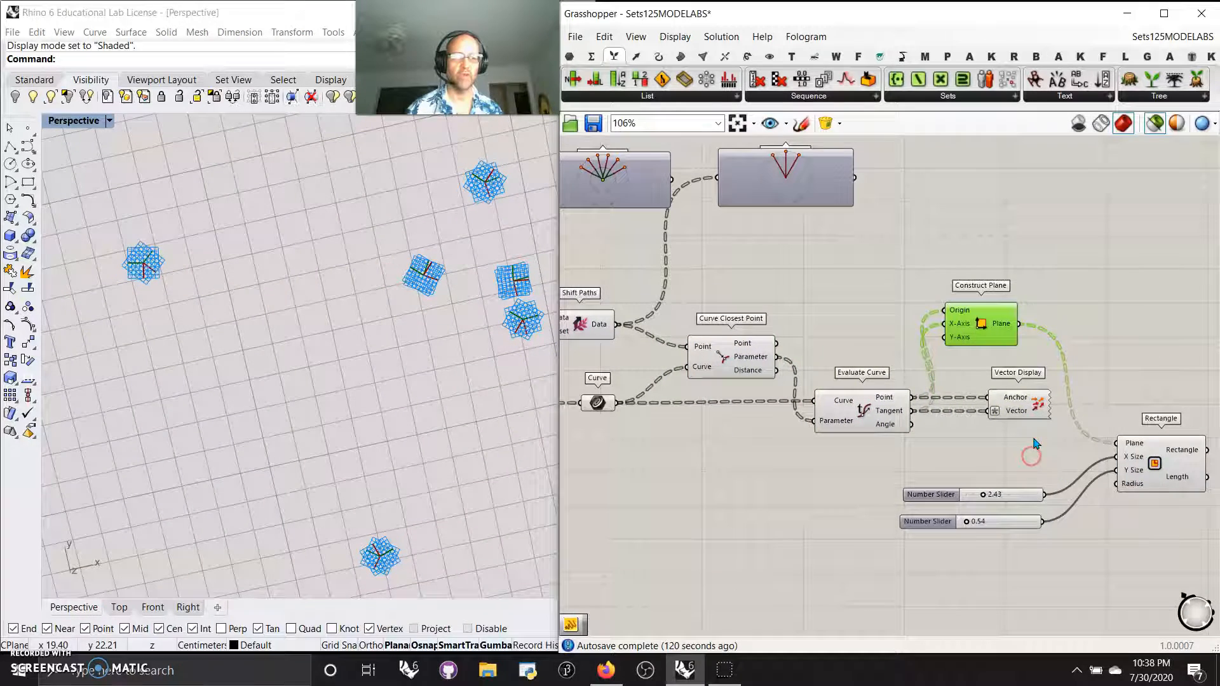
# Preview the Rectangle output together with the input curves of the intersection definition
pyautogui.click(1151, 484)
pyautogui.scroll(-10, 314, 327)
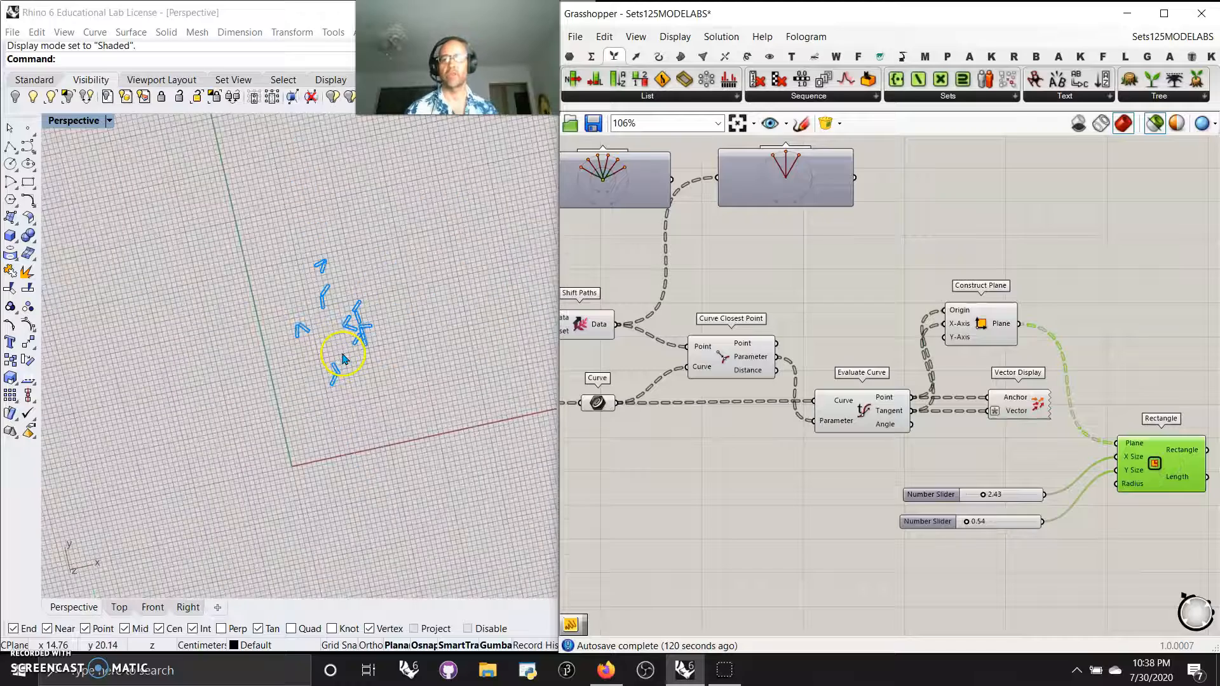
pyautogui.scroll(-8, 711, 512)
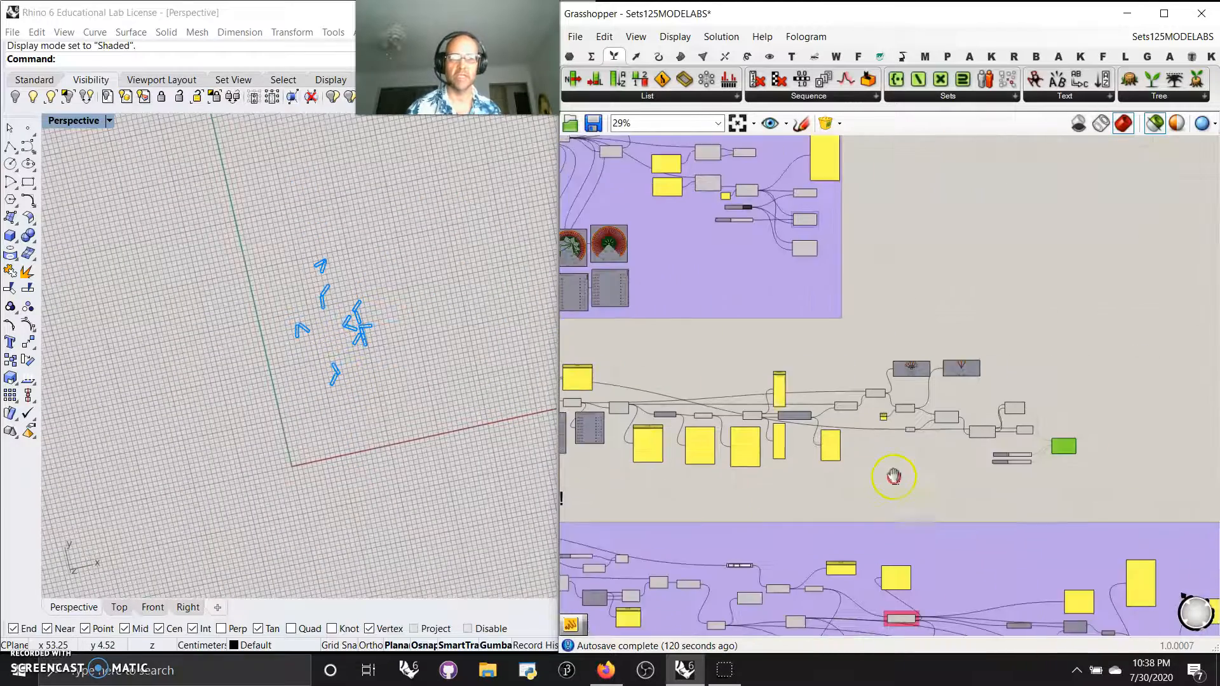
pyautogui.scroll(-3, 923, 472)
pyautogui.click(697, 389)
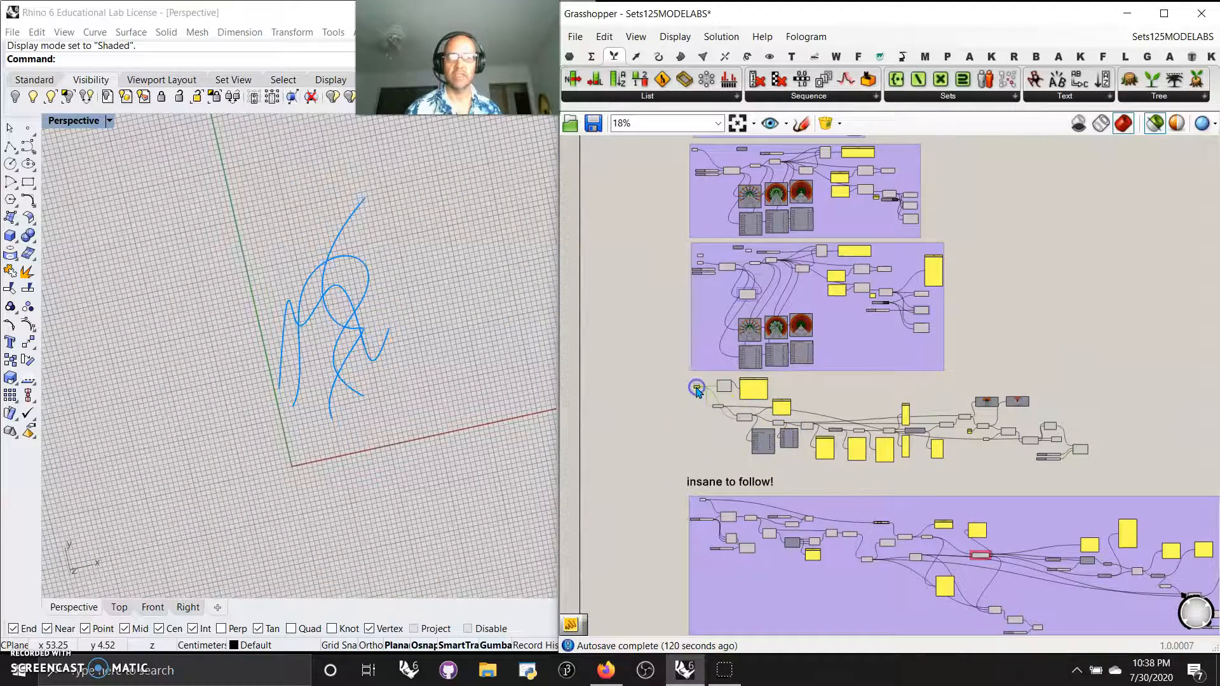
pyautogui.click(1080, 452)
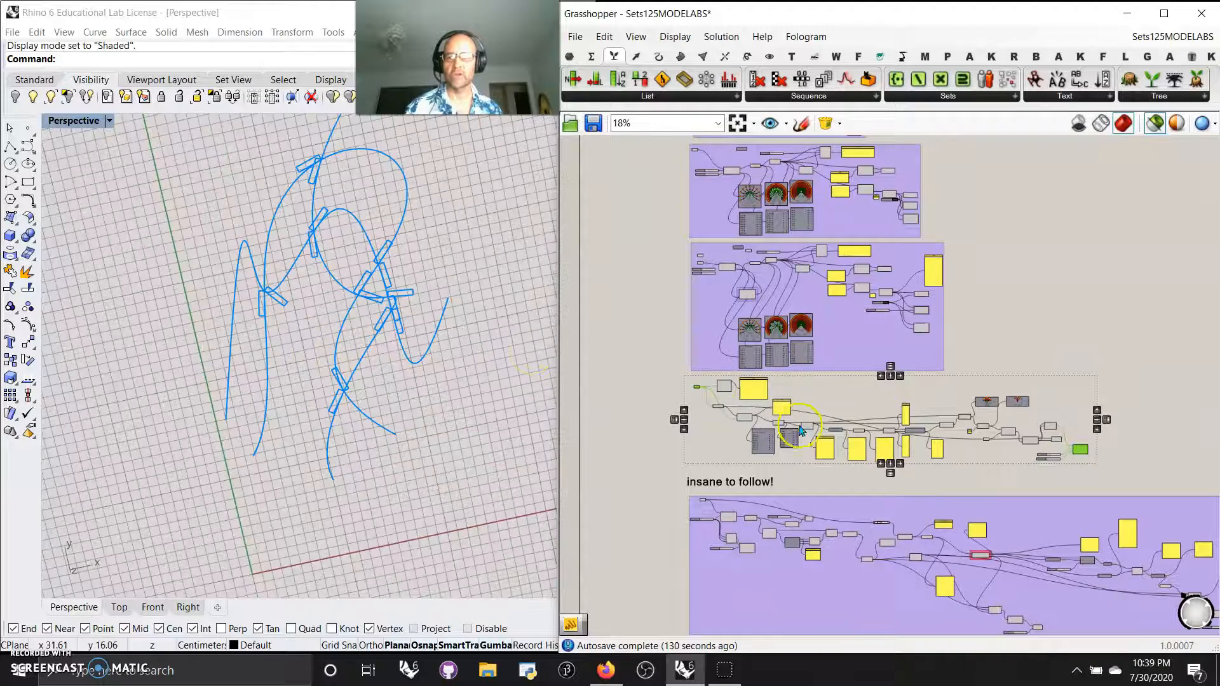
# Set the rectangles' X size to 1.05 and Y size to 3.79 with their number sliders
pyautogui.scroll(2, 1071, 451)
pyautogui.scroll(5, 1071, 451)
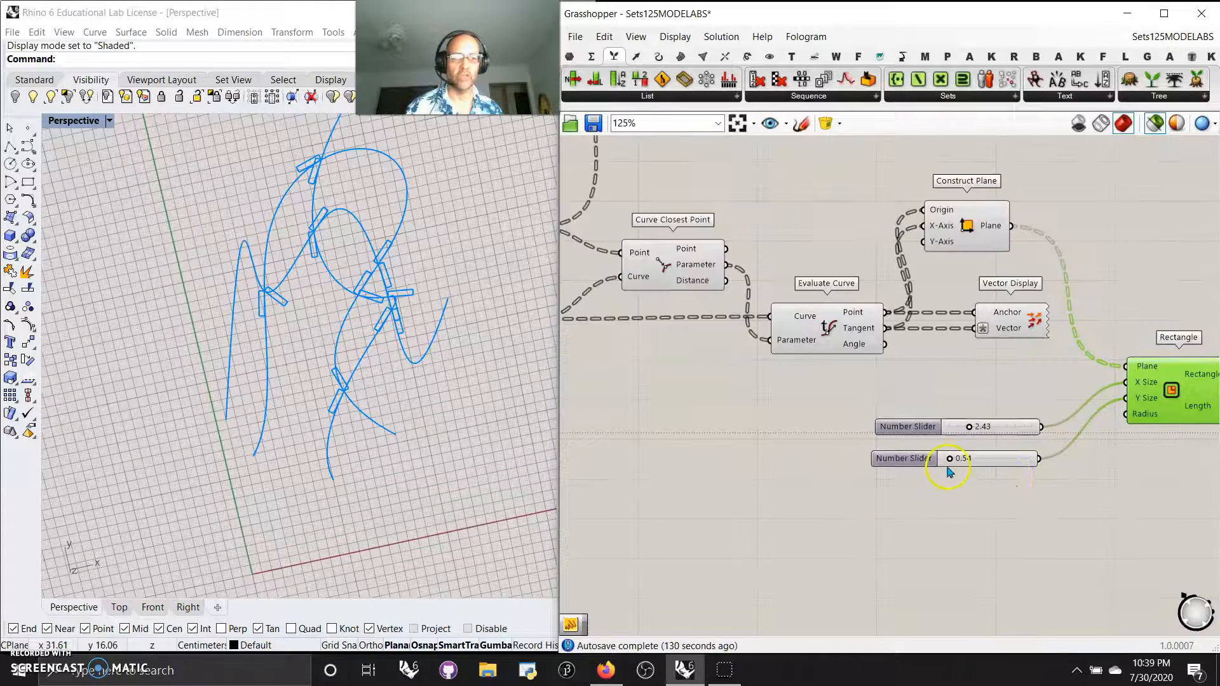
pyautogui.moveTo(951, 459); pyautogui.dragTo(960, 434)
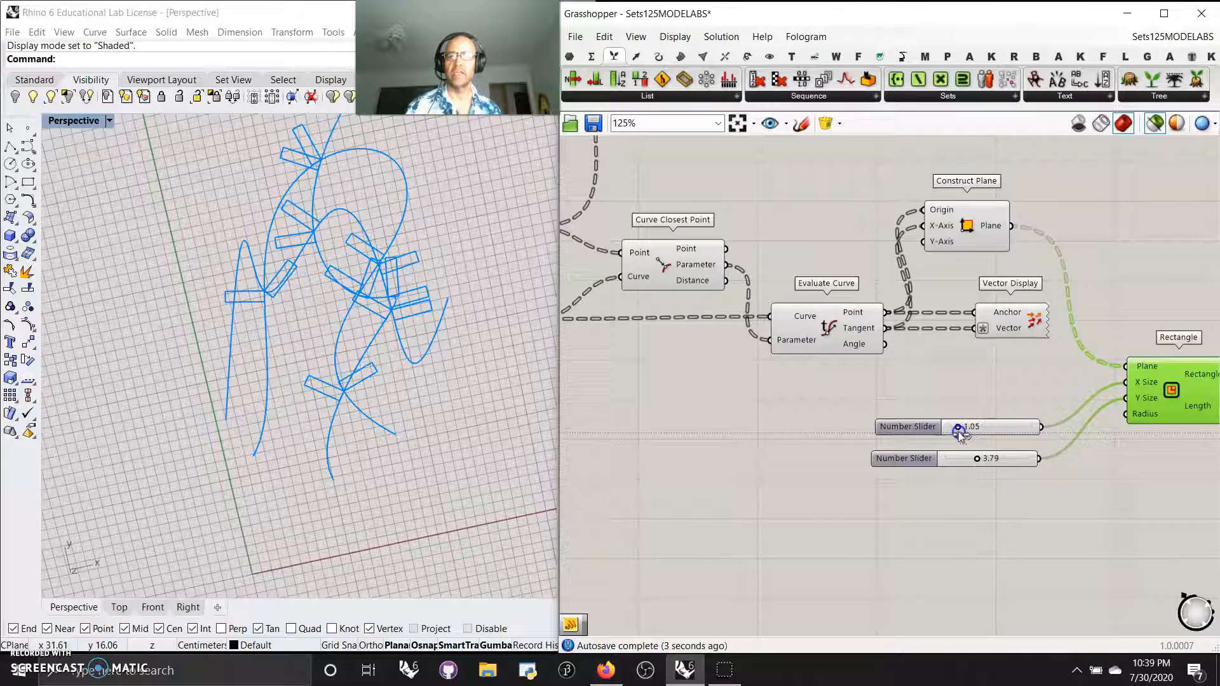
# Select all components of the curve intersection definition above the "insane to follow!" label and group them
pyautogui.scroll(-8, 815, 456)
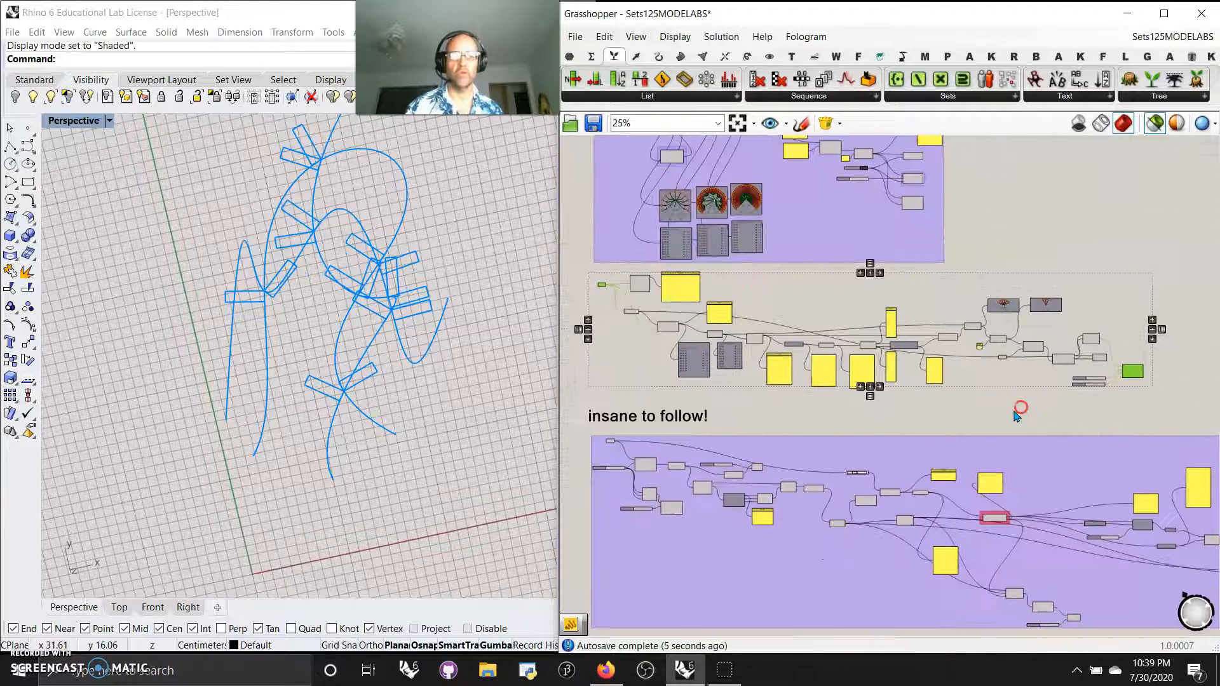
pyautogui.moveTo(1151, 405); pyautogui.dragTo(636, 293)
pyautogui.rightClick(574, 342)
pyautogui.click(596, 365)
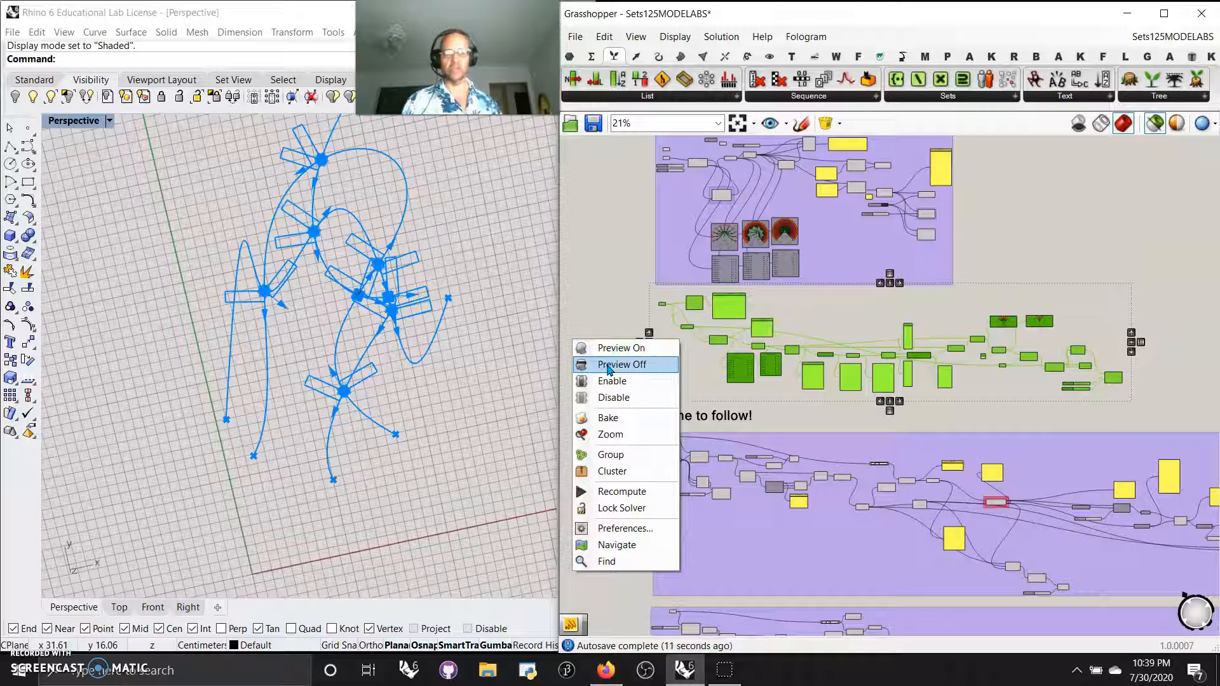
pyautogui.click(611, 455)
# Deselect the new group and preview the Region curve that starts the definition below the "insane to follow!" label
pyautogui.scroll(2, 686, 427)
pyautogui.scroll(4, 688, 432)
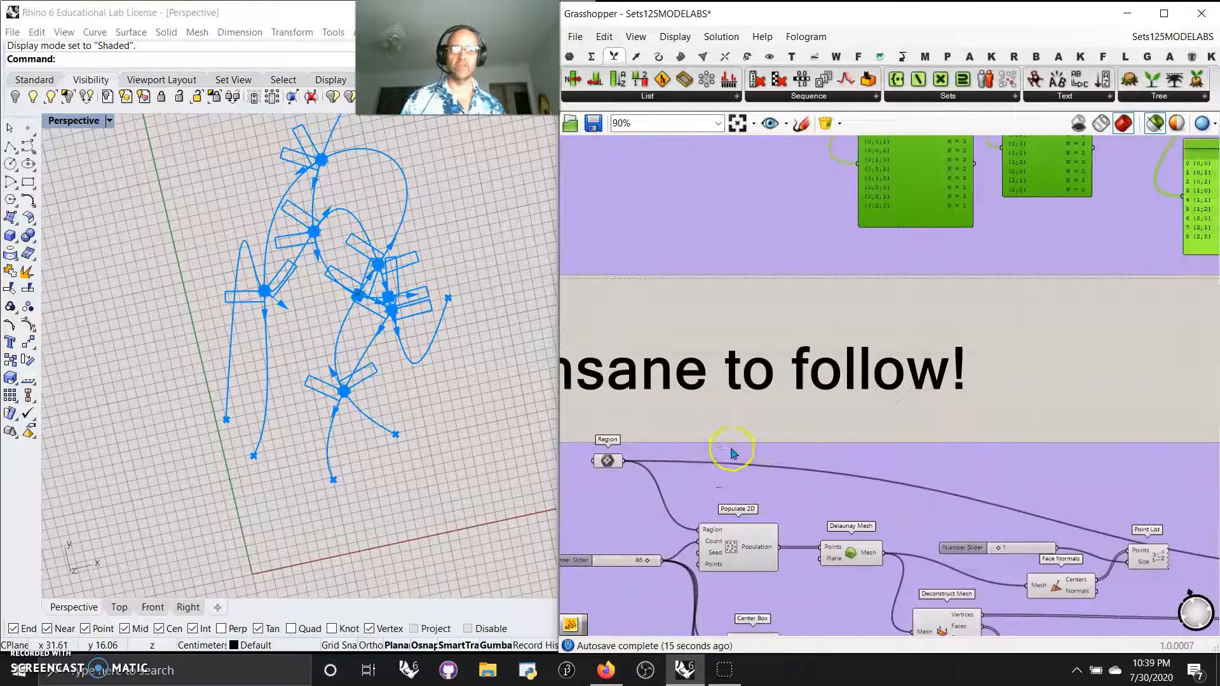
pyautogui.moveTo(738, 494); pyautogui.dragTo(700, 327, button='right')
pyautogui.scroll(-3, 724, 325)
pyautogui.scroll(-6, 737, 340)
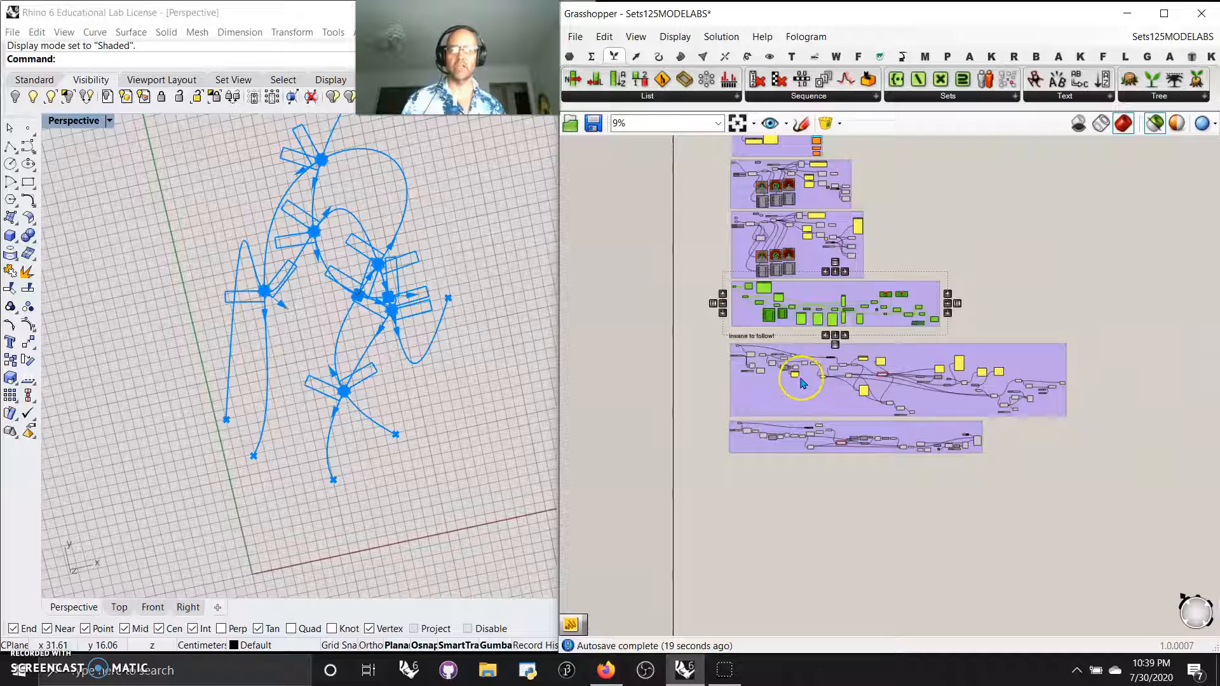
pyautogui.scroll(3, 718, 362)
pyautogui.click(706, 351)
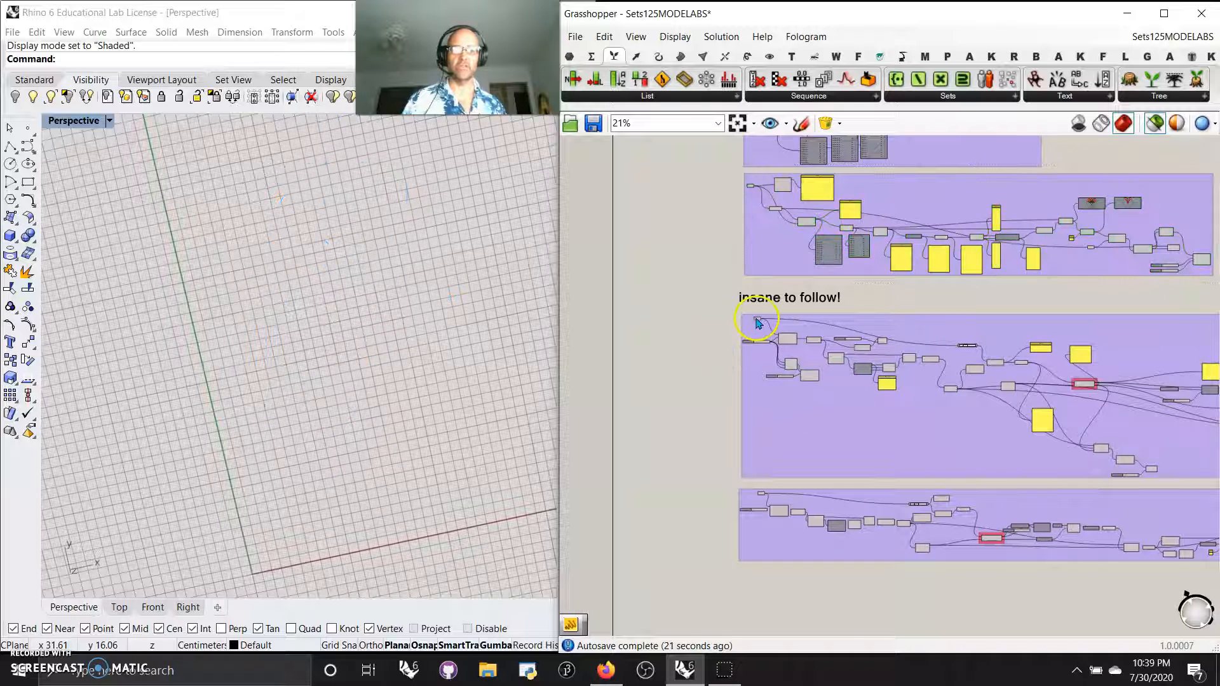
pyautogui.scroll(5, 731, 365)
pyautogui.click(831, 181)
pyautogui.moveTo(691, 335); pyautogui.dragTo(575, 433, button='right')
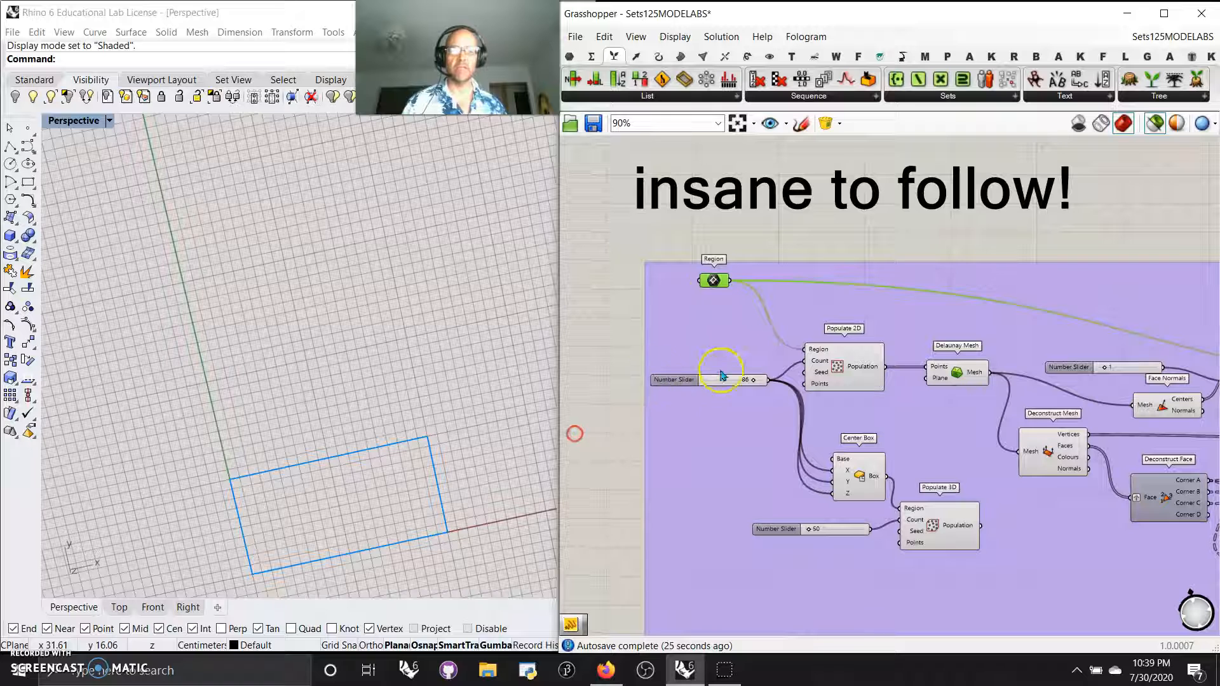
# Set the Populate 2D count slider to 62 and preview the resulting Delaunay Mesh
pyautogui.click(847, 373)
pyautogui.moveTo(755, 382); pyautogui.dragTo(737, 381)
pyautogui.click(951, 380)
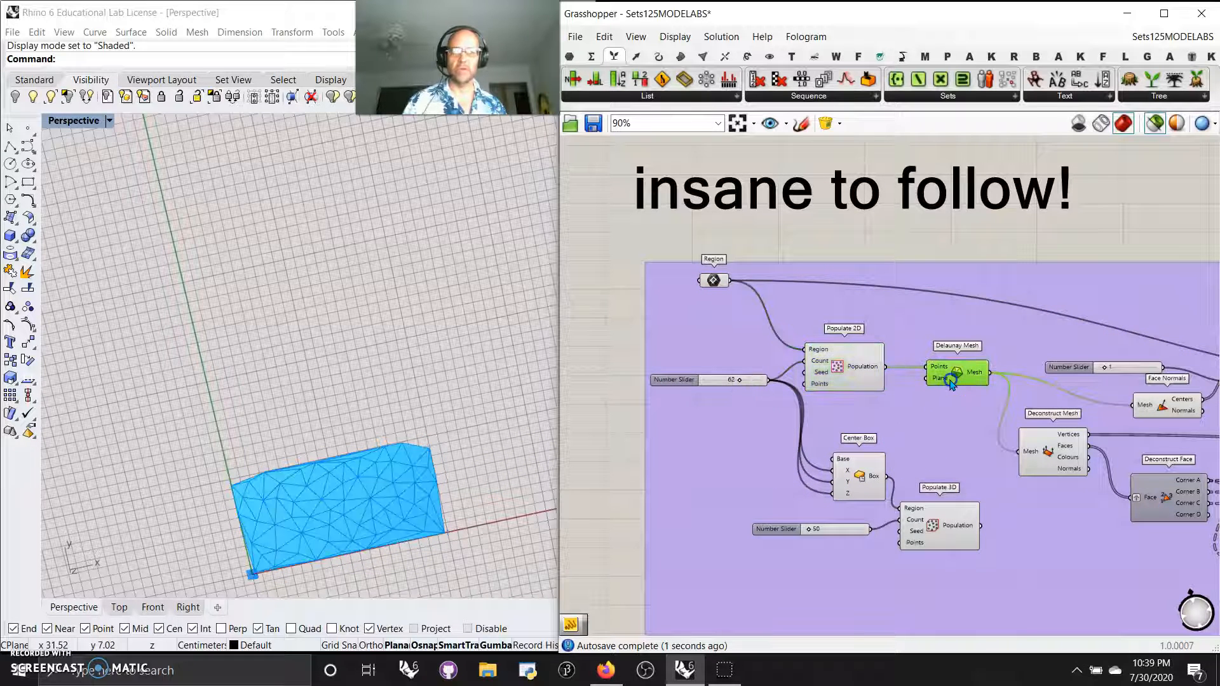
pyautogui.scroll(4, 443, 537)
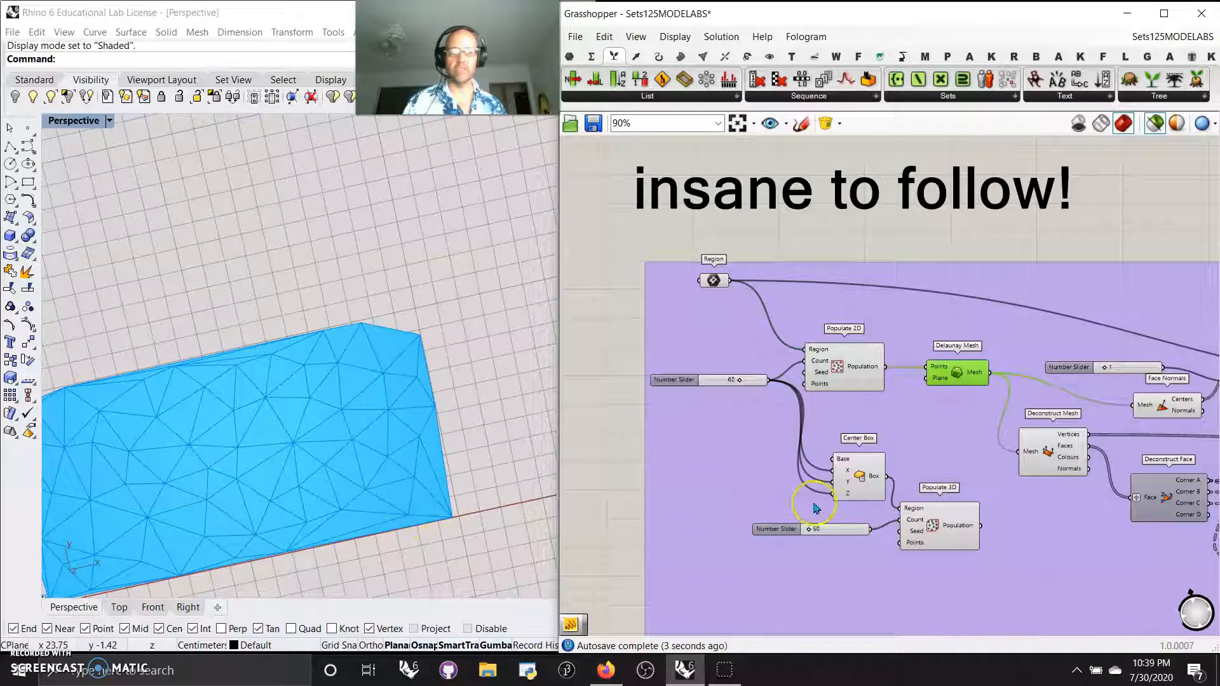
# Preview the Center Box and the Populate 3D points, bringing the whole point cloud into view
pyautogui.click(875, 498)
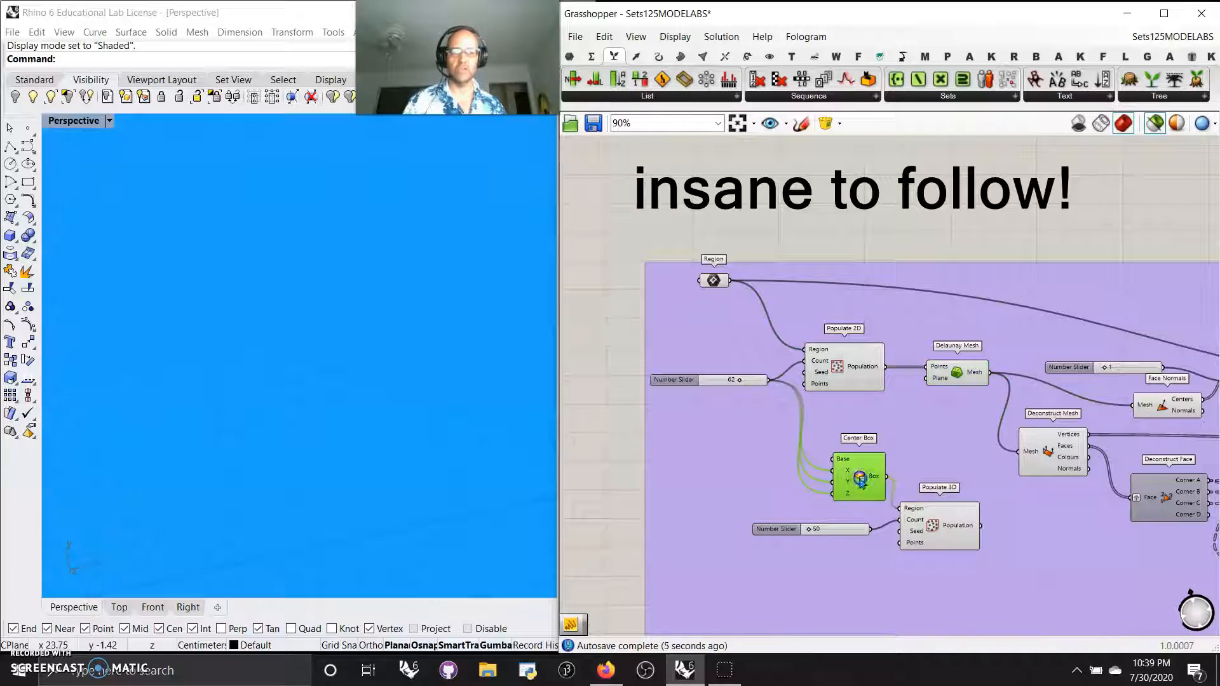
pyautogui.click(907, 536)
pyautogui.scroll(-3, 461, 465)
pyautogui.scroll(-5, 460, 464)
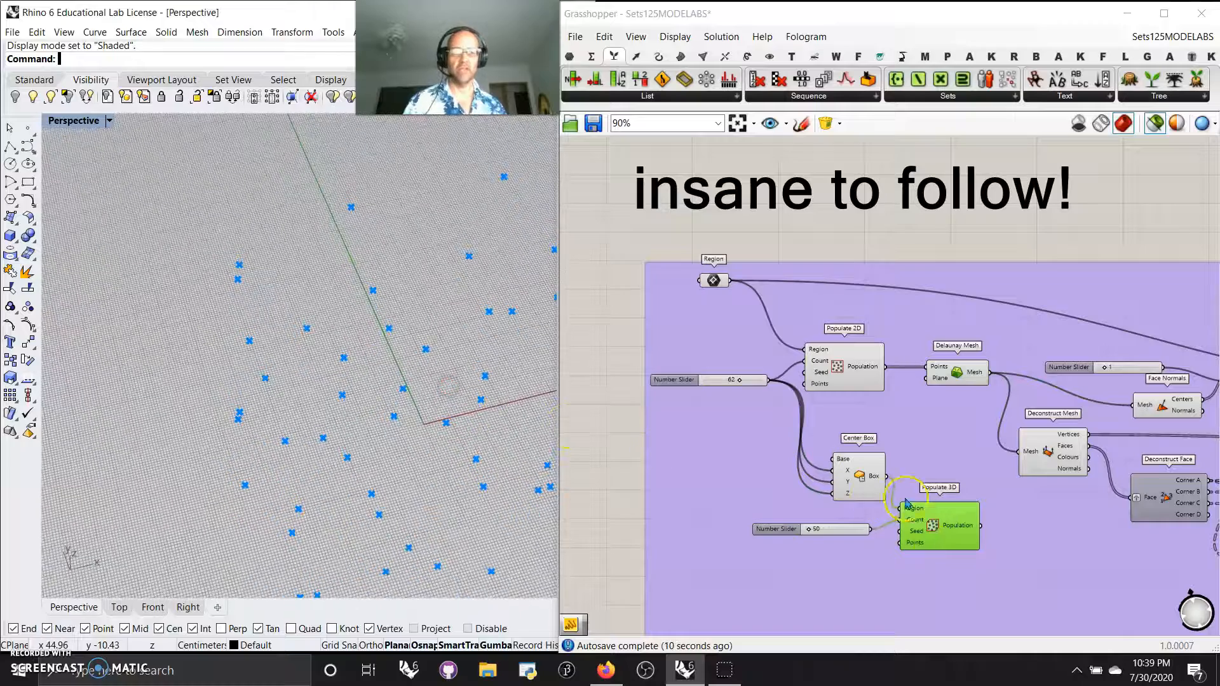
# Preview Populate 2D, the Delaunay Mesh and the Deconstruct Mesh output in turn
pyautogui.moveTo(846, 372); pyautogui.dragTo(844, 371)
pyautogui.moveTo(956, 372); pyautogui.dragTo(959, 375)
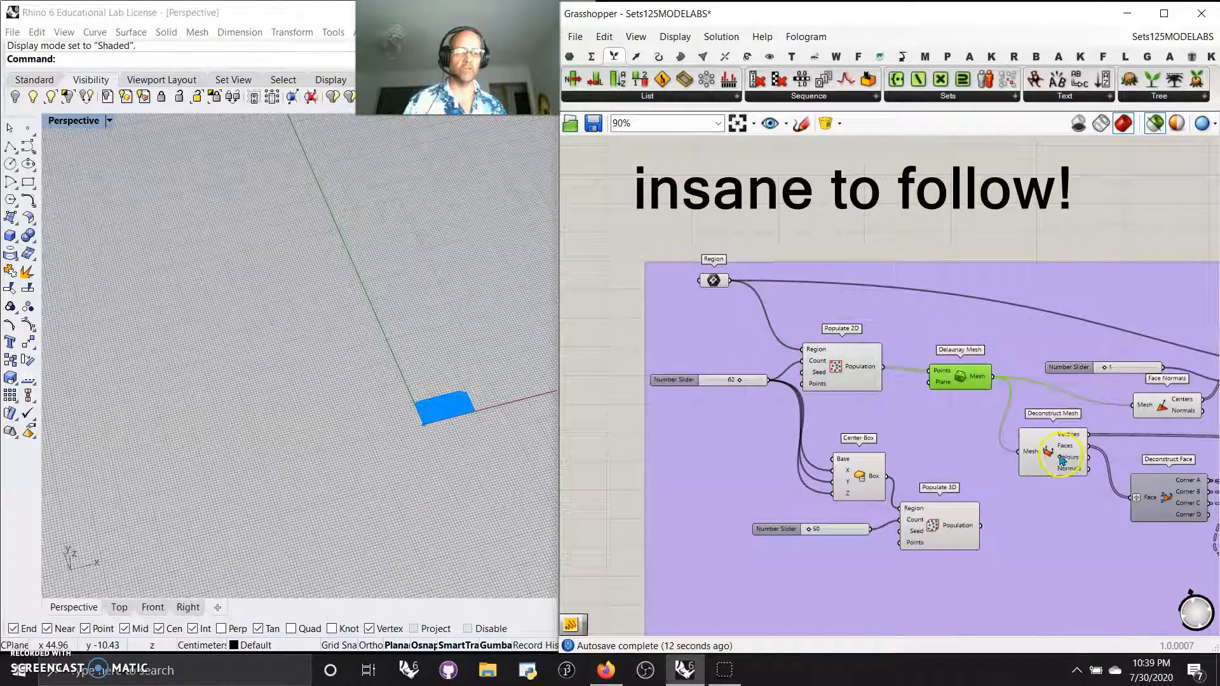
pyautogui.click(1060, 453)
pyautogui.moveTo(1071, 557); pyautogui.dragTo(920, 545, button='right')
# Ungroup the section of the definition that contains the Delaunay Mesh components
pyautogui.rightClick(881, 564)
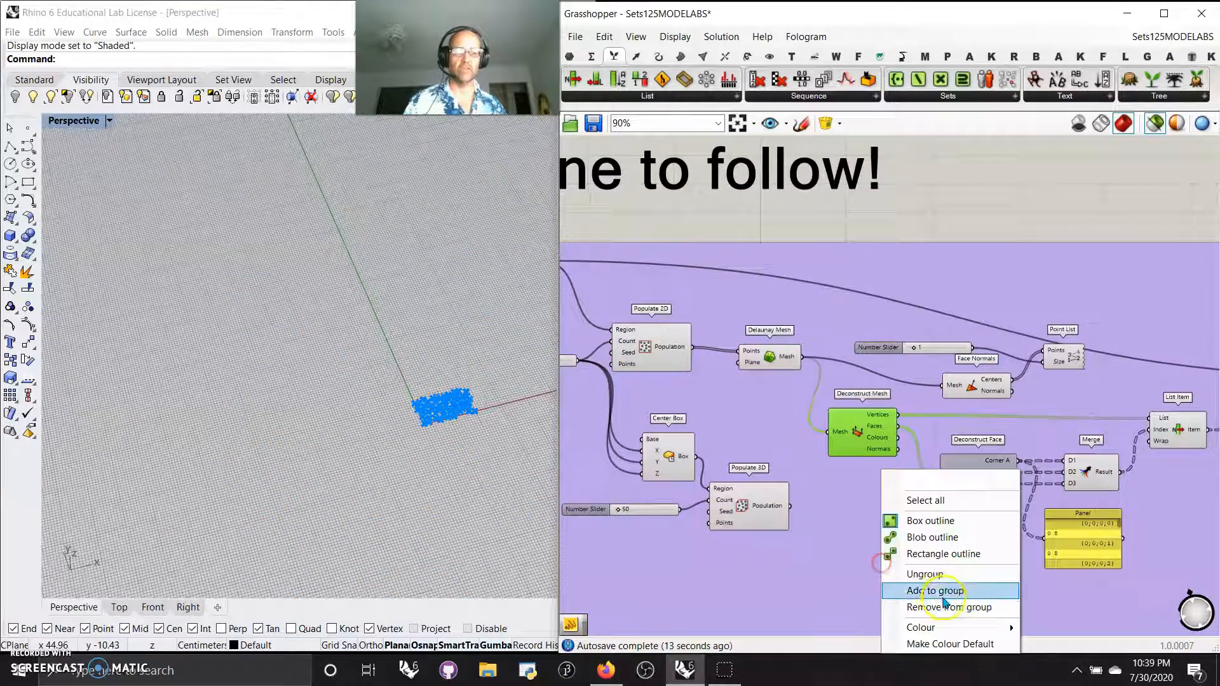
pyautogui.click(927, 580)
pyautogui.moveTo(915, 554); pyautogui.dragTo(837, 603, button='right')
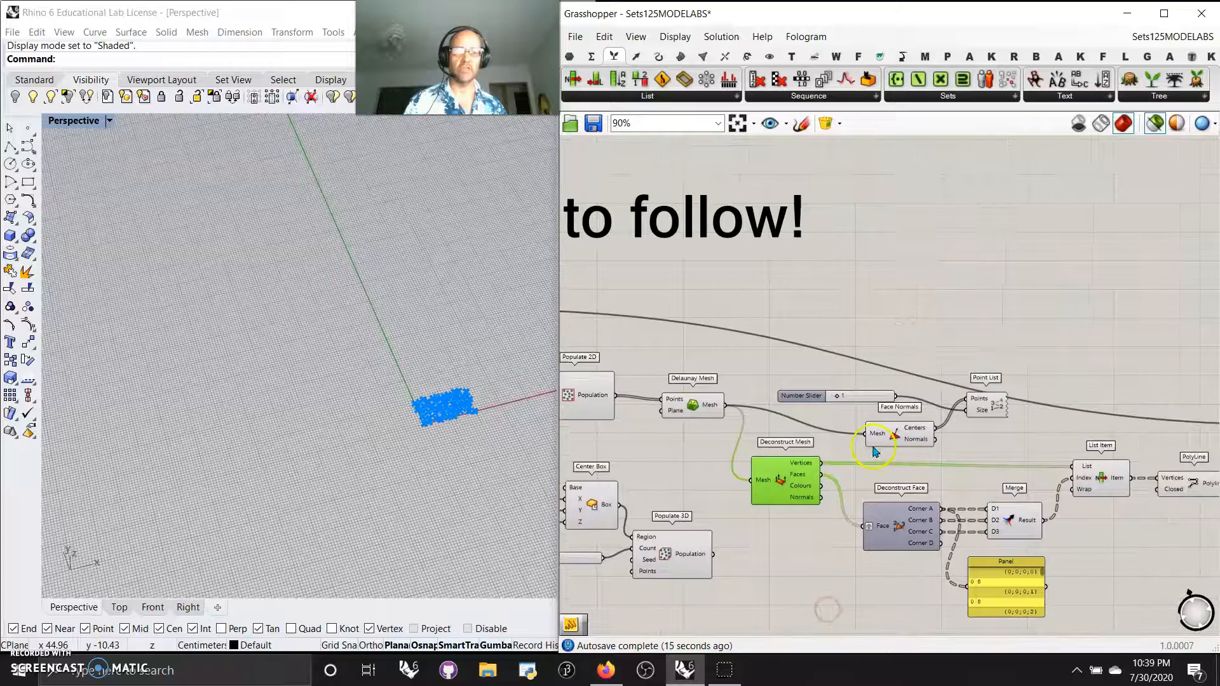
# Preview the Face Normals centers and the numbered Point List up close
pyautogui.scroll(3, 900, 440)
pyautogui.click(896, 435)
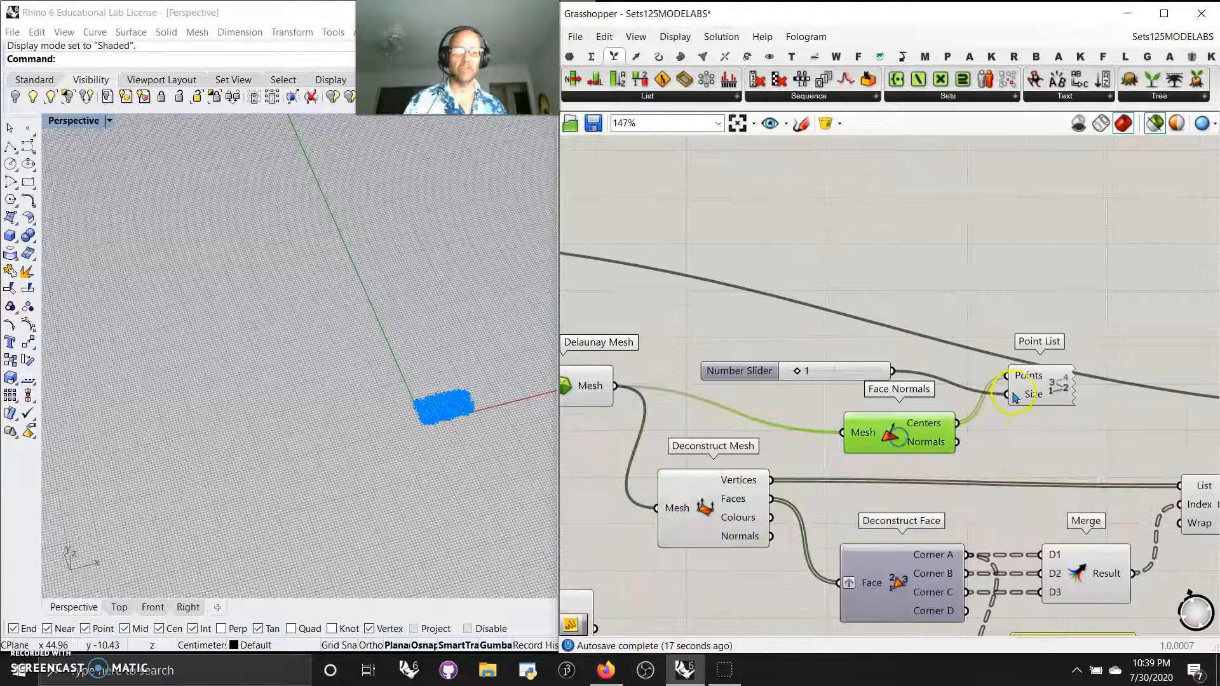
pyautogui.click(1030, 387)
pyautogui.scroll(5, 470, 430)
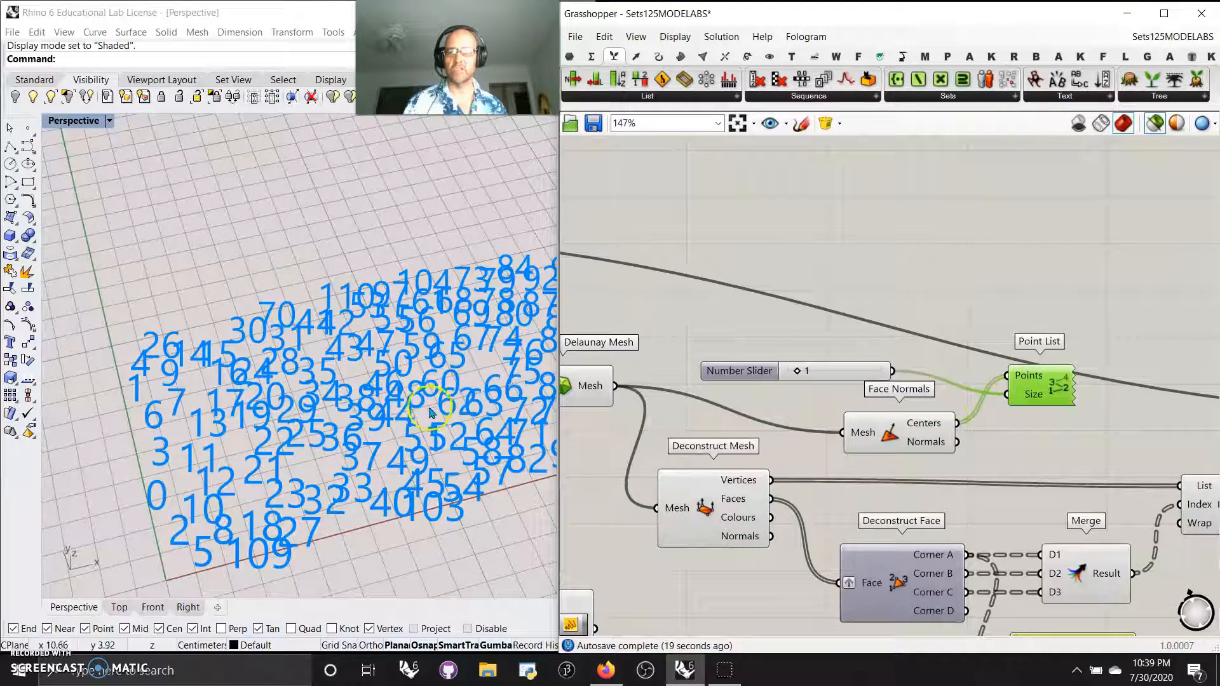
# Try a Point List size of 0, inspect the small numbers, and set the size slider back to 1
pyautogui.moveTo(801, 375); pyautogui.dragTo(795, 376)
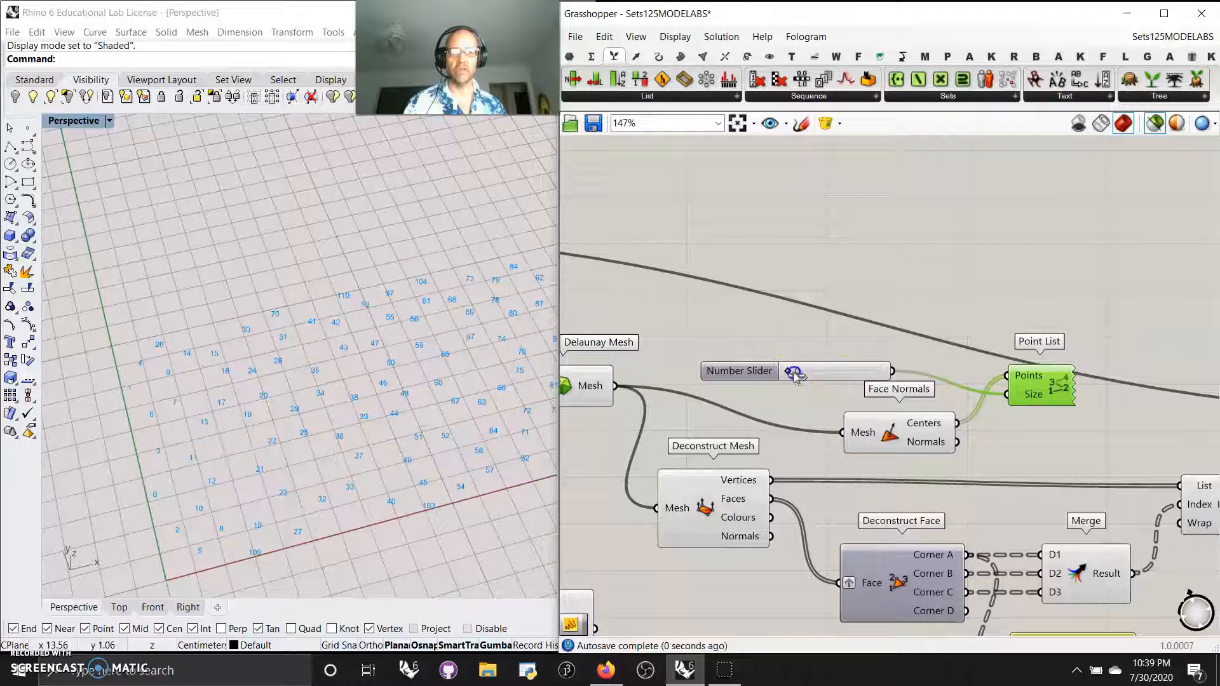
pyautogui.scroll(8, 410, 475)
pyautogui.scroll(-8, 413, 475)
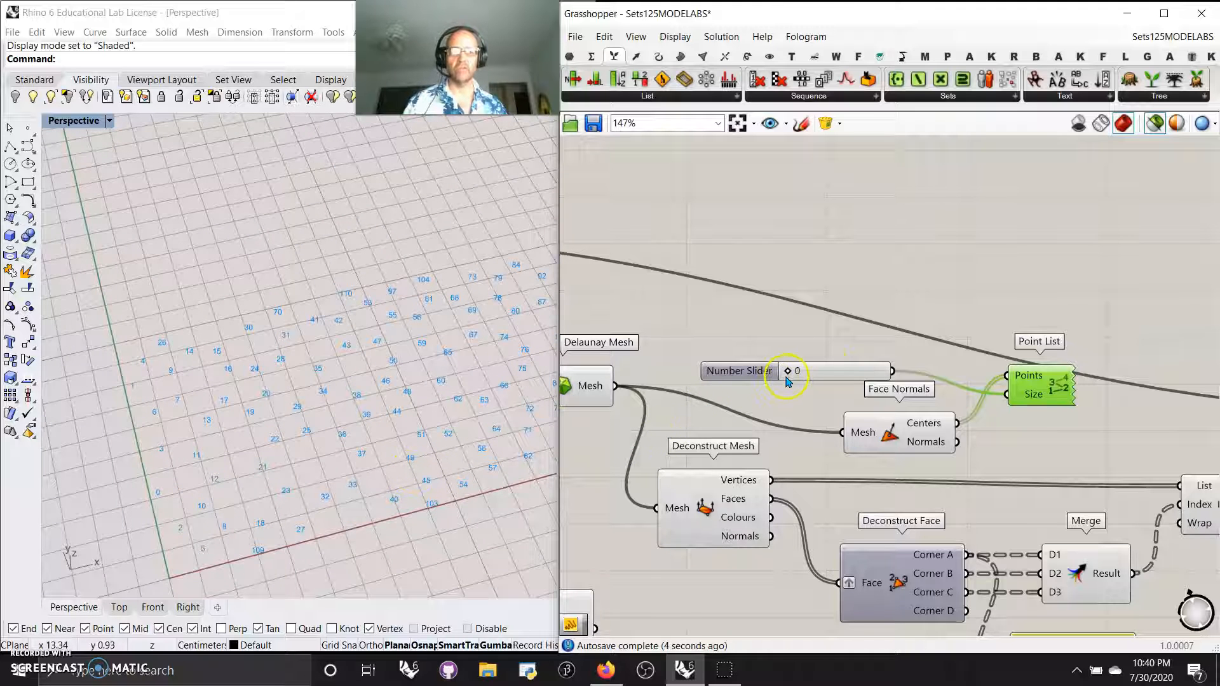
pyautogui.moveTo(786, 378); pyautogui.dragTo(795, 375)
# Add a Sphere component with Point On Curve feeding its Base, and set the curve point parameter to 0.327
pyautogui.moveTo(991, 524); pyautogui.dragTo(934, 343, button='right')
pyautogui.scroll(-8, 943, 357)
pyautogui.moveTo(905, 468); pyautogui.dragTo(825, 488, button='right')
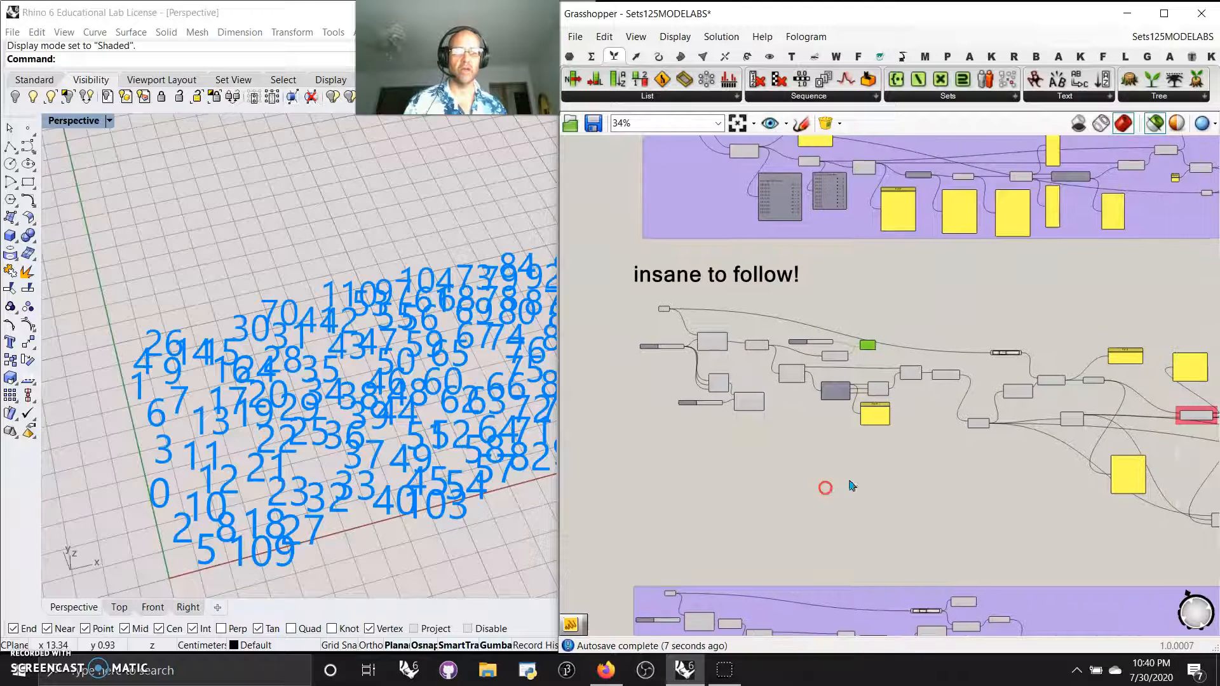
pyautogui.scroll(6, 1000, 375)
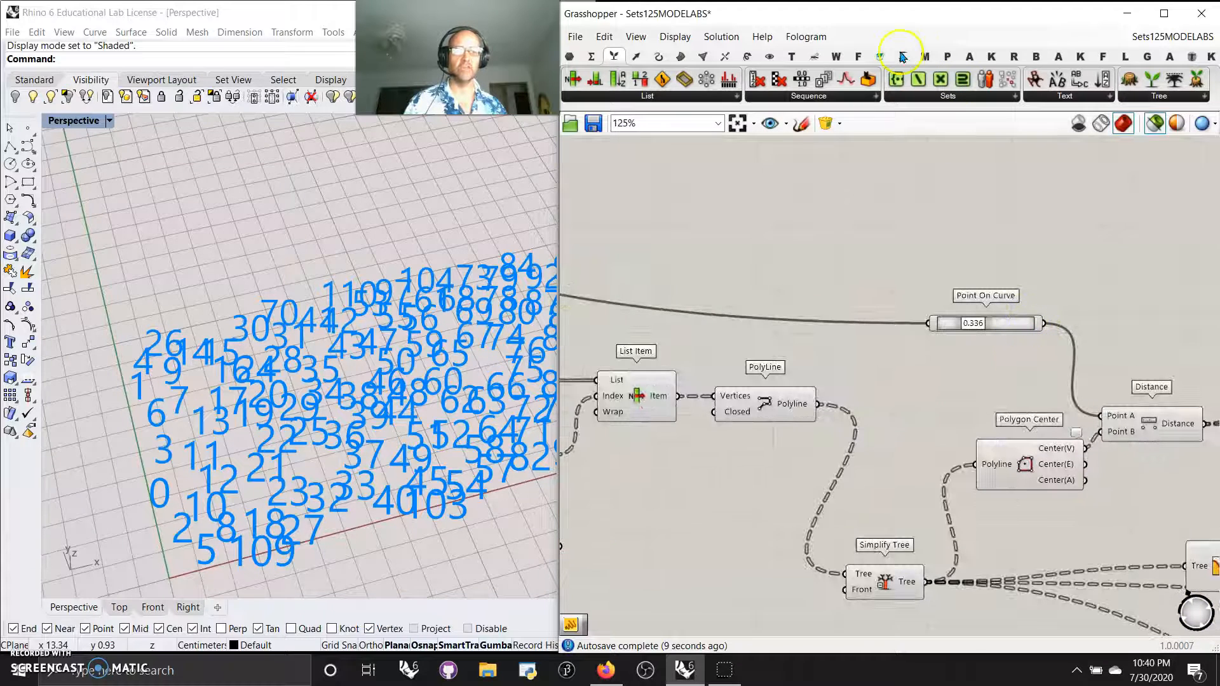
pyautogui.click(680, 56)
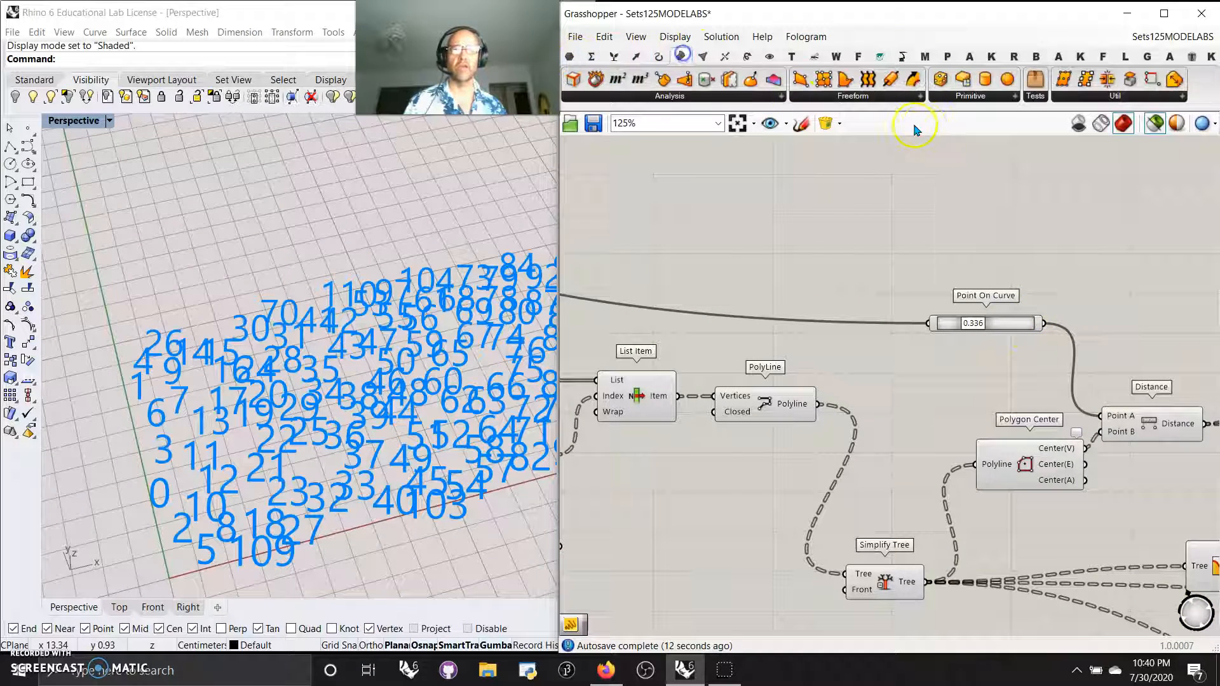
pyautogui.moveTo(995, 87); pyautogui.dragTo(1084, 280)
pyautogui.moveTo(1045, 323); pyautogui.dragTo(1039, 269)
pyautogui.scroll(-3, 248, 437)
pyautogui.scroll(8, 266, 458)
pyautogui.scroll(-8, 277, 452)
pyautogui.click(1085, 285)
pyautogui.moveTo(1086, 287); pyautogui.dragTo(1084, 288)
pyautogui.click(434, 452)
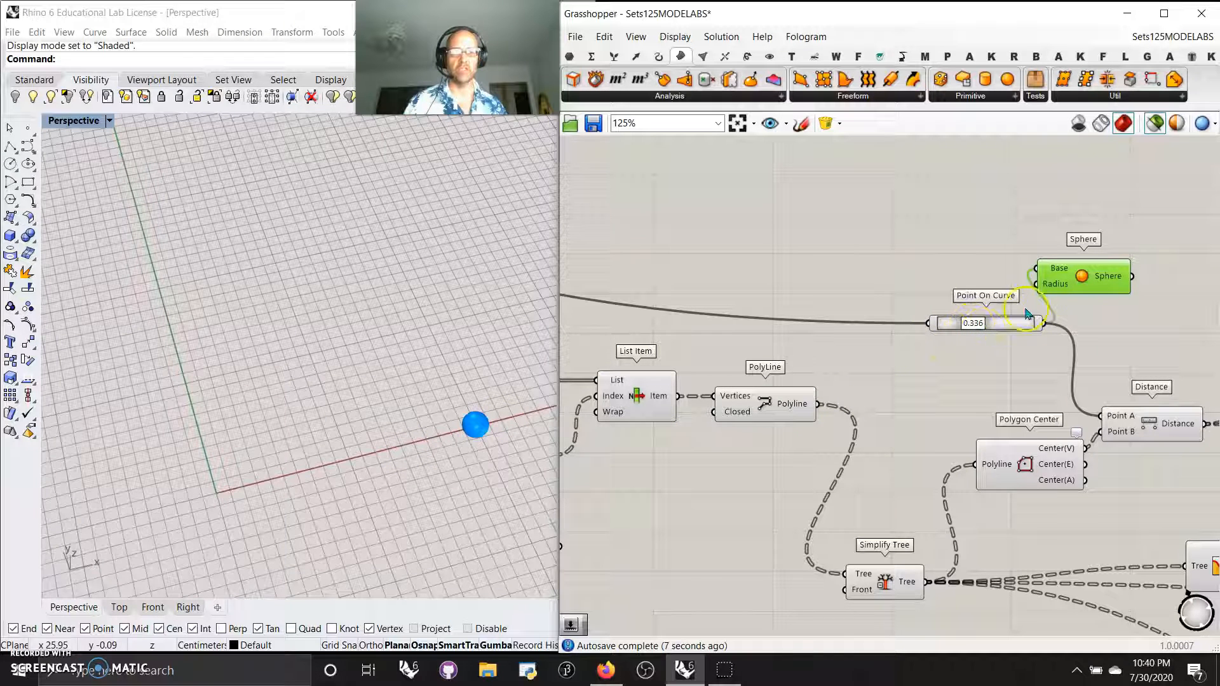
pyautogui.moveTo(965, 332)
pyautogui.mouseDown()
pyautogui.moveTo(947, 331)
pyautogui.moveTo(982, 336)
pyautogui.moveTo(965, 332)
pyautogui.moveTo(972, 340)
pyautogui.mouseUp()
# Preview the PolyLine triangles, the Simplify Tree output and the Polygon Center points in turn
pyautogui.click(778, 407)
pyautogui.click(370, 432)
pyautogui.moveTo(794, 432); pyautogui.dragTo(692, 284, button='right')
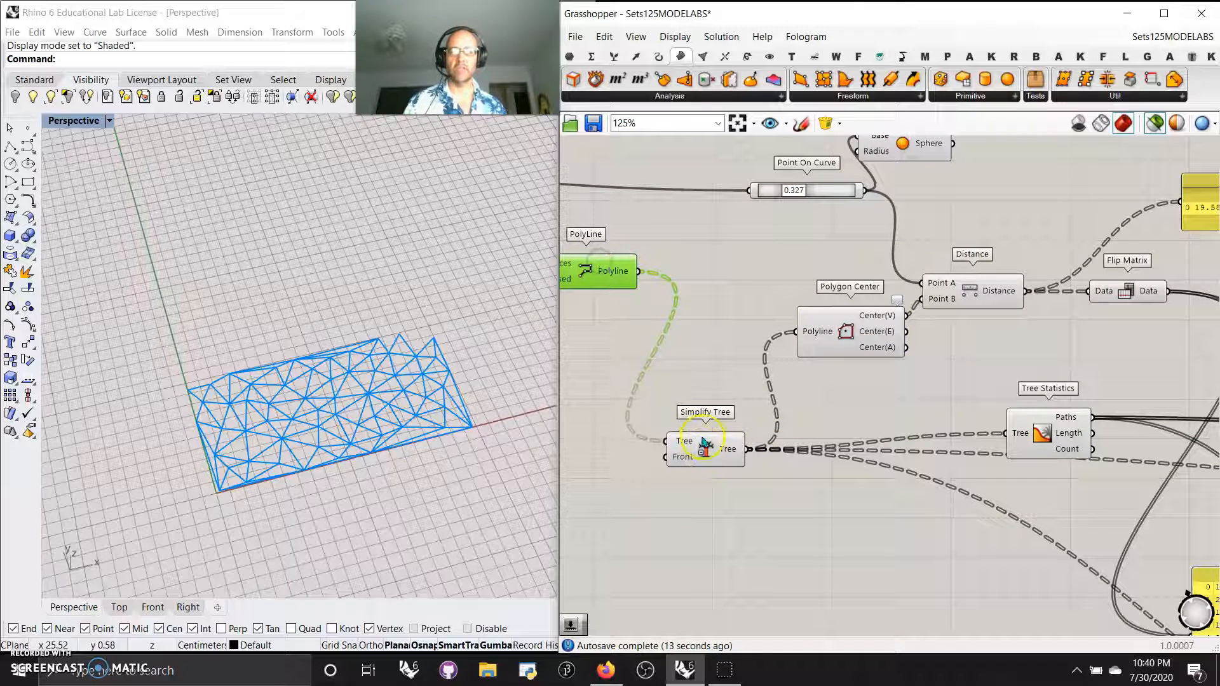
pyautogui.moveTo(704, 443); pyautogui.dragTo(704, 438)
pyautogui.click(841, 336)
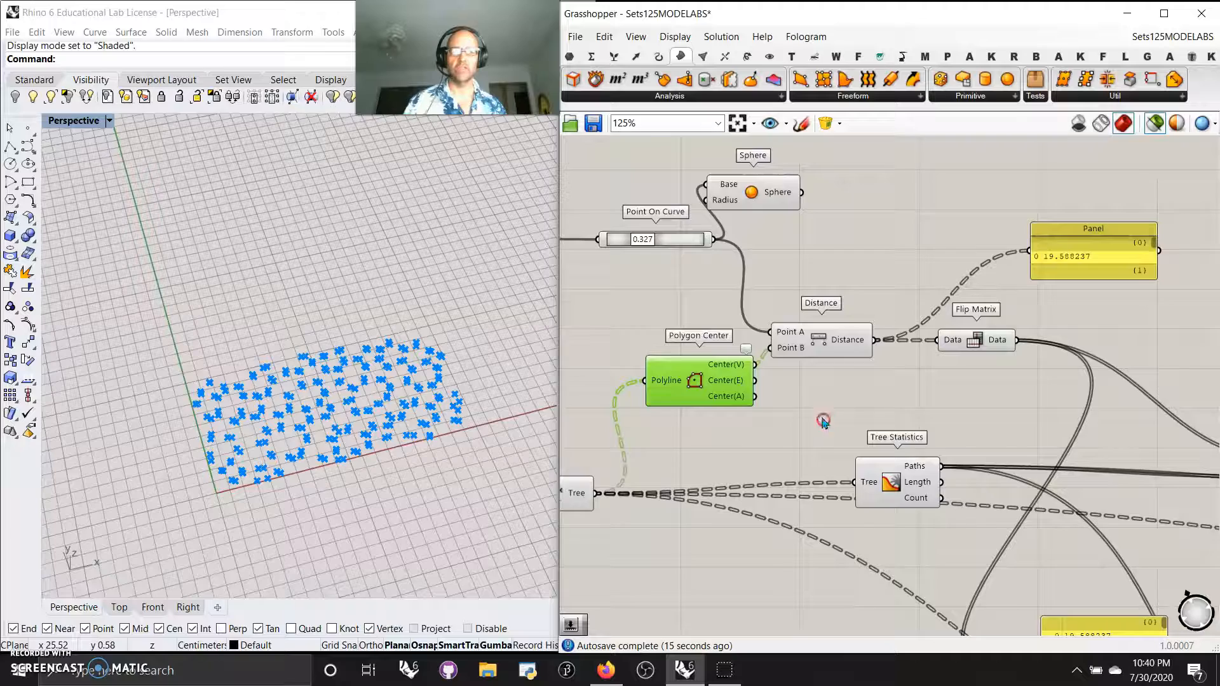
# Examine the Distance component's point inputs and preview the Sphere that marks the point on the curve
pyautogui.scroll(3, 822, 369)
pyautogui.click(830, 323)
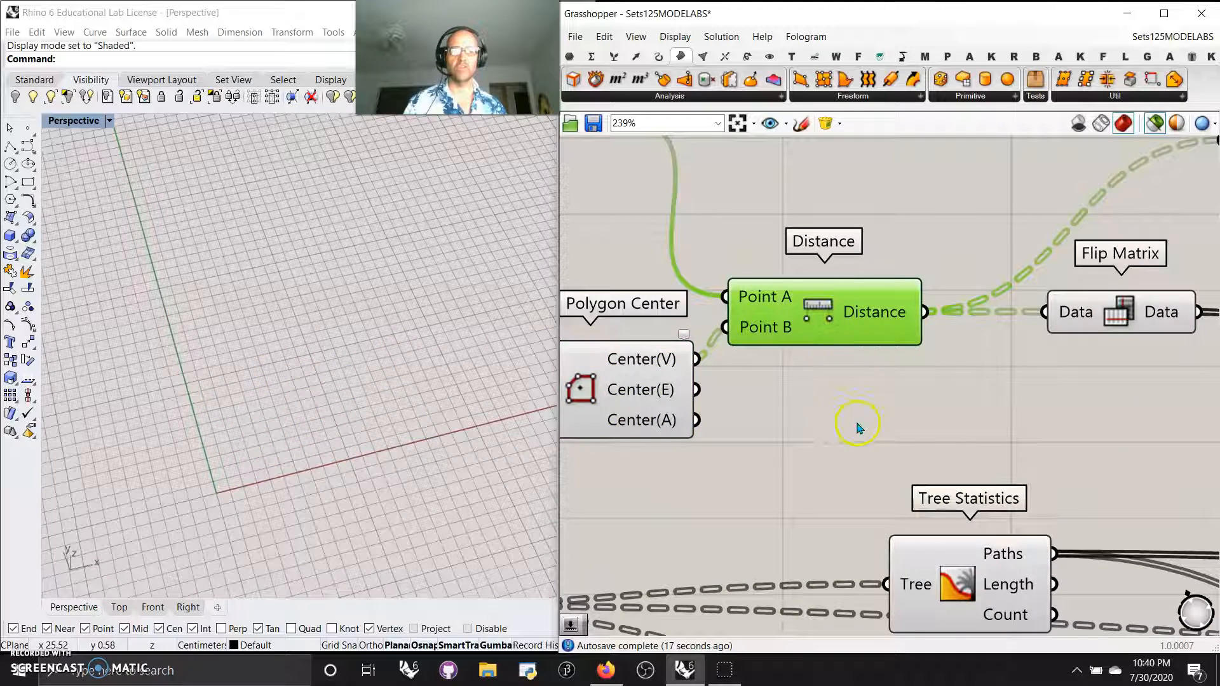
pyautogui.moveTo(857, 429); pyautogui.dragTo(889, 509, button='right')
pyautogui.moveTo(639, 284); pyautogui.dragTo(780, 346, button='right')
pyautogui.click(888, 204)
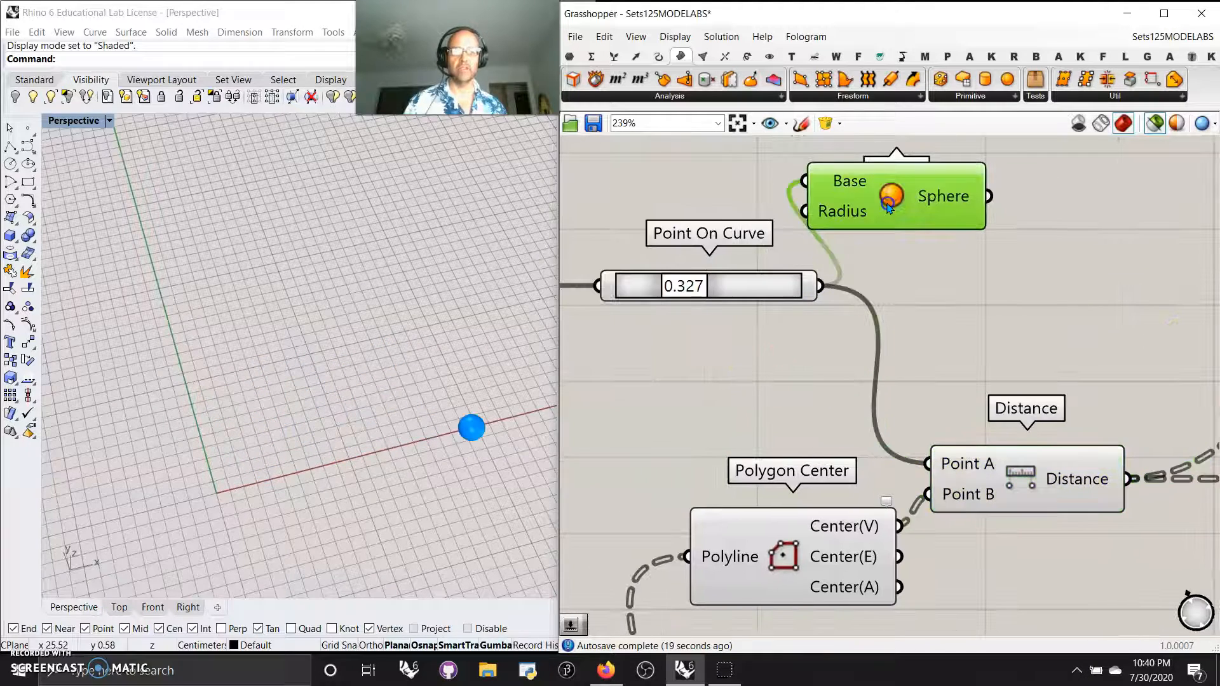
pyautogui.click(1055, 510)
# Follow the distances through Flip Matrix and their panels to the Tree Statistics component
pyautogui.moveTo(1125, 542); pyautogui.dragTo(722, 403, button='right')
pyautogui.scroll(-3, 811, 398)
pyautogui.moveTo(1053, 401); pyautogui.dragTo(839, 276, button='right')
pyautogui.moveTo(837, 357); pyautogui.dragTo(924, 323, button='right')
pyautogui.scroll(-3, 924, 322)
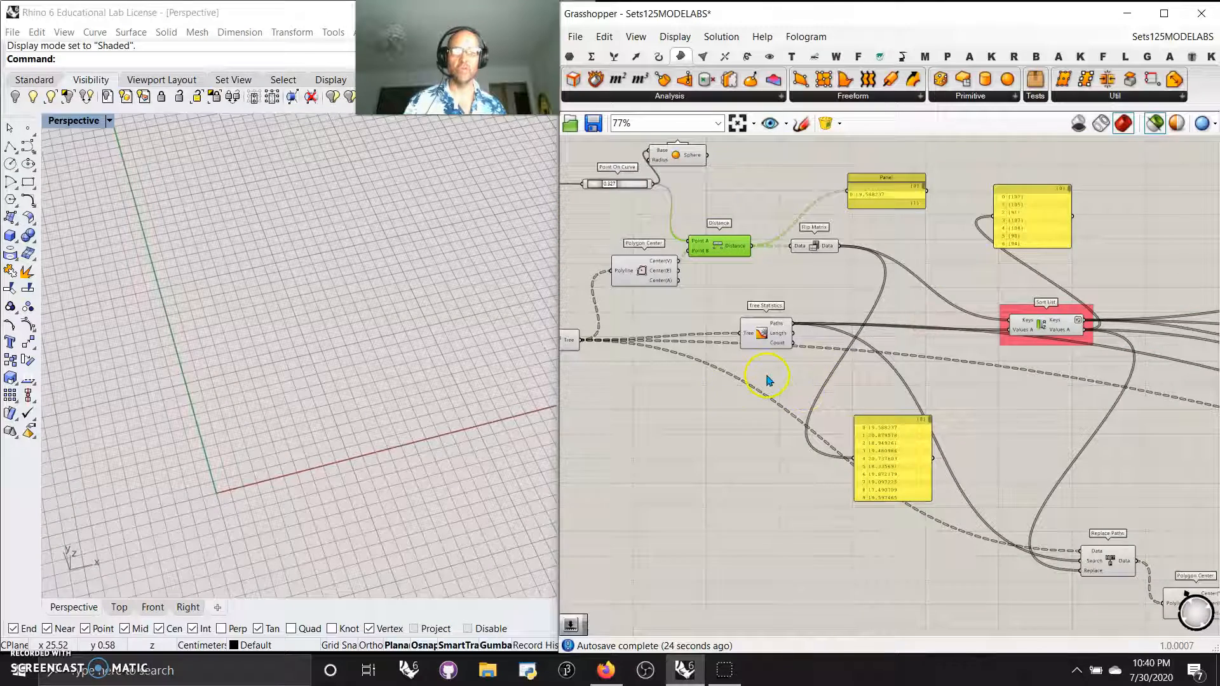
pyautogui.scroll(3, 596, 346)
pyautogui.moveTo(989, 329)
pyautogui.mouseDown(button='right')
pyautogui.moveTo(860, 417)
pyautogui.moveTo(788, 429)
pyautogui.mouseUp(button='right')
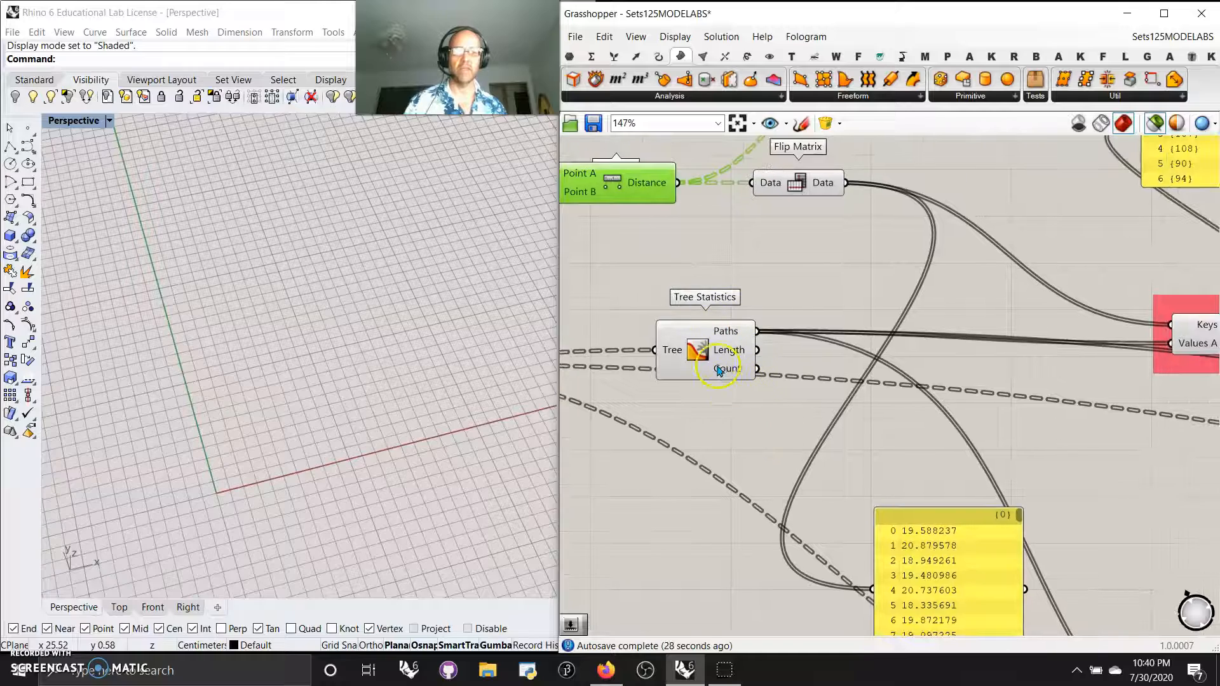
pyautogui.moveTo(706, 360); pyautogui.dragTo(704, 321)
# Examine the Sort List component, its keys and values, and the wires running onward from it
pyautogui.moveTo(1171, 392); pyautogui.dragTo(834, 447, button='right')
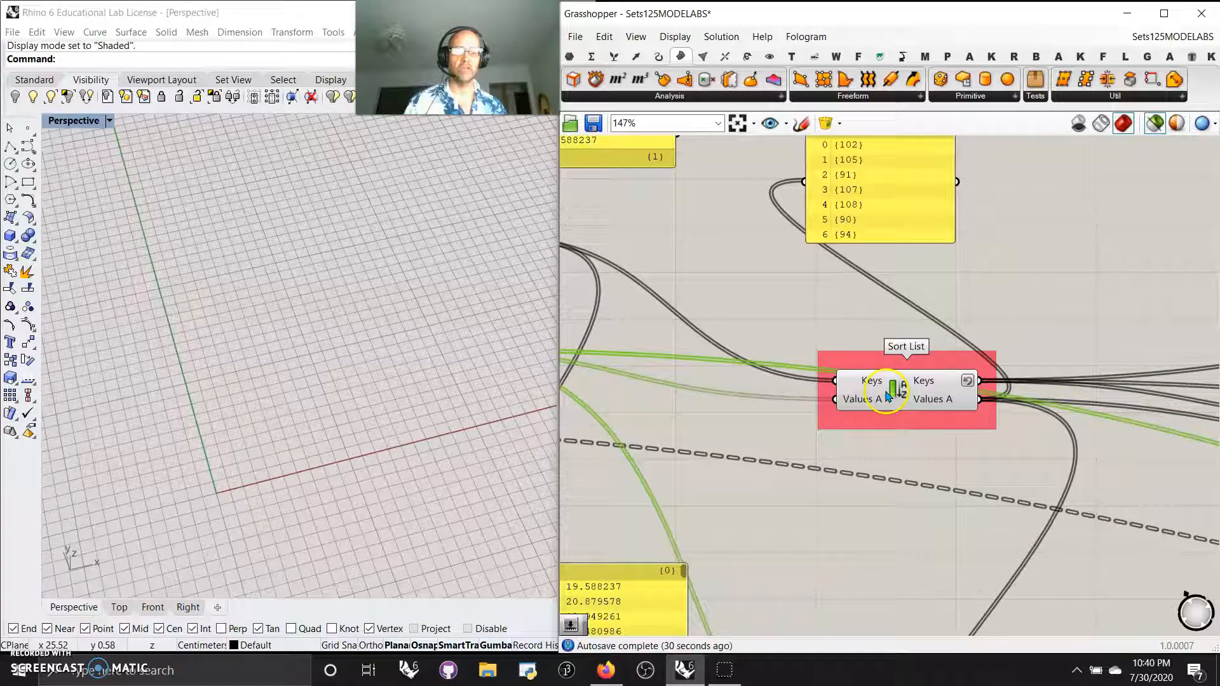
pyautogui.scroll(-5, 898, 455)
pyautogui.scroll(-1, 896, 453)
pyautogui.moveTo(800, 476); pyautogui.dragTo(733, 439, button='right')
pyautogui.scroll(4, 851, 406)
pyautogui.scroll(3, 763, 376)
pyautogui.scroll(3, 781, 351)
pyautogui.moveTo(796, 375); pyautogui.dragTo(833, 449, button='right')
pyautogui.moveTo(888, 496); pyautogui.dragTo(700, 420, button='right')
pyautogui.scroll(-4, 830, 428)
pyautogui.scroll(-3, 788, 413)
# Trace the data, search and replace inputs of Replace Paths and preview its polylines
pyautogui.moveTo(729, 491); pyautogui.dragTo(941, 373, button='right')
pyautogui.scroll(3, 903, 434)
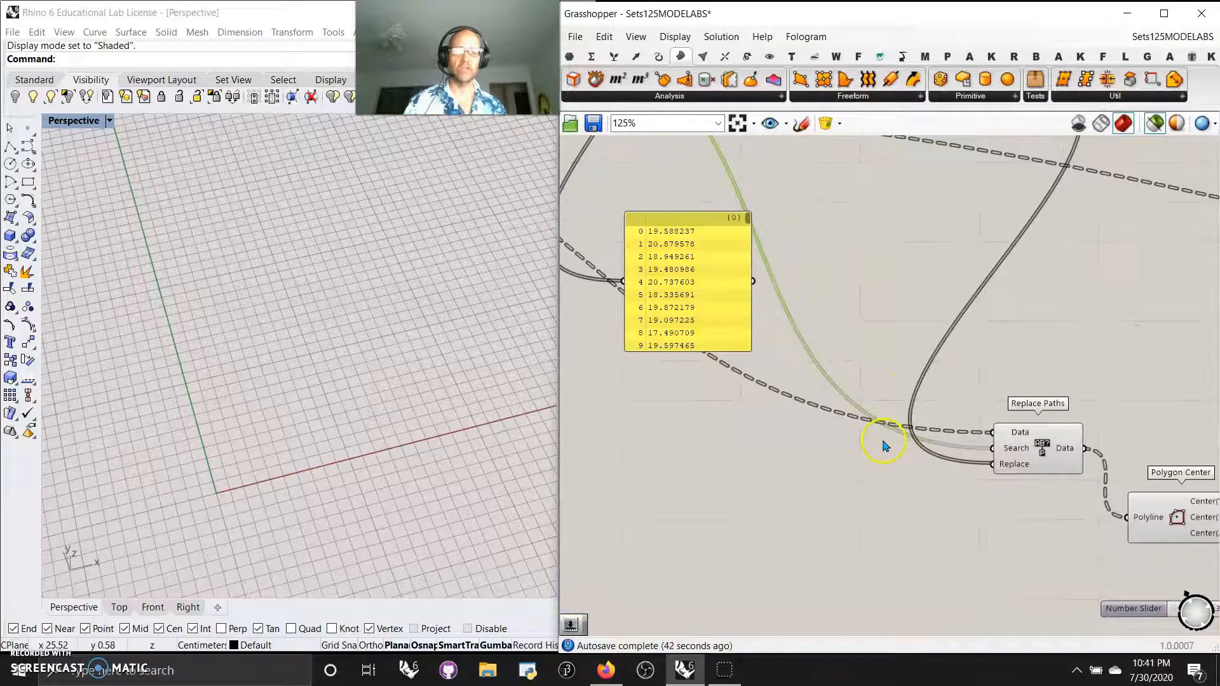
pyautogui.moveTo(1029, 542); pyautogui.dragTo(881, 467, button='right')
pyautogui.click(877, 364)
pyautogui.hotkey('ctrl', 'e')
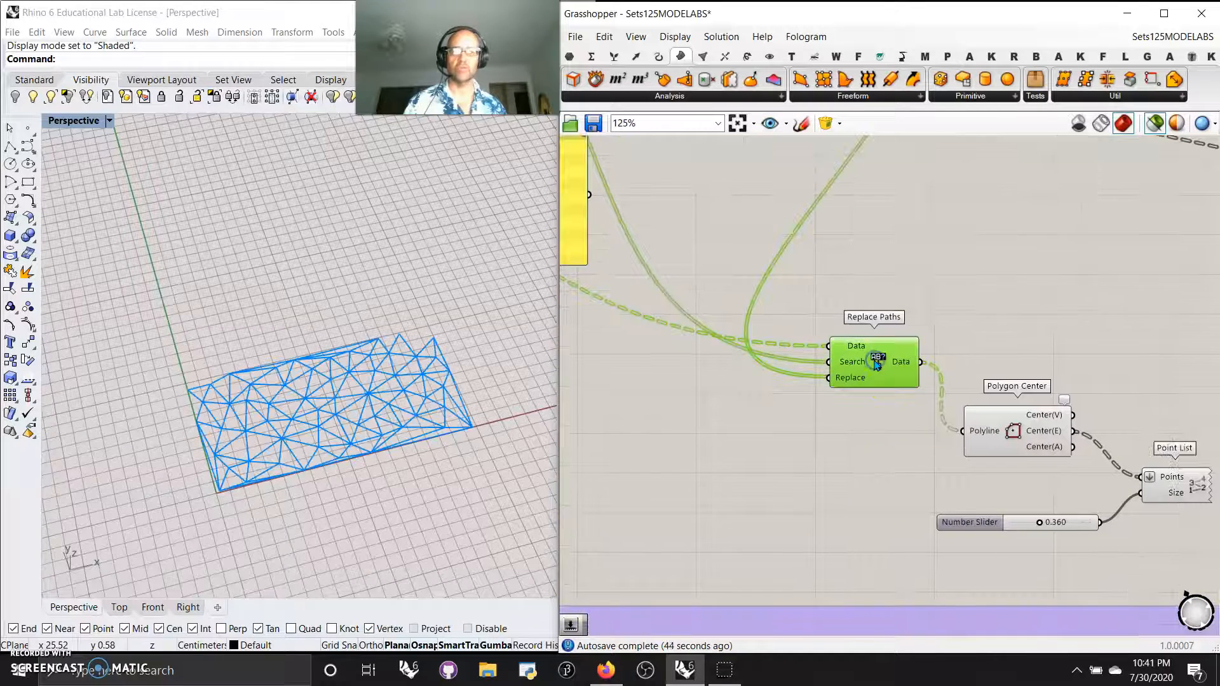
# Preview the Polygon Center after Replace Paths and examine its numbered Point List up close
pyautogui.click(1015, 434)
pyautogui.moveTo(1015, 434); pyautogui.dragTo(911, 390, button='right')
pyautogui.click(1071, 438)
pyautogui.scroll(5, 404, 413)
pyautogui.moveTo(405, 417); pyautogui.dragTo(455, 454, button='right')
pyautogui.scroll(-5, 1029, 313)
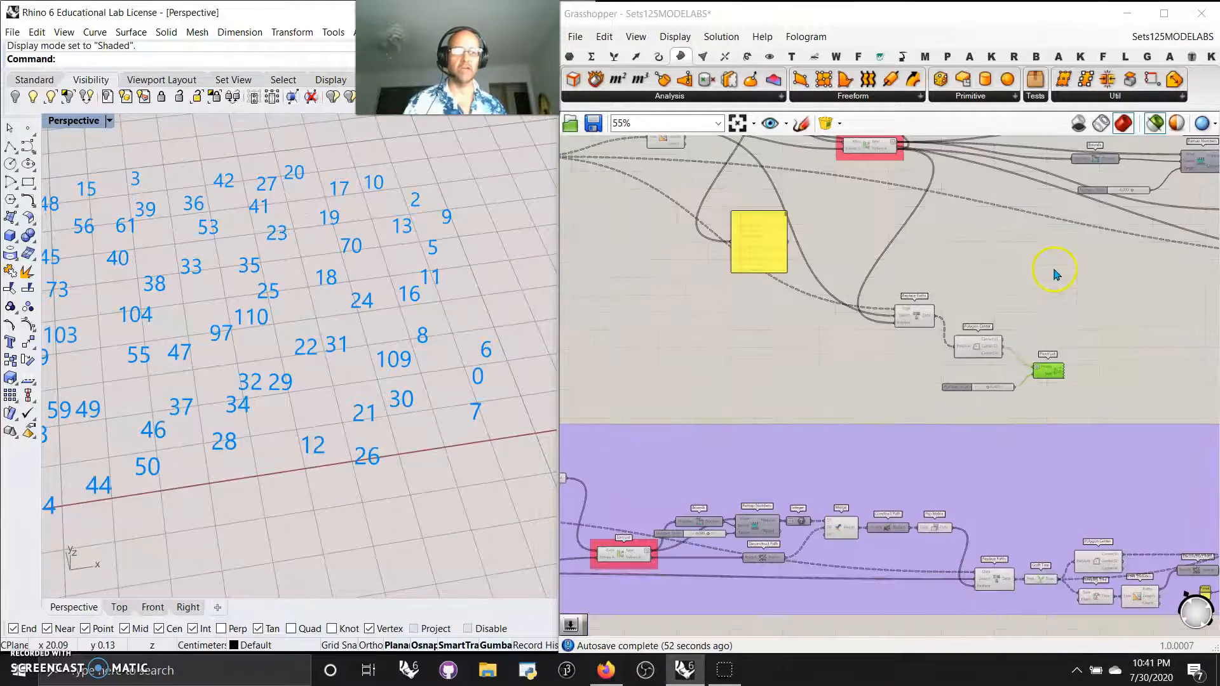
# Examine the Bounds and Remap Numbers components and follow the mapped values to Integer
pyautogui.moveTo(1048, 273); pyautogui.dragTo(773, 454, button='right')
pyautogui.scroll(6, 811, 403)
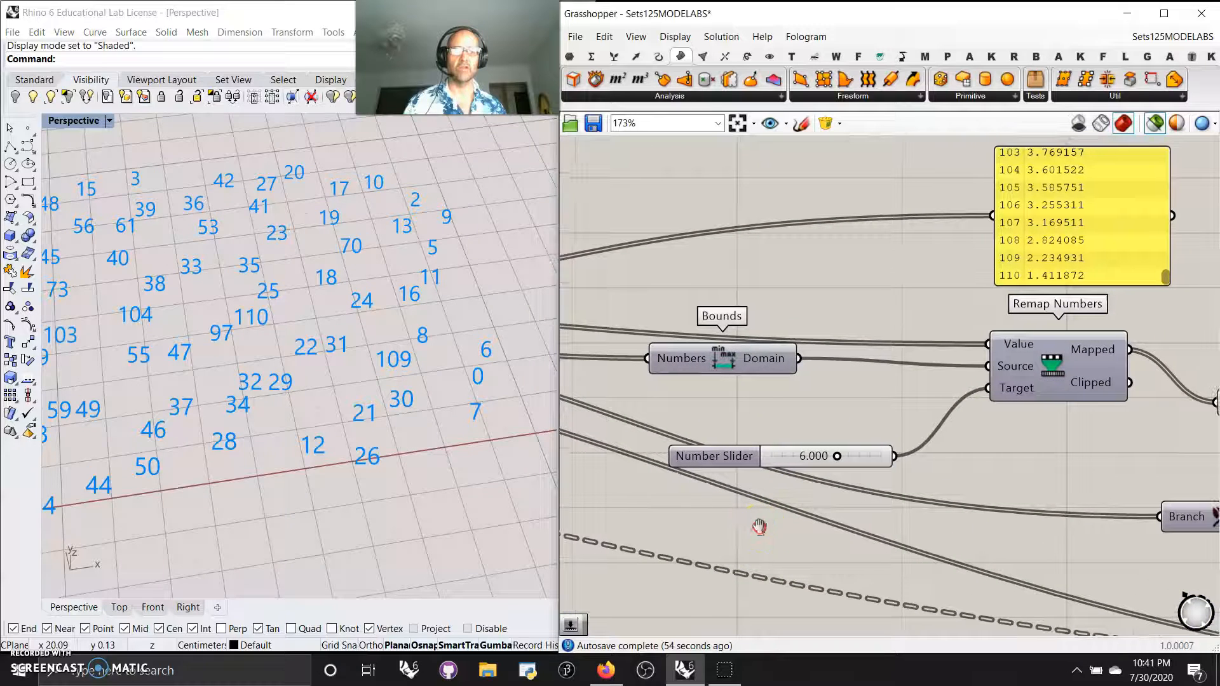
pyautogui.click(1052, 368)
pyautogui.scroll(-3, 1016, 454)
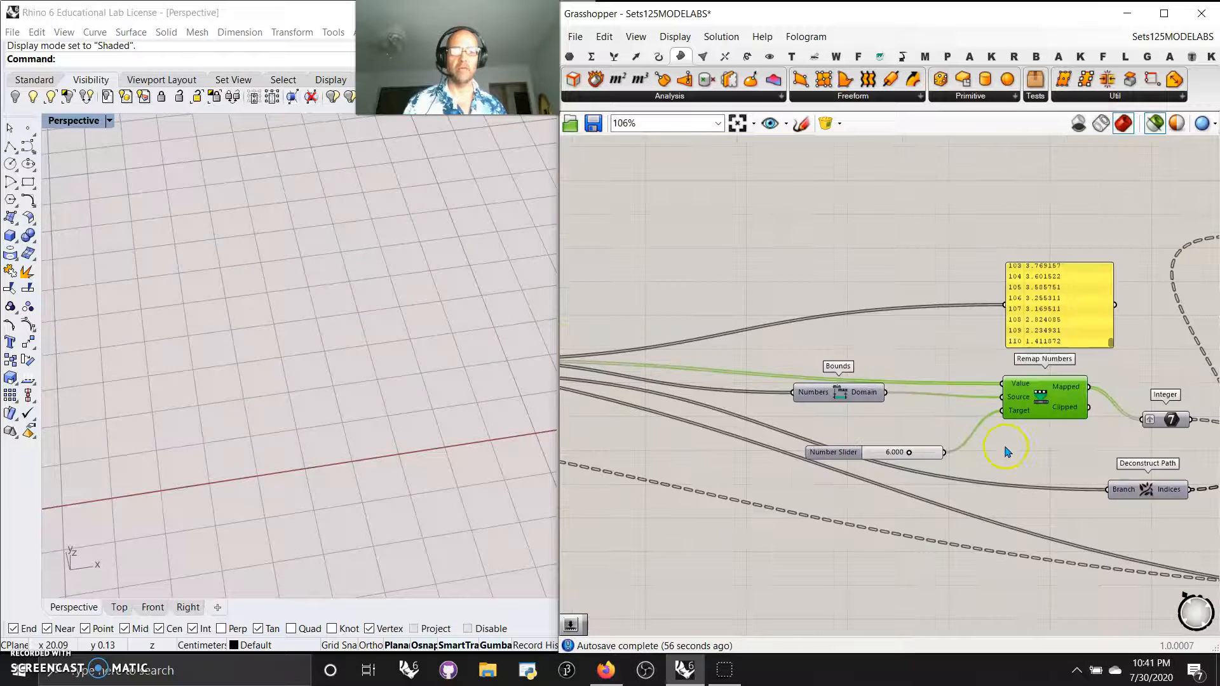
pyautogui.moveTo(1074, 435); pyautogui.dragTo(817, 422, button='right')
pyautogui.click(926, 384)
# Follow the merged integers and path indices through Merge to Construct Path, checking their panels
pyautogui.moveTo(1049, 449); pyautogui.dragTo(882, 453, button='right')
pyautogui.moveTo(781, 474); pyautogui.dragTo(906, 445, button='right')
pyautogui.moveTo(1028, 438); pyautogui.dragTo(777, 437, button='right')
pyautogui.click(921, 425)
pyautogui.click(1040, 443)
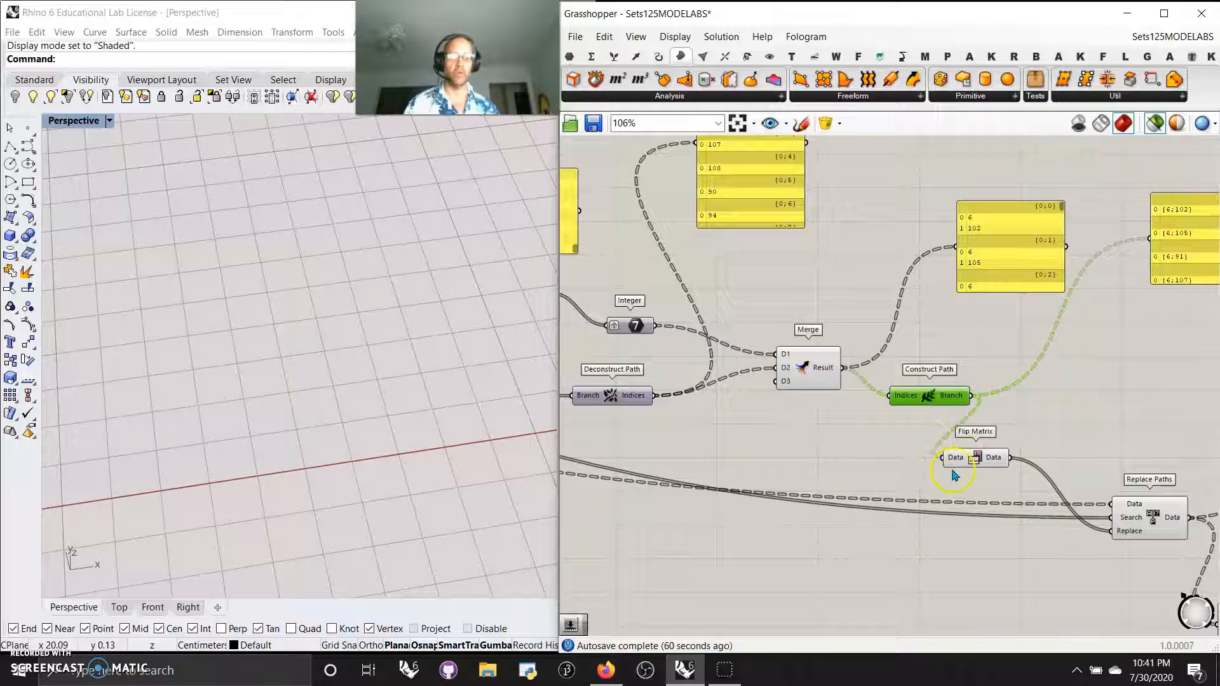
# Follow Flip Matrix to the second Replace Paths component and preview its triangles
pyautogui.moveTo(1012, 461); pyautogui.dragTo(851, 271, button='right')
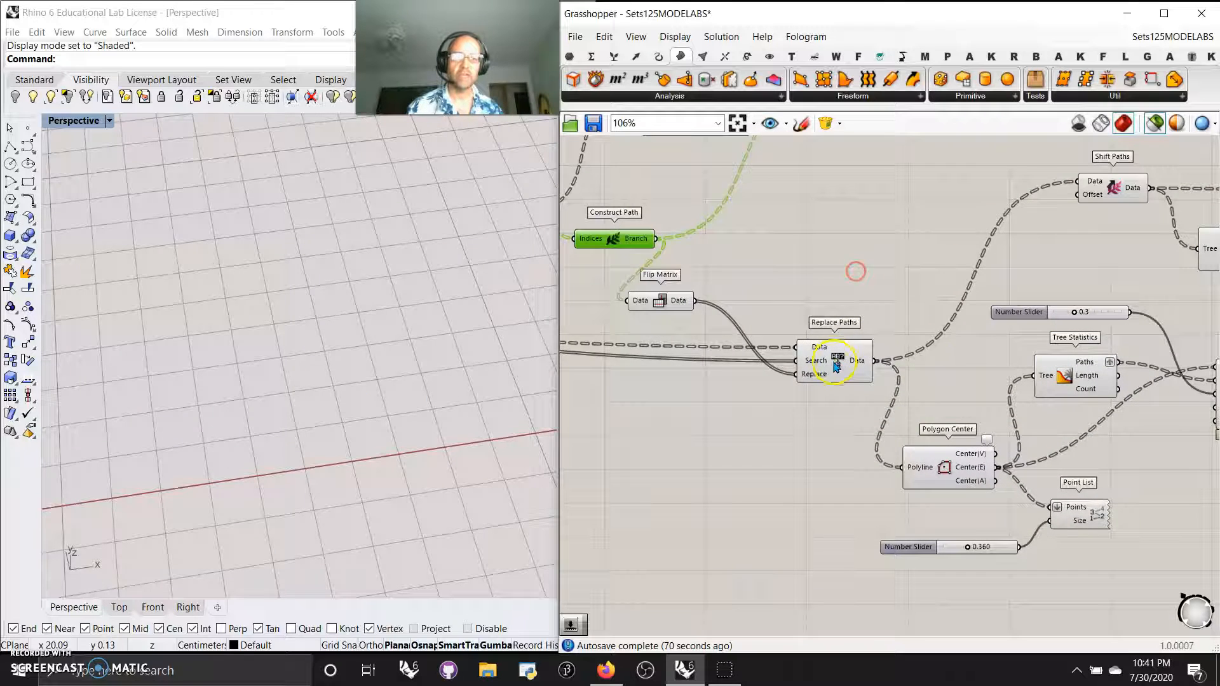
pyautogui.click(845, 357)
pyautogui.scroll(-3, 888, 307)
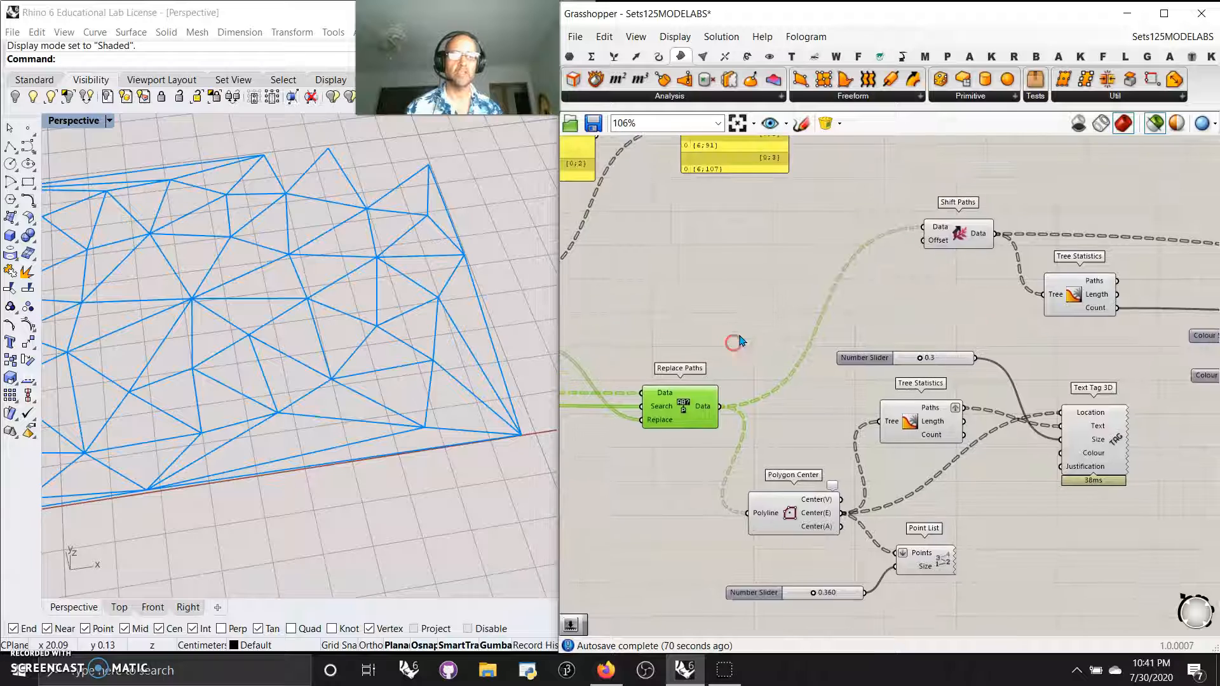
pyautogui.moveTo(786, 406); pyautogui.dragTo(784, 399, button='right')
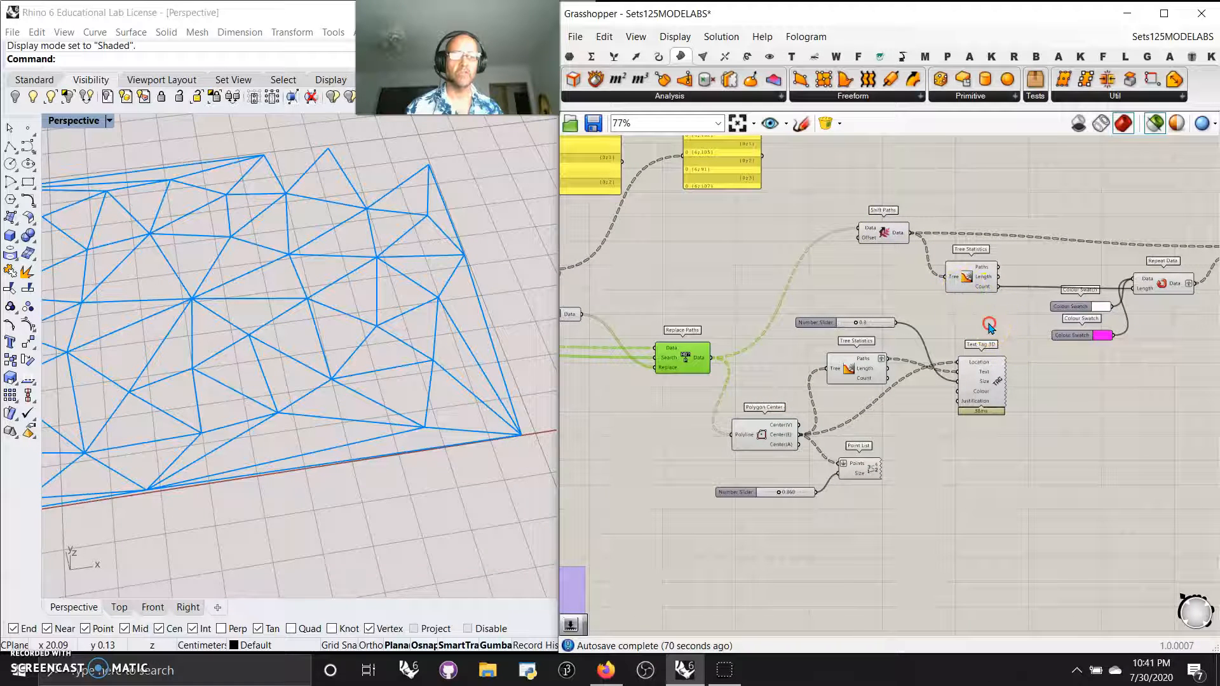
# Inspect the Polygon Center, Tree Statistics and Point List, and preview the branch paths with Text Tag 3D
pyautogui.moveTo(990, 328); pyautogui.dragTo(959, 303, button='right')
pyautogui.click(1049, 303)
pyautogui.scroll(3, 819, 404)
pyautogui.click(701, 435)
pyautogui.click(832, 317)
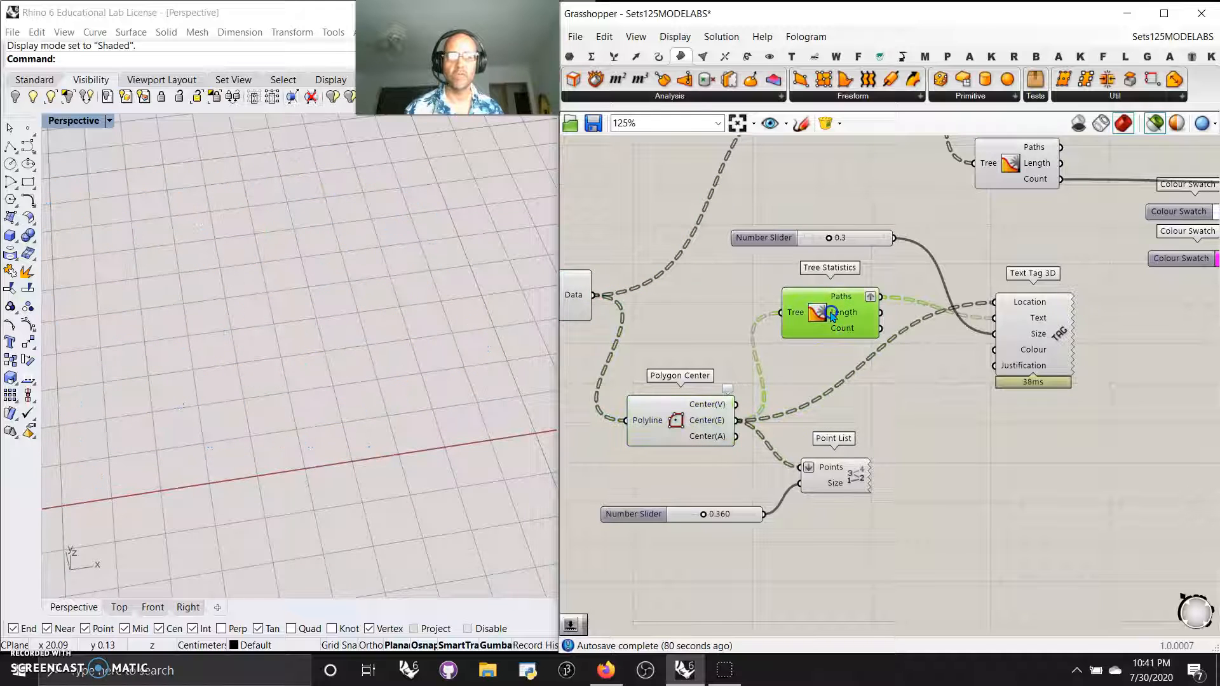
pyautogui.click(837, 482)
pyautogui.click(1024, 334)
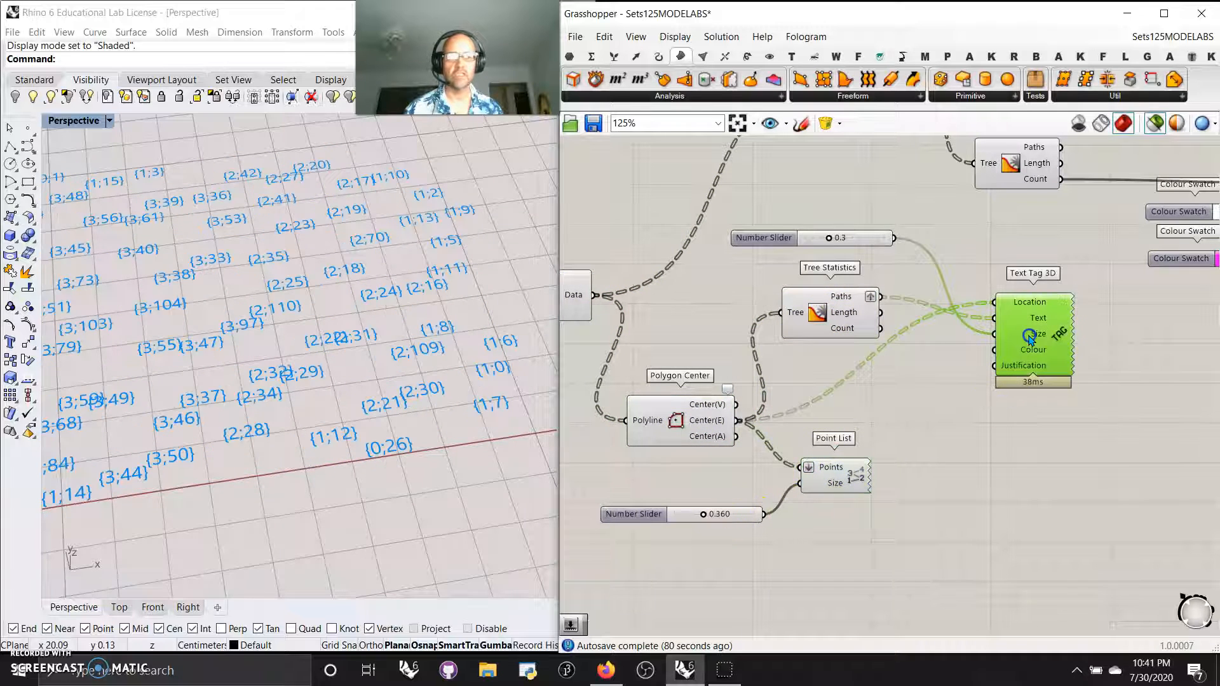
pyautogui.scroll(-4, 395, 402)
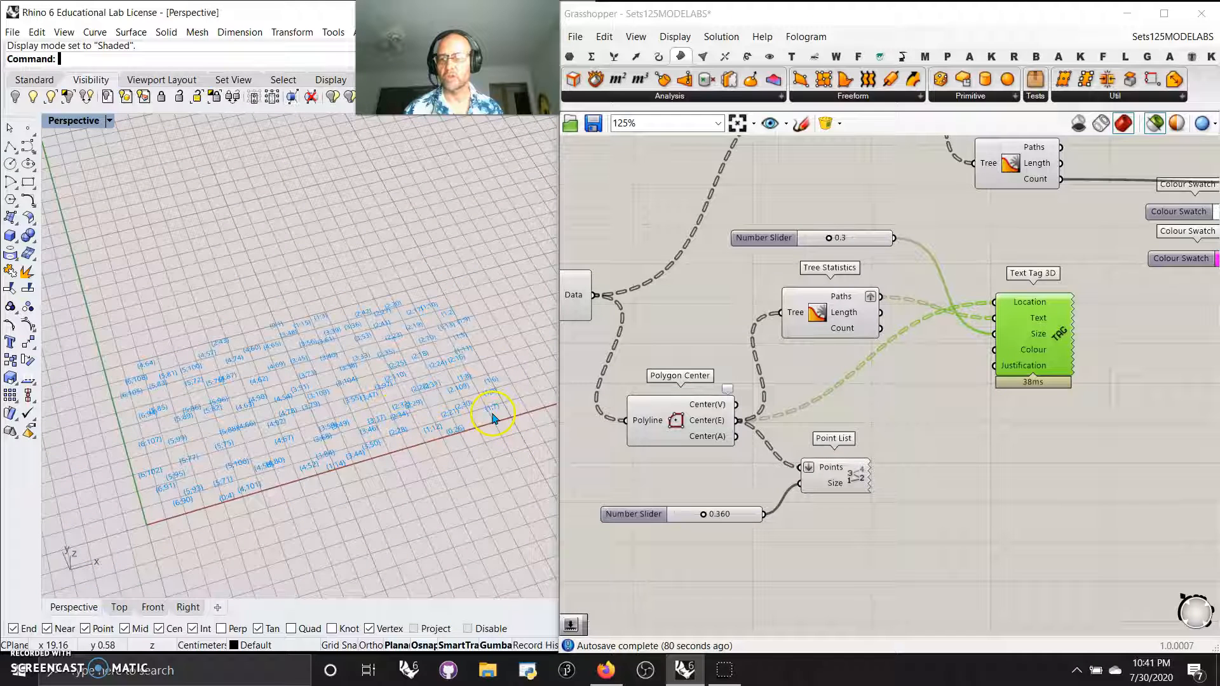
# Examine how Repeat Data passes the white and magenta colour swatches to Custom Preview, and preview its geometry
pyautogui.moveTo(1121, 437); pyautogui.dragTo(750, 509, button='right')
pyautogui.click(958, 261)
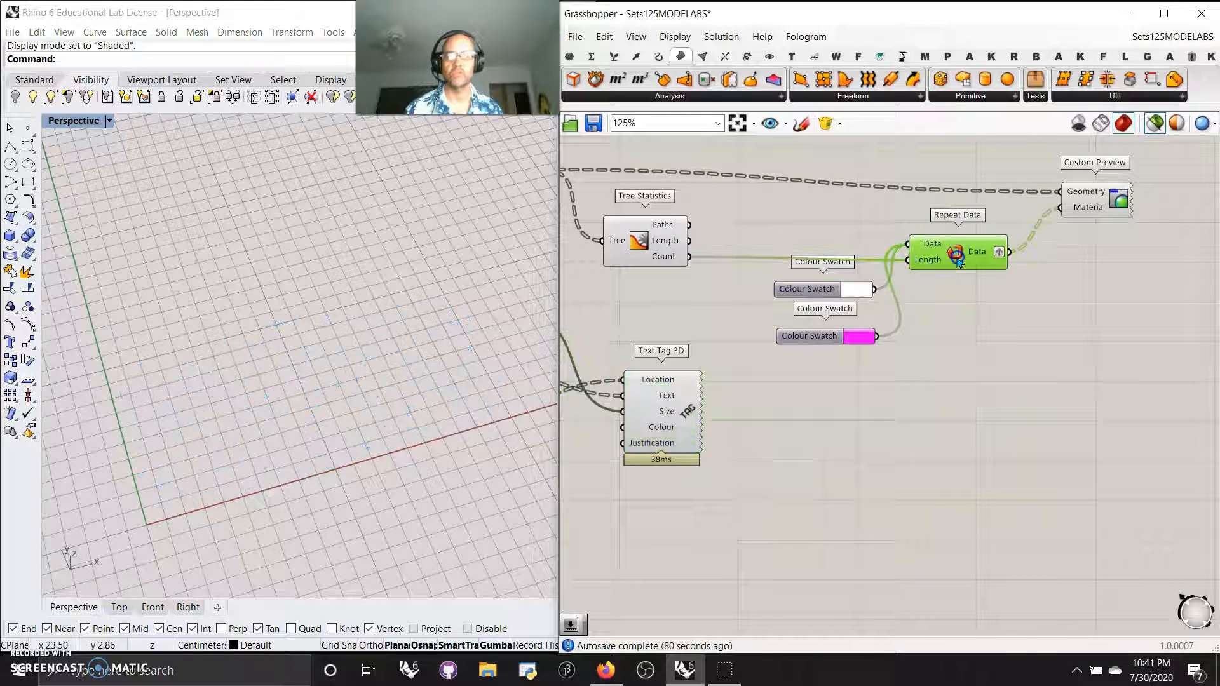
pyautogui.click(1066, 212)
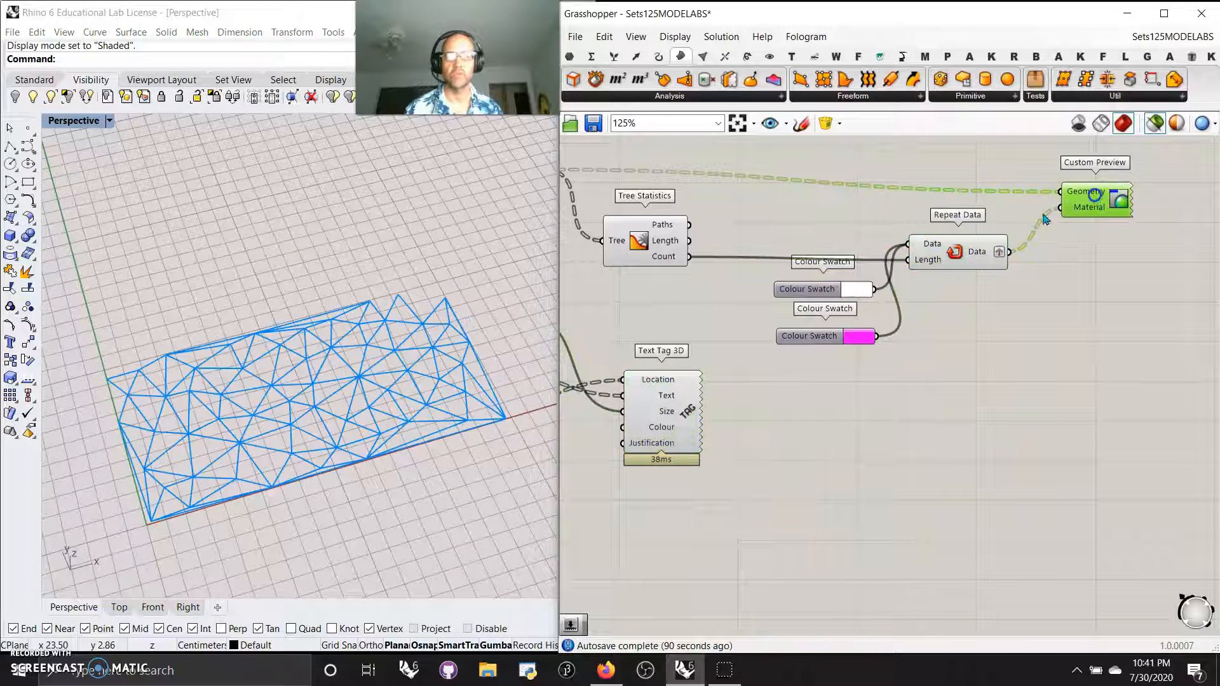
pyautogui.click(959, 261)
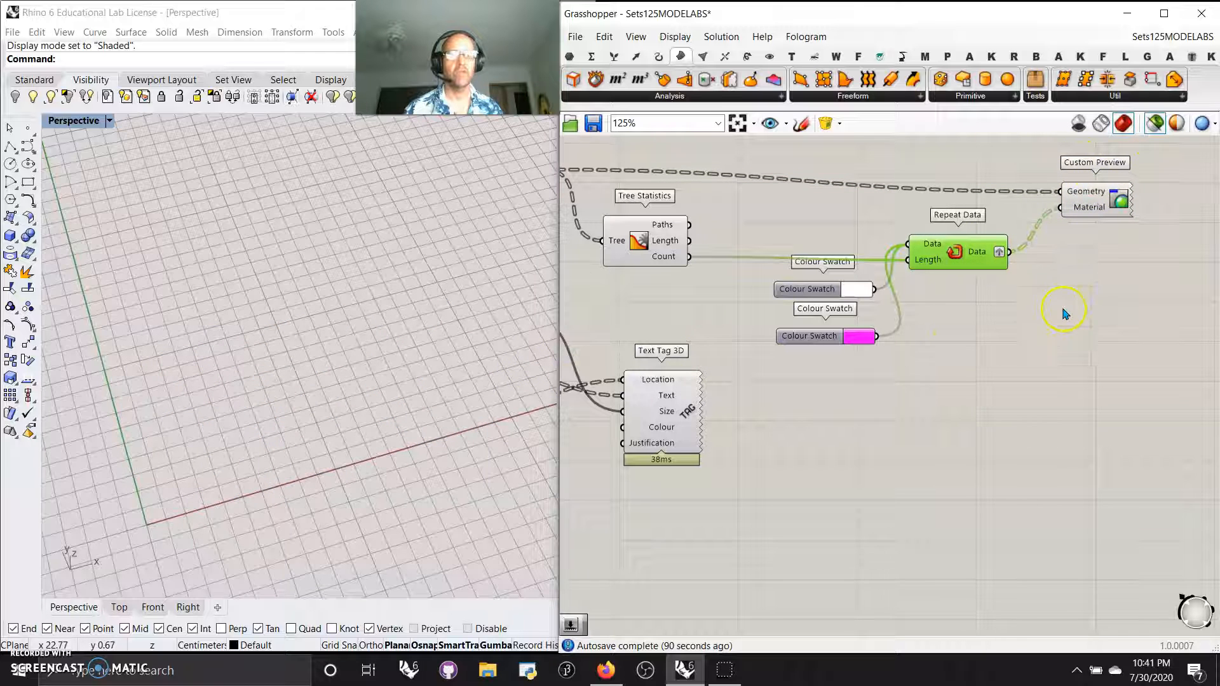
pyautogui.moveTo(1065, 314); pyautogui.dragTo(1061, 349, button='right')
pyautogui.click(1093, 241)
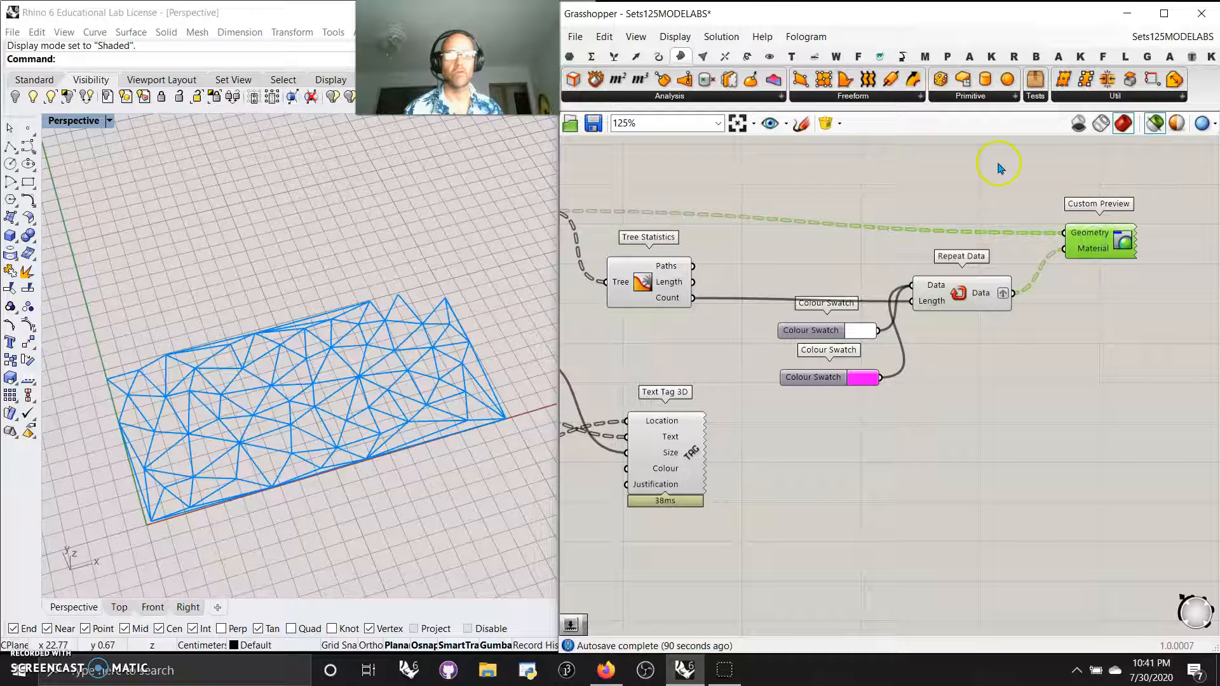
# Turn off the selected-only preview so the viewport draws the geometry of all previewed components
pyautogui.click(96, 121)
pyautogui.click(80, 175)
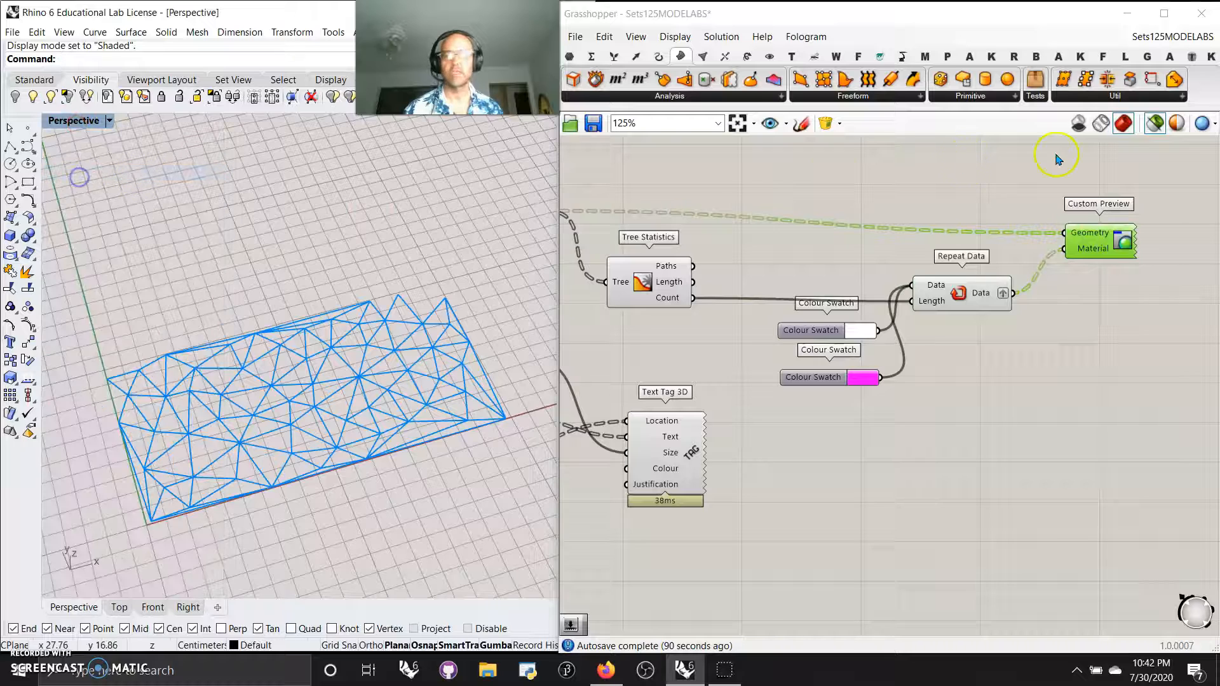
pyautogui.click(1153, 120)
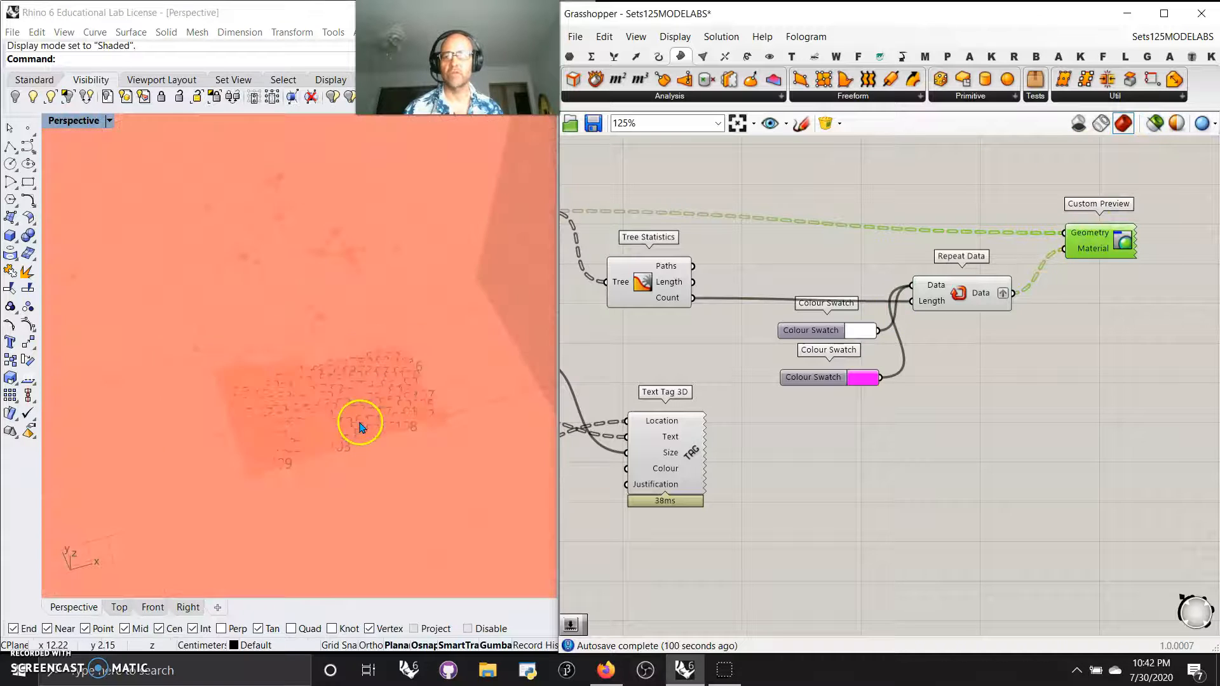
# Restrict the viewport preview to selected components and revisit Repeat Data and Custom Preview
pyautogui.scroll(5, 384, 445)
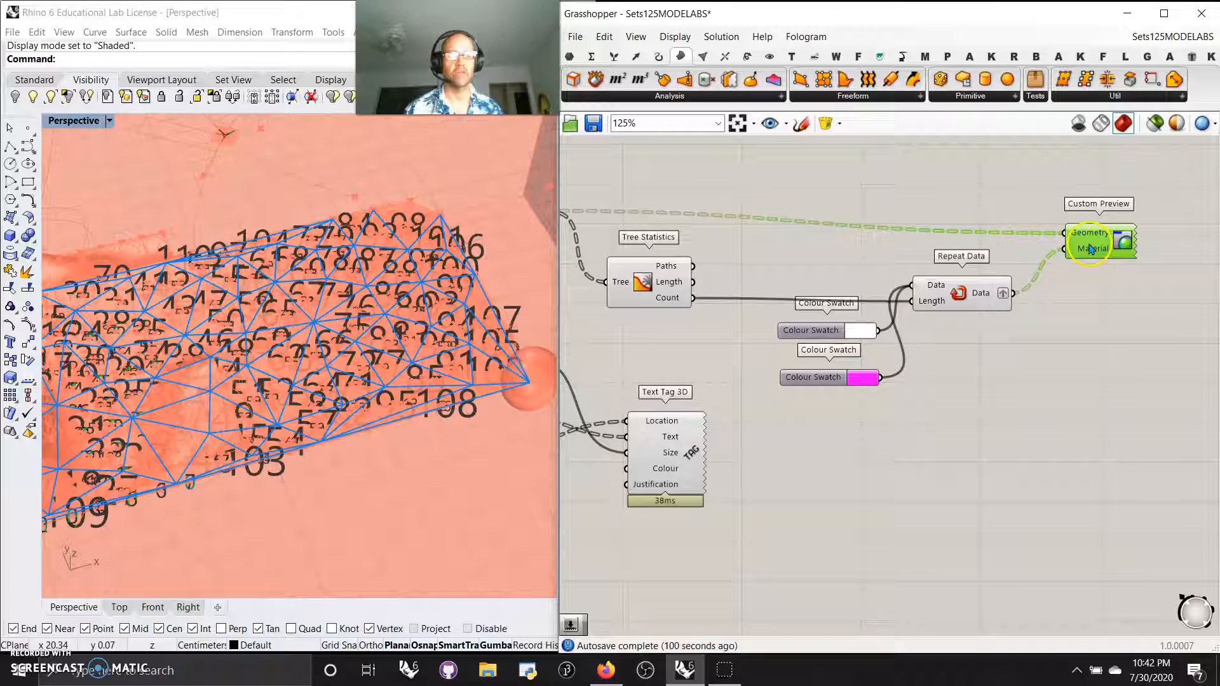
pyautogui.click(1146, 126)
pyautogui.moveTo(880, 375); pyautogui.dragTo(1070, 390, button='right')
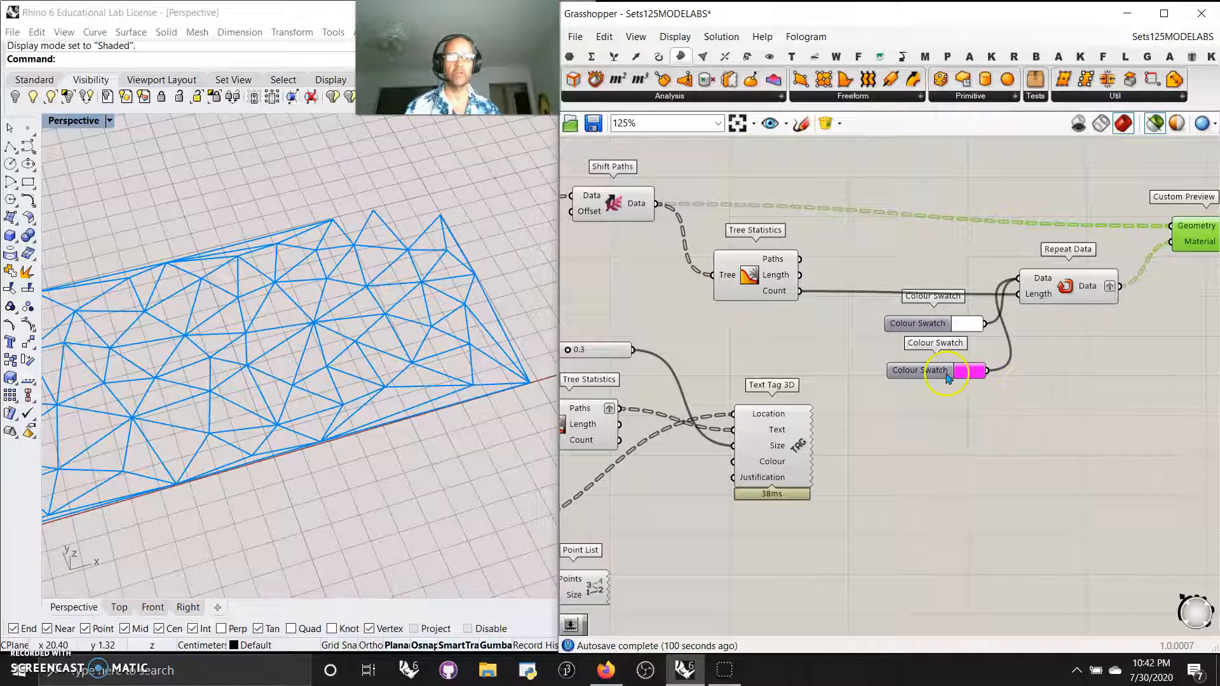
pyautogui.click(1073, 300)
pyautogui.moveTo(1109, 373); pyautogui.dragTo(1033, 354, button='right')
pyautogui.click(1122, 232)
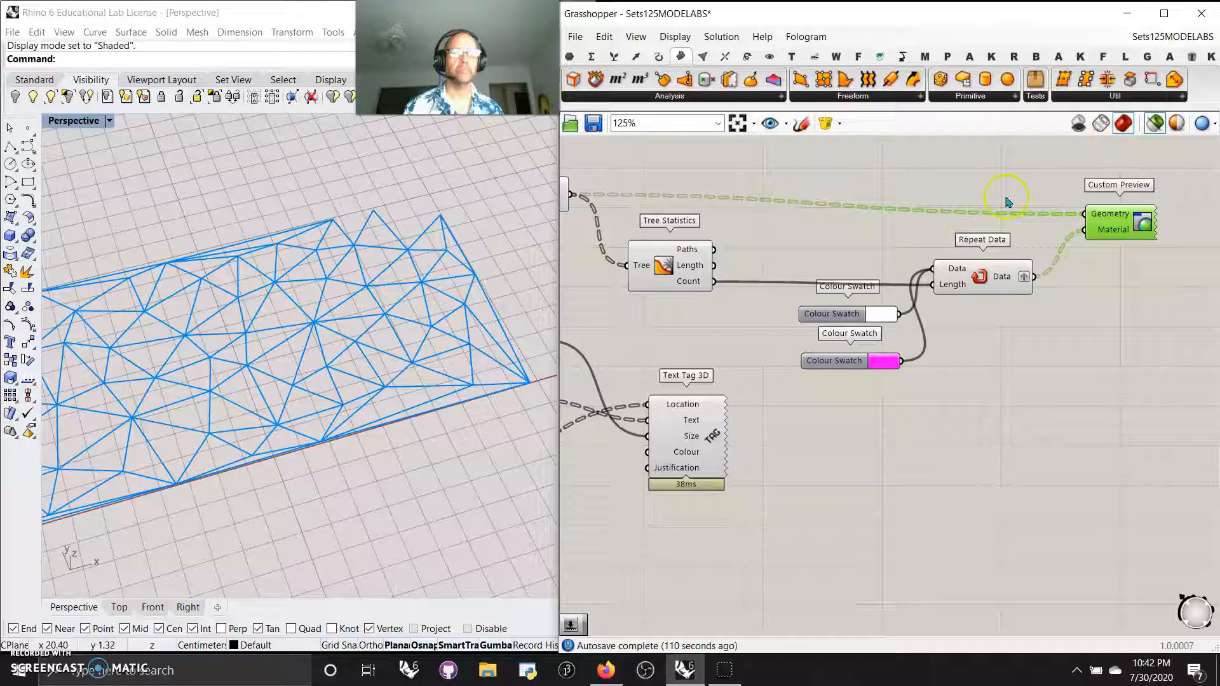
# Turn off the preview of all component groups above the "insane to follow!" definition
pyautogui.scroll(-8, 806, 321)
pyautogui.moveTo(751, 393); pyautogui.dragTo(947, 491, button='right')
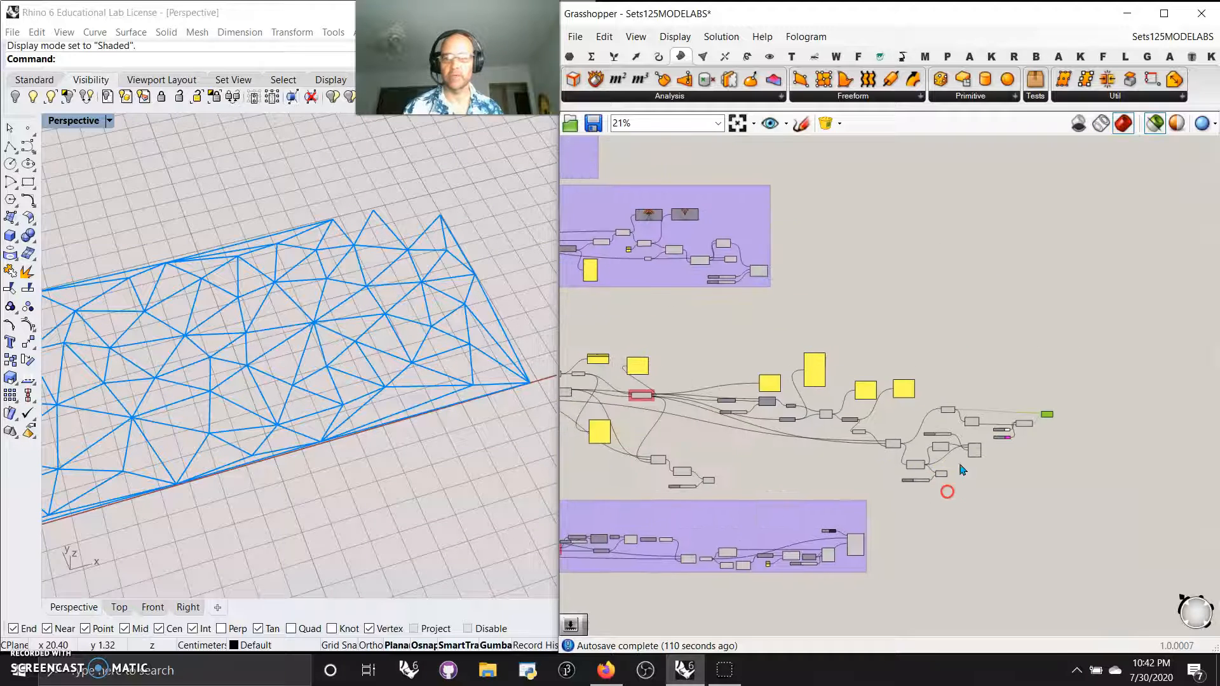
pyautogui.scroll(-4, 964, 456)
pyautogui.moveTo(852, 453); pyautogui.dragTo(906, 476, button='right')
pyautogui.moveTo(968, 425); pyautogui.dragTo(720, 149)
pyautogui.rightClick(688, 249)
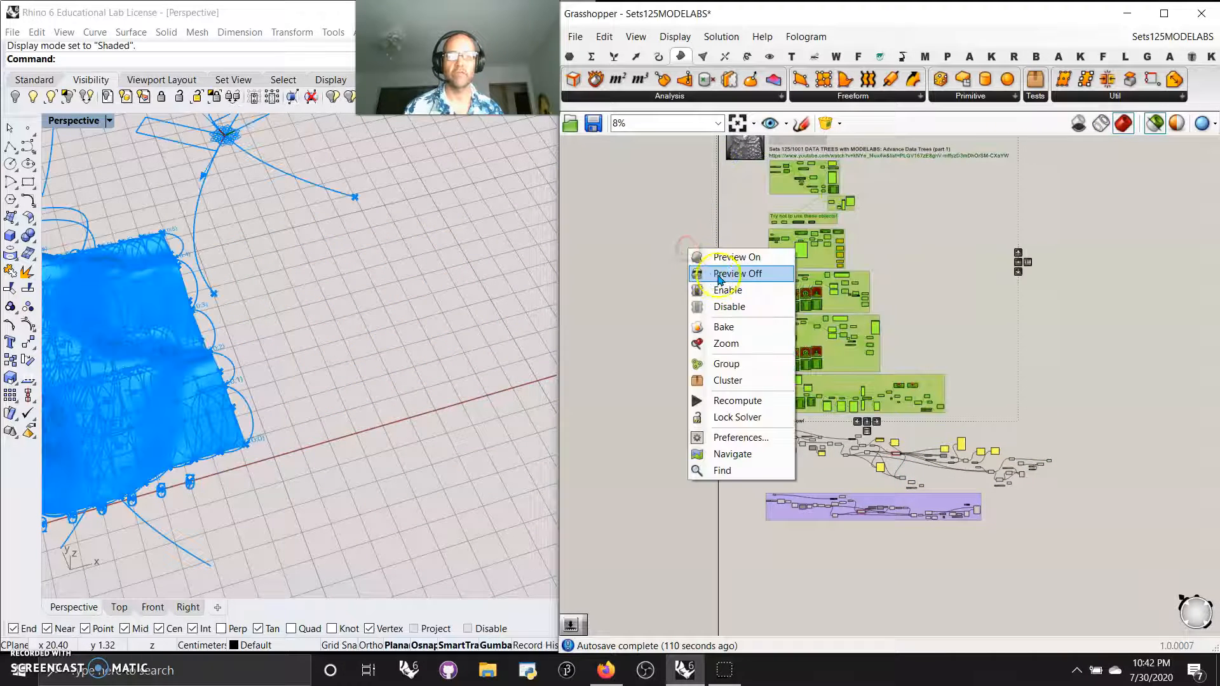
pyautogui.click(724, 273)
# Turn off the preview of the "insane to follow!" components, leaving out Custom Preview, and of the purple group below them
pyautogui.moveTo(1034, 493); pyautogui.dragTo(708, 422)
pyautogui.rightClick(709, 423)
pyautogui.click(740, 448)
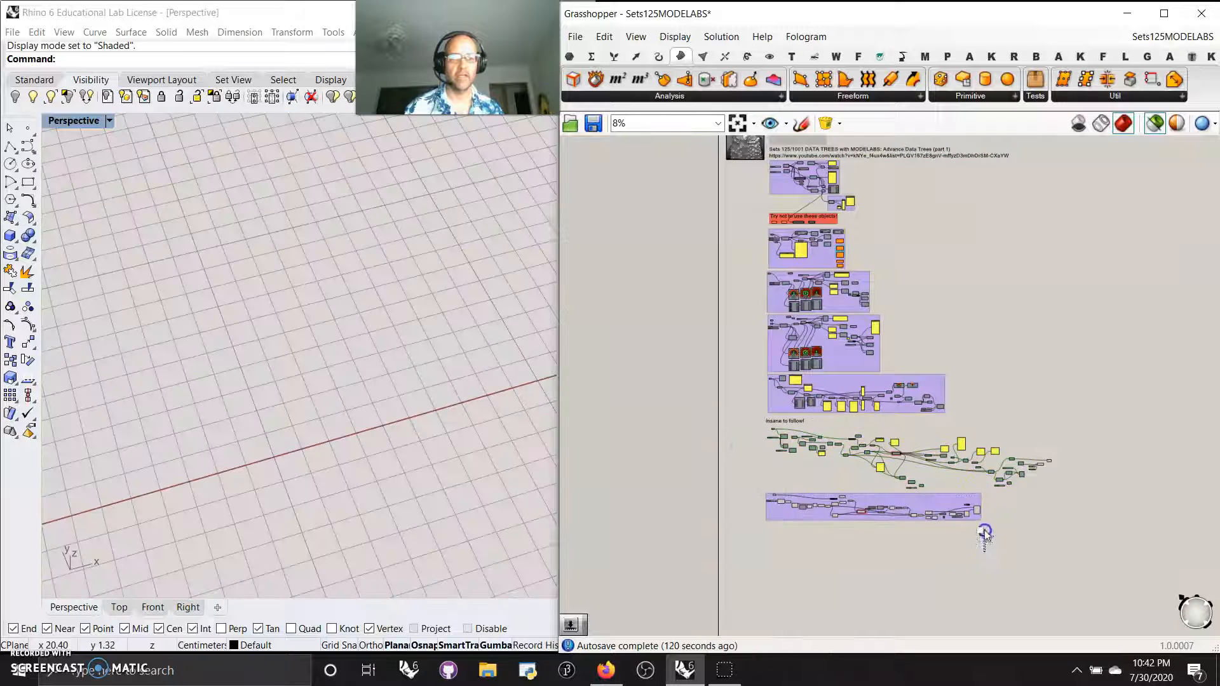
pyautogui.moveTo(991, 551); pyautogui.dragTo(707, 442)
pyautogui.rightClick(698, 469)
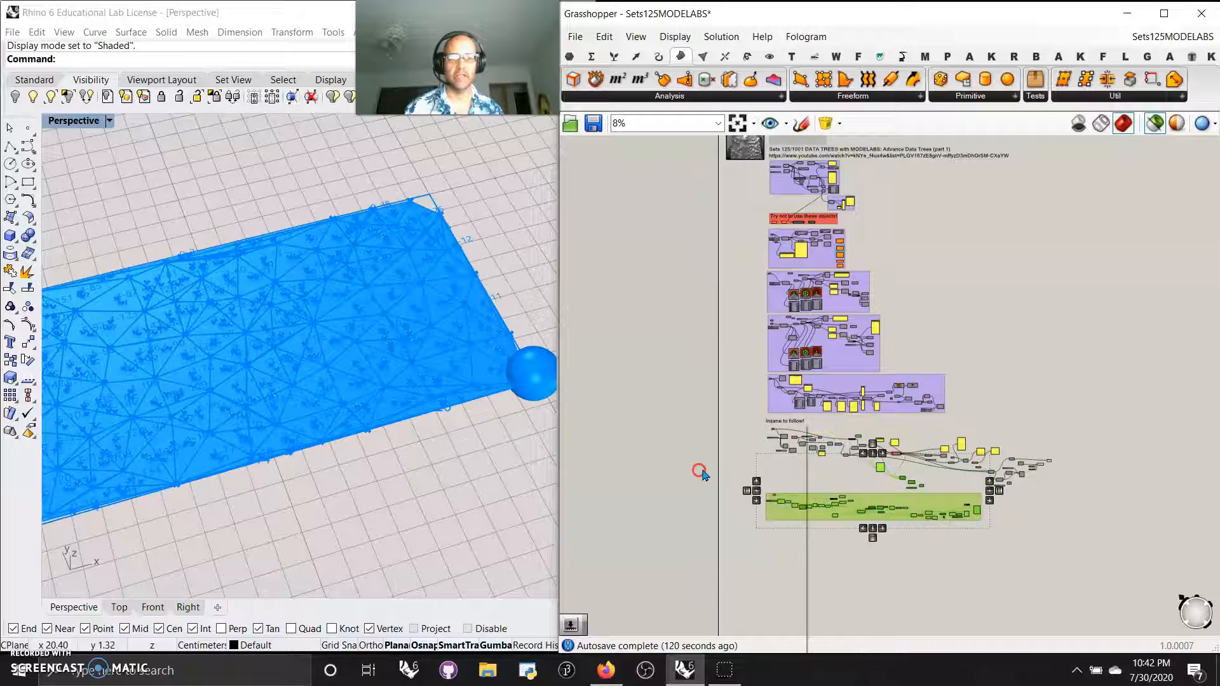
pyautogui.click(740, 448)
pyautogui.click(1049, 481)
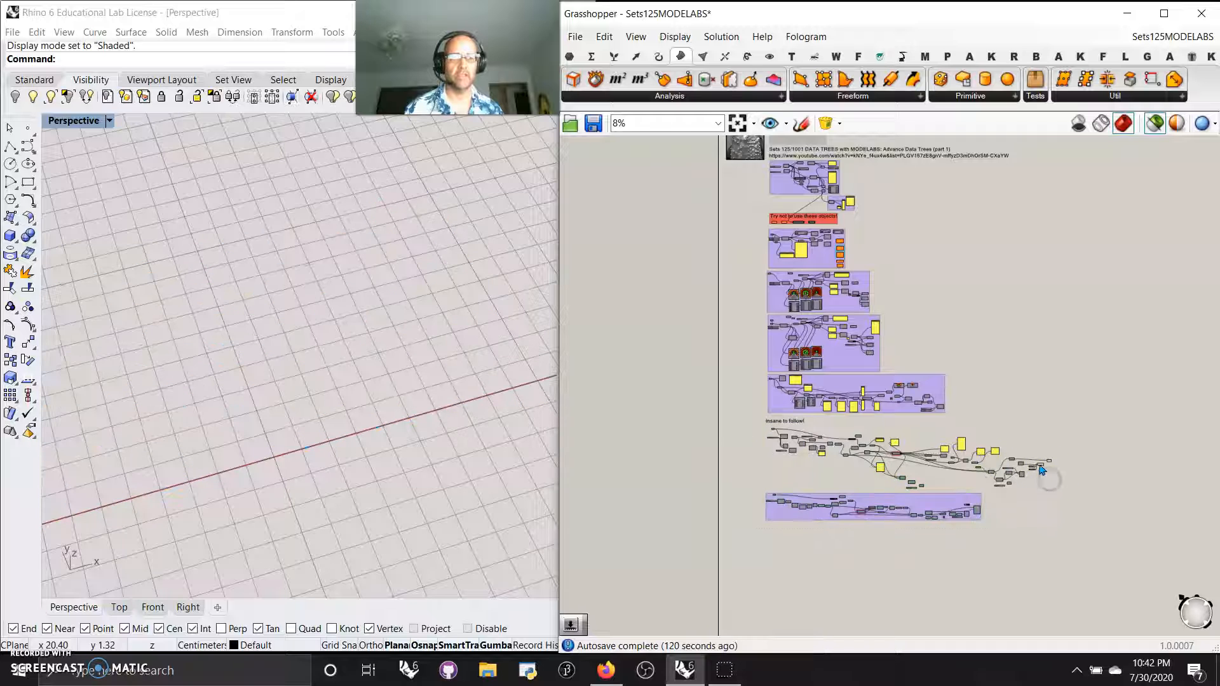
# Check the Custom Preview geometry, and turn off the selected-only preview so the viewport draws its coloured triangles
pyautogui.scroll(5, 1042, 469)
pyautogui.click(1045, 459)
pyautogui.click(1069, 449)
pyautogui.click(1079, 434)
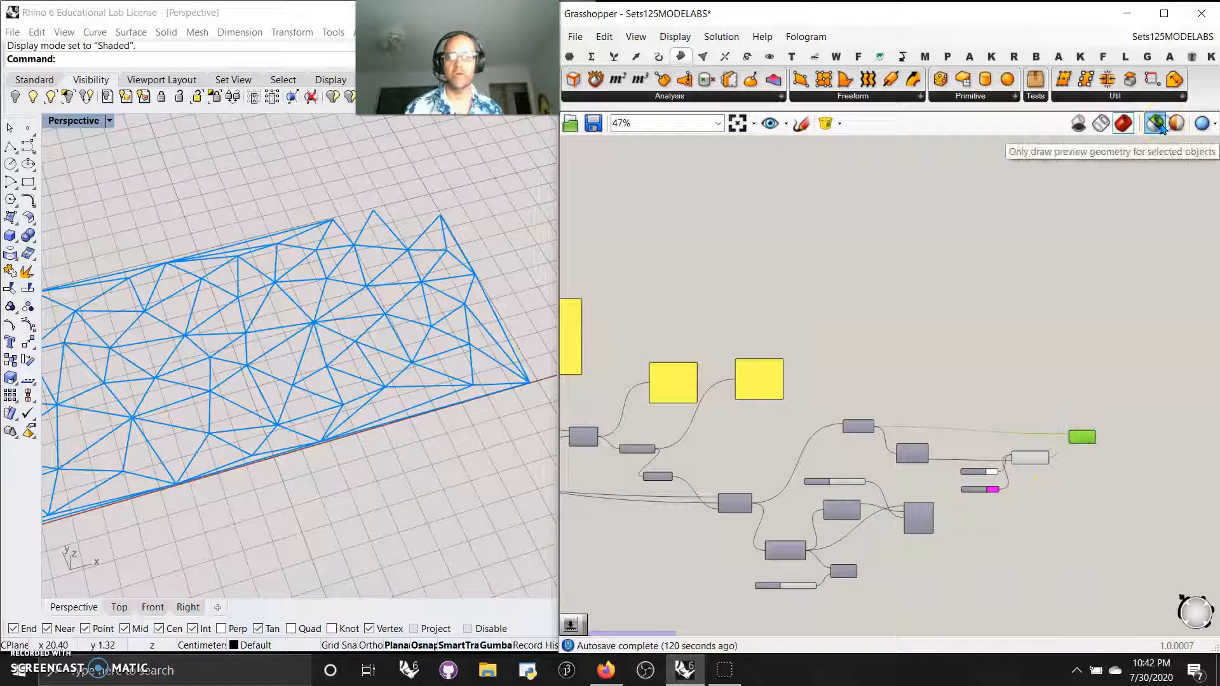
pyautogui.click(1025, 457)
pyautogui.moveTo(320, 464); pyautogui.dragTo(356, 425, button='right')
# Examine how the white and magenta colour swatches feed Repeat Data and colour the triangle bands
pyautogui.scroll(4, 918, 502)
pyautogui.scroll(3, 1017, 480)
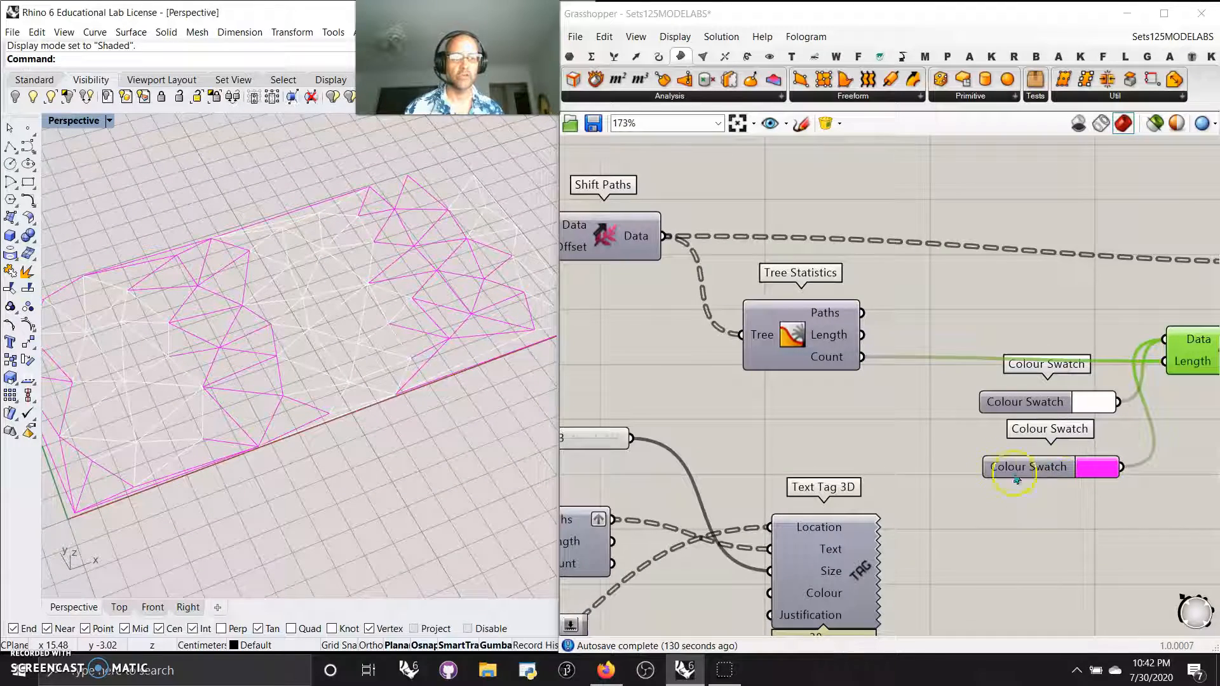
pyautogui.moveTo(898, 437); pyautogui.dragTo(709, 463, button='right')
pyautogui.moveTo(1113, 470); pyautogui.dragTo(978, 481, button='right')
pyautogui.moveTo(473, 322); pyautogui.dragTo(470, 324, button='right')
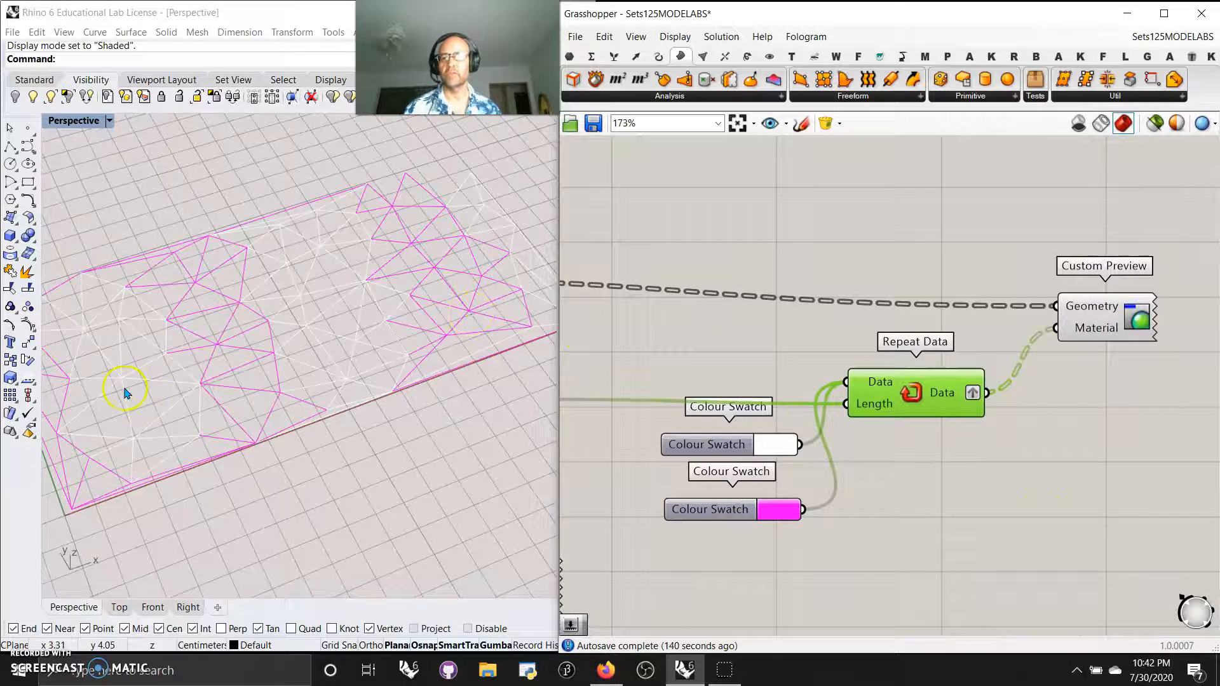
# Group all components of the "insane to follow!" definition
pyautogui.scroll(-10, 750, 463)
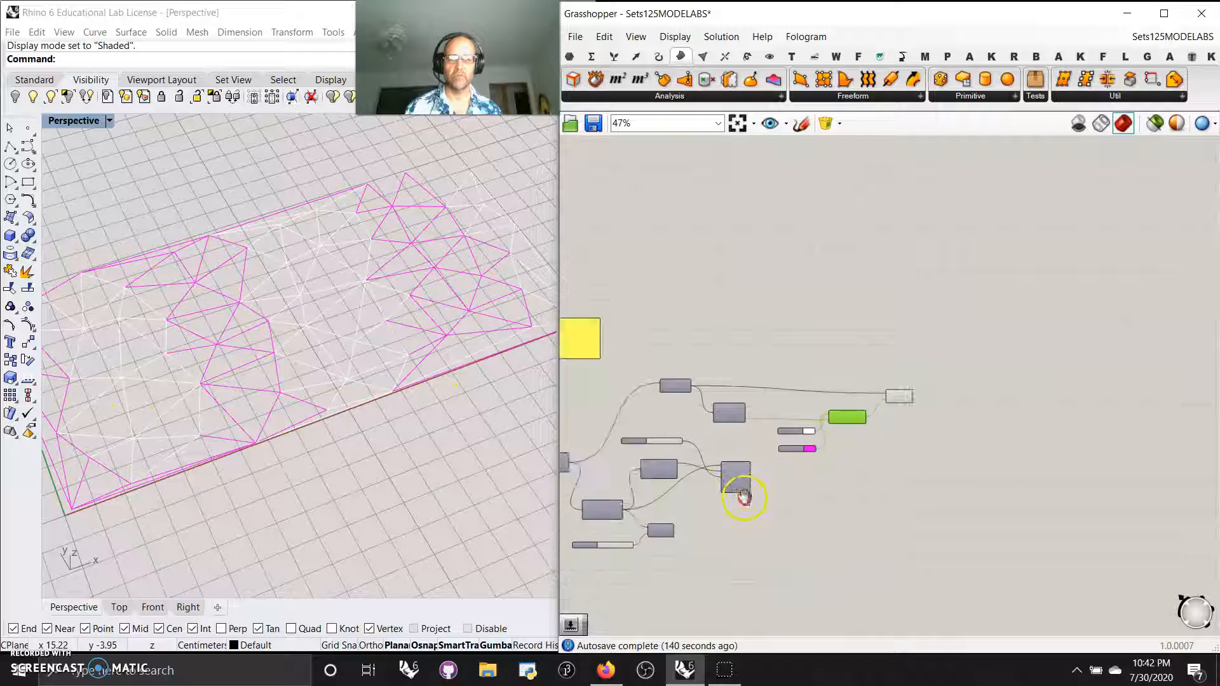
pyautogui.scroll(-3, 927, 406)
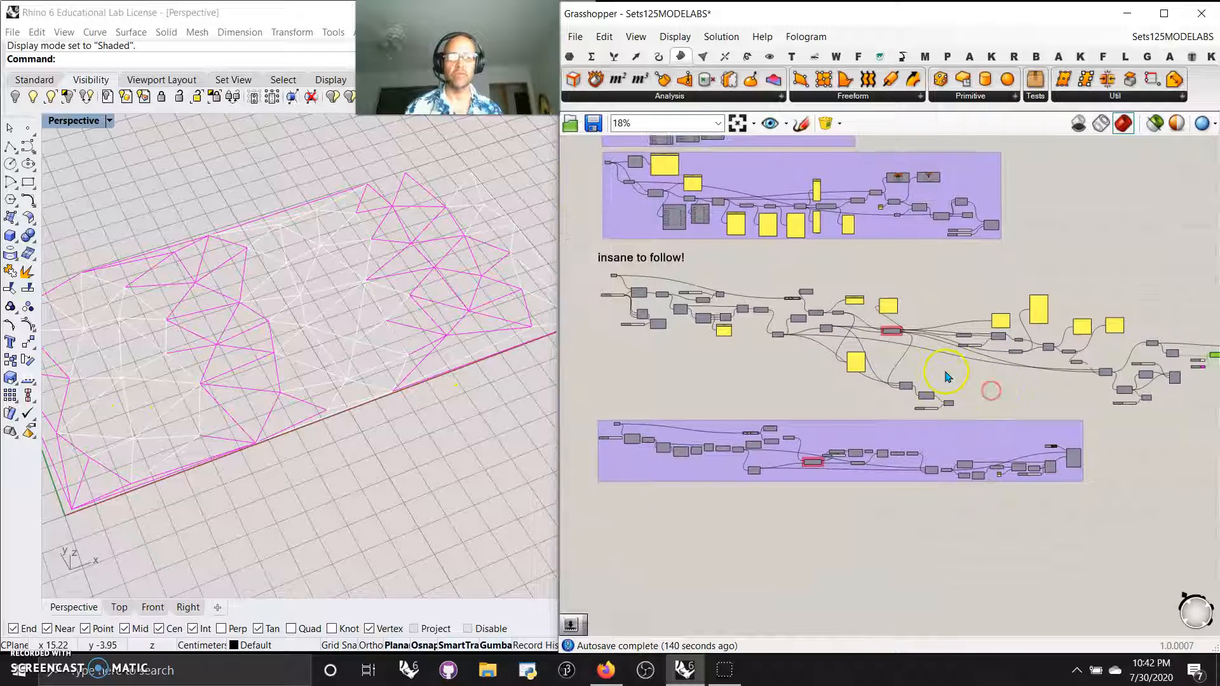
pyautogui.moveTo(1101, 399); pyautogui.dragTo(738, 301)
pyautogui.rightClick(722, 323)
pyautogui.click(756, 439)
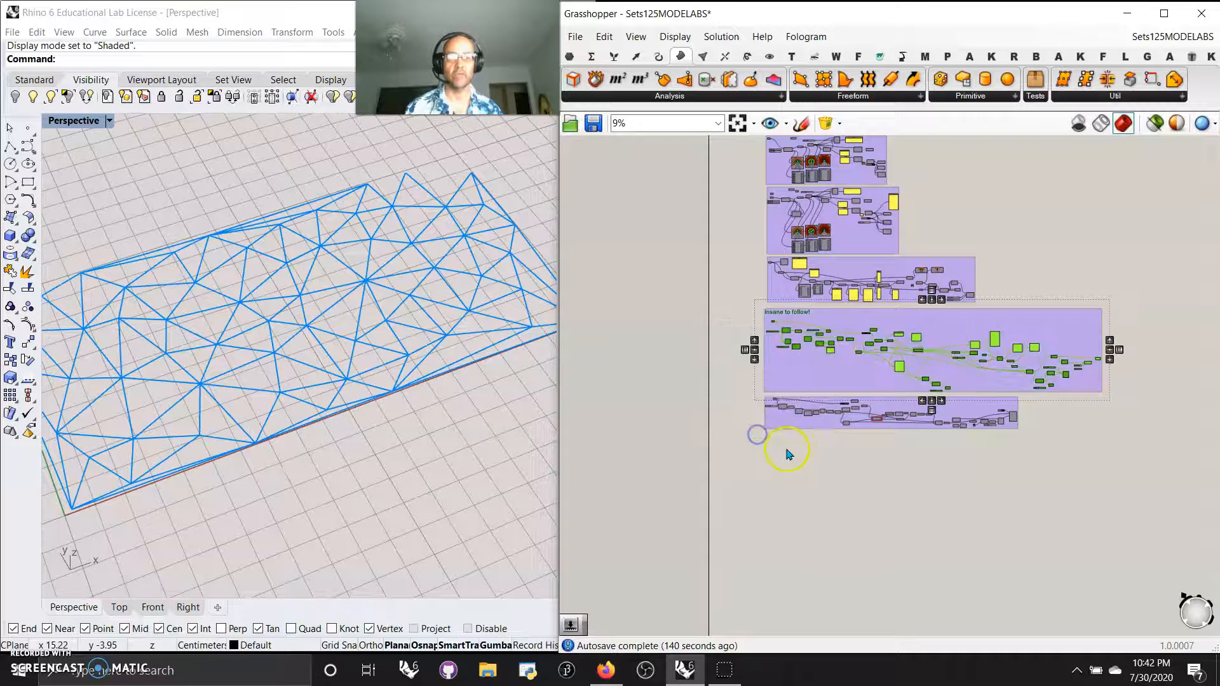
# Change the colour of the "insane to follow!" group to yellow
pyautogui.scroll(3, 820, 470)
pyautogui.rightClick(794, 324)
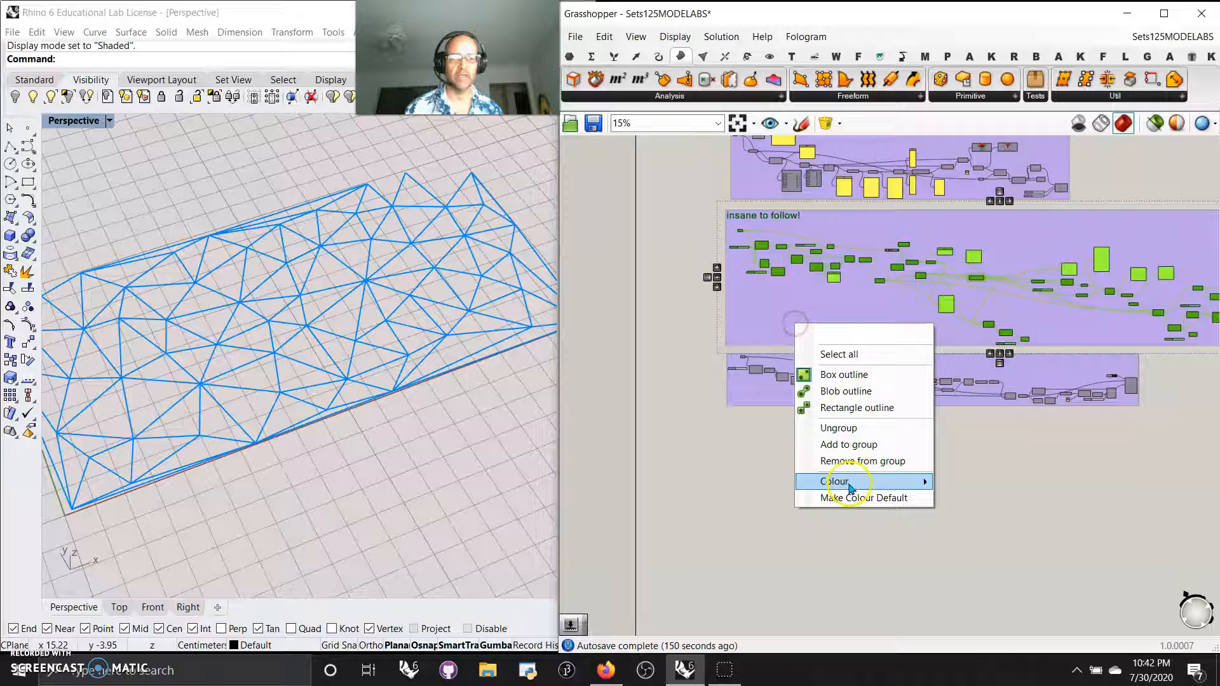
pyautogui.moveTo(851, 486)
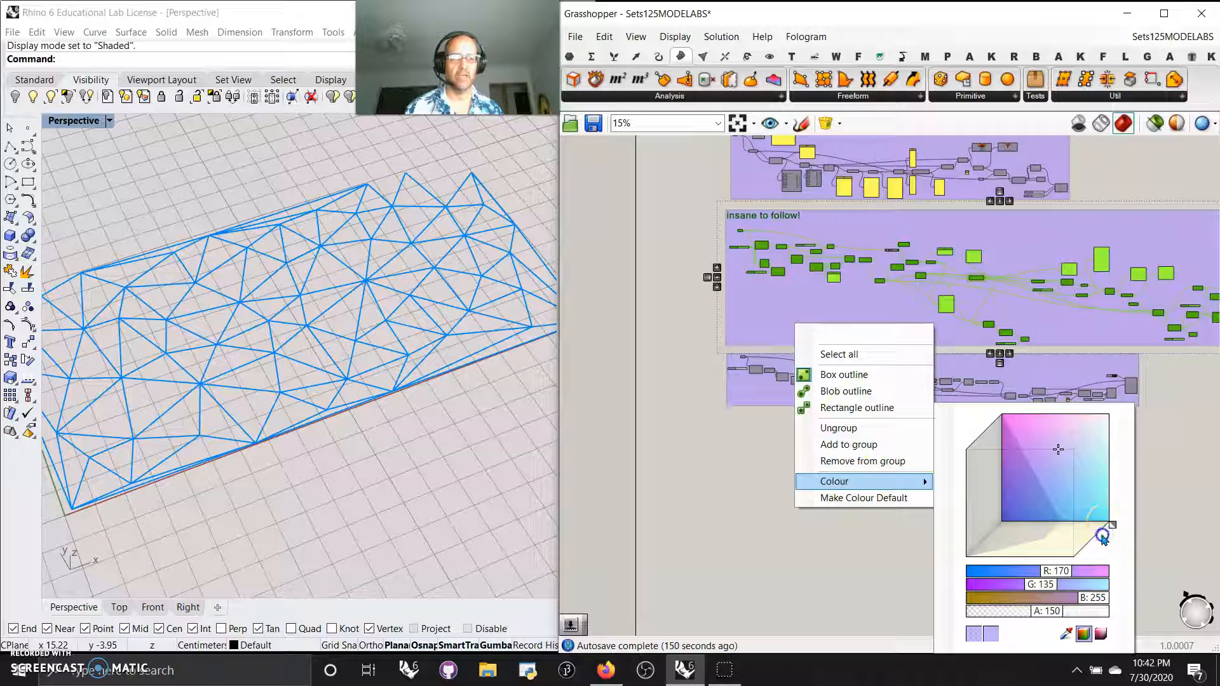
pyautogui.moveTo(1106, 536); pyautogui.dragTo(1092, 543)
pyautogui.click(686, 434)
# Ungroup the purple definition beneath the "insane to follow!" group
pyautogui.scroll(3, 811, 403)
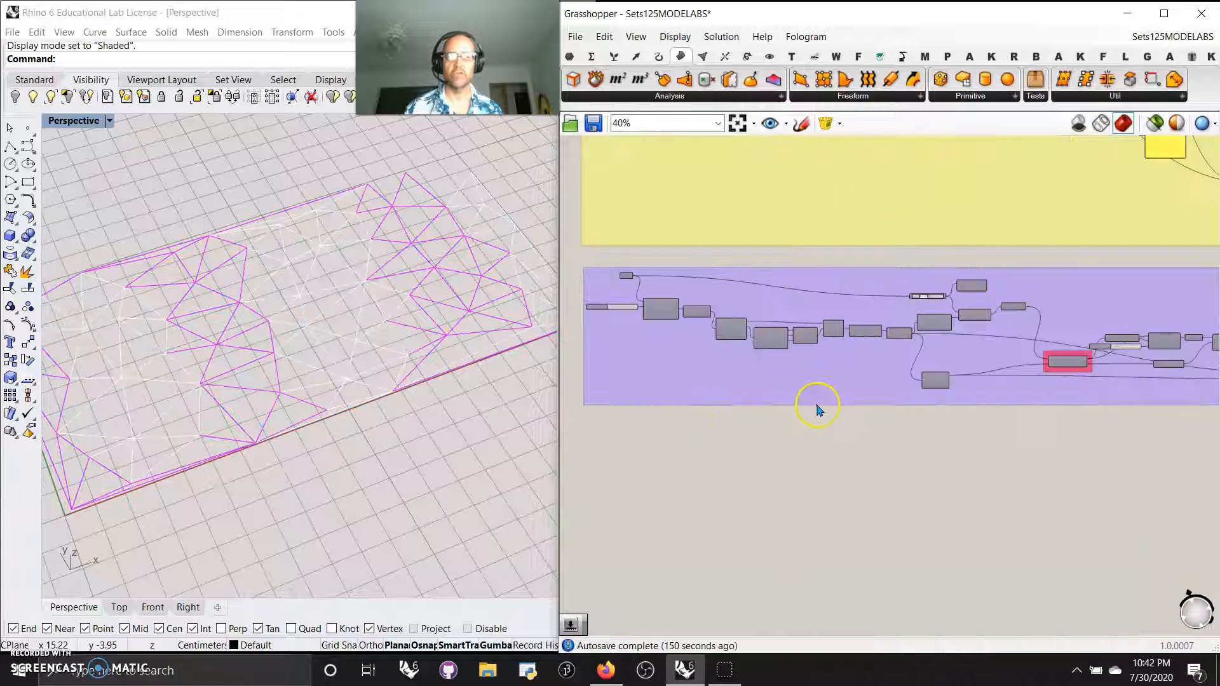
pyautogui.moveTo(770, 435); pyautogui.dragTo(848, 552, button='right')
pyautogui.scroll(5, 839, 540)
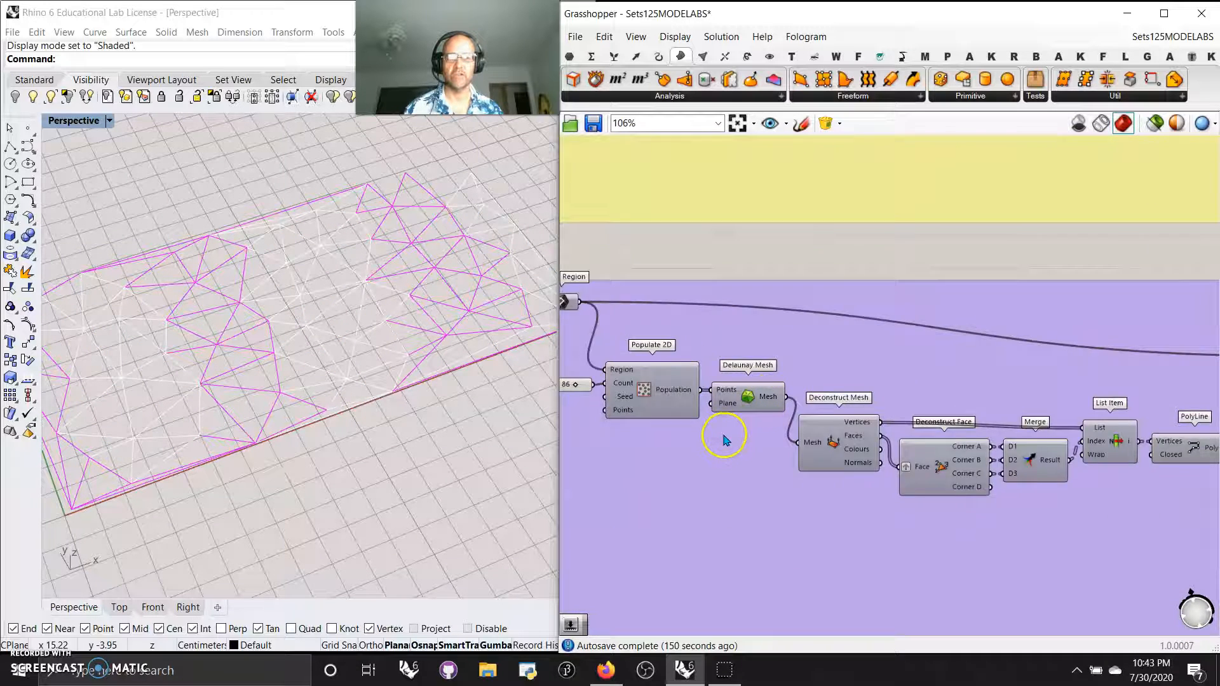
pyautogui.rightClick(703, 534)
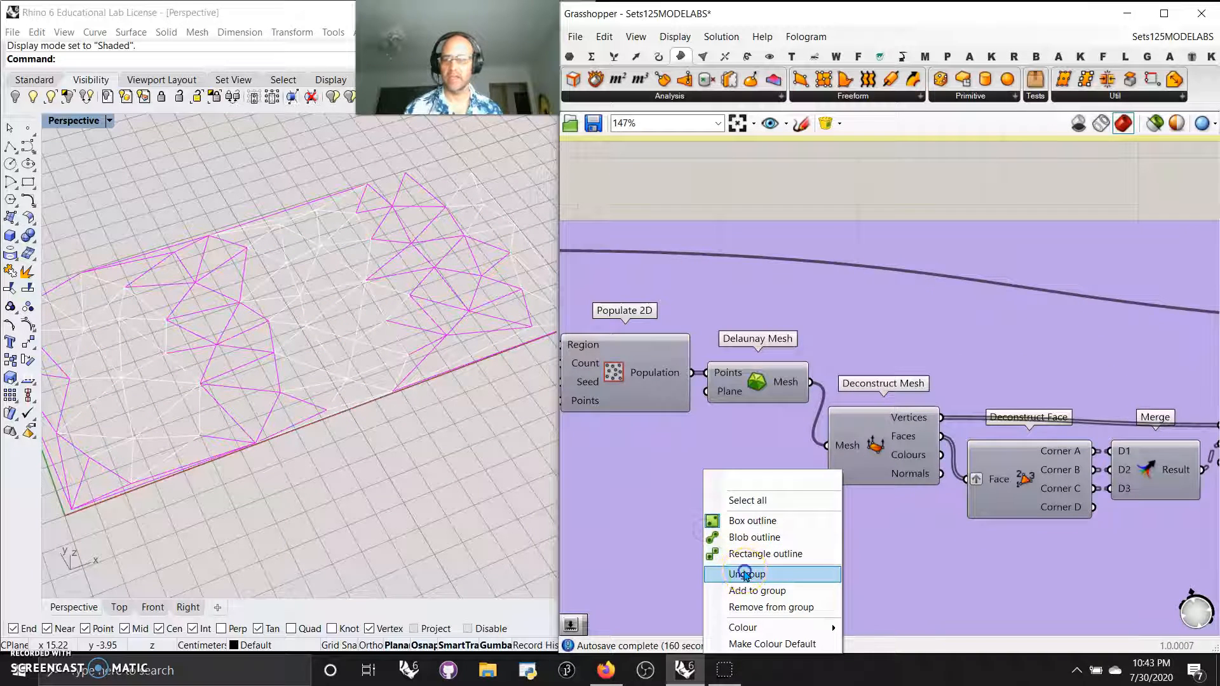
pyautogui.click(819, 572)
# Restrict the preview to selected components, and preview Populate 2D and Delaunay Mesh in the ungrouped definition
pyautogui.scroll(-3, 660, 534)
pyautogui.scroll(-3, 663, 530)
pyautogui.moveTo(666, 531); pyautogui.dragTo(801, 515, button='right')
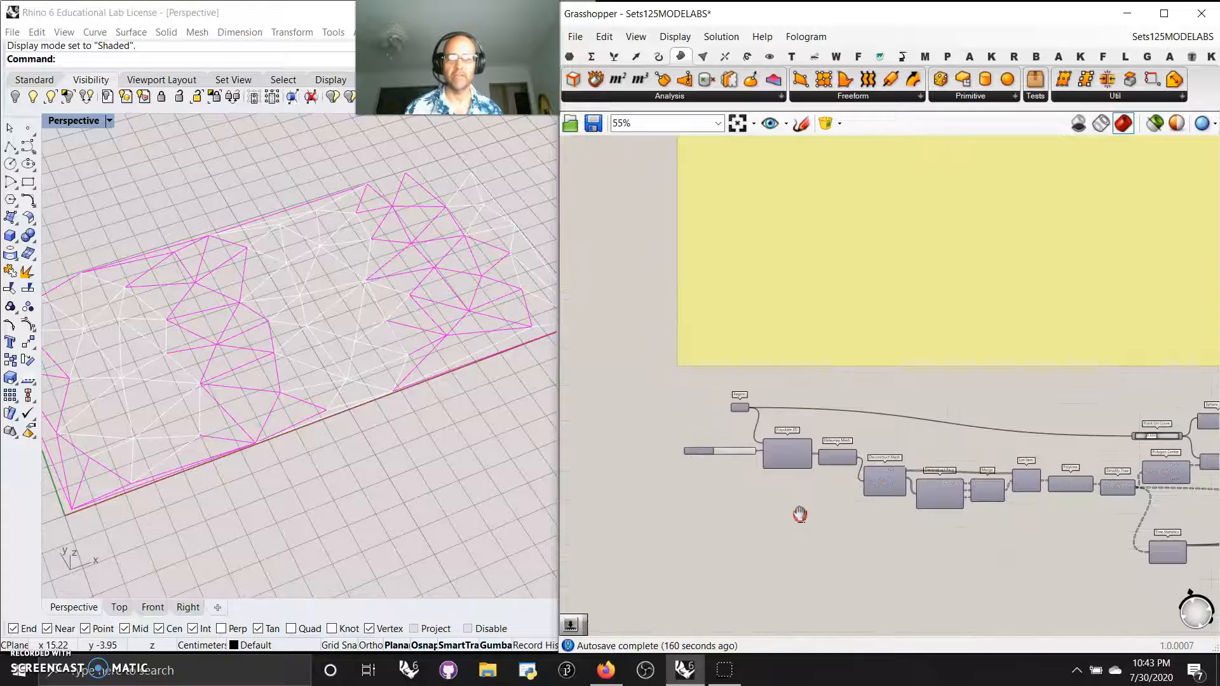
pyautogui.scroll(7, 721, 454)
pyautogui.click(935, 477)
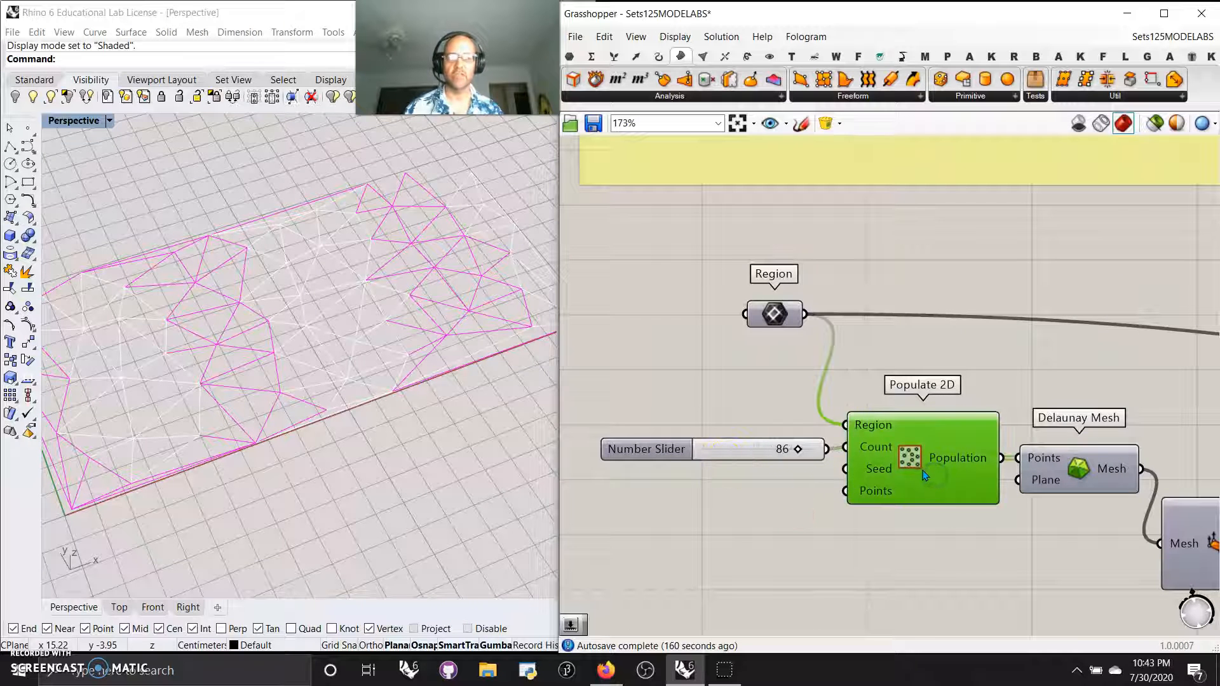
pyautogui.click(1155, 123)
pyautogui.moveTo(1007, 593); pyautogui.dragTo(787, 559, button='right')
pyautogui.click(864, 434)
pyautogui.moveTo(955, 556); pyautogui.dragTo(766, 501, button='right')
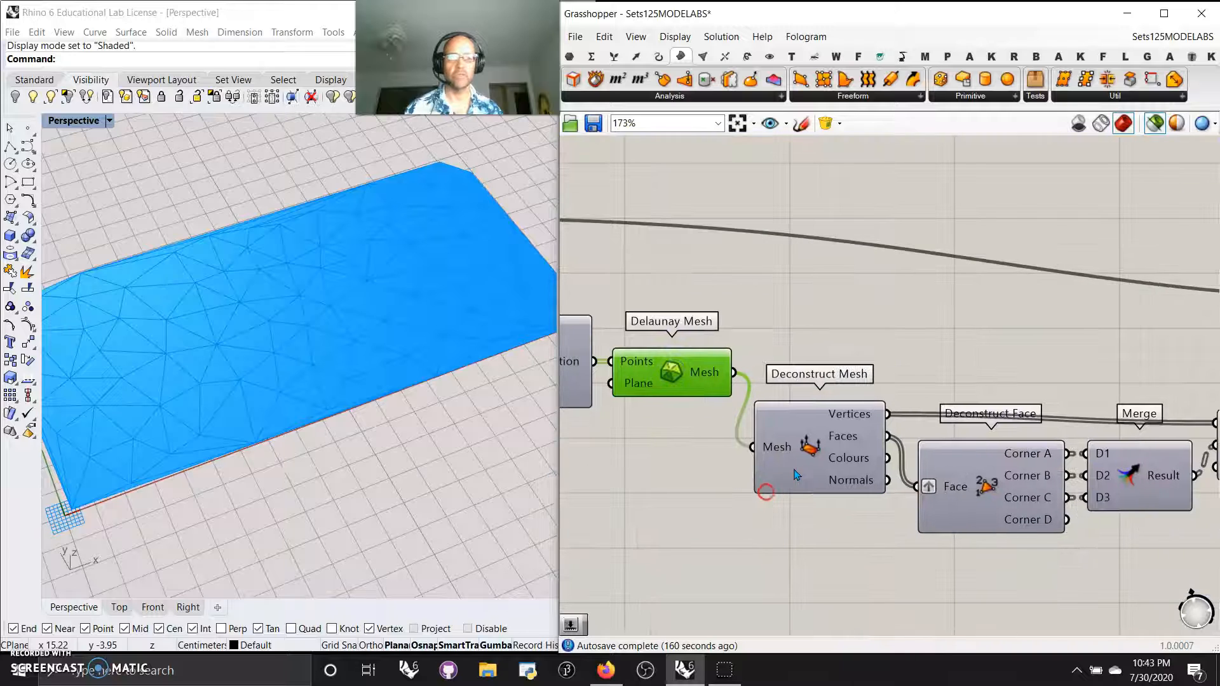
# Follow the mesh through Deconstruct Mesh, Deconstruct Face, Merge and List Item, and preview the PolyLine triangles
pyautogui.click(797, 472)
pyautogui.click(951, 518)
pyautogui.moveTo(1025, 573); pyautogui.dragTo(770, 532, button='right')
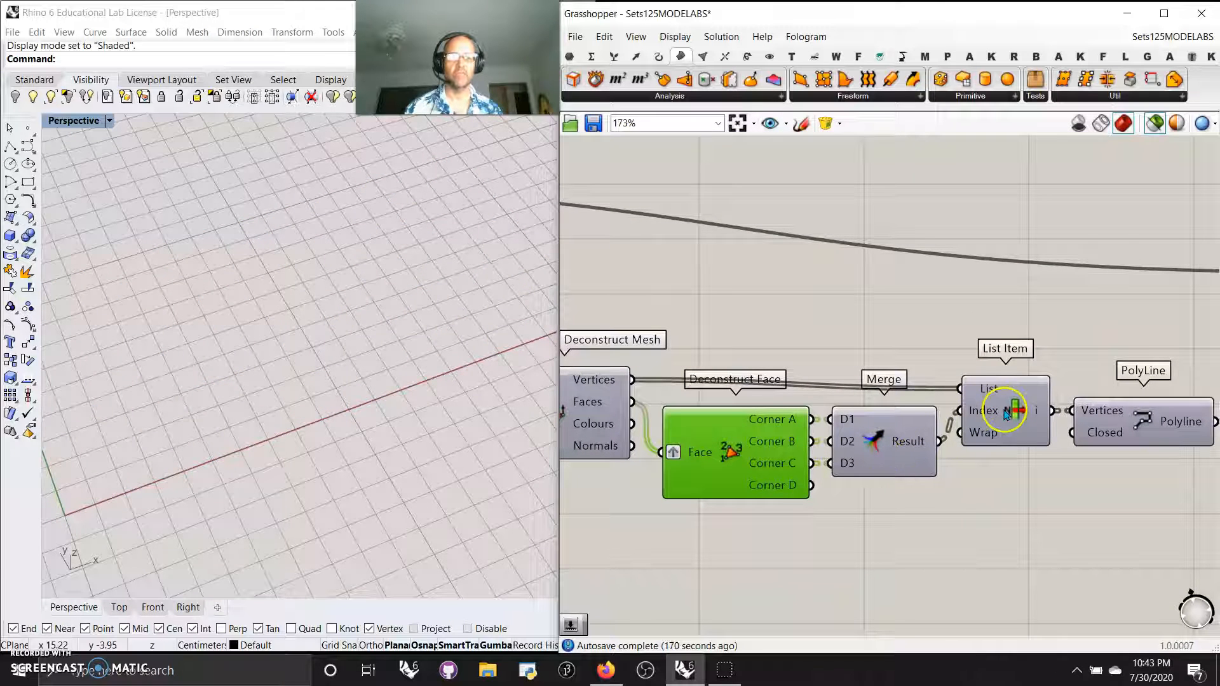
pyautogui.moveTo(1027, 525); pyautogui.dragTo(931, 479, button='right')
pyautogui.click(1044, 380)
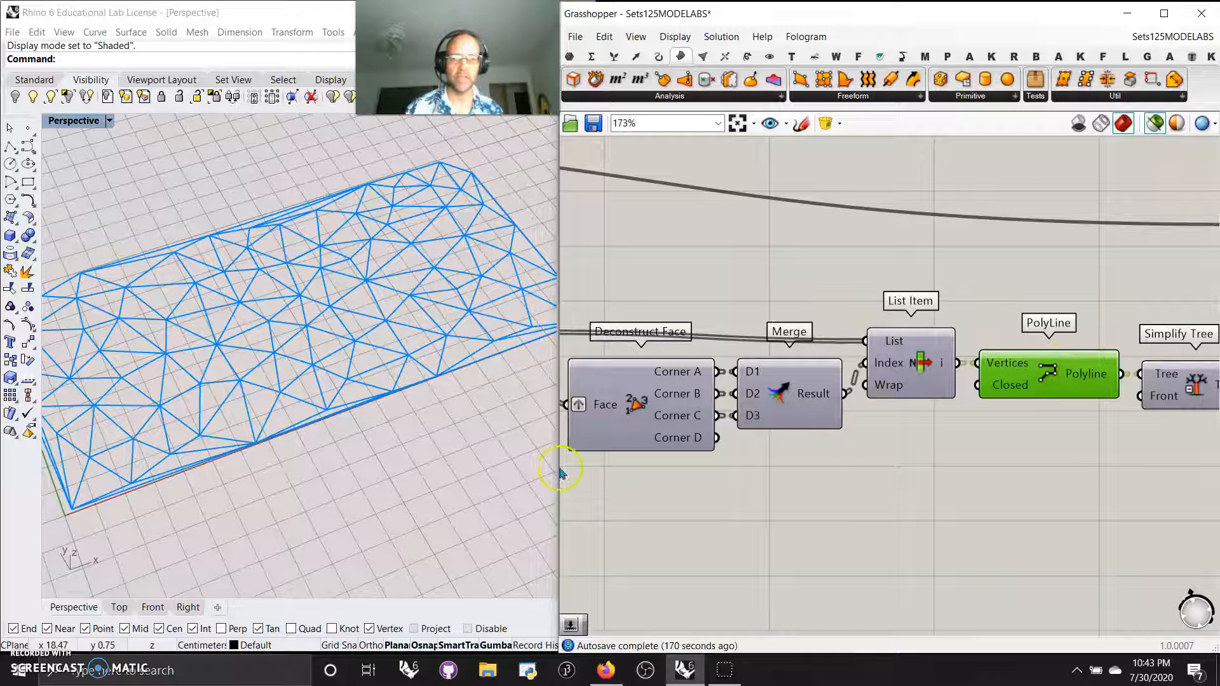
# Inspect Simplify Tree, Tree Statistics and Polygon Center, and preview the Sphere at the Point On Curve location
pyautogui.moveTo(1012, 512); pyautogui.dragTo(664, 441, button='right')
pyautogui.moveTo(878, 387); pyautogui.dragTo(744, 468, button='right')
pyautogui.scroll(-2, 724, 486)
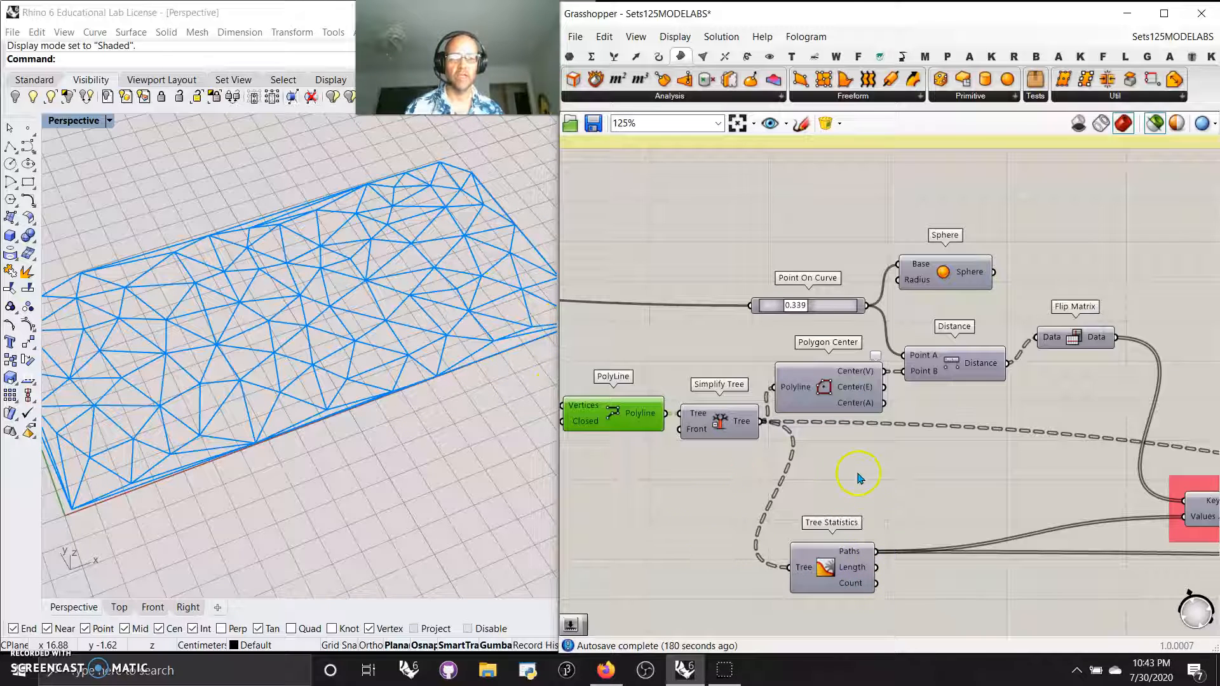
pyautogui.moveTo(857, 472); pyautogui.dragTo(842, 437, button='right')
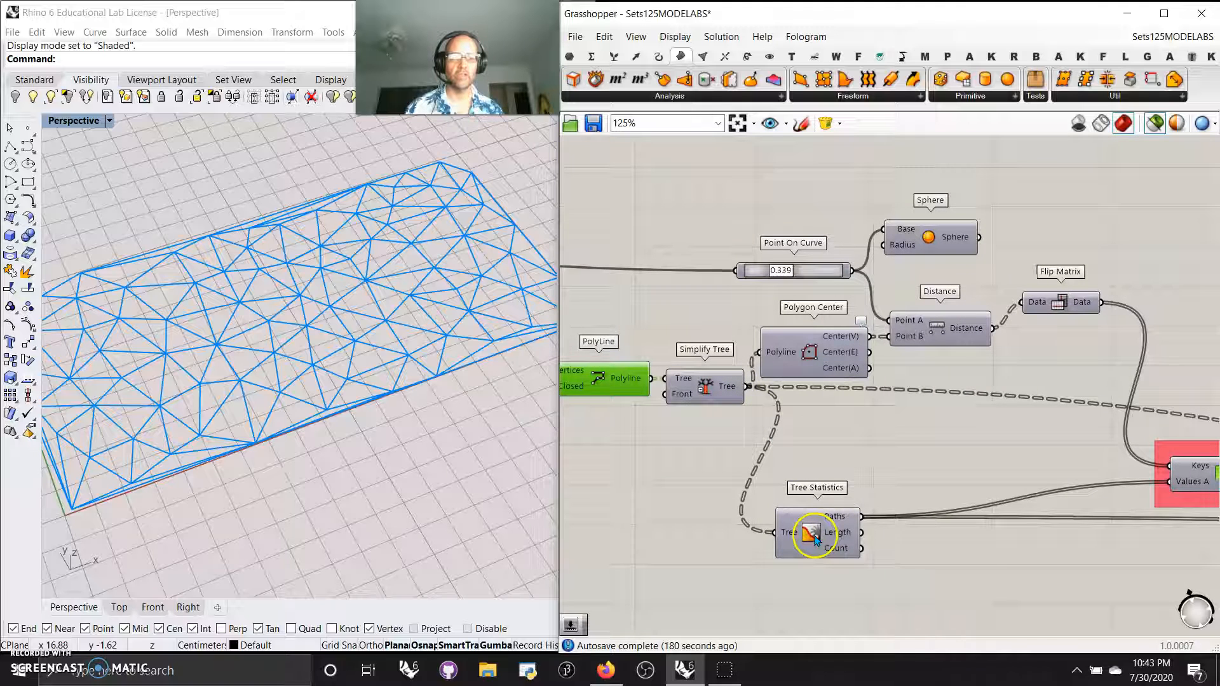
pyautogui.moveTo(1004, 547); pyautogui.dragTo(932, 552, button='right')
pyautogui.click(715, 359)
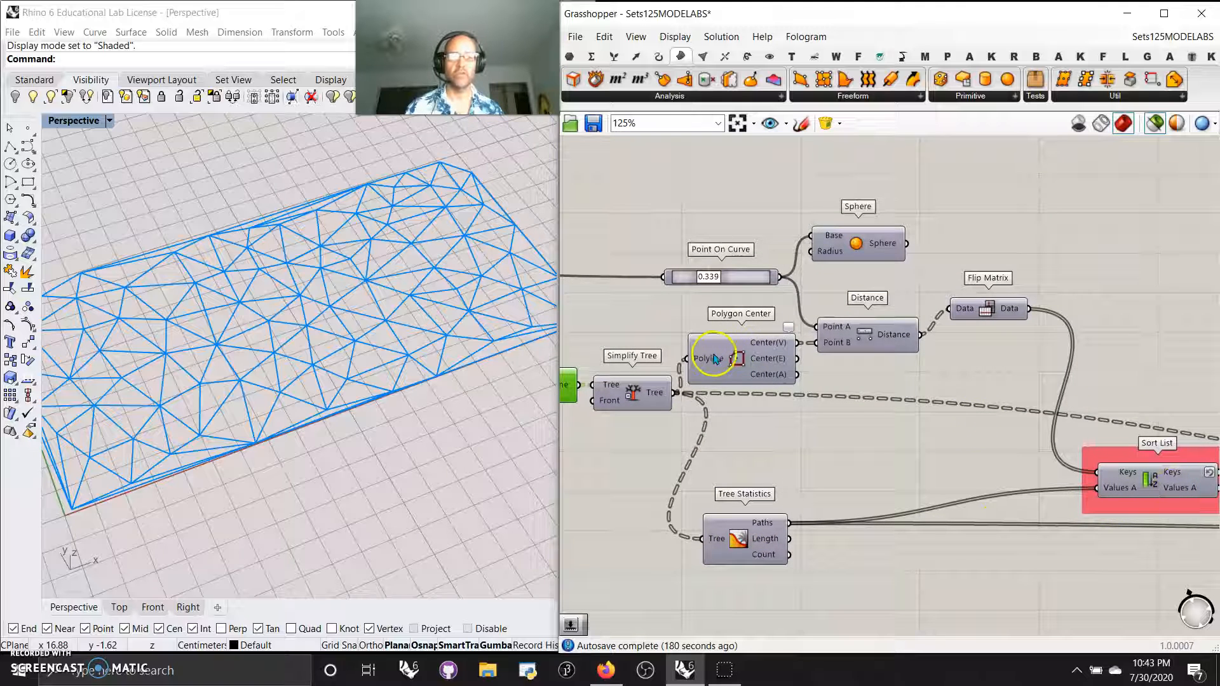
pyautogui.click(858, 246)
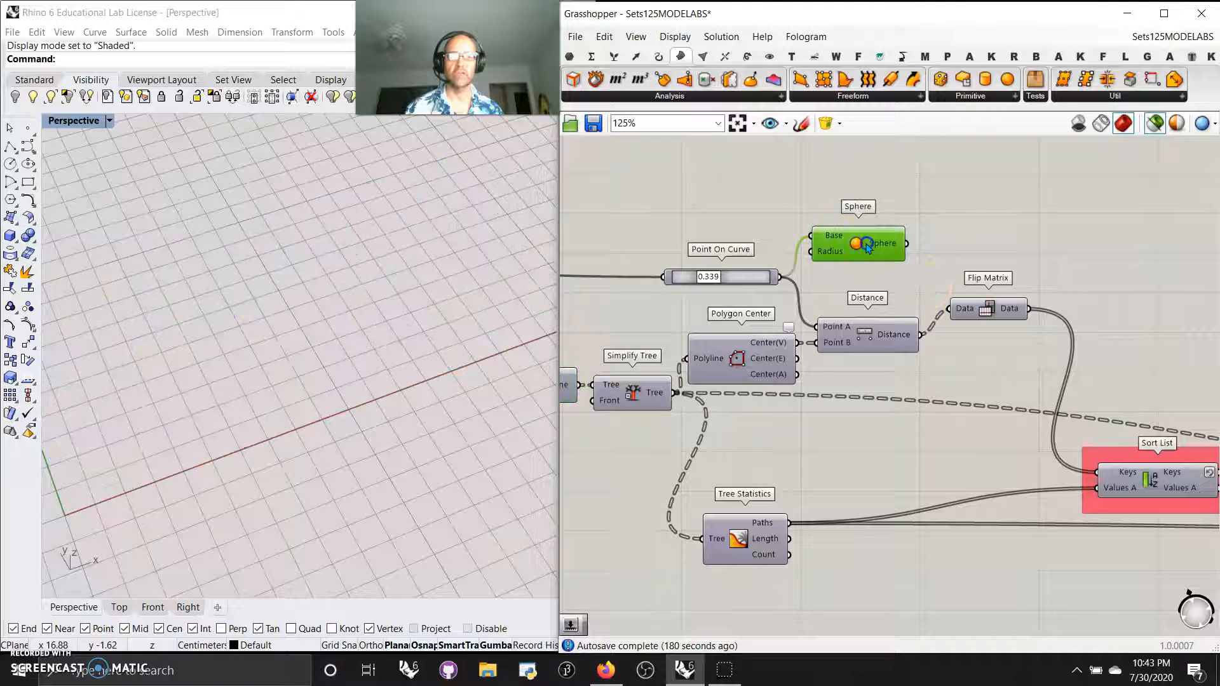
pyautogui.scroll(3, 447, 359)
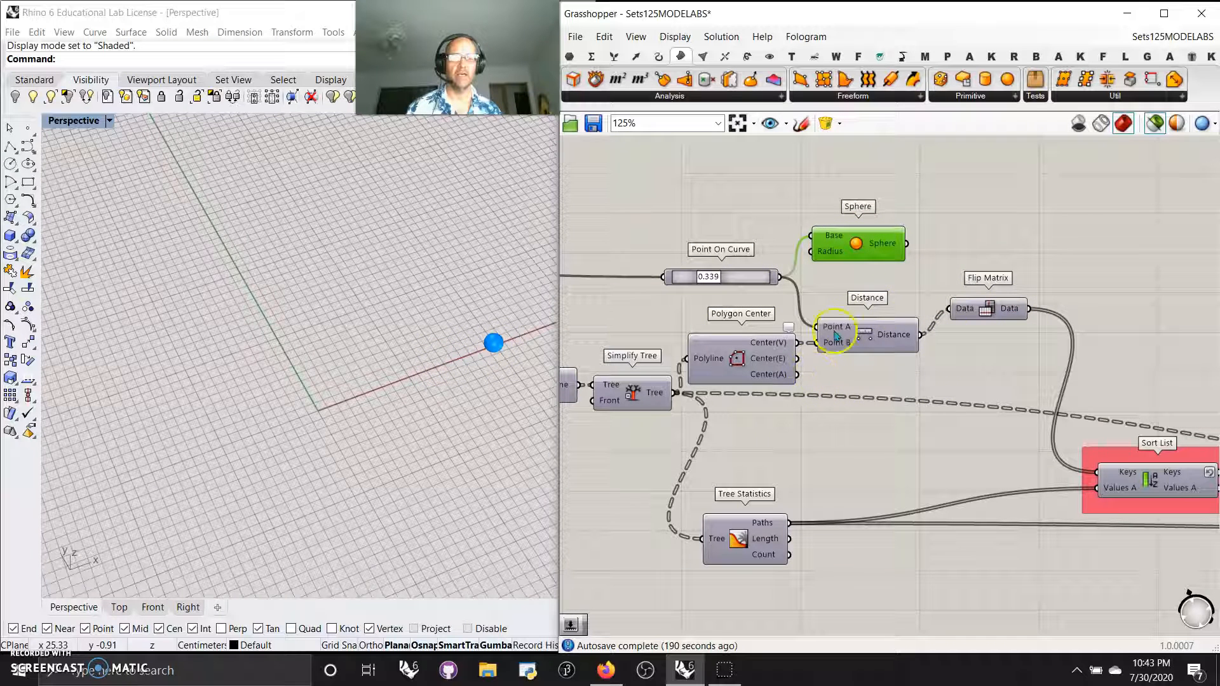
# Follow the distances through Flip Matrix, Sort List and Deconstruct Path to the Replace Paths component
pyautogui.moveTo(981, 431); pyautogui.dragTo(914, 350, button='right')
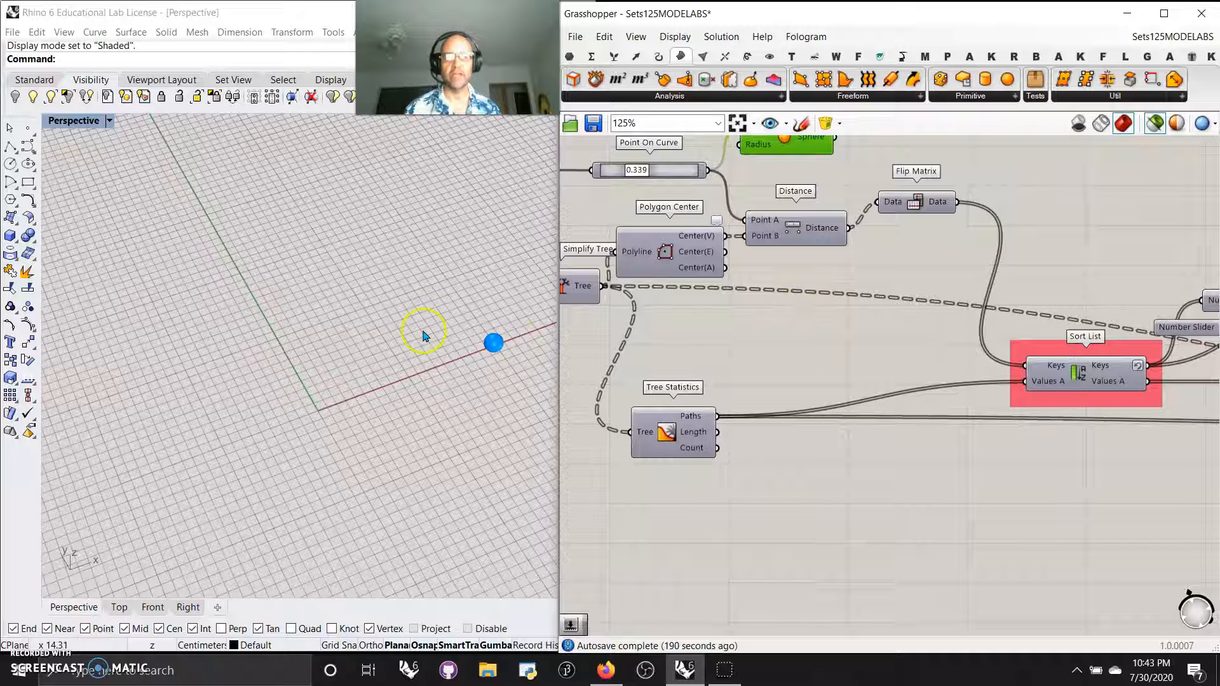
pyautogui.moveTo(1088, 455); pyautogui.dragTo(813, 493, button='right')
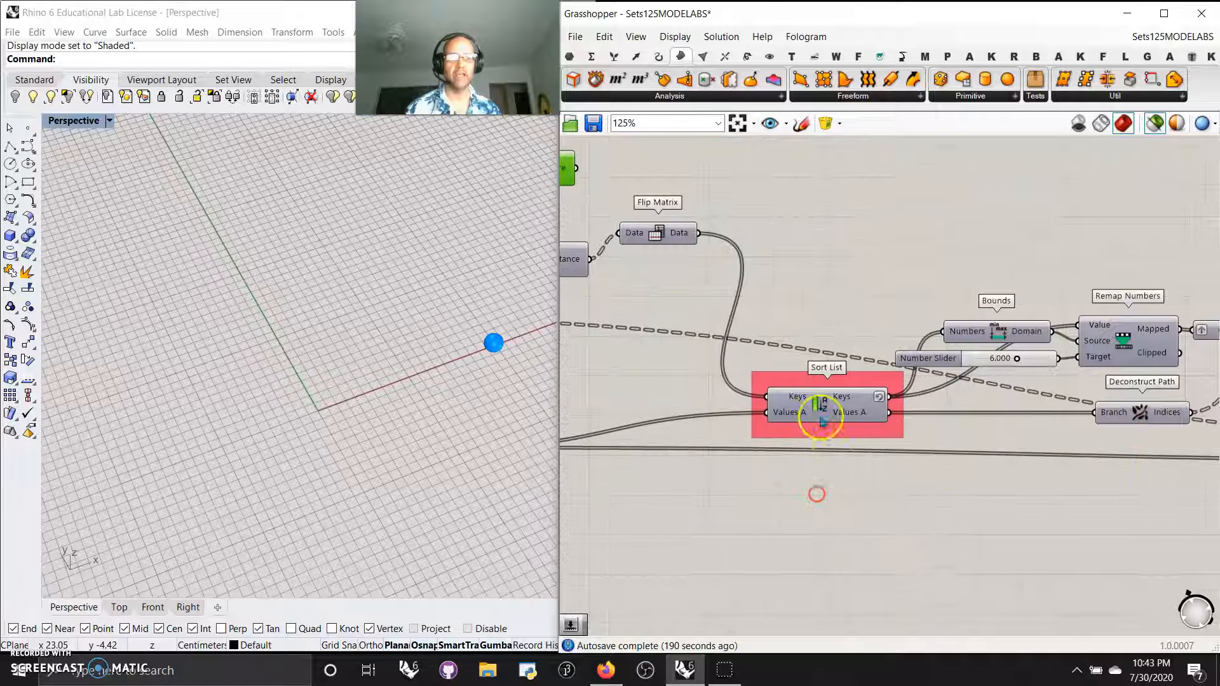
pyautogui.moveTo(856, 428); pyautogui.dragTo(782, 428)
pyautogui.moveTo(996, 467); pyautogui.dragTo(822, 528, button='right')
pyautogui.moveTo(1066, 580)
pyautogui.mouseDown(button='right')
pyautogui.moveTo(942, 567)
pyautogui.moveTo(900, 535)
pyautogui.mouseUp(button='right')
pyautogui.moveTo(1085, 439); pyautogui.dragTo(954, 480, button='right')
pyautogui.moveTo(1054, 474)
pyautogui.mouseDown(button='right')
pyautogui.moveTo(946, 459)
pyautogui.moveTo(848, 396)
pyautogui.mouseUp(button='right')
pyautogui.moveTo(1076, 563); pyautogui.dragTo(887, 509, button='right')
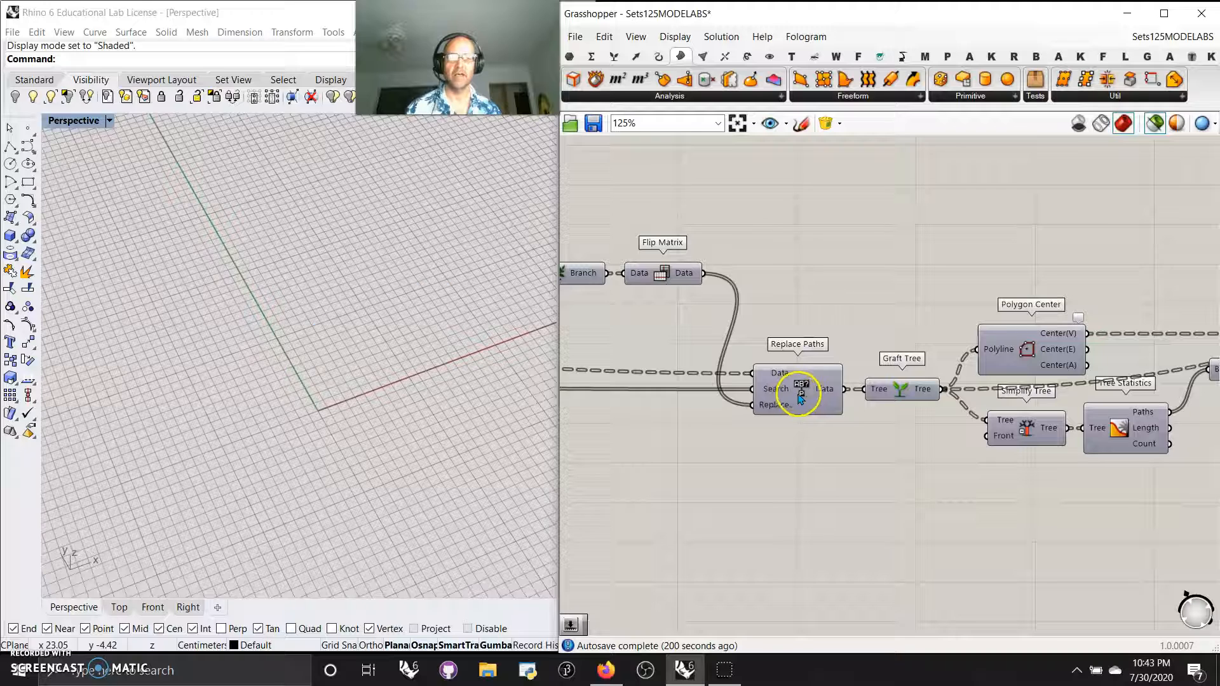
# Preview the triangles output by Replace Paths and follow them through Graft Tree
pyautogui.click(788, 388)
pyautogui.scroll(2, 429, 375)
pyautogui.moveTo(942, 528); pyautogui.dragTo(780, 538, button='right')
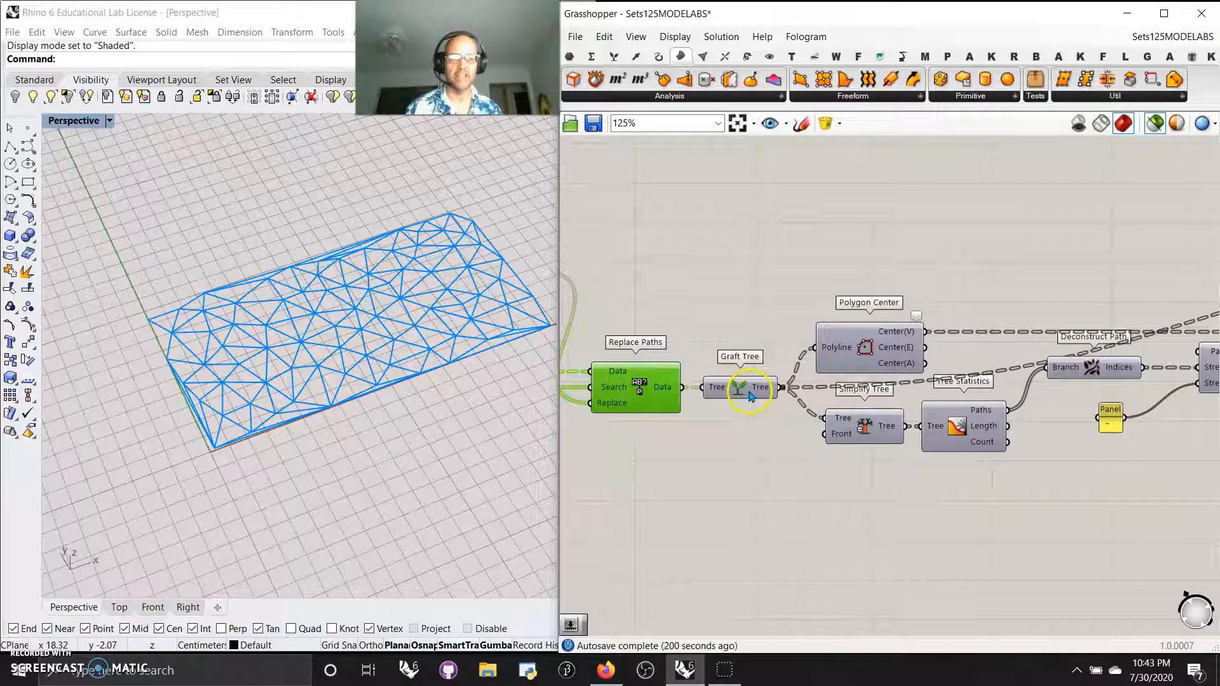
pyautogui.moveTo(839, 550); pyautogui.dragTo(752, 553, button='right')
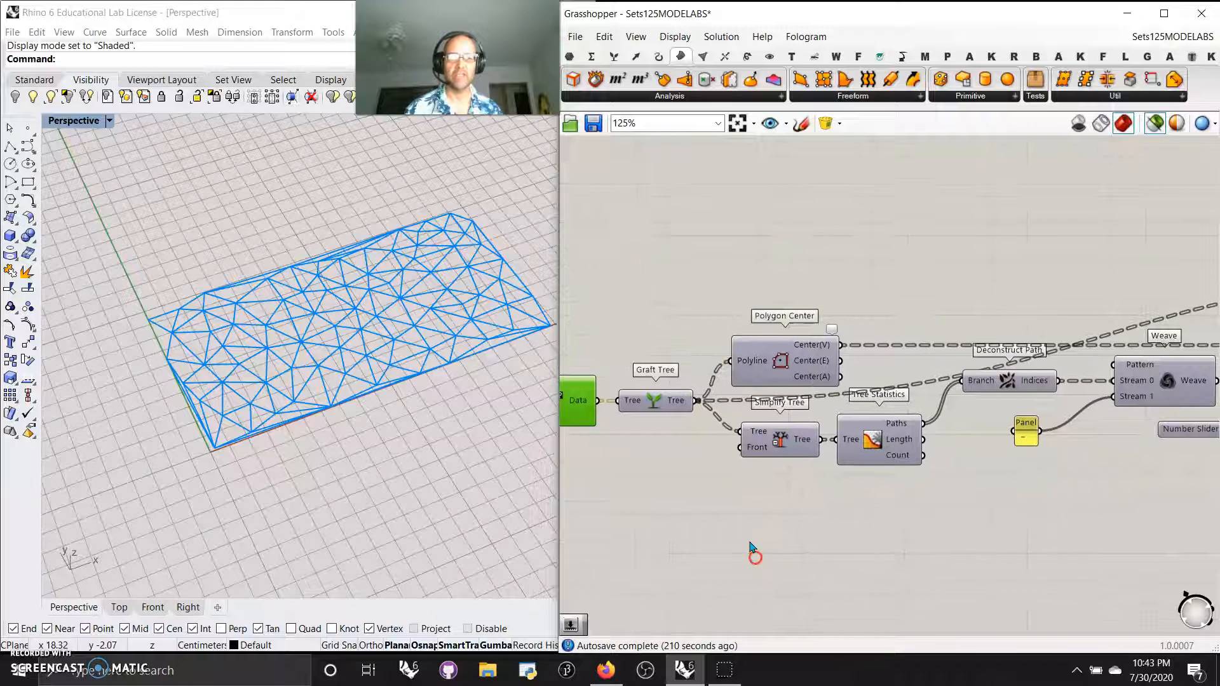
# Inspect Polygon Center, Simplify Tree and Tree Statistics after Graft Tree, and follow the path indices to Weave
pyautogui.click(782, 359)
pyautogui.click(794, 448)
pyautogui.click(877, 441)
pyautogui.moveTo(1012, 483); pyautogui.dragTo(862, 543, button='right')
pyautogui.moveTo(1033, 565); pyautogui.dragTo(871, 535, button='right')
pyautogui.click(854, 437)
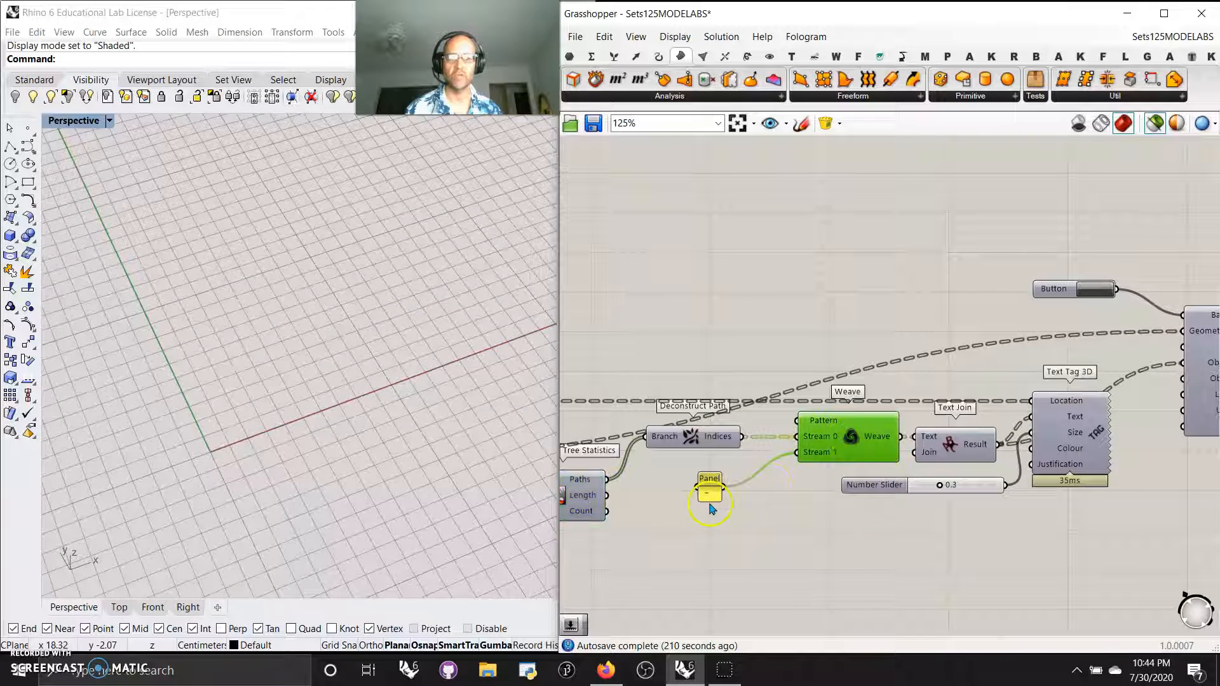
# Follow Text Join into Text Tag 3D, preview the path labels and set their text size to 0.2
pyautogui.click(950, 444)
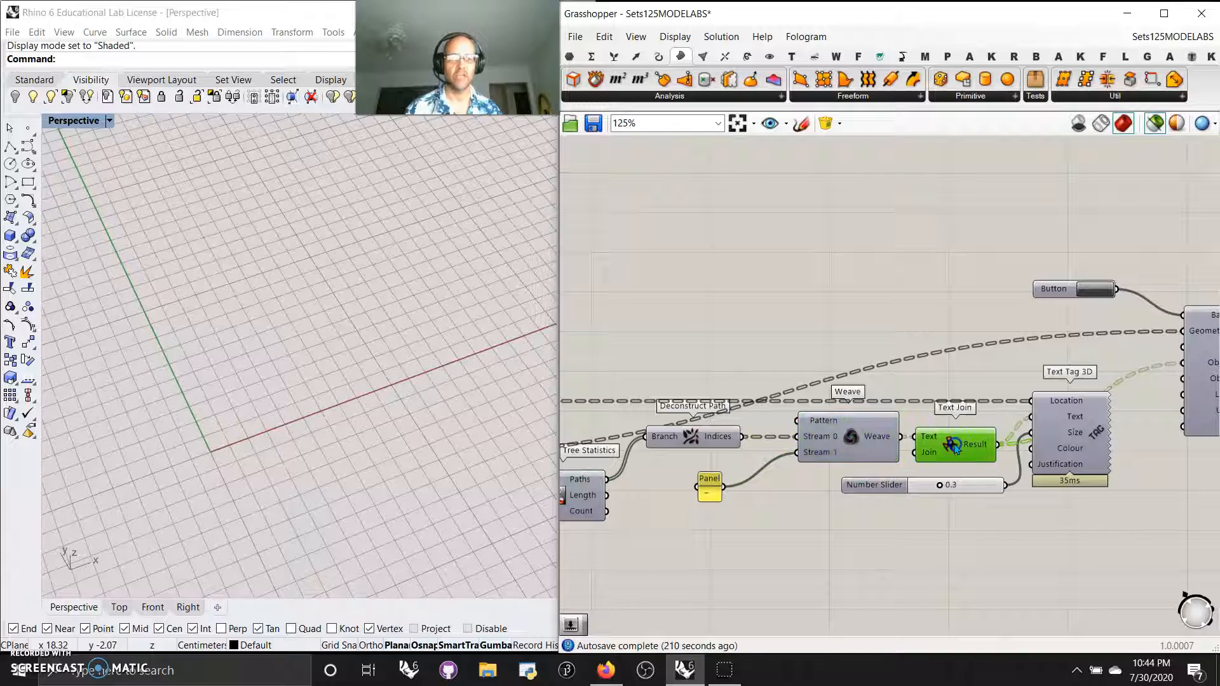
pyautogui.click(1079, 434)
pyautogui.scroll(6, 321, 393)
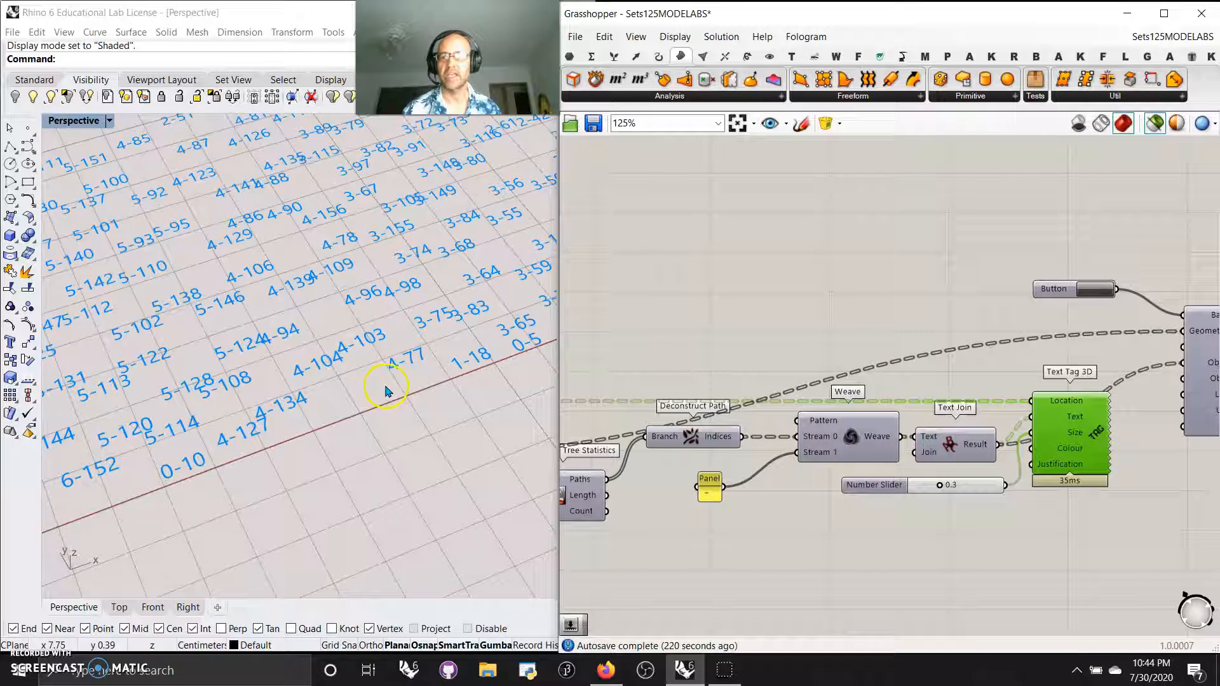
pyautogui.moveTo(369, 351); pyautogui.dragTo(370, 351, button='right')
pyautogui.moveTo(943, 488); pyautogui.dragTo(932, 486)
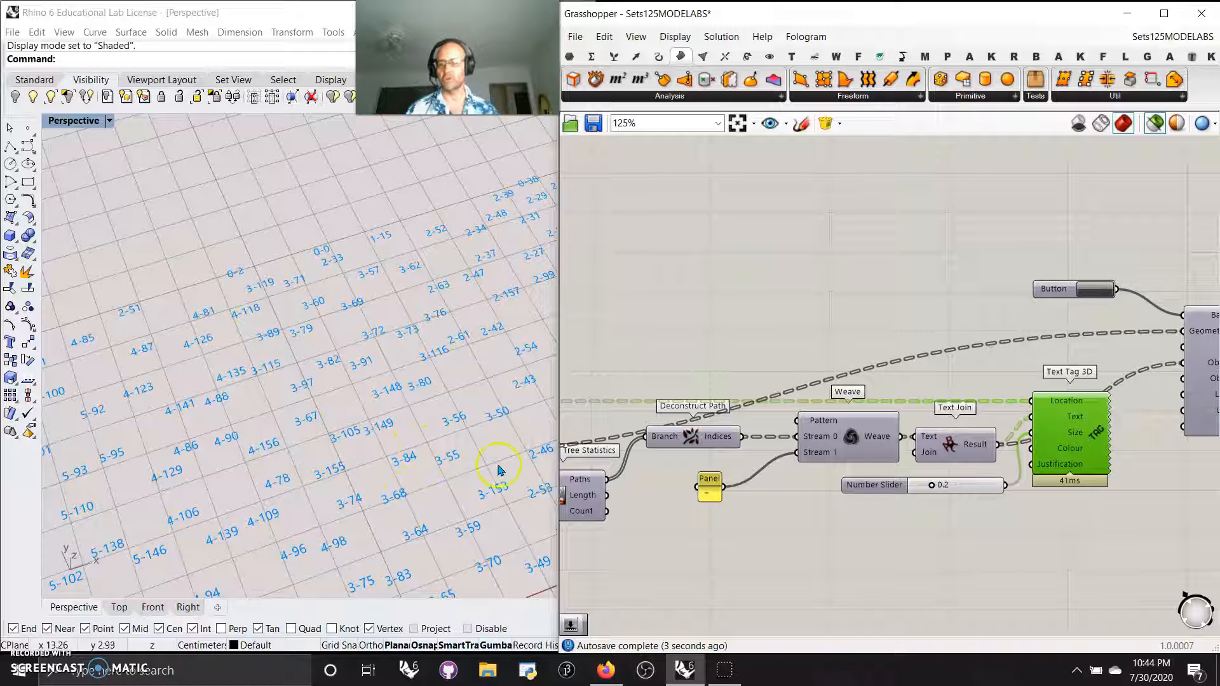
# Bake the triangles with their path indices as object names through the Object Bake component
pyautogui.moveTo(1085, 570); pyautogui.dragTo(877, 544, button='right')
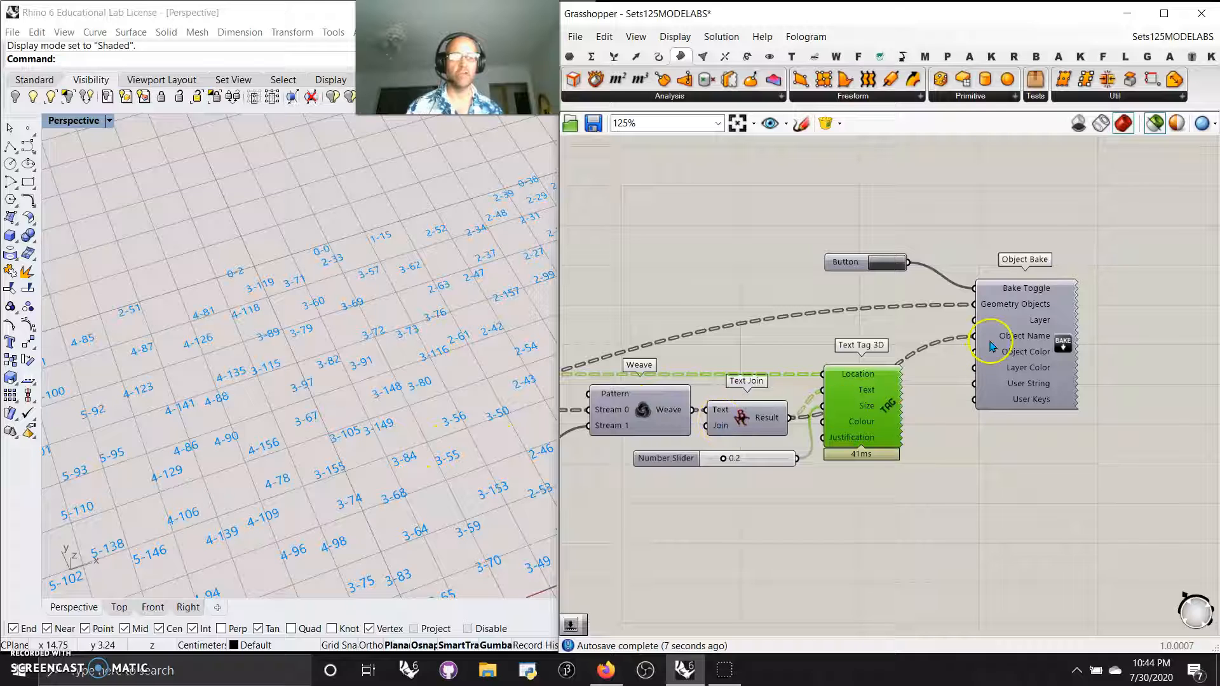
pyautogui.click(1023, 341)
pyautogui.click(886, 262)
pyautogui.scroll(-10, 404, 424)
pyautogui.scroll(5, 500, 470)
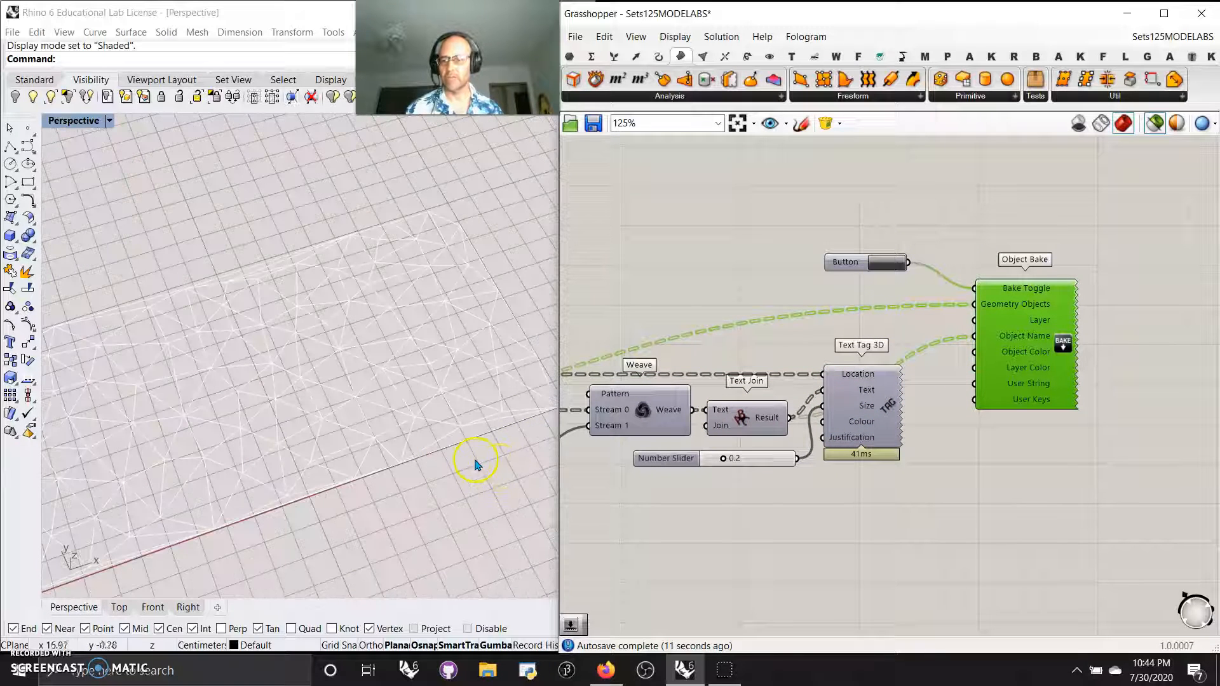
# Check the names of overlapping baked triangle curves in the Perspective viewport, leaving none of them selected
pyautogui.click(521, 415)
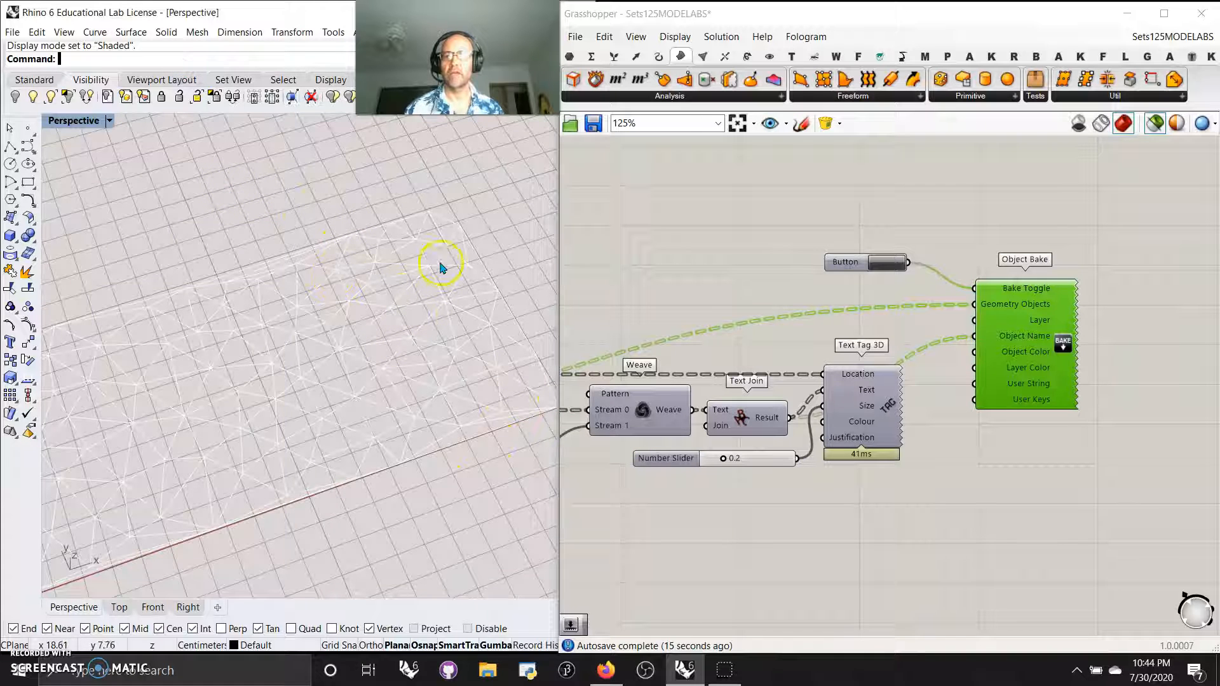
pyautogui.click(434, 244)
pyautogui.click(533, 347)
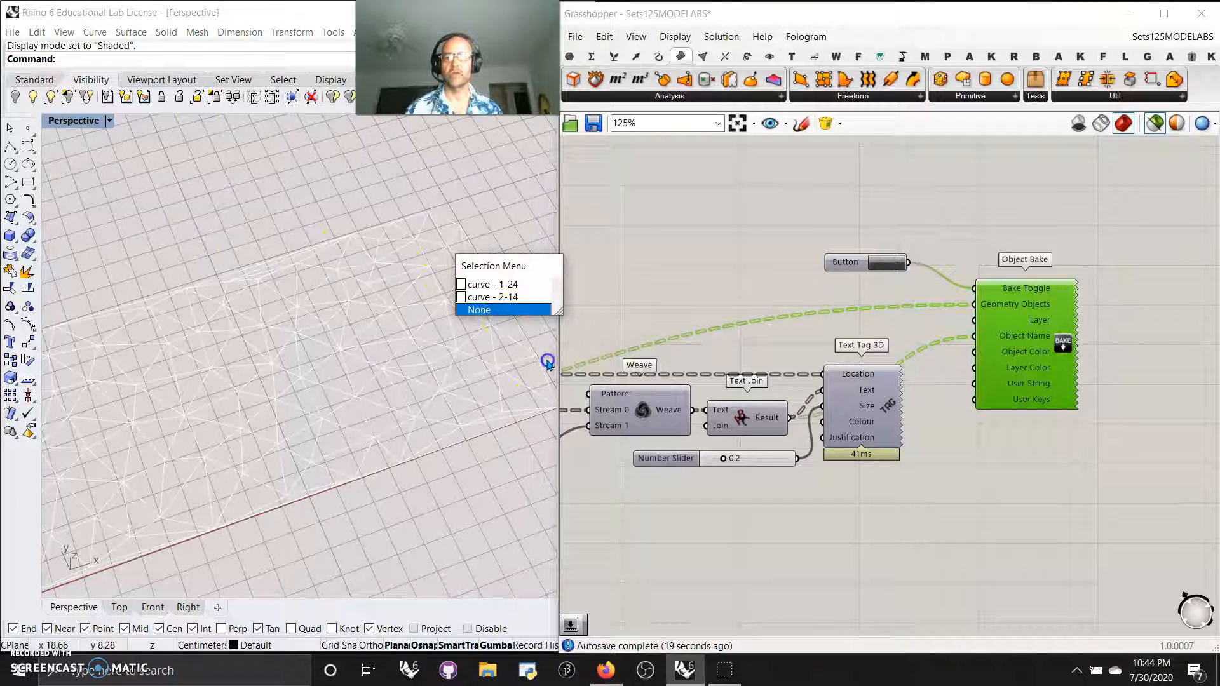
pyautogui.click(481, 310)
# Widen the Rhino window to show the object properties and select a baked triangle to check its name
pyautogui.moveTo(560, 304); pyautogui.dragTo(903, 304)
pyautogui.moveTo(553, 303); pyautogui.dragTo(417, 302)
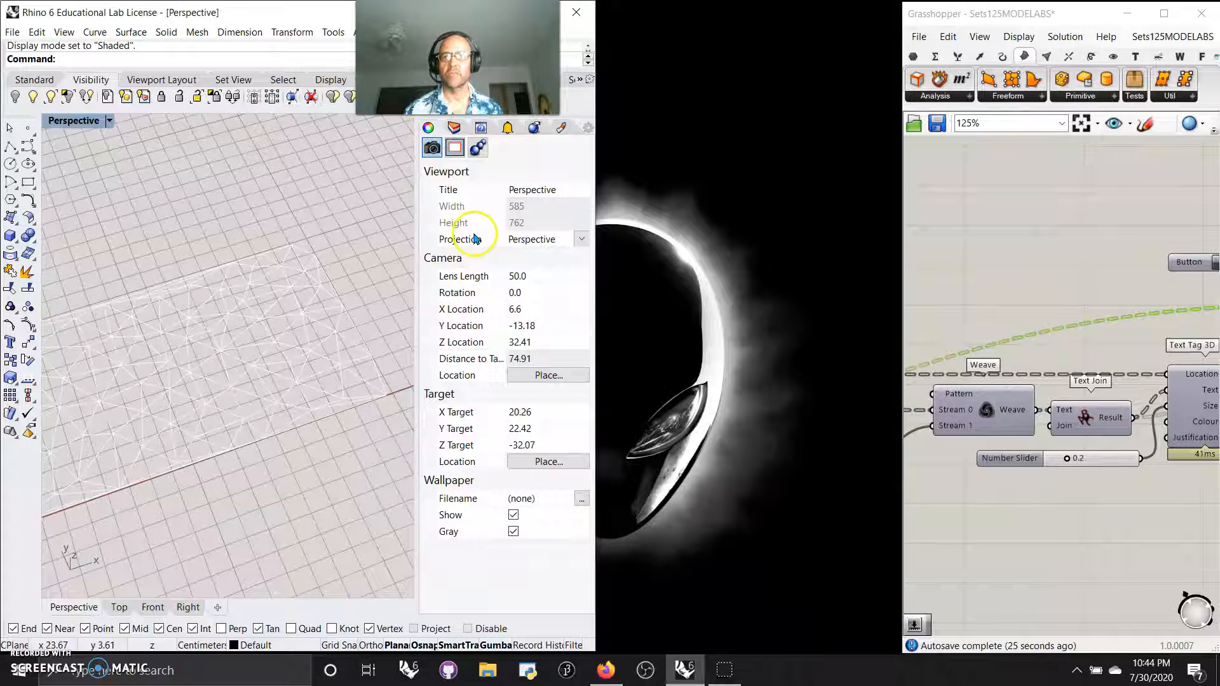
pyautogui.click(341, 329)
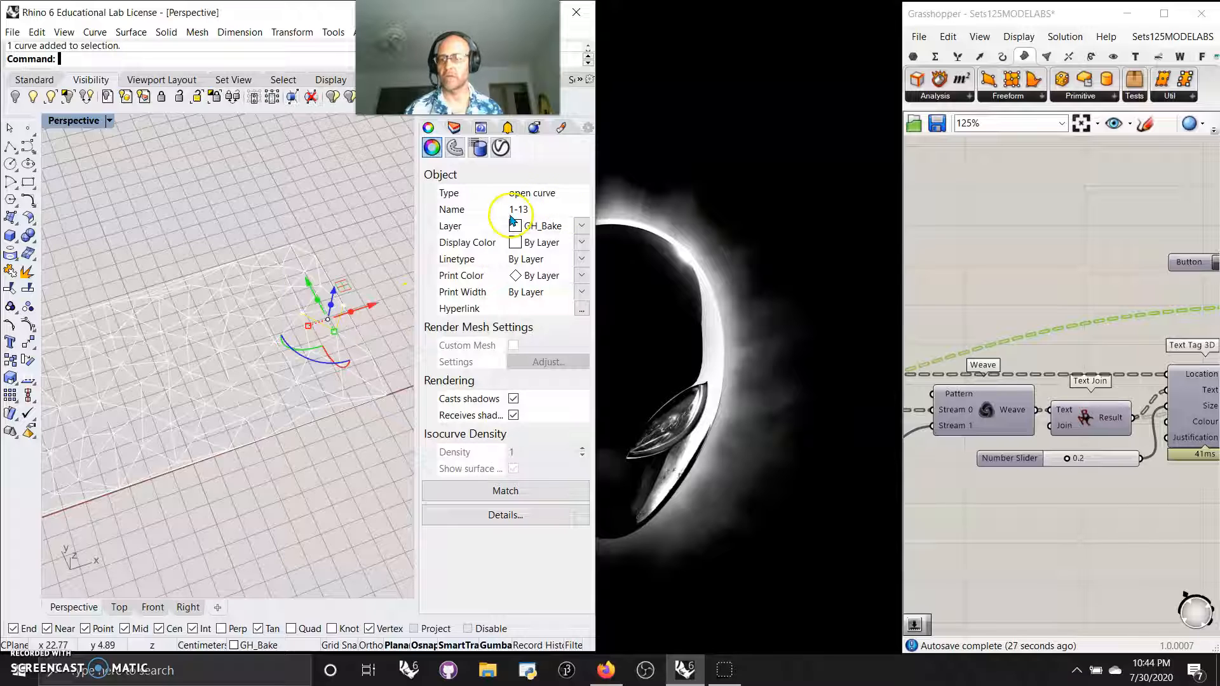